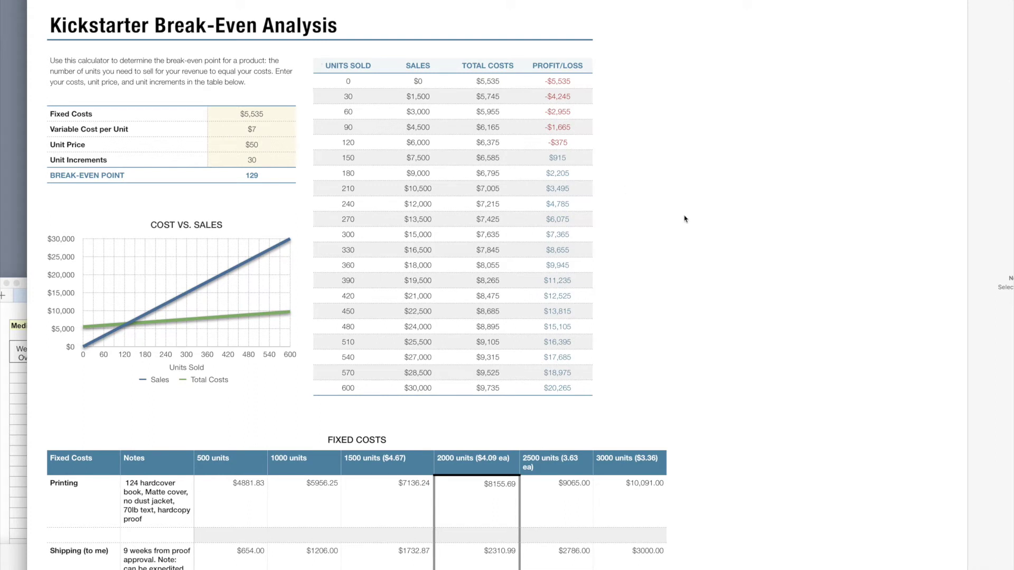
Step: Examine the break-even calculator, its cost-versus-sales chart, and the Fixed Costs and Variable Costs tables
scroll(686, 219, "down", 1)
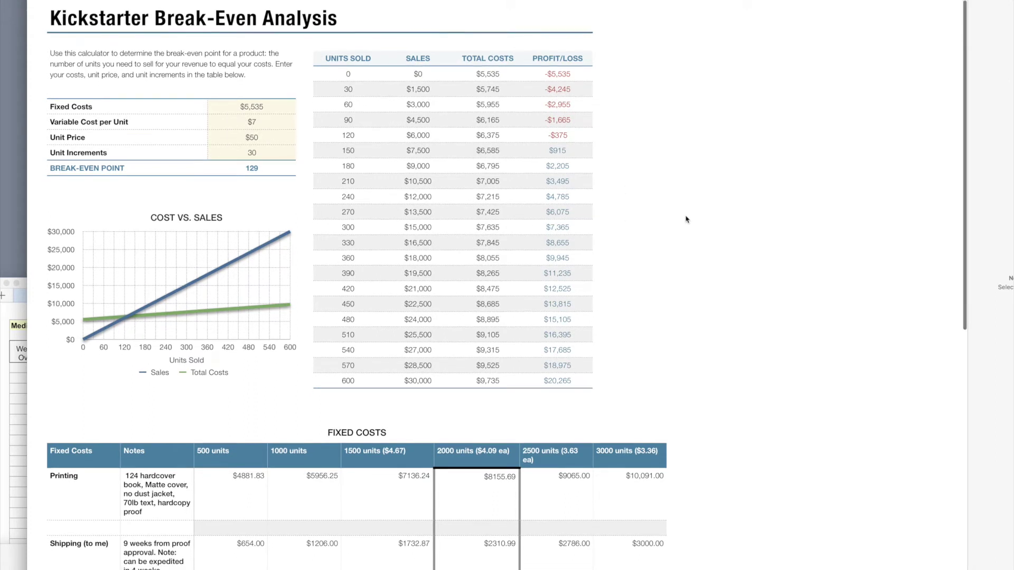
scroll(686, 219, "down", 1)
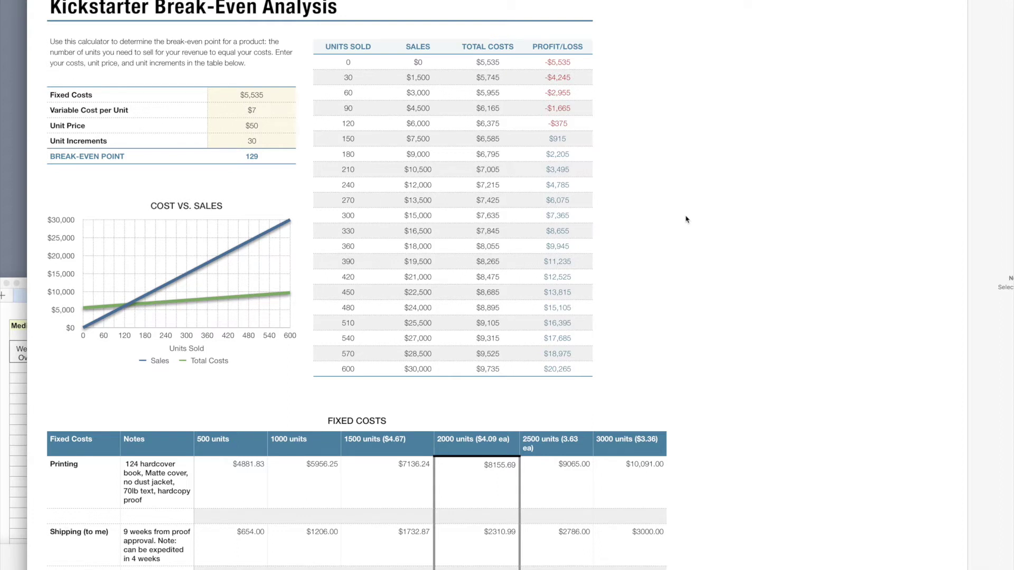
scroll(686, 219, "down", 1)
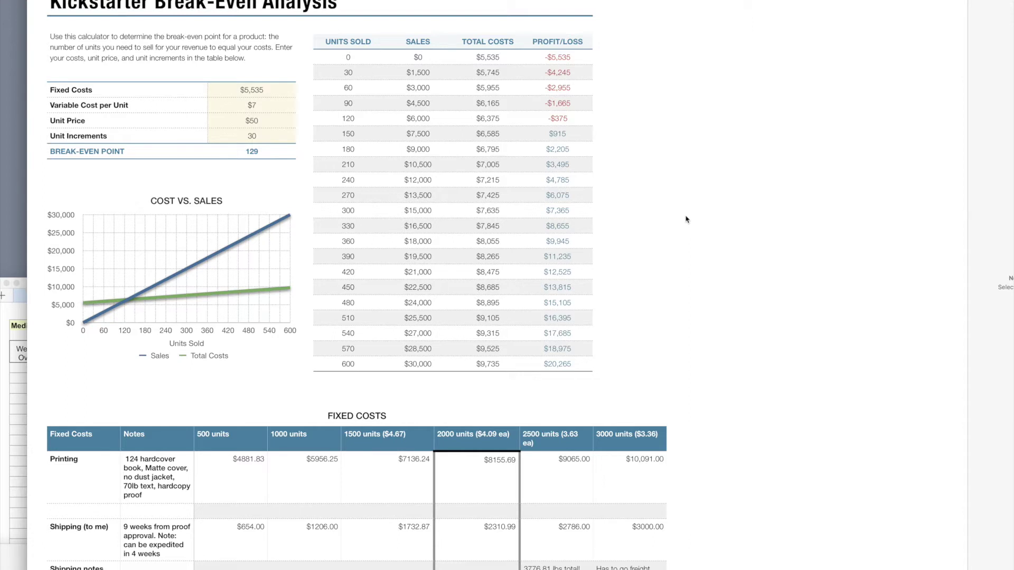
scroll(702, 293, "down", 5)
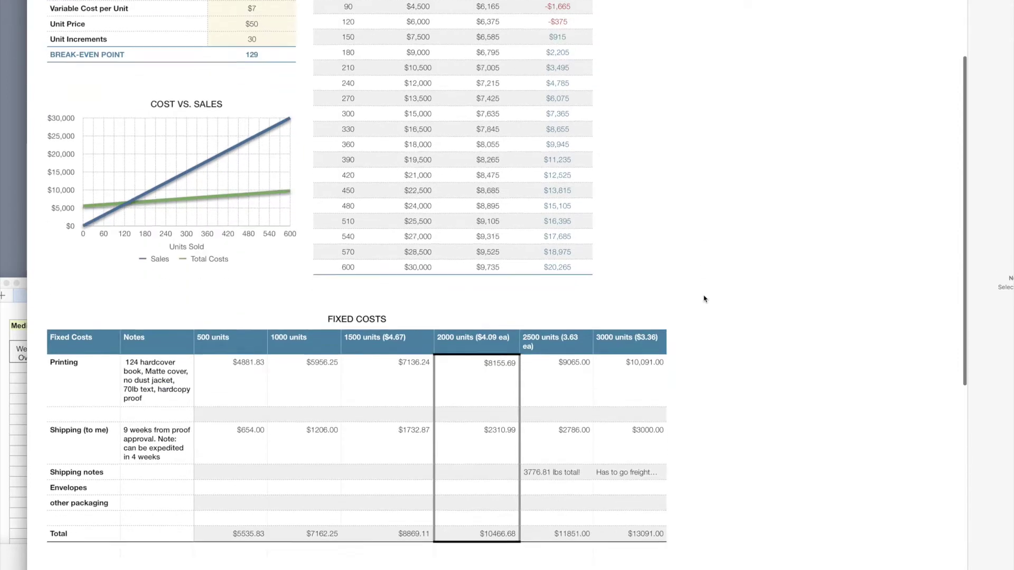
scroll(704, 299, "down", 6)
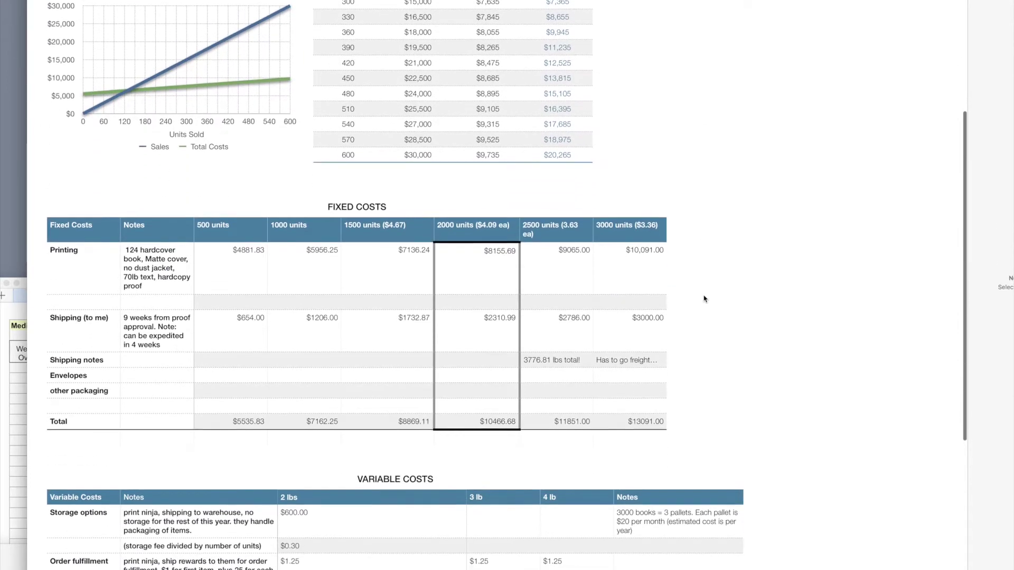
scroll(704, 299, "down", 1)
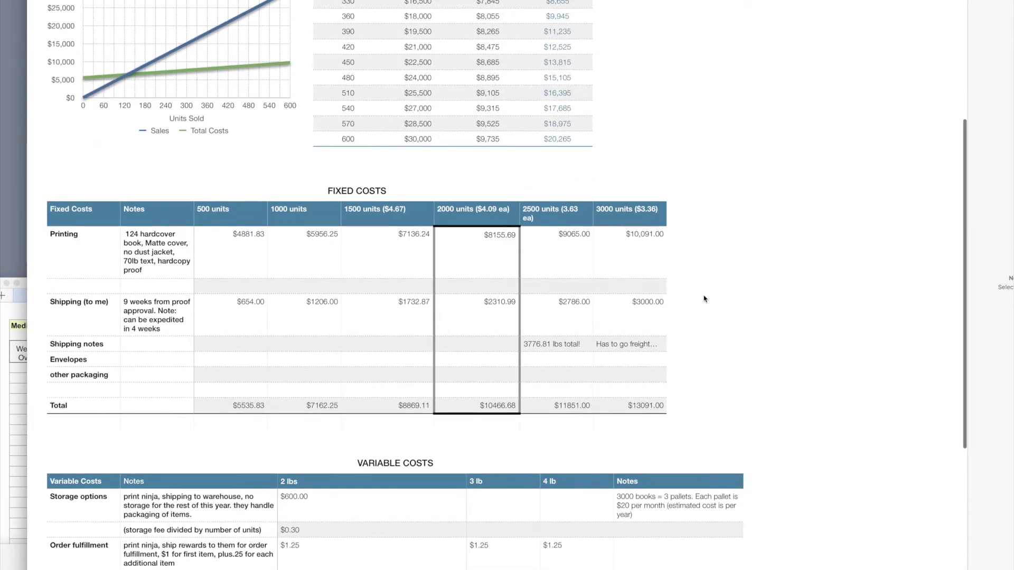
scroll(703, 299, "down", 1)
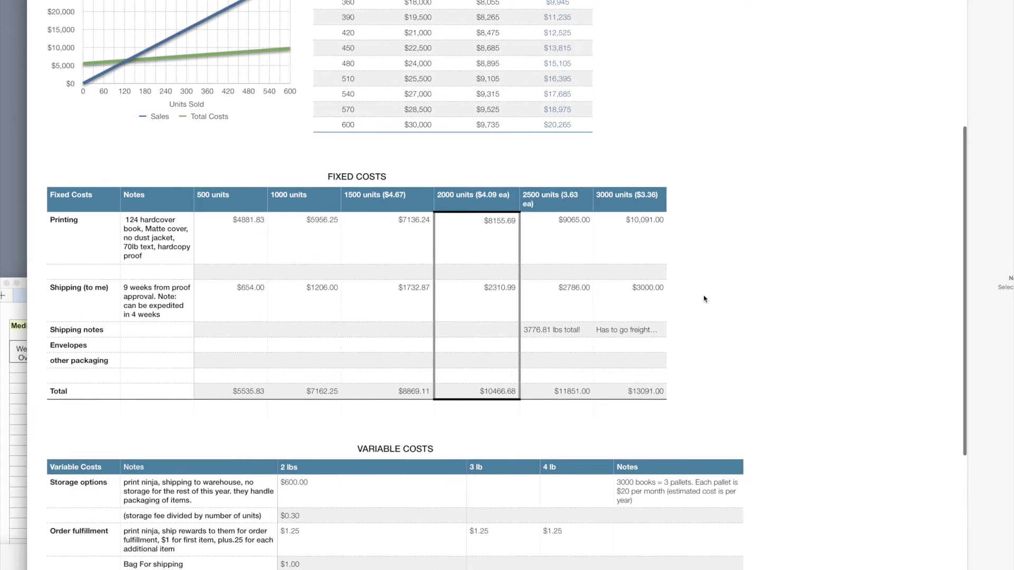
scroll(704, 299, "down", 2)
scroll(704, 299, "down", 5)
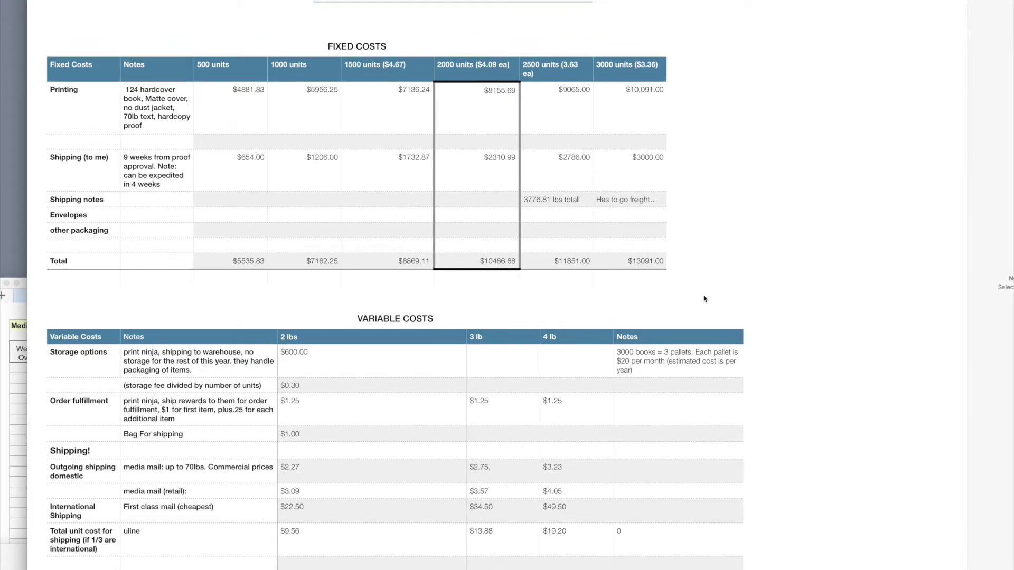
scroll(704, 299, "up", 4)
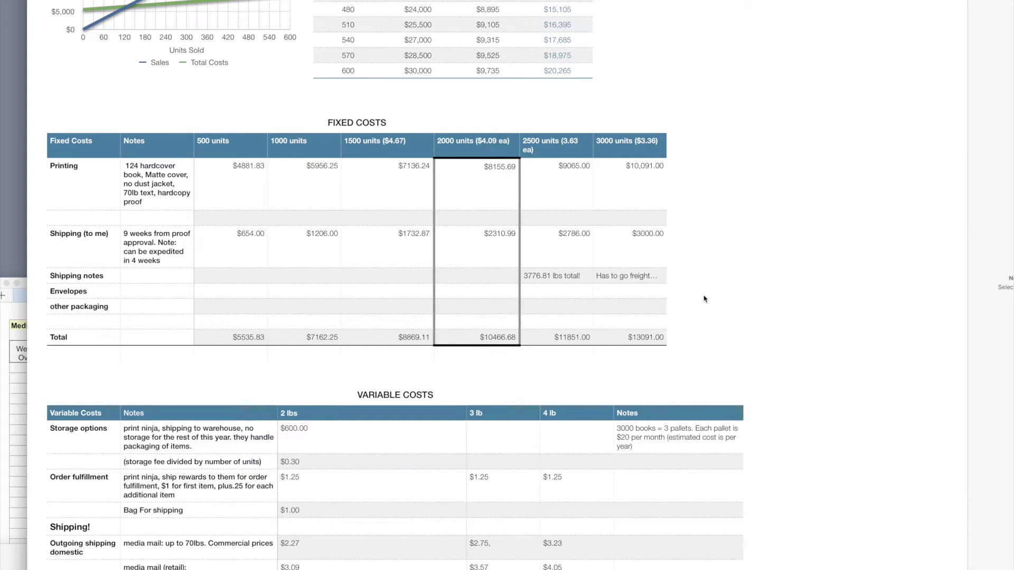
scroll(704, 299, "up", 3)
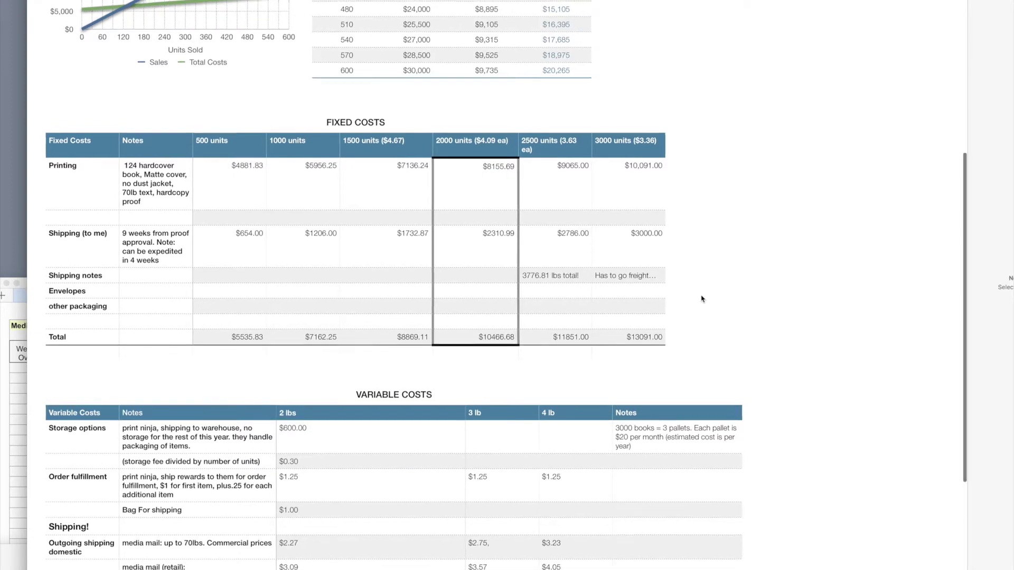
scroll(701, 299, "down", 2)
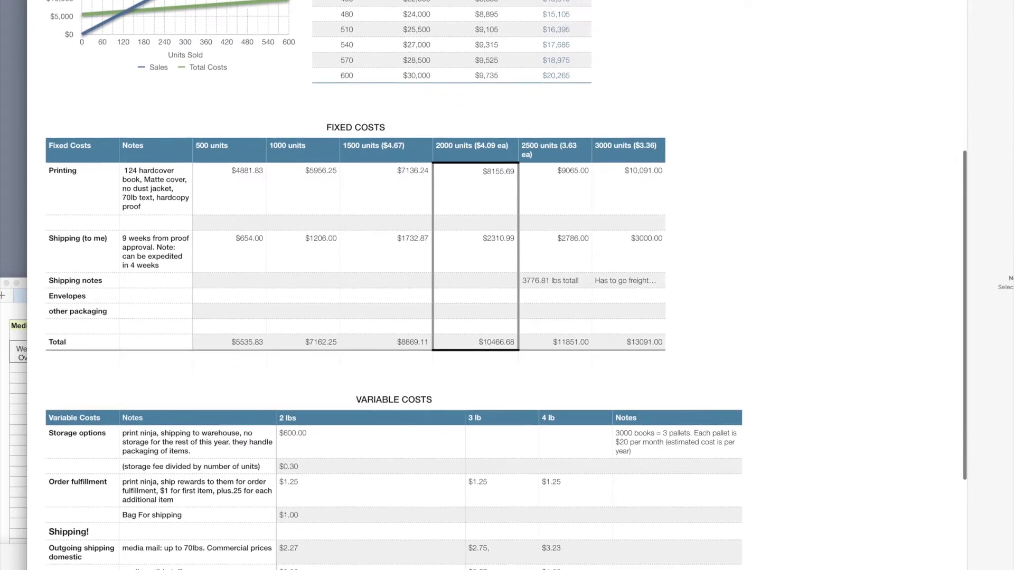
left_click(206, 0)
mouse_move(258, 56)
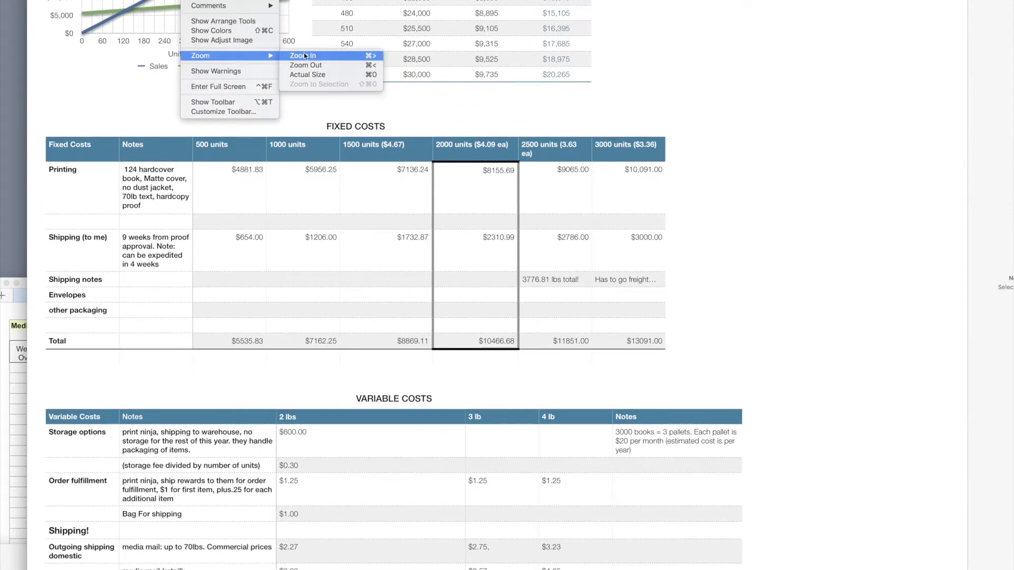
left_click(317, 72)
left_click(206, 0)
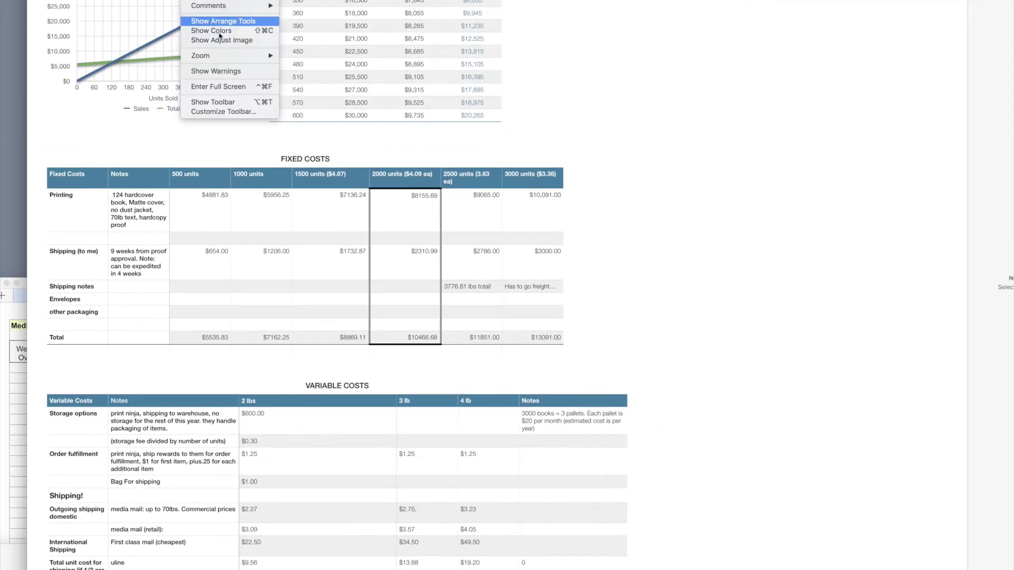
mouse_move(258, 56)
left_click(296, 59)
Step: Zoom in one level on the sheet with the whole Fixed Costs table in view
left_click(206, 0)
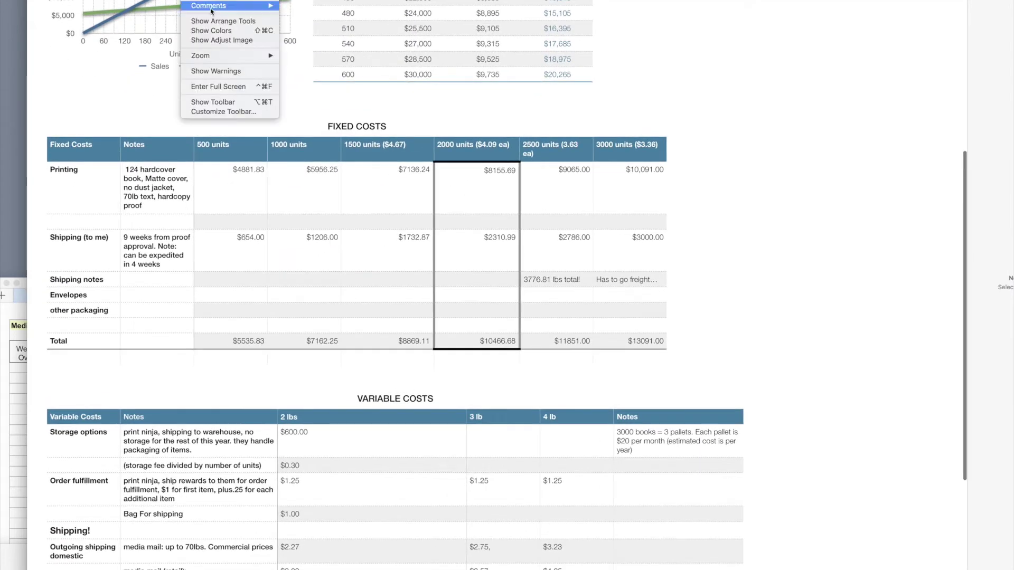
left_click(309, 58)
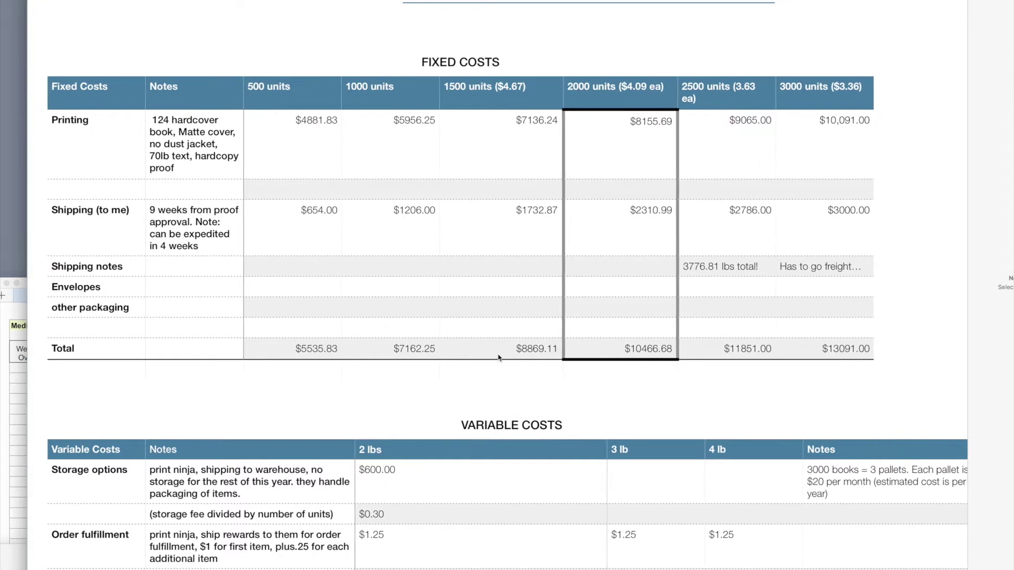
scroll(453, 331, "up", 2)
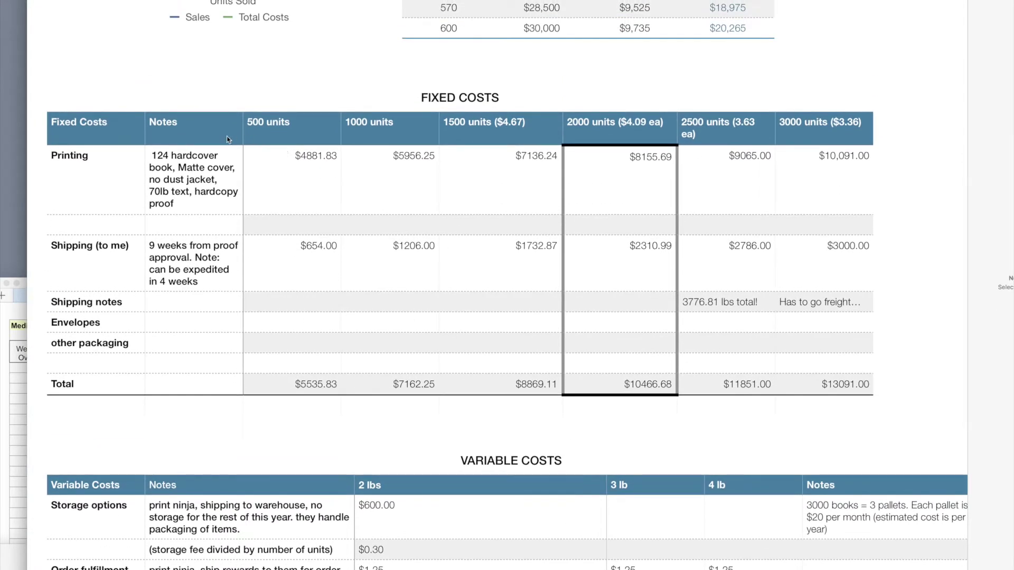
Step: Highlight the Fixed Costs columns for 500, 1000, 1500 and 2000 units in turn, ending on 2000 units
left_click(264, 140)
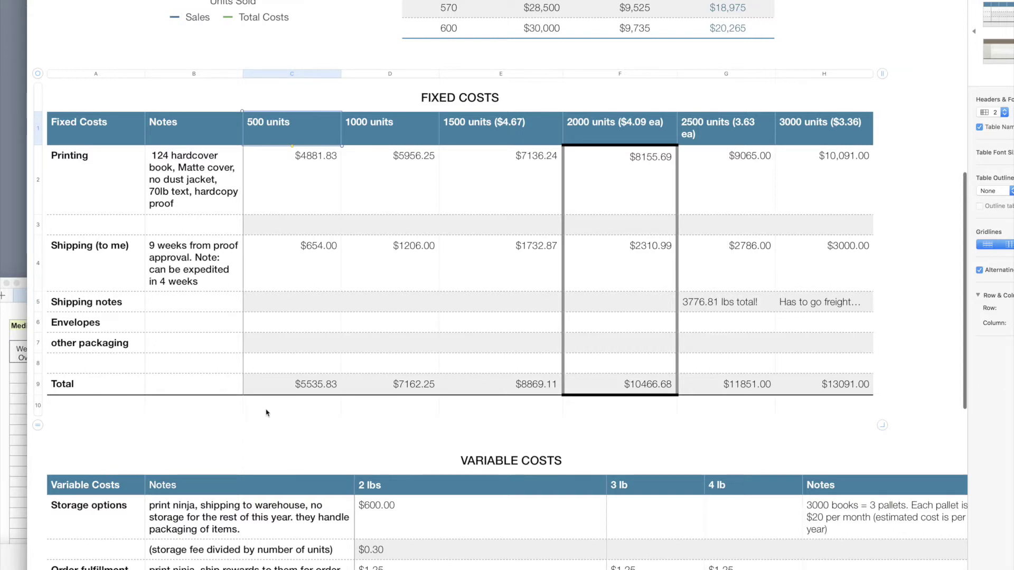
left_click(464, 123)
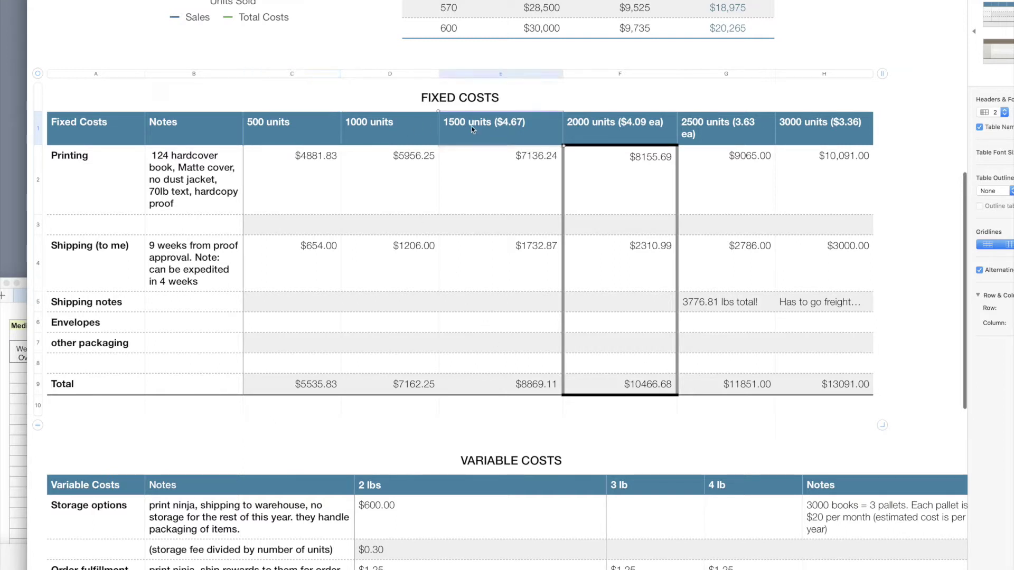
left_click(487, 75)
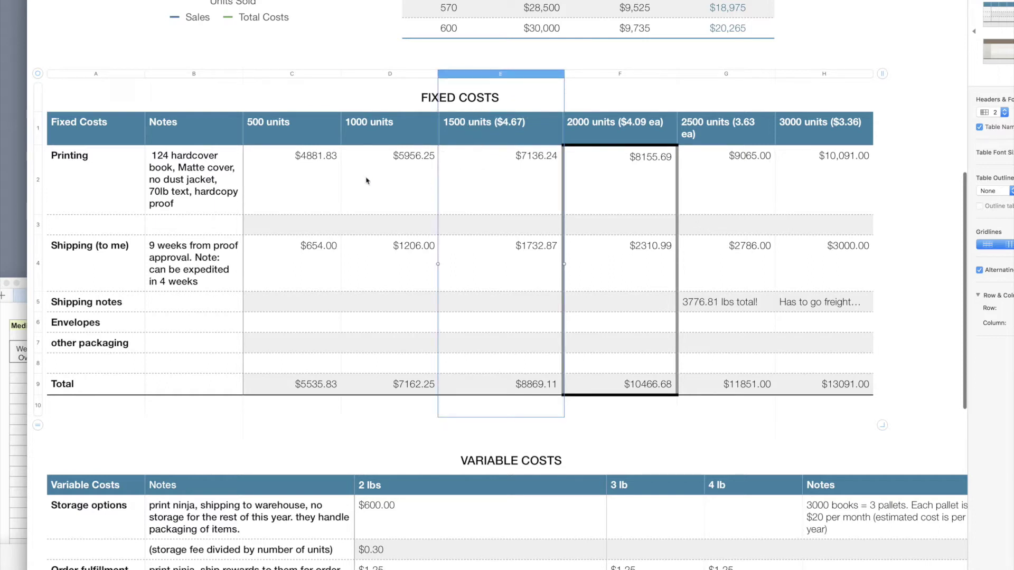
left_click(290, 76)
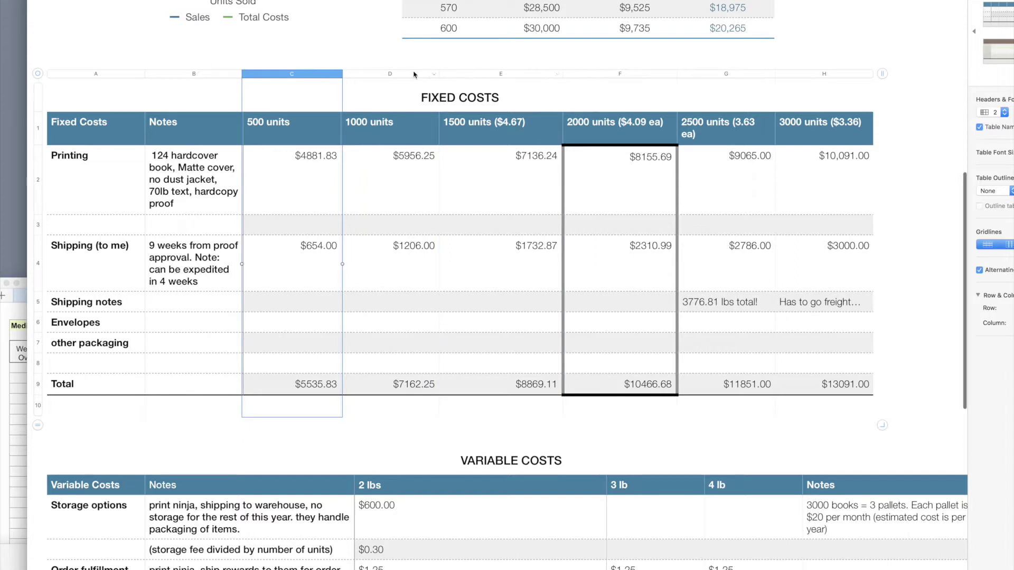
left_click(413, 75)
left_click(477, 76)
left_click(613, 76)
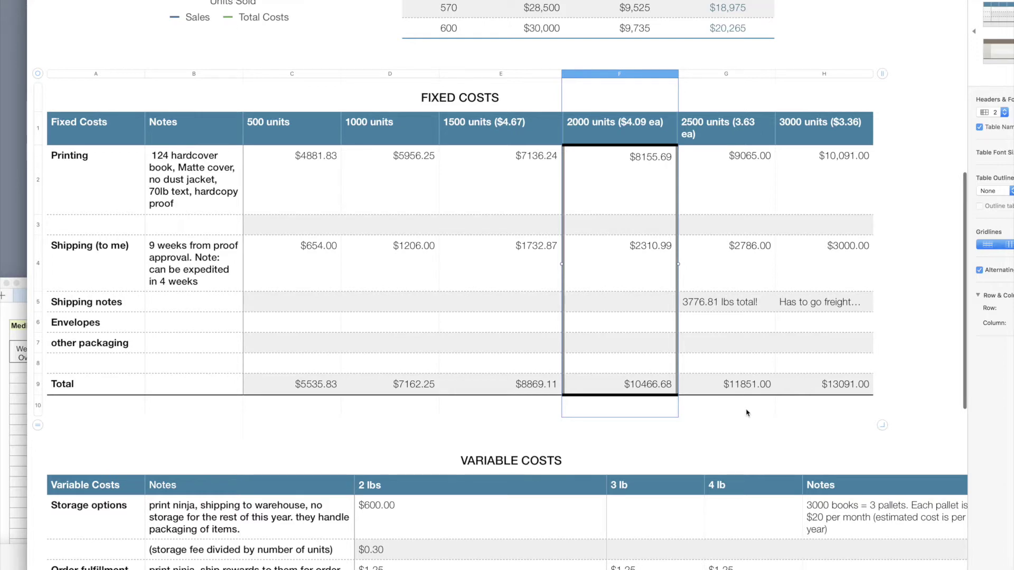
Step: Highlight each Fixed Costs quantity column from 500 through 3000 units, then return to the 2500 units column
left_click(283, 73)
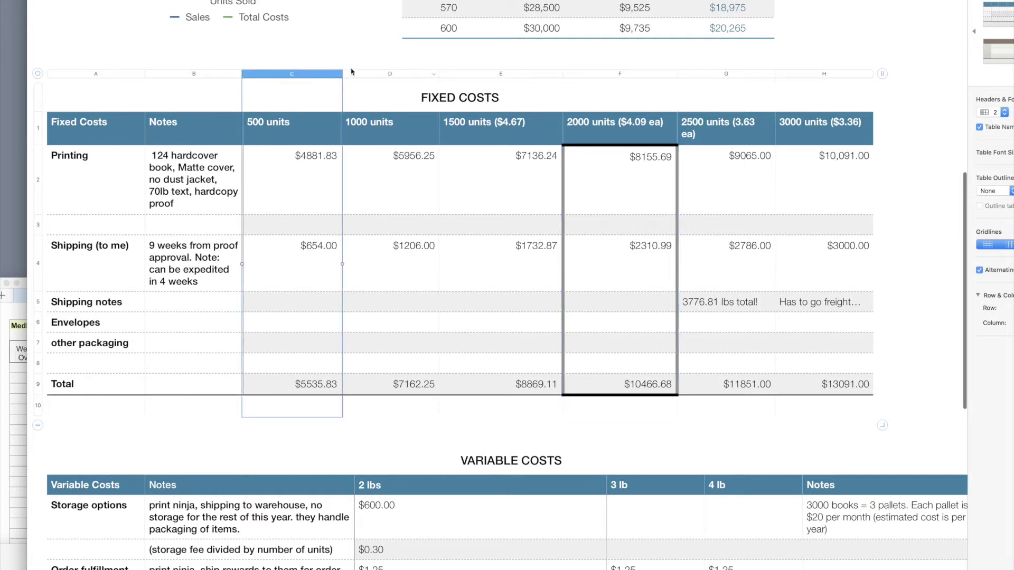
left_click(365, 77)
left_click(469, 80)
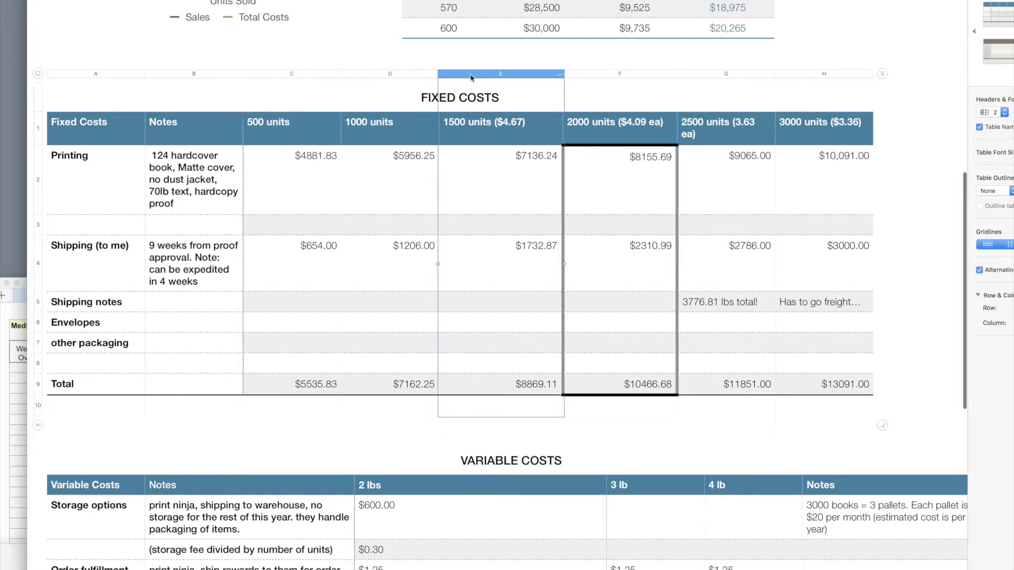
left_click(579, 76)
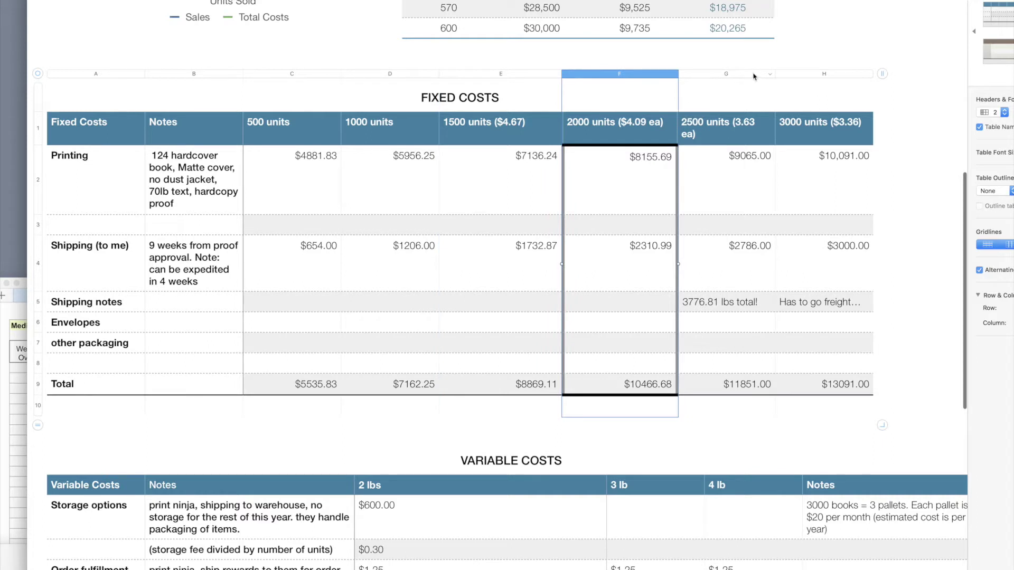
left_click(759, 77)
left_click(808, 78)
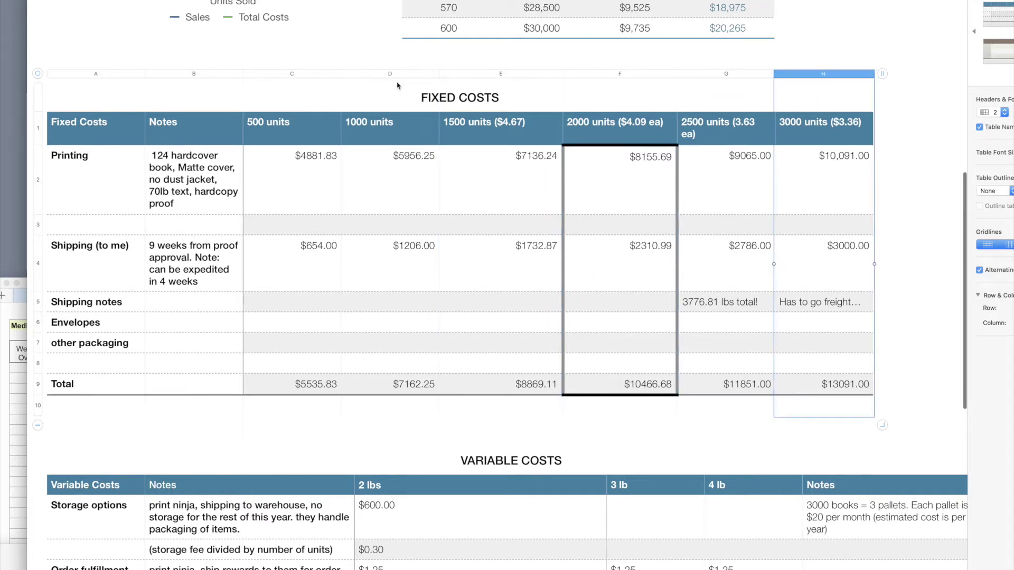
left_click(707, 75)
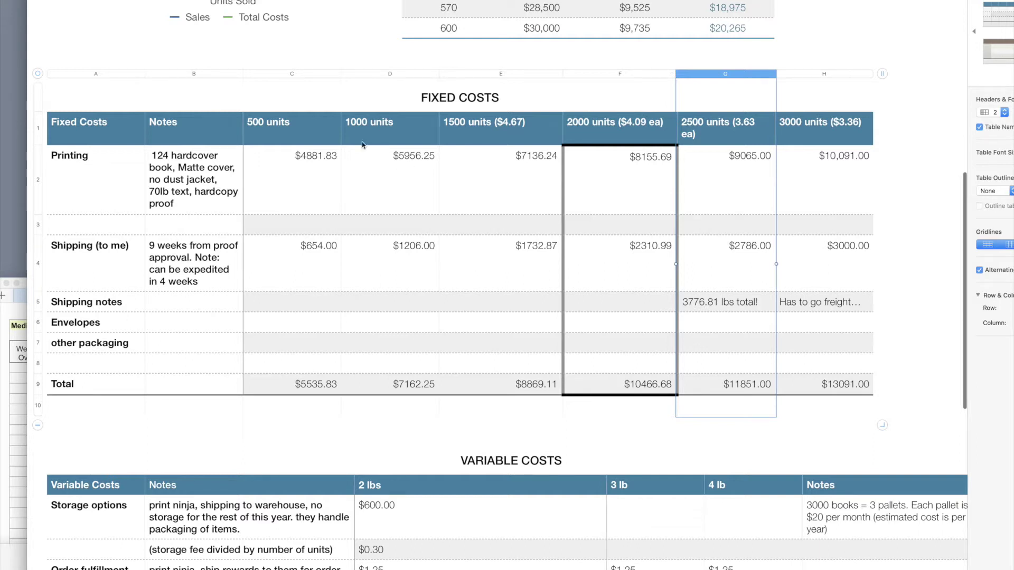
Step: Compare the 500 and 1000 units columns of Fixed Costs, then highlight the 1500, 2000 and 2500 units columns
left_click(271, 74)
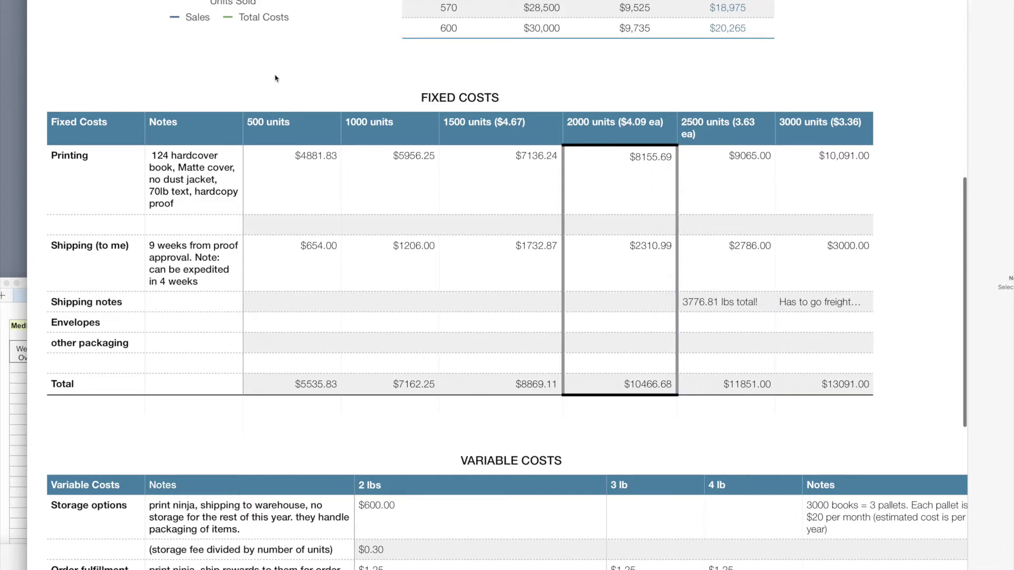
left_click(281, 89)
left_click(278, 77)
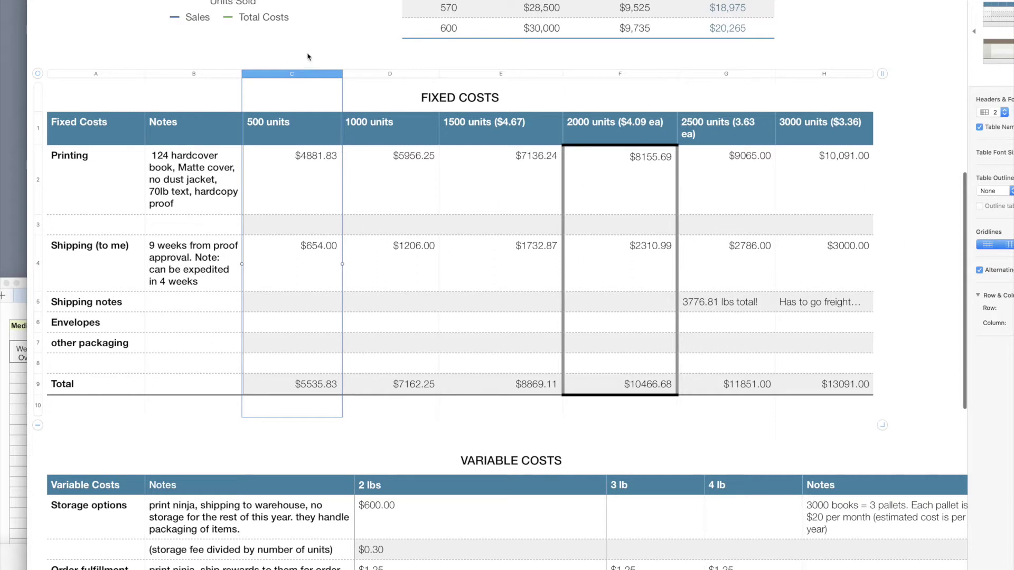
left_click(393, 75)
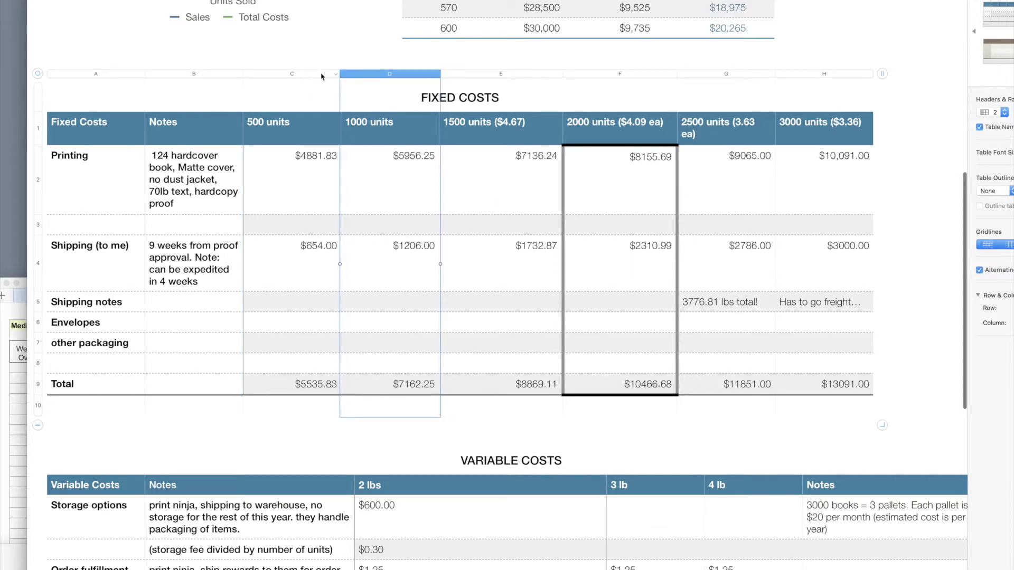
left_click(327, 74)
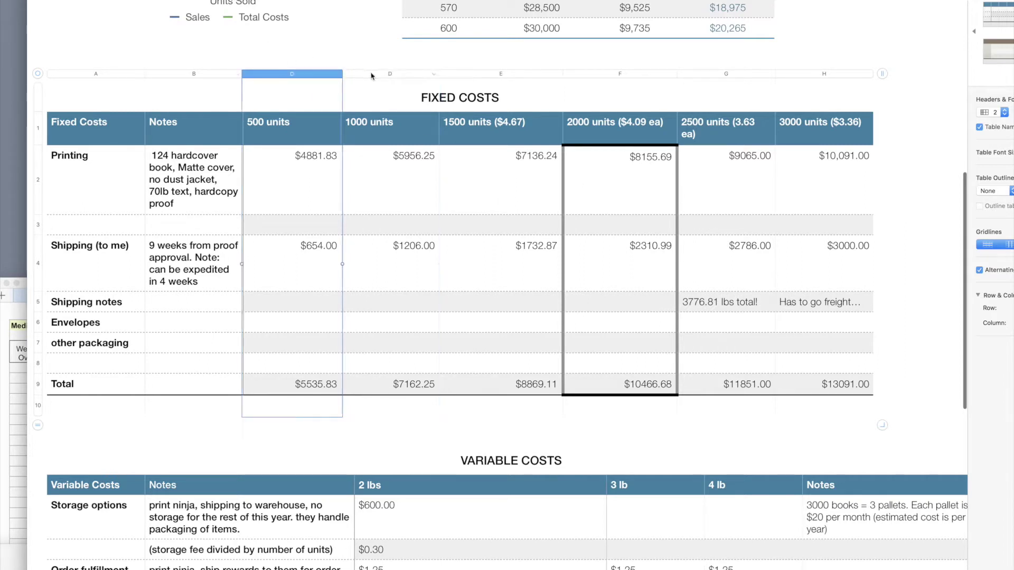
left_click(377, 76)
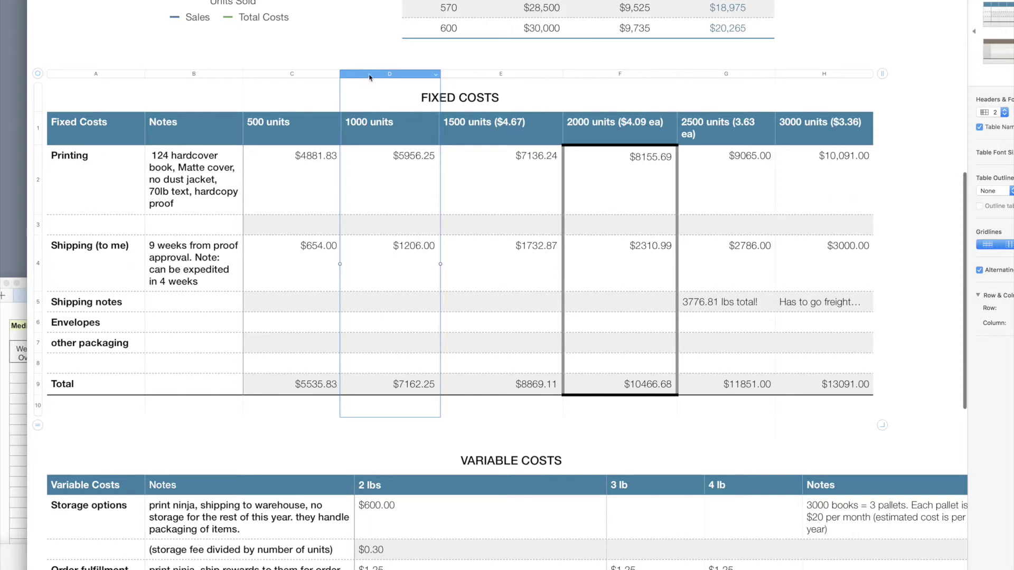
left_click(537, 78)
left_click(579, 79)
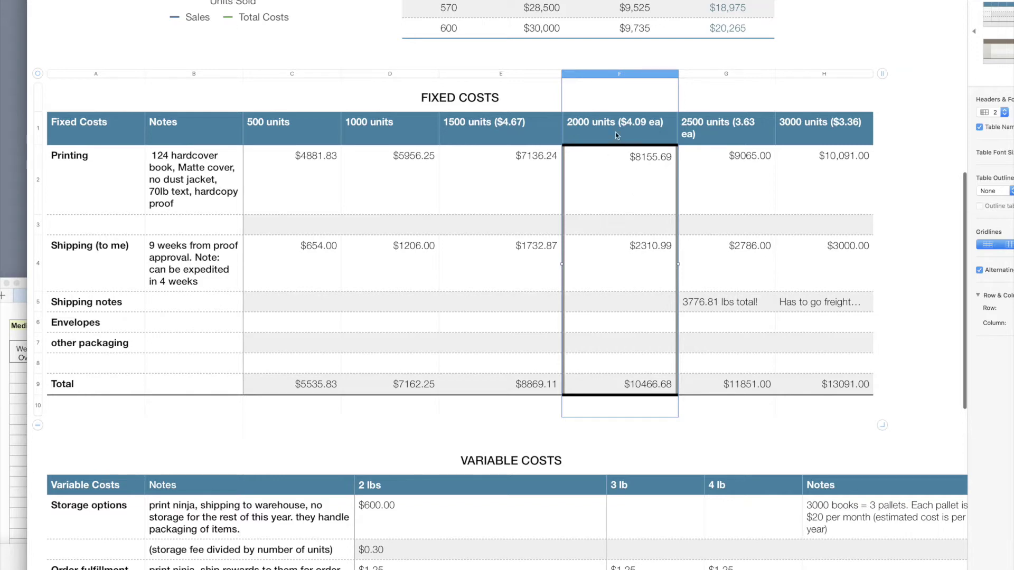
left_click(706, 76)
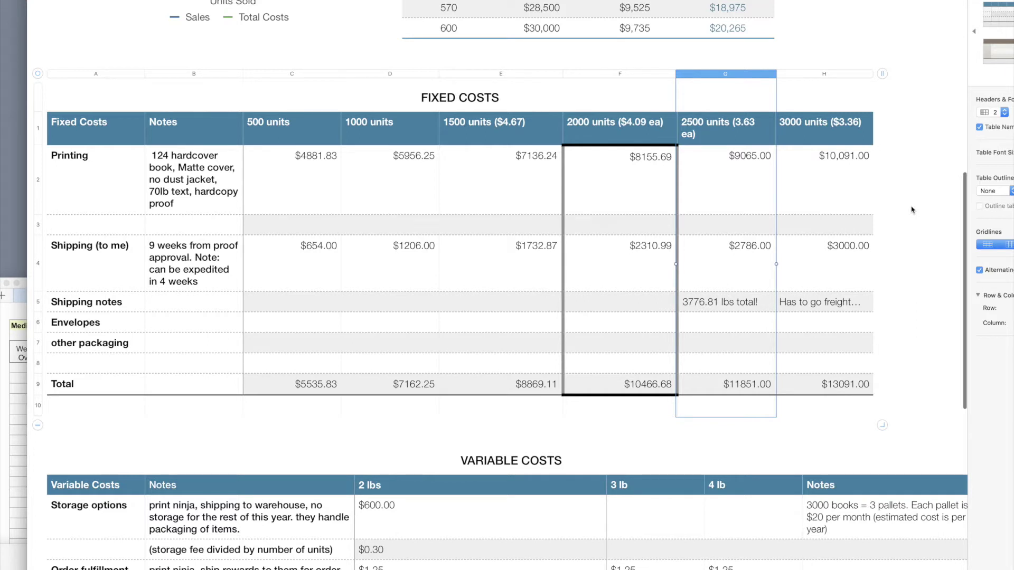
Step: Review the Printing costs in the Fixed Costs table for 2500 units, then for 500 through 2000 units
left_click(733, 164)
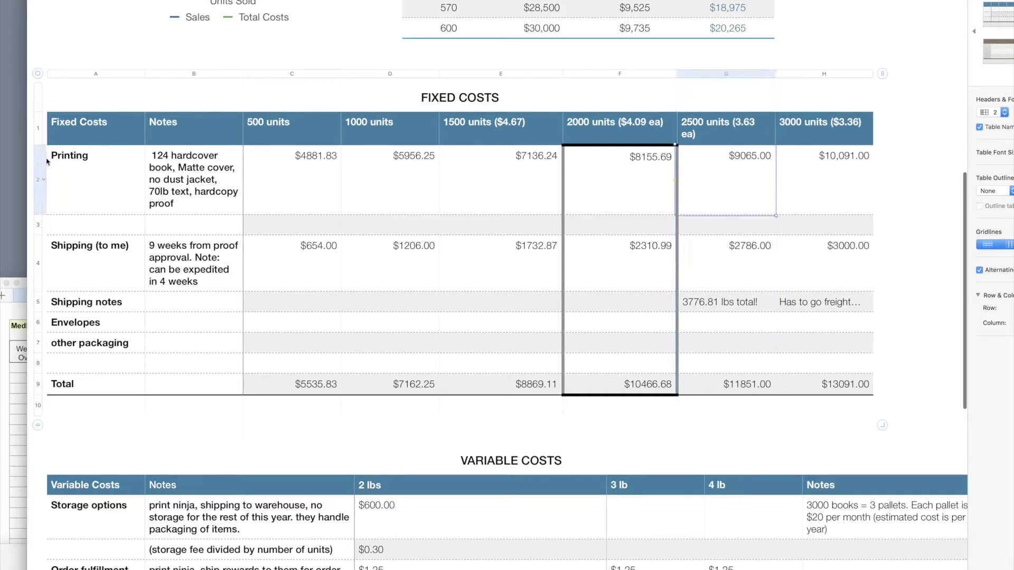
left_click(328, 178)
left_click(383, 181)
left_click(483, 190)
left_click(643, 191)
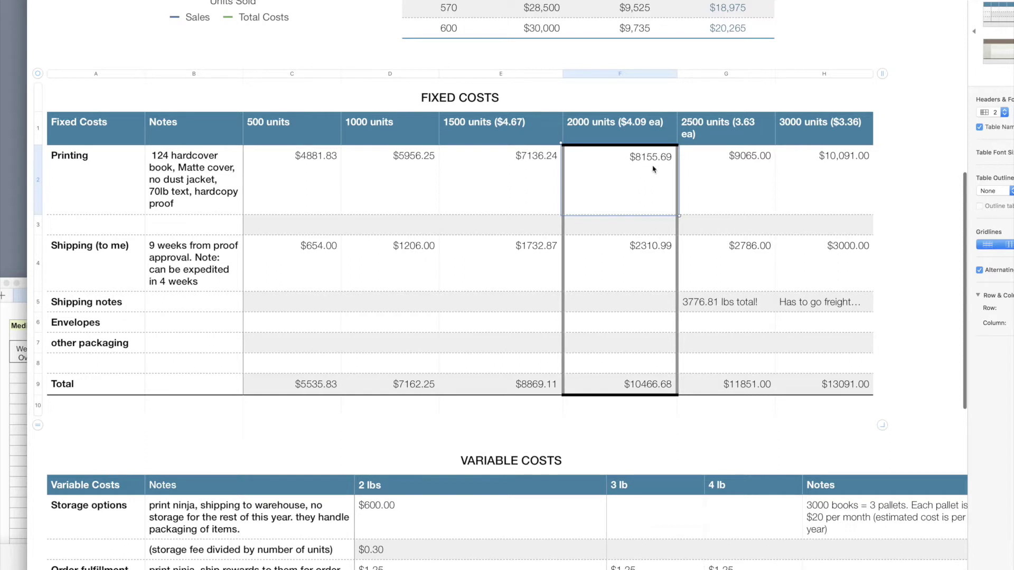
Step: Compare the Printing costs for 500 and 3000 units, then highlight the 2000 and 3000 units columns of Fixed Costs
left_click(288, 174)
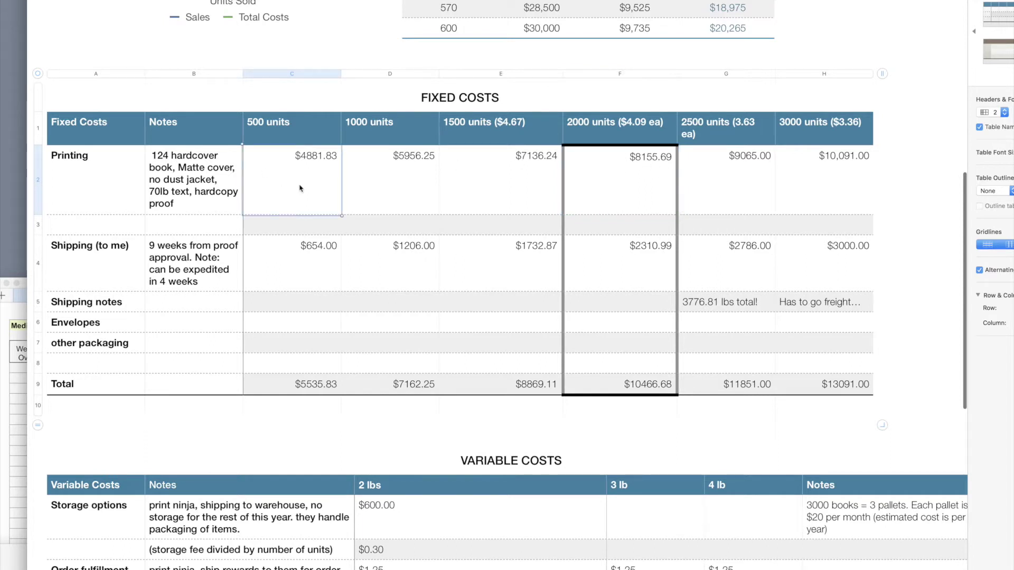
left_click(805, 170)
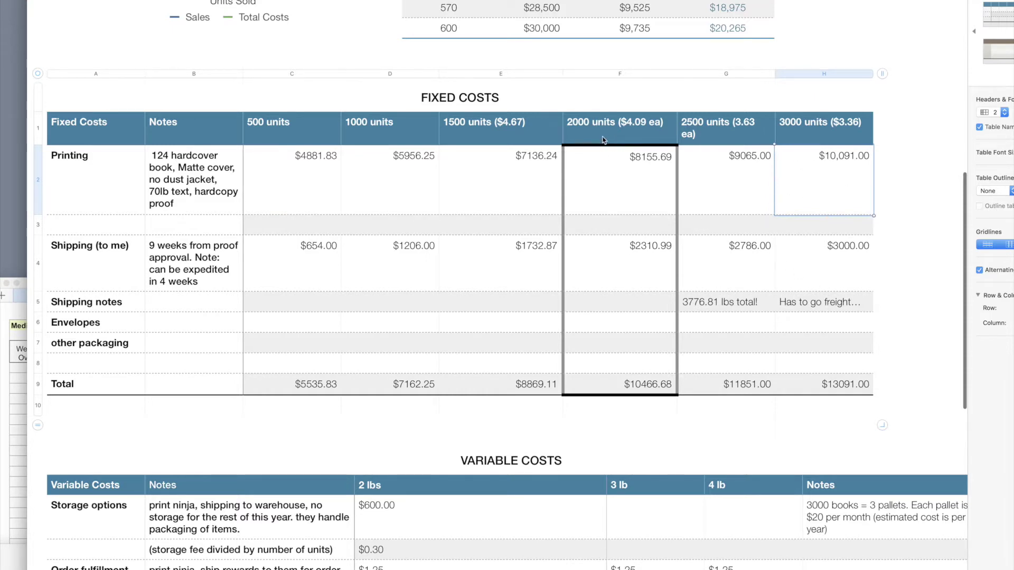
left_click(614, 73)
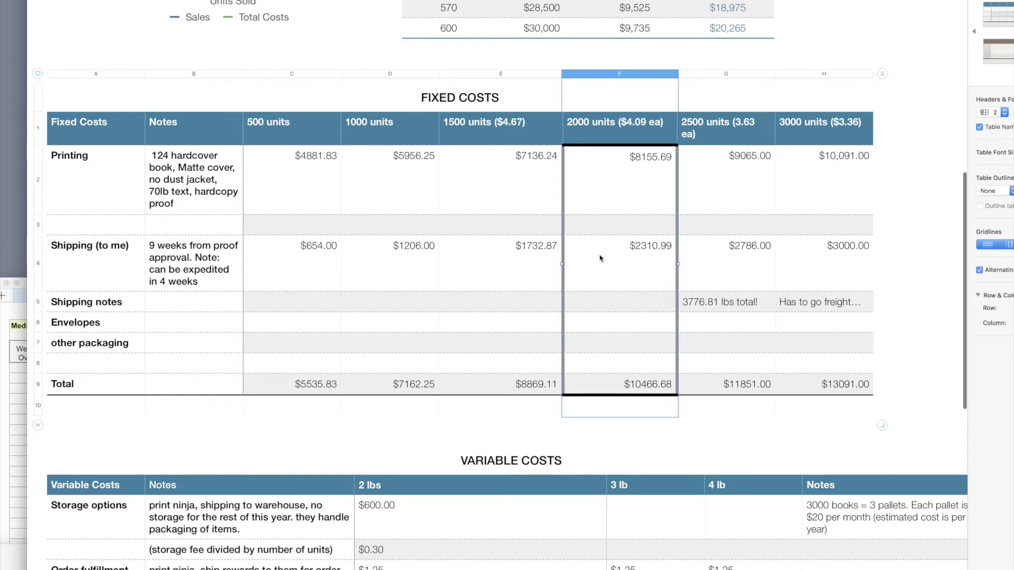
left_click(796, 73)
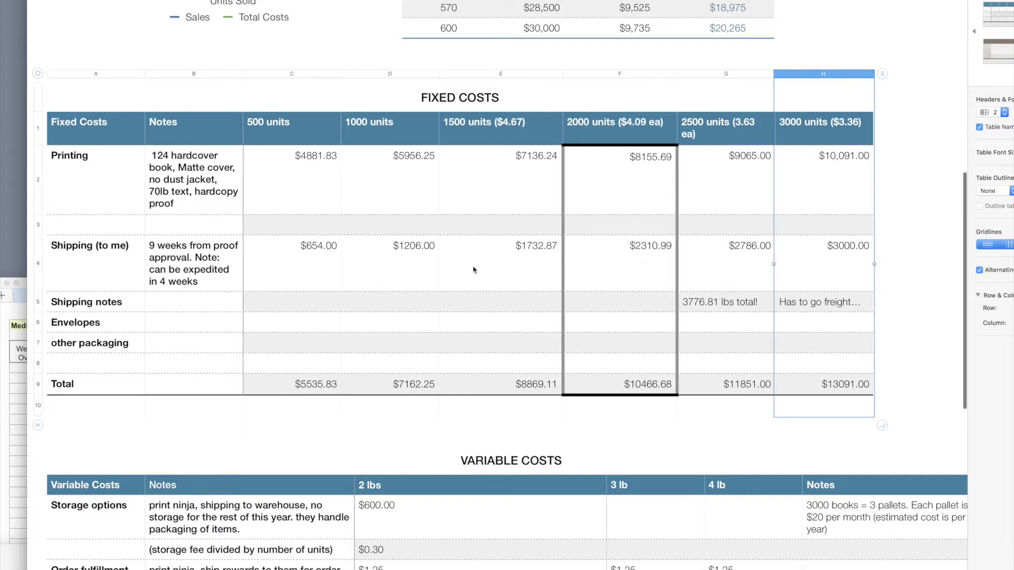
Step: Review the Shipping (to me) row of Fixed Costs and highlight the full text of its note
left_click(94, 263)
left_click(108, 246)
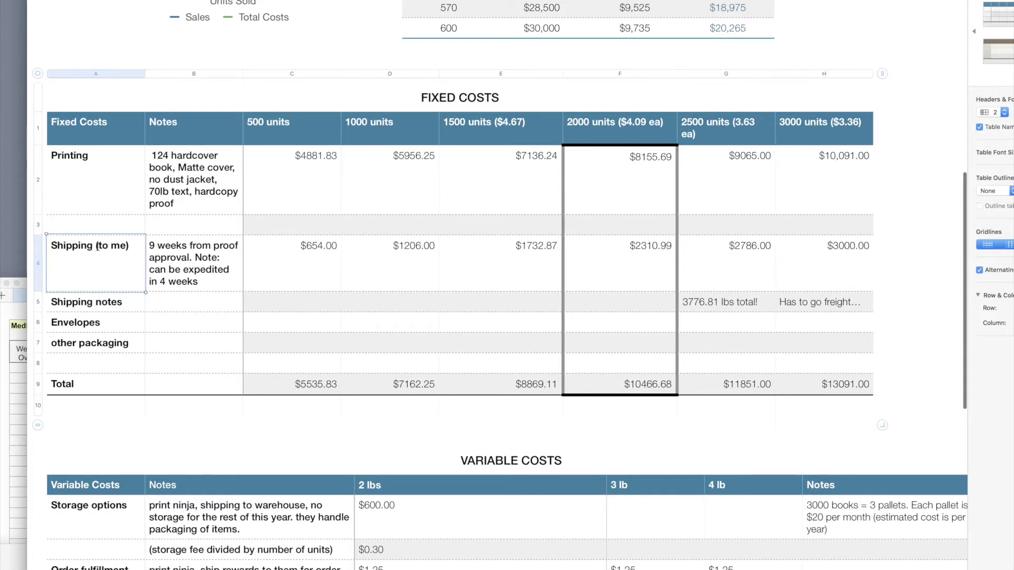
left_click(95, 246)
left_click(191, 277)
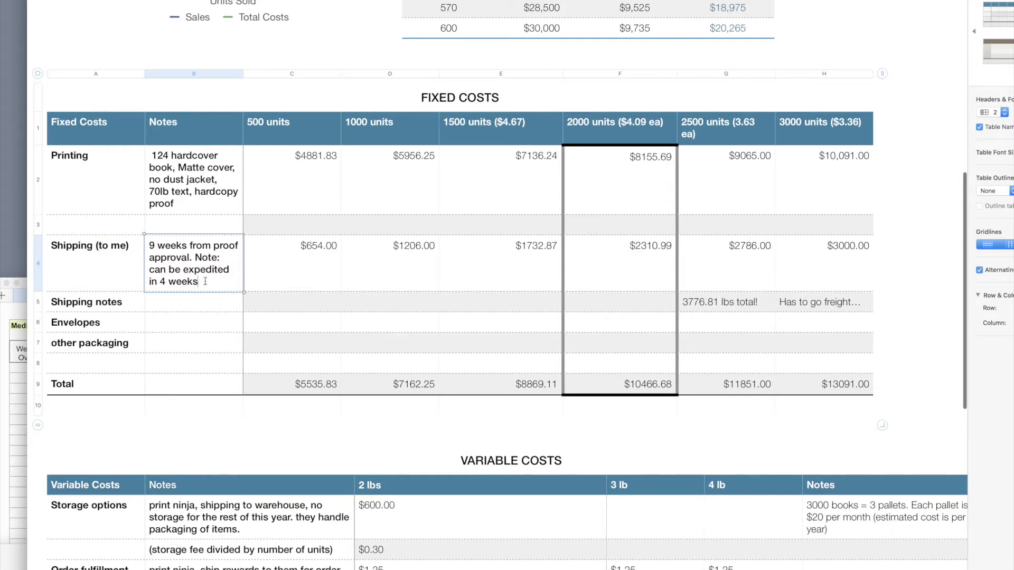
left_click_drag(195, 282, 142, 248)
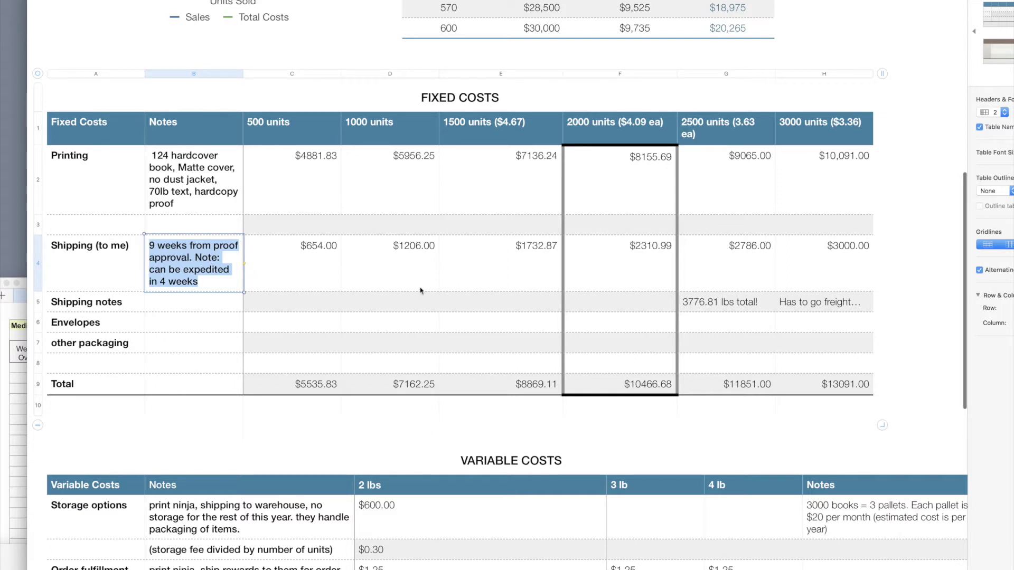
Step: Review the Shipping notes row of Fixed Costs, including its entry for 2500 units
left_click(88, 303)
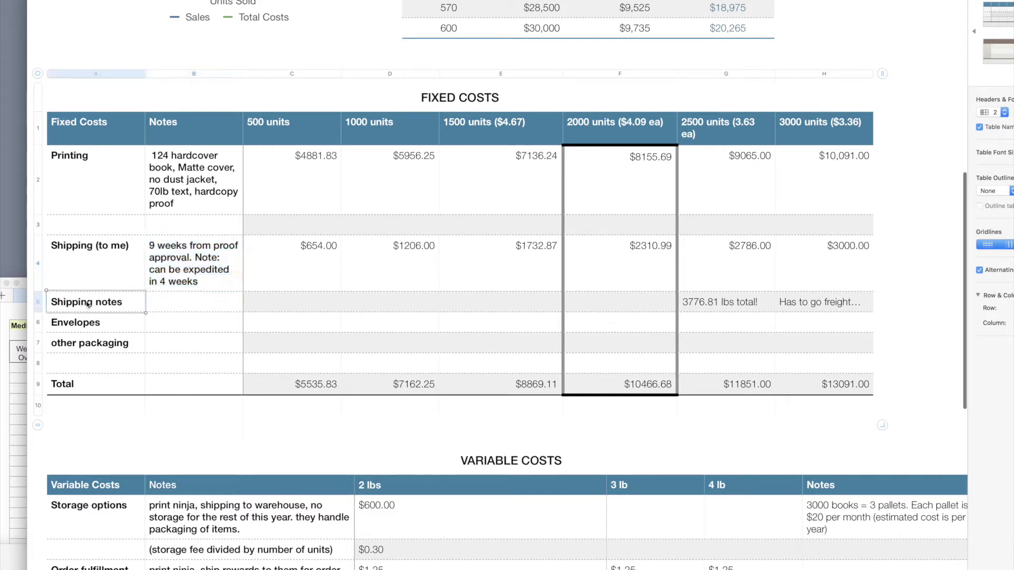
left_click(708, 303)
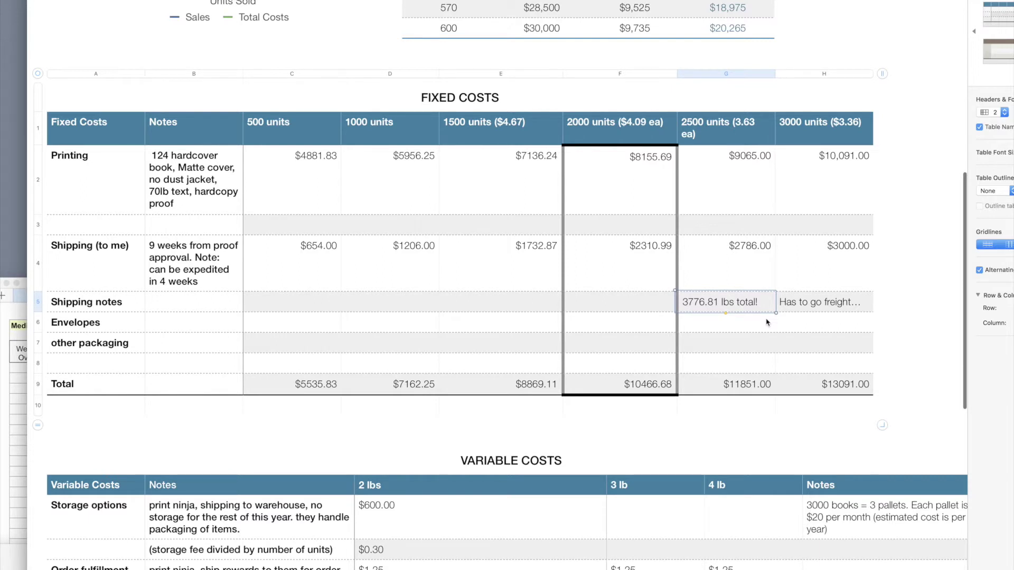
Step: Highlight the 3000 units column of Fixed Costs, then inspect the Total formula for 1000 units and close it without changes
left_click_drag(965, 241, 930, 272)
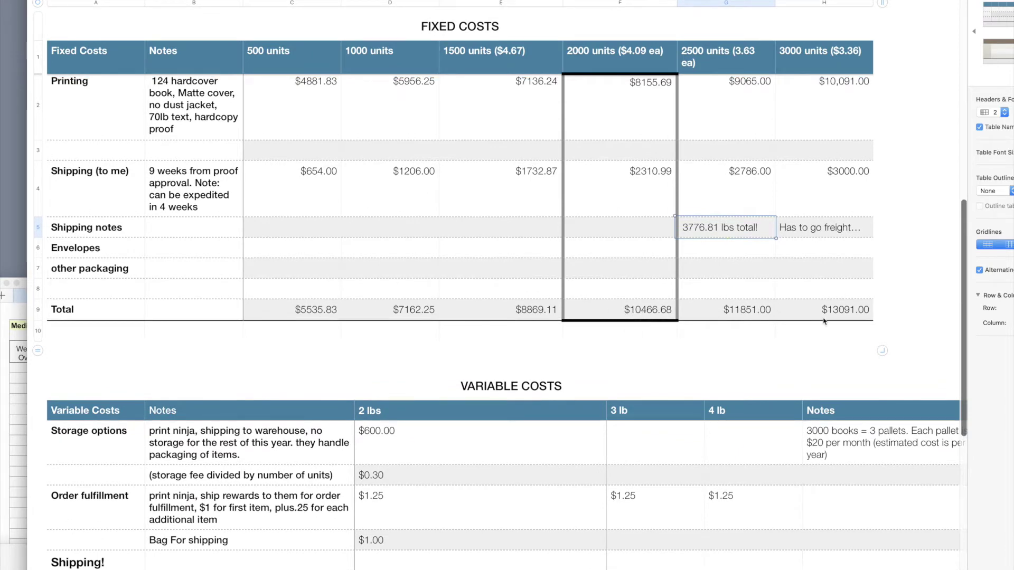
left_click(824, 4)
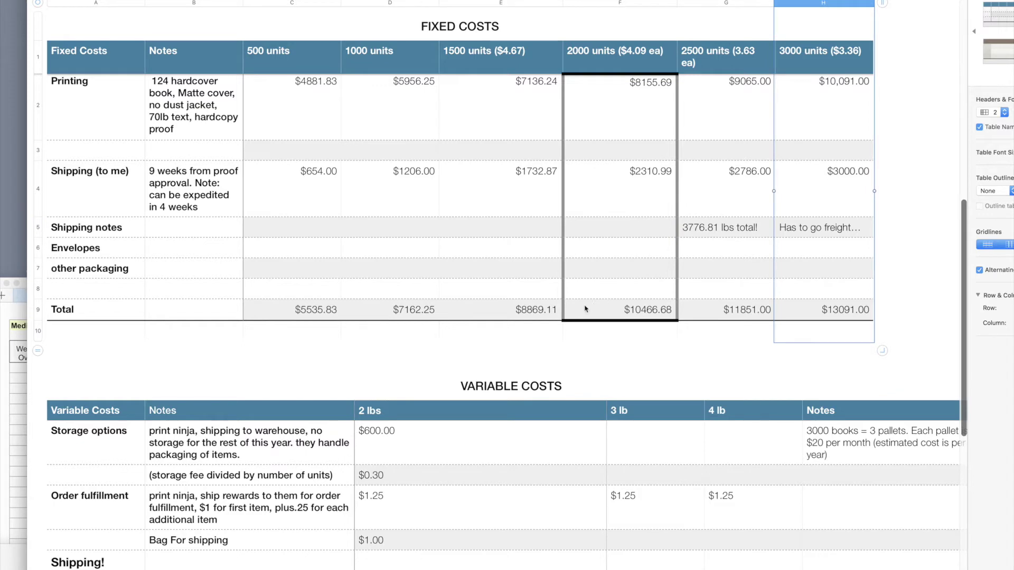
double_click(402, 311)
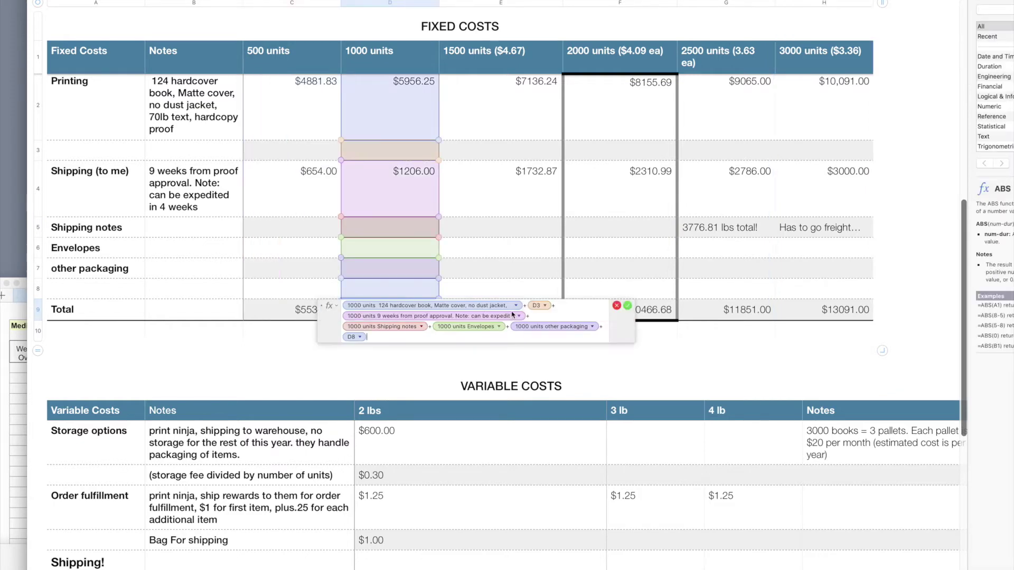
left_click(617, 306)
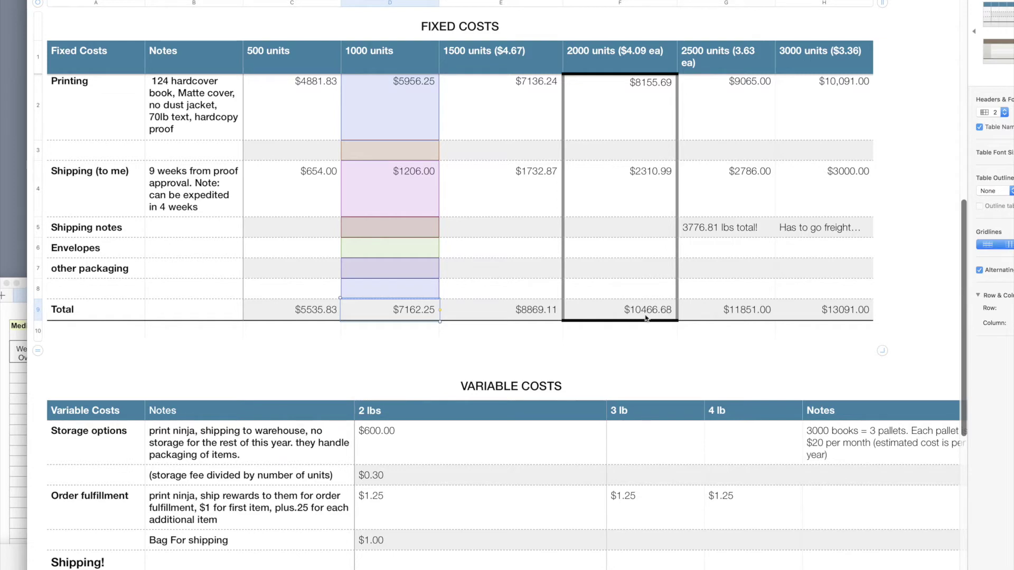
Step: Go to the Variable Costs table and compare its 2 lbs, 3 lb and 4 lb weight columns, ending on 2 lbs
scroll(963, 289, "down", 1)
scroll(963, 289, "down", 10)
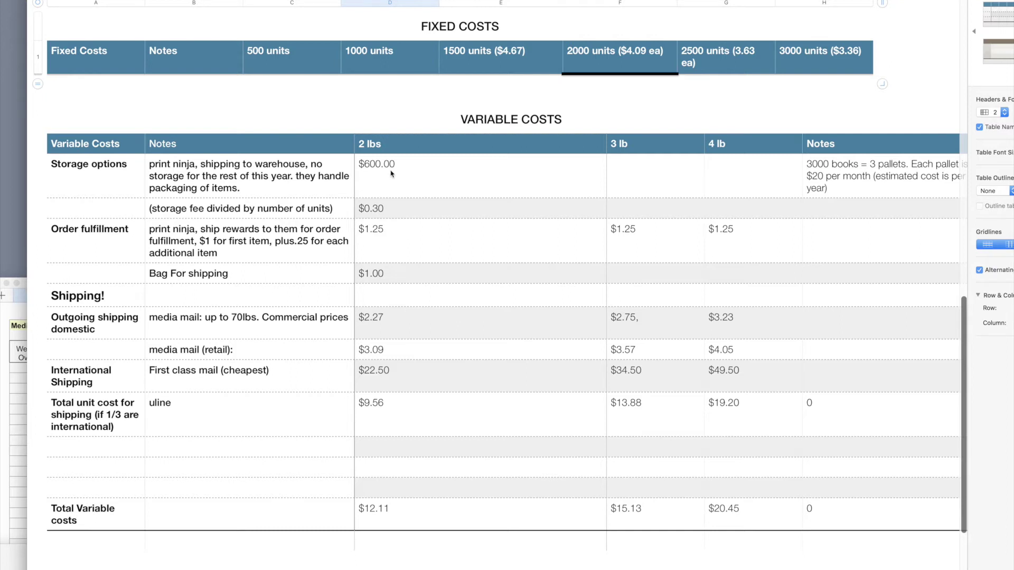
left_click(620, 150)
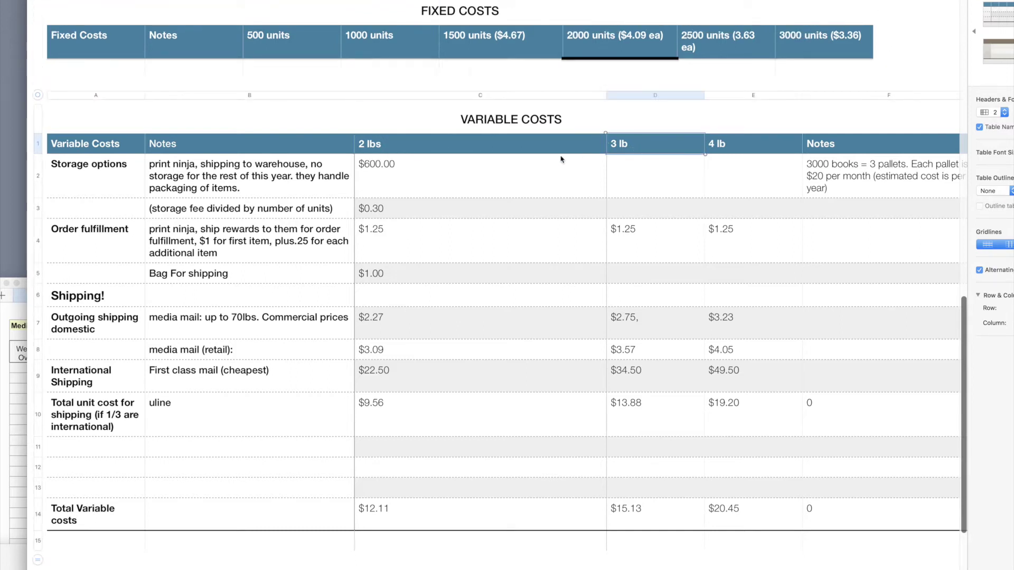
left_click(737, 146)
left_click(578, 153)
left_click(655, 144)
left_click(733, 142)
left_click(564, 149)
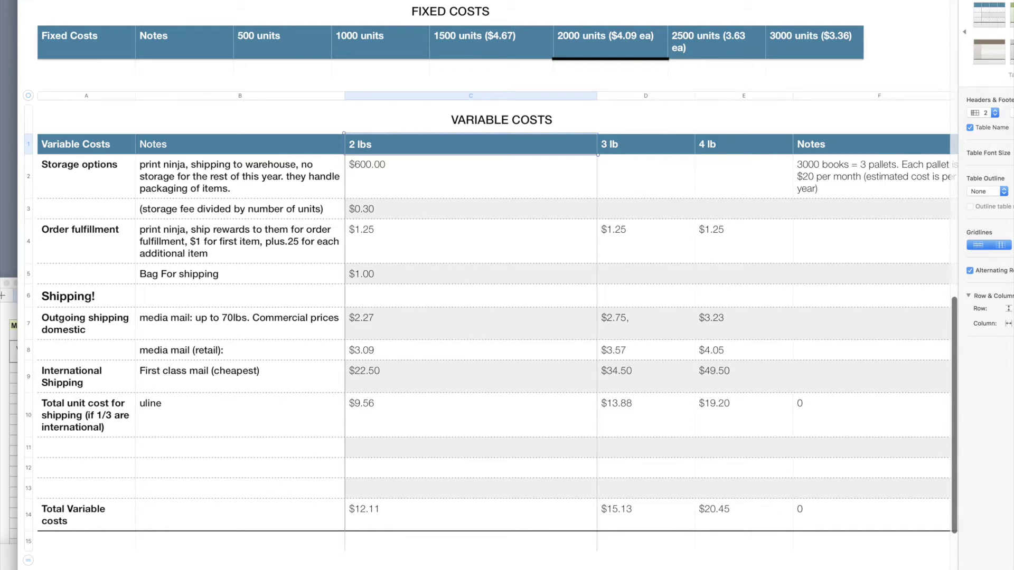
Step: Review the pallet storage note for Storage options, then the storage fee per unit for 2 lbs in Variable Costs
scroll(488, 286, "right", 2)
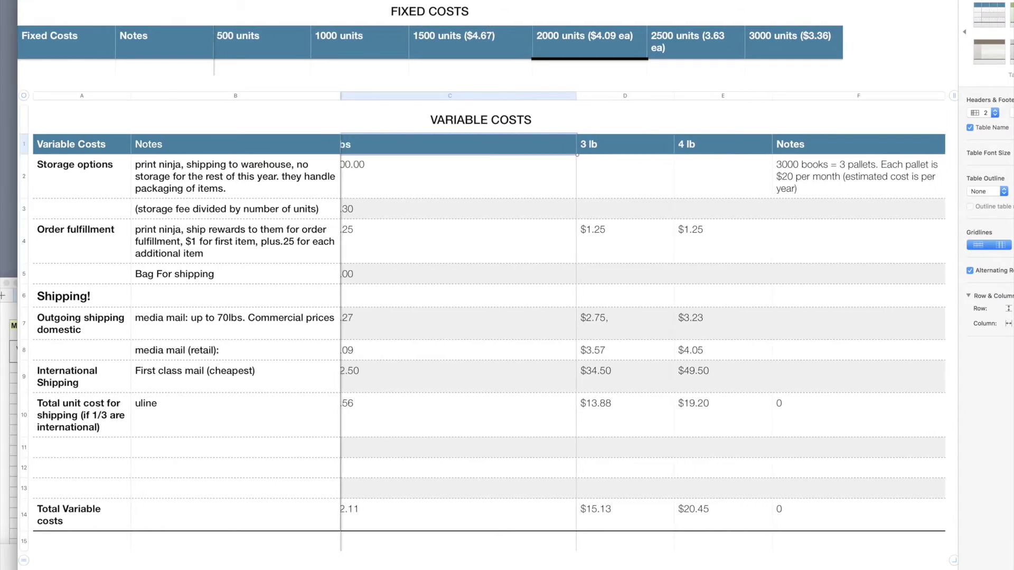
left_click(795, 172)
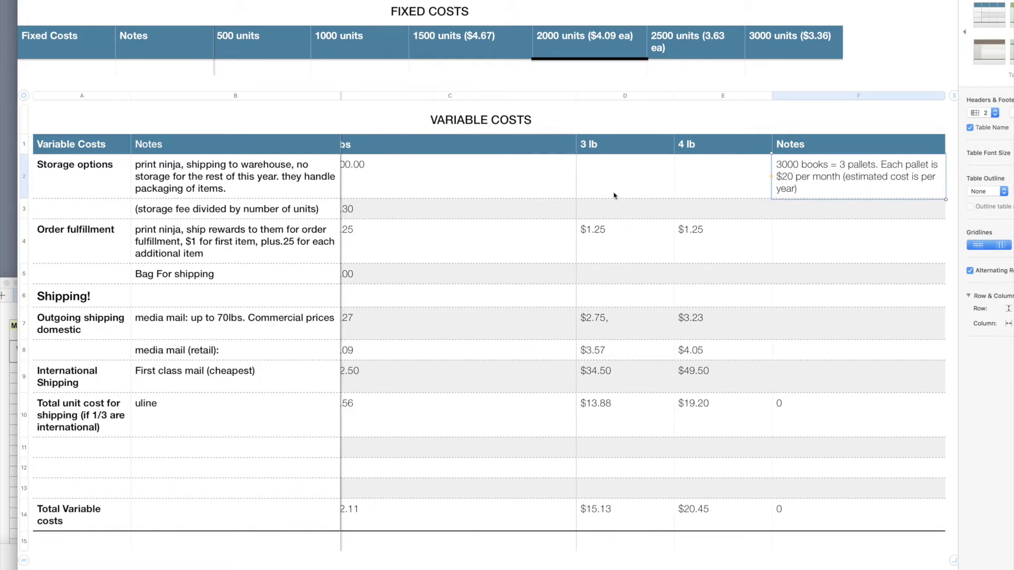
scroll(614, 195, "left", 2)
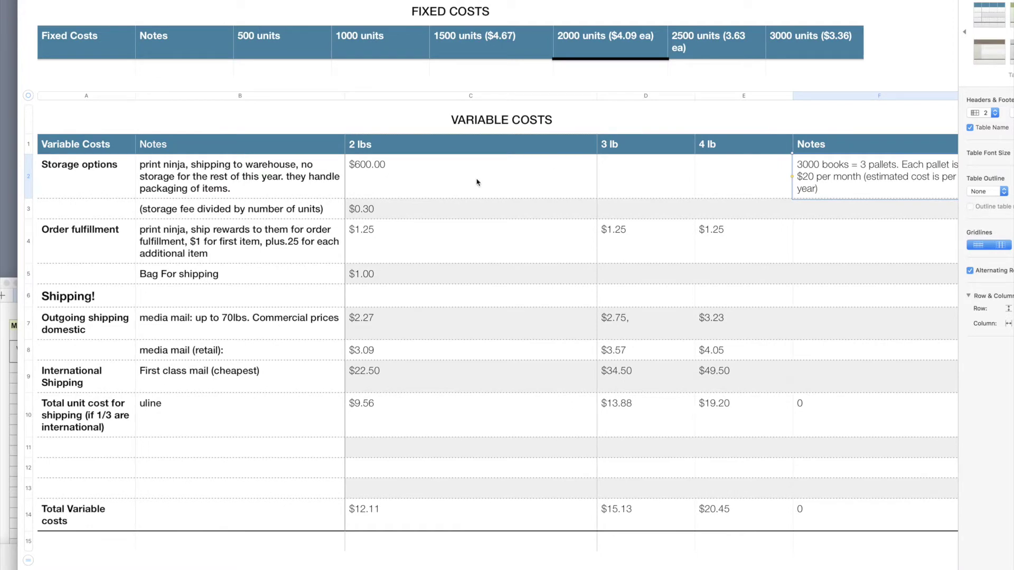
left_click(376, 213)
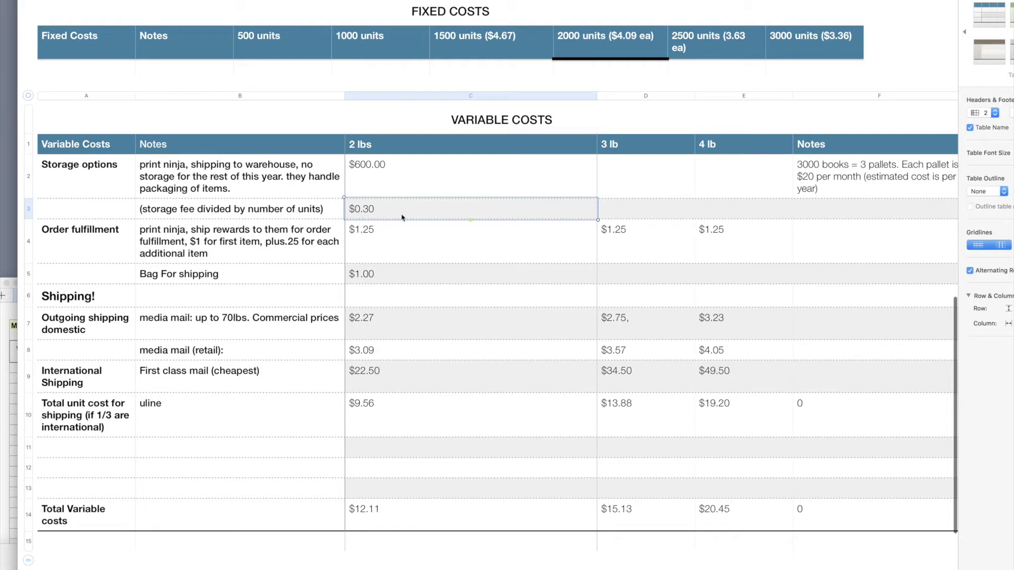
Step: Review the 2 lbs Order fulfillment cost and its note, then the cost of the bag for shipping
left_click(366, 242)
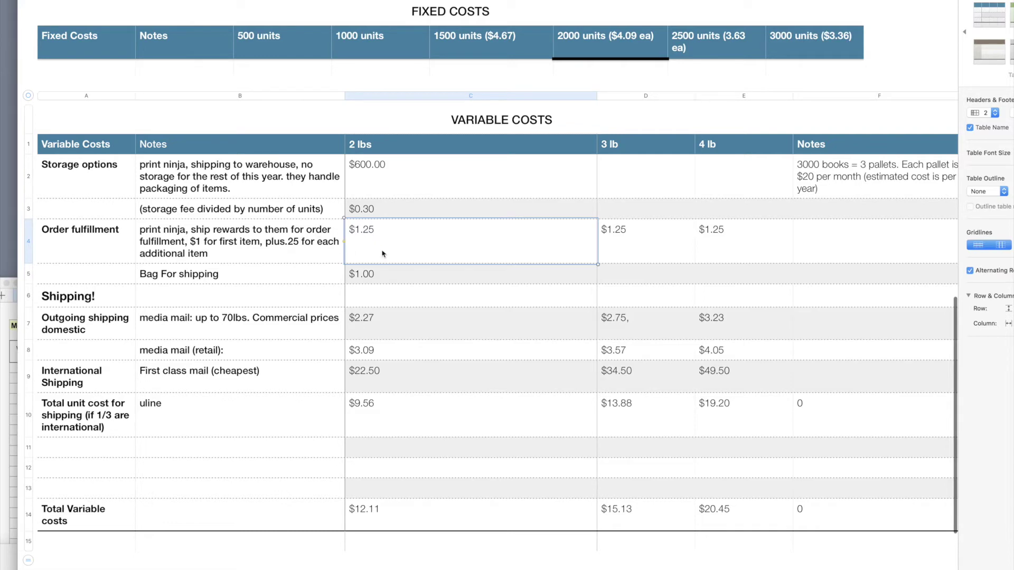
double_click(229, 242)
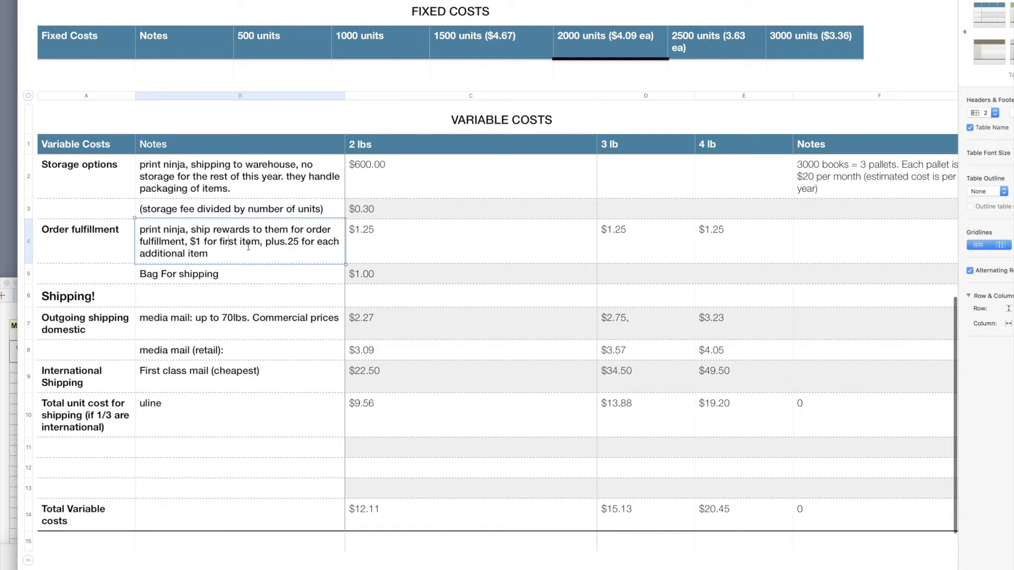
left_click(376, 236)
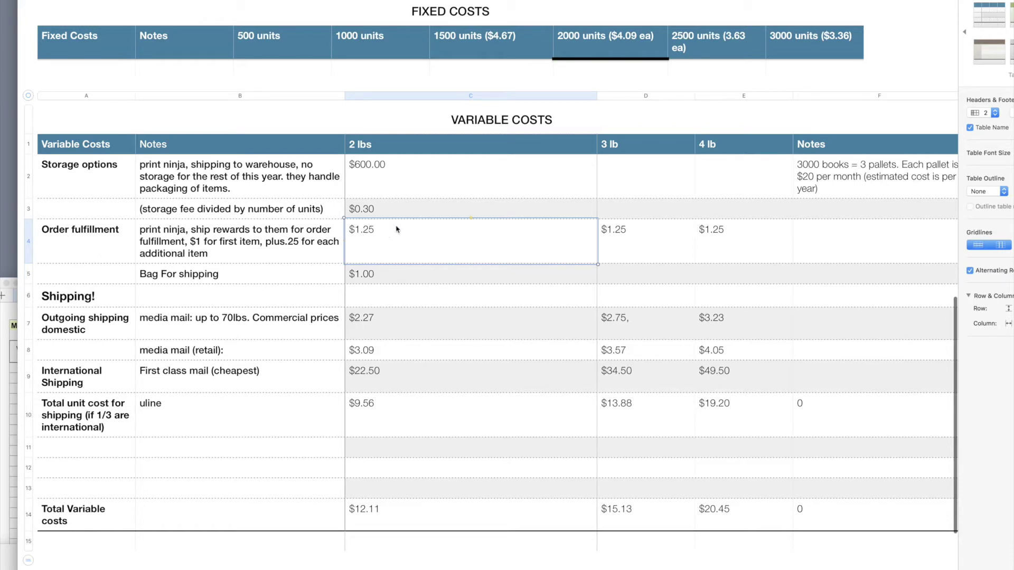
left_click(371, 279)
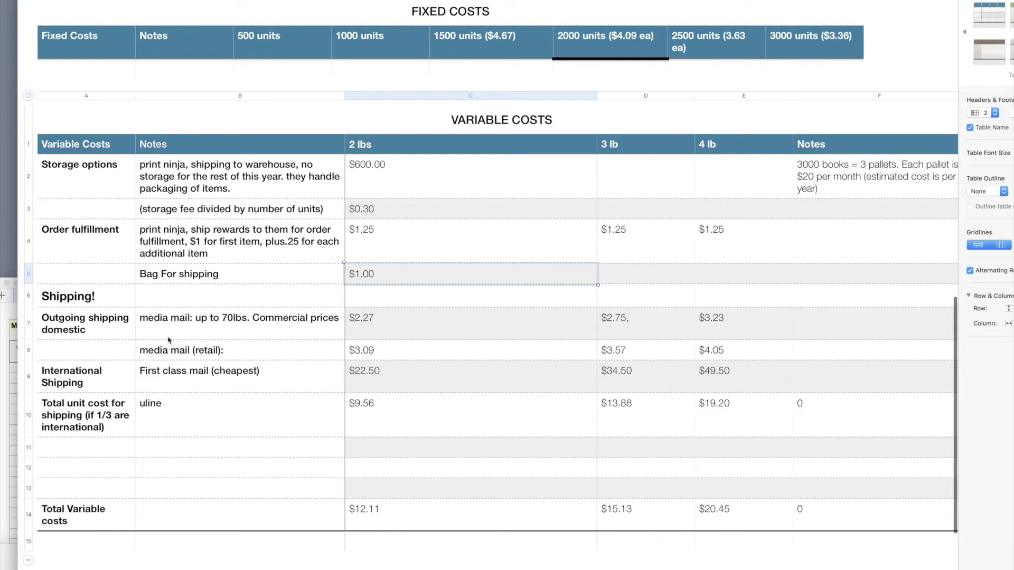
Step: Review the 2 lbs commercial media mail price, then the retail media mail prices for 2 lbs, 3 lb and 4 lb
left_click(379, 329)
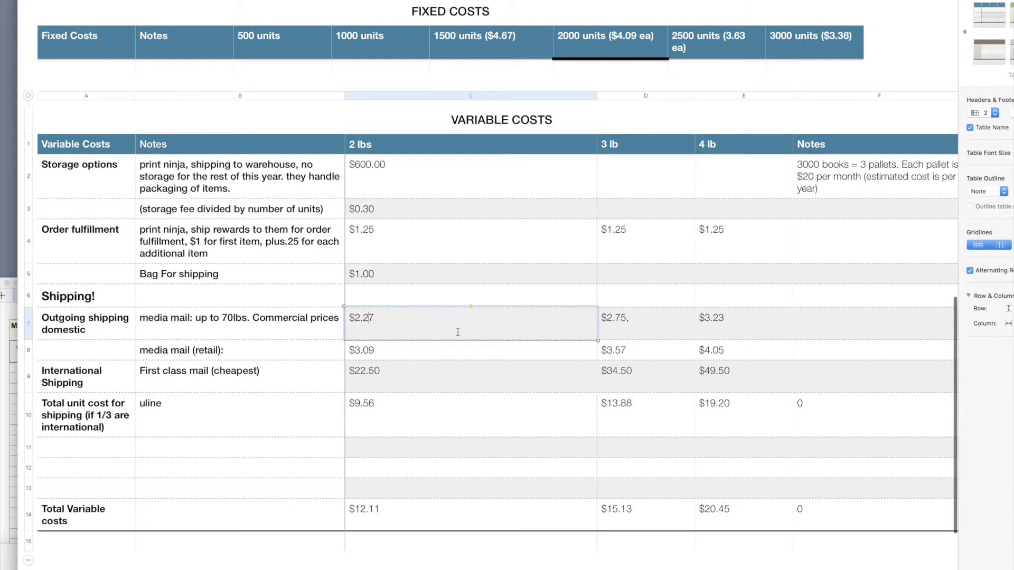
left_click(200, 352)
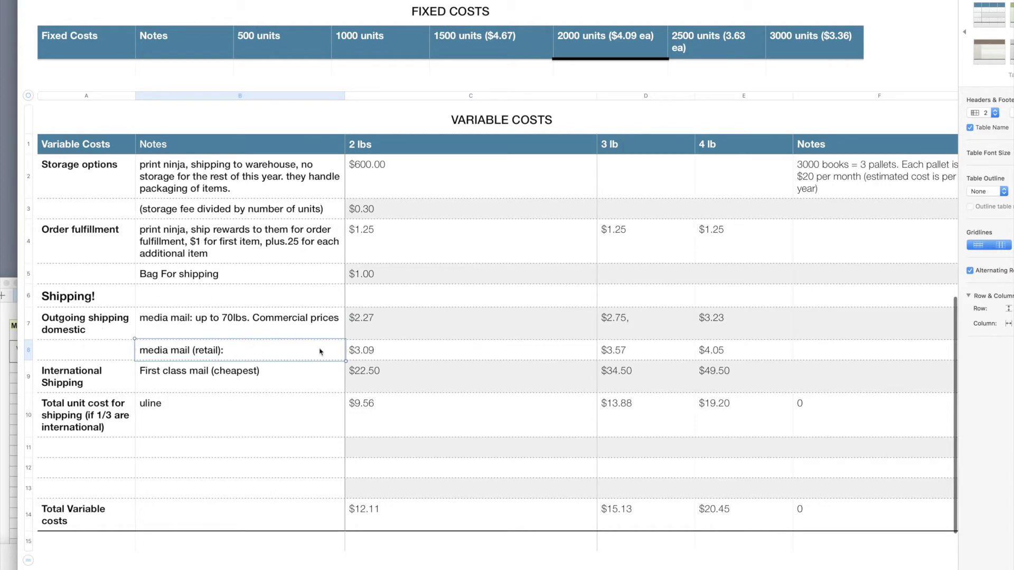
right_click(411, 355)
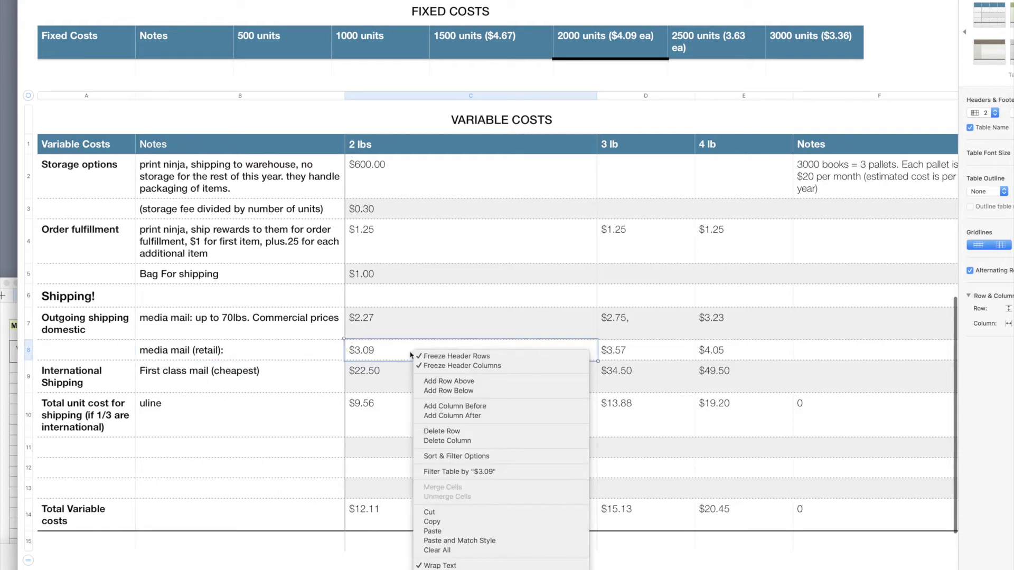
left_click(368, 355)
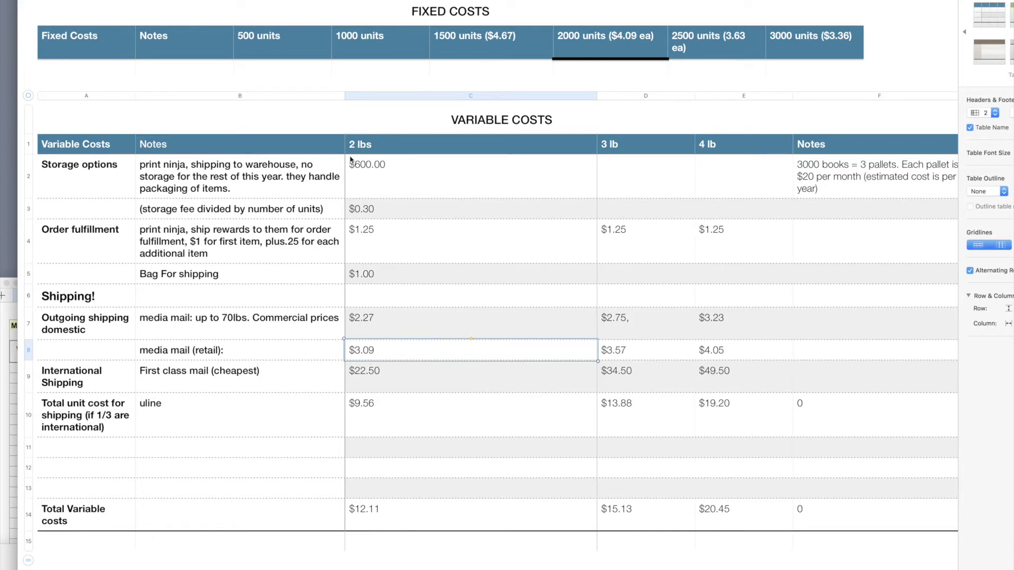
left_click(626, 354)
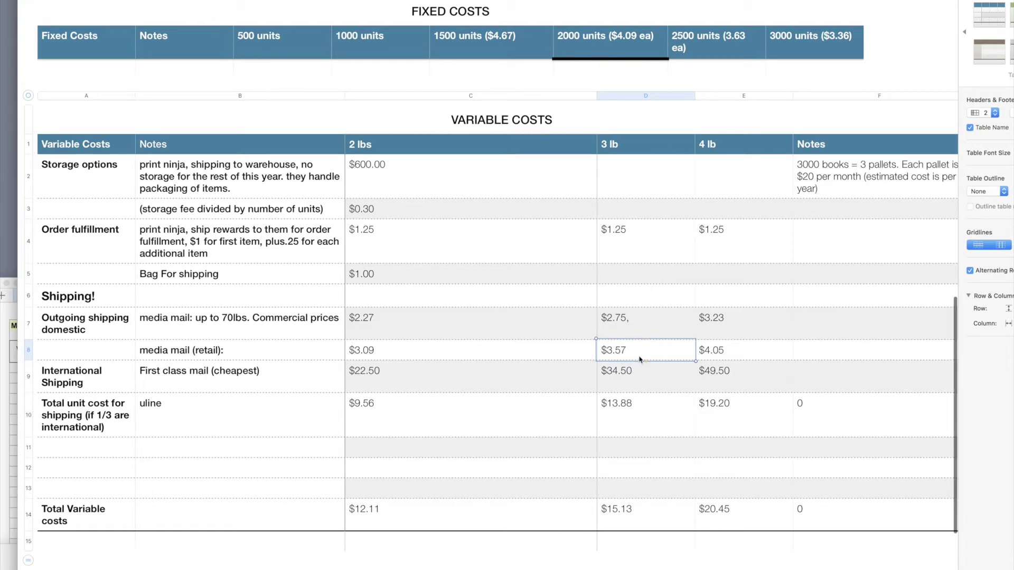
left_click(722, 353)
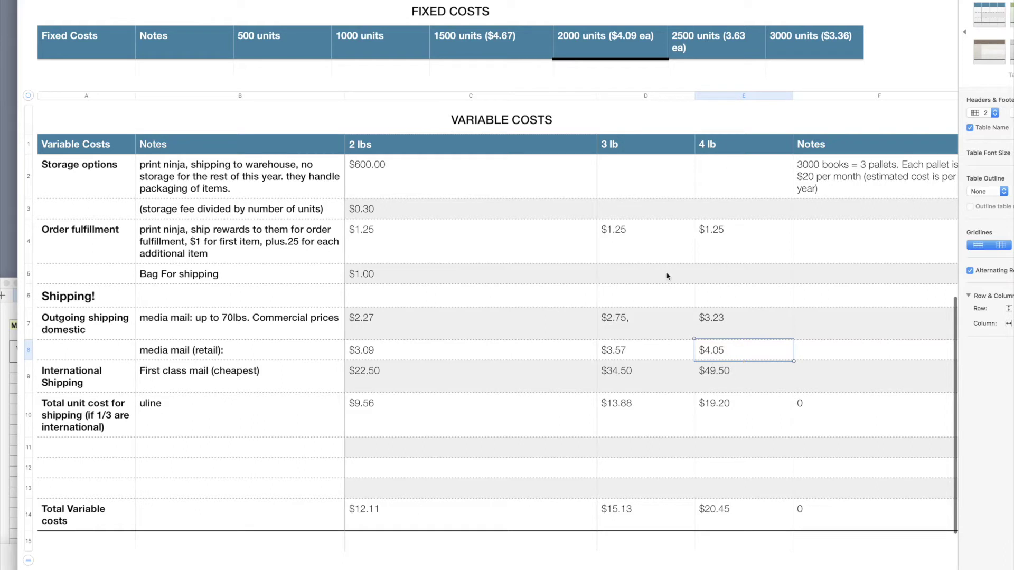
left_click(722, 145)
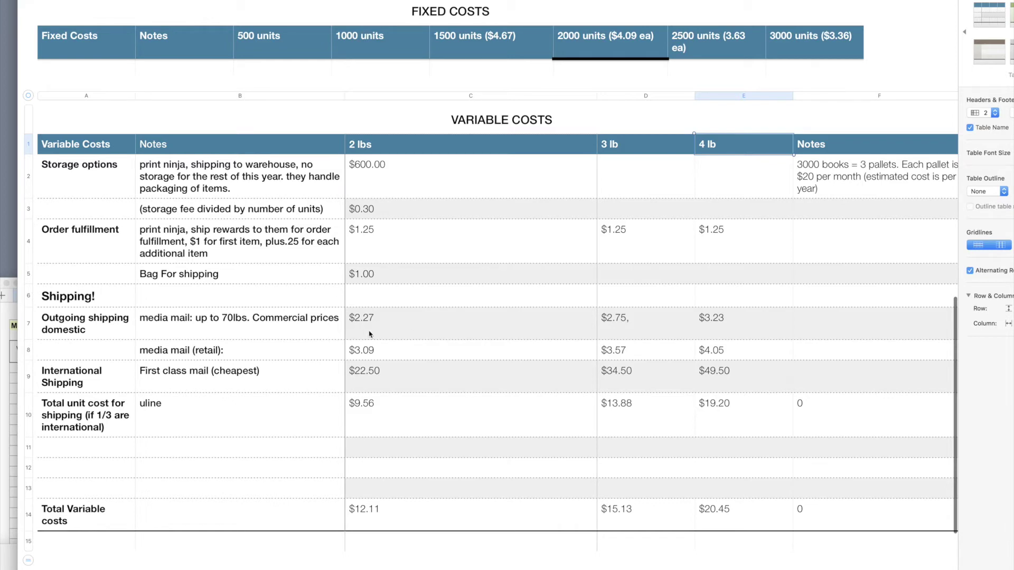
Step: Compare the 2 lbs domestic media mail prices with the International Shipping price, ending on International Shipping
left_click(353, 334)
left_click(374, 358)
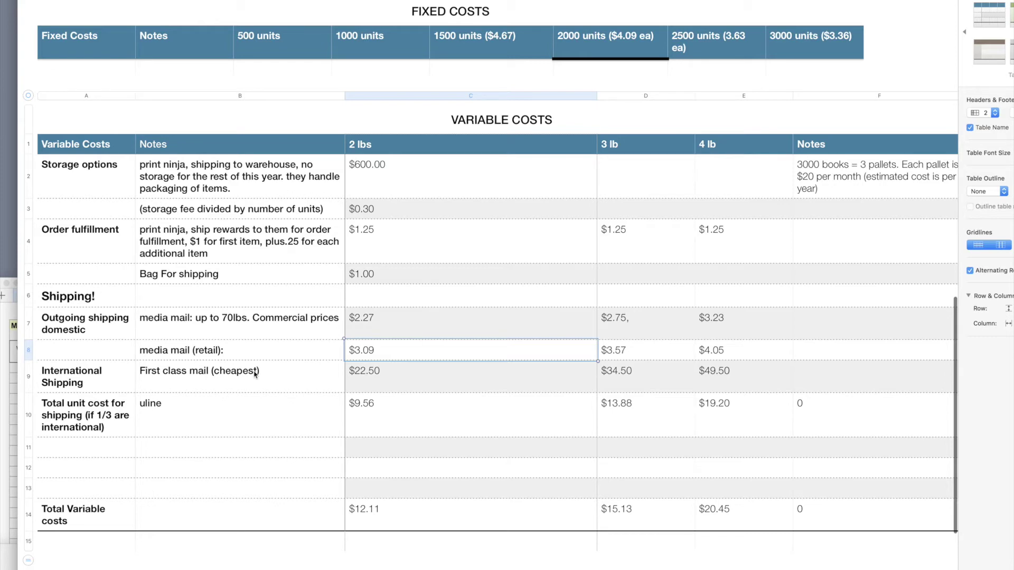
left_click(355, 377)
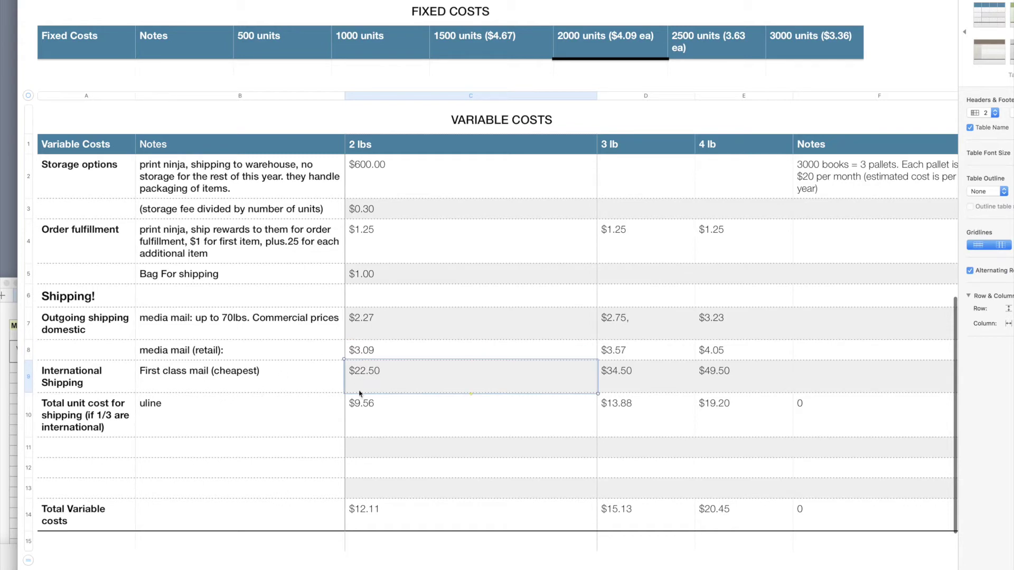
left_click(375, 356)
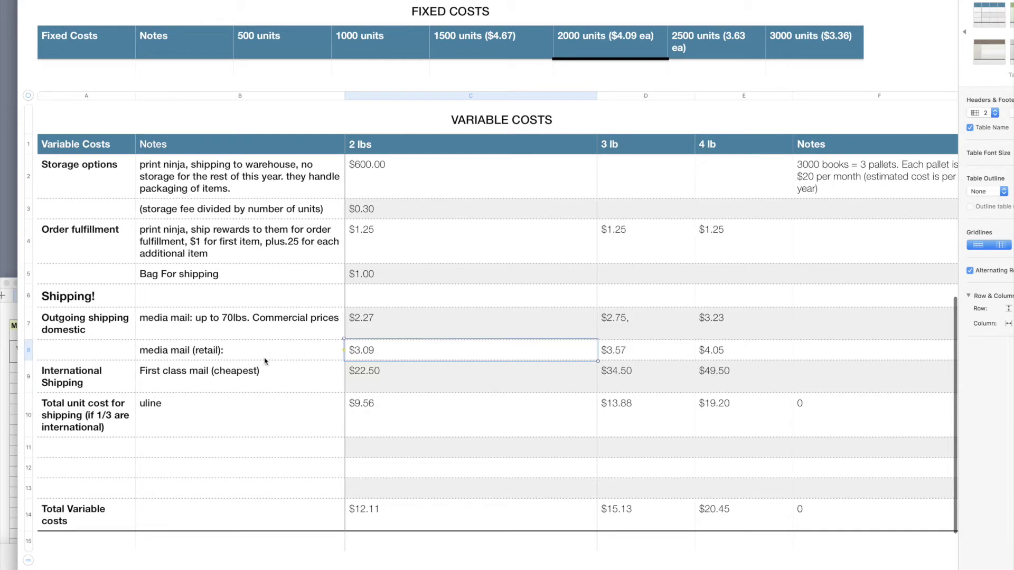
left_click(376, 386)
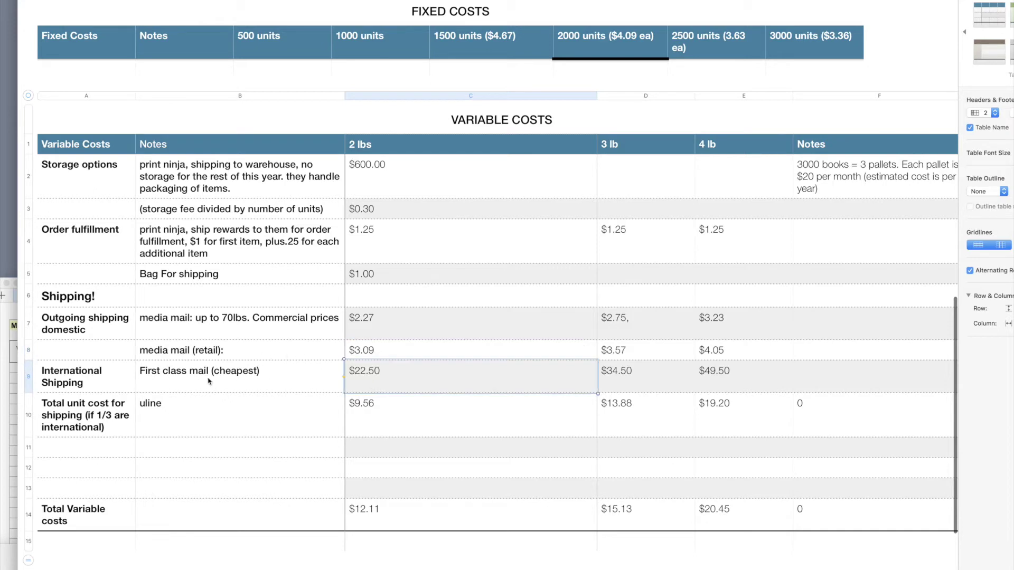
Step: Review the 2 lbs retail media mail and International Shipping prices used in the Total unit cost for shipping formula
left_click(293, 357)
left_click(383, 355)
left_click(376, 381)
left_click(384, 412)
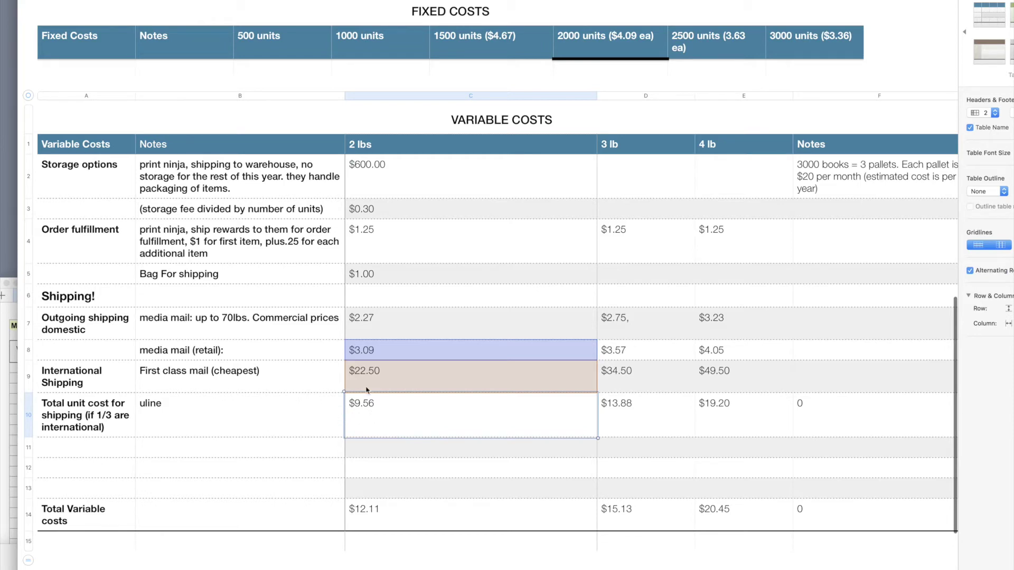
Step: Review the 2 lbs storage fee, Order fulfillment and shipping bag costs, then the Total Variable costs formula
left_click(364, 208)
left_click(376, 232)
left_click(375, 274)
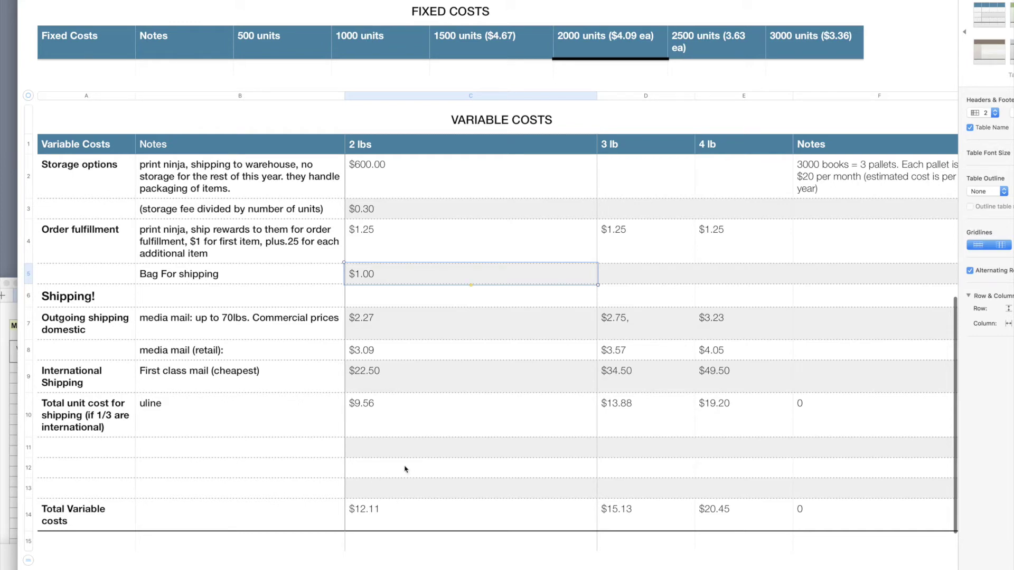
left_click(382, 521)
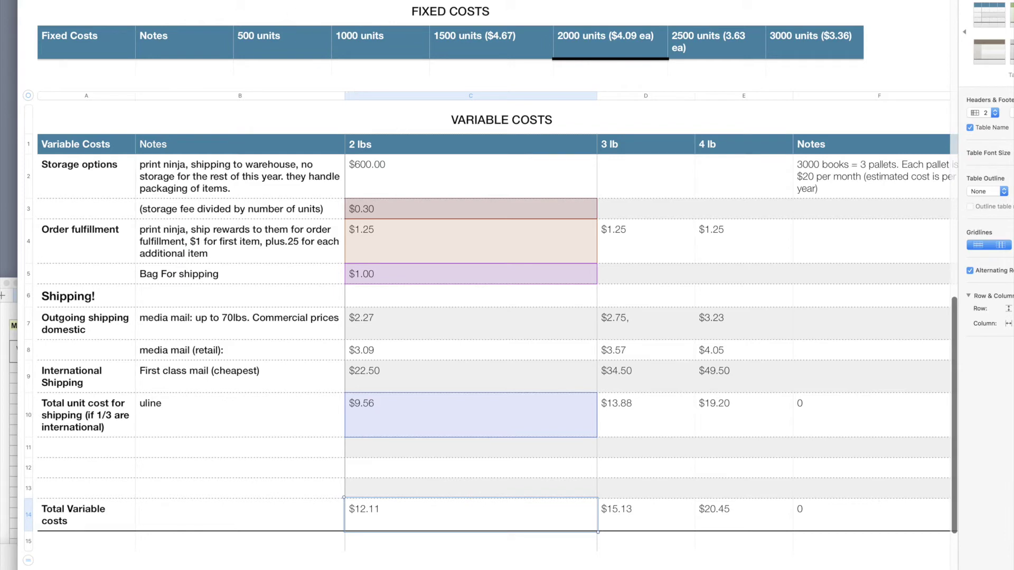
Step: Return to the Fixed Costs table and examine the 2000 units print-run column
left_click_drag(954, 353, 918, 318)
scroll(922, 306, "down", 3)
scroll(929, 238, "up", 8)
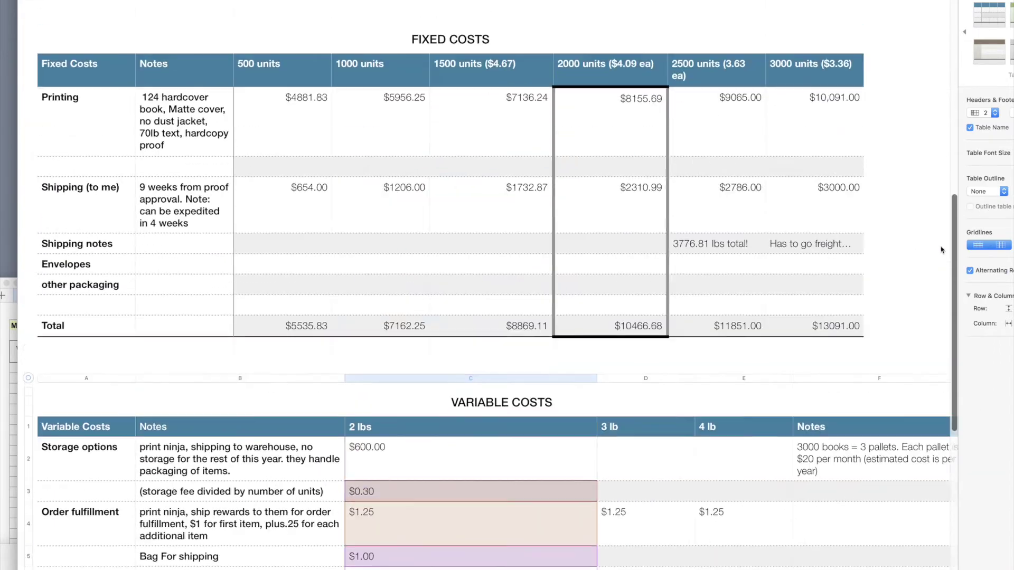
left_click(612, 158)
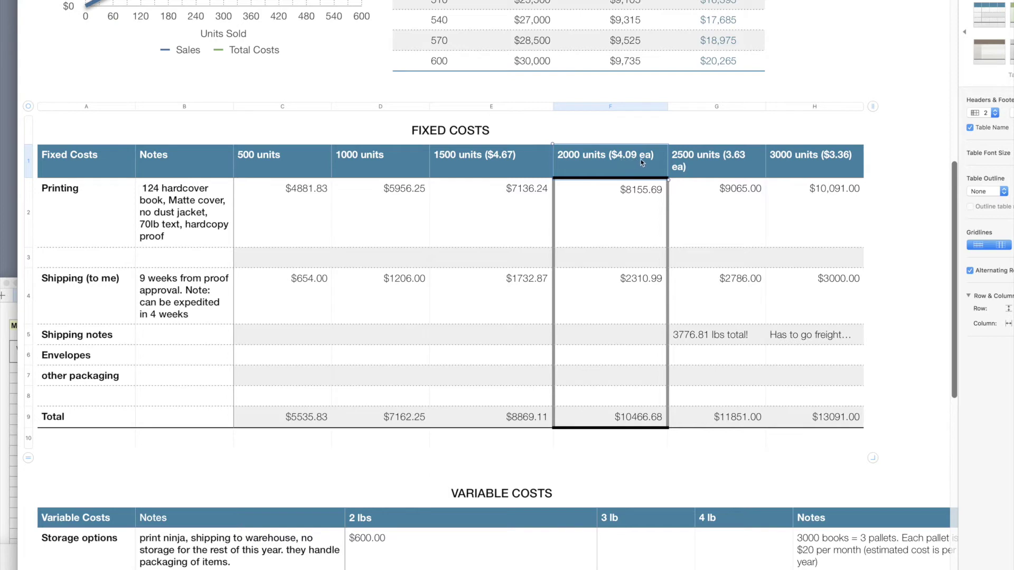
Step: Check the Total Variable costs by package weight against the print-run totals in the Fixed Costs table
left_click_drag(955, 232, 845, 462)
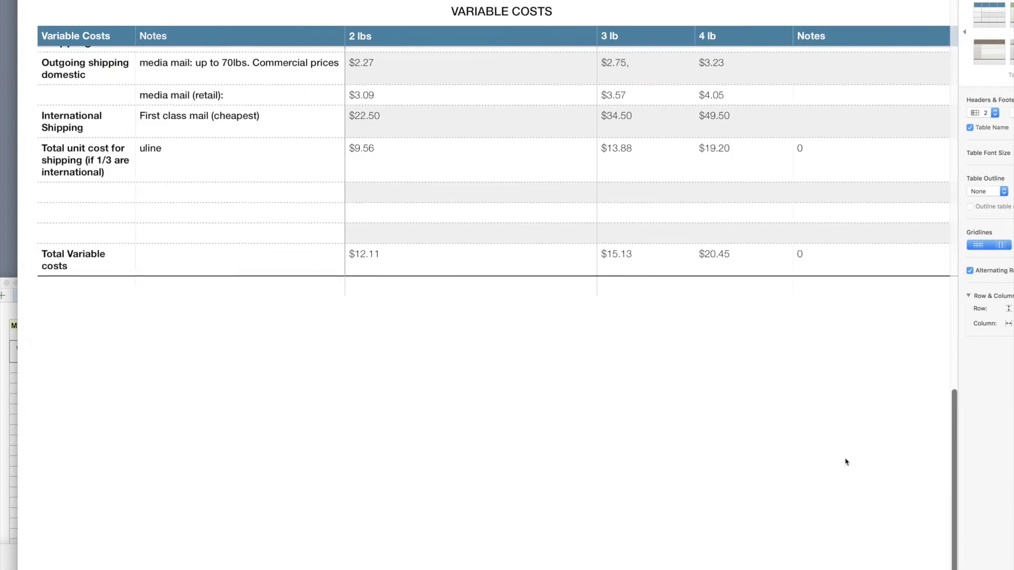
scroll(848, 439, "up", 5)
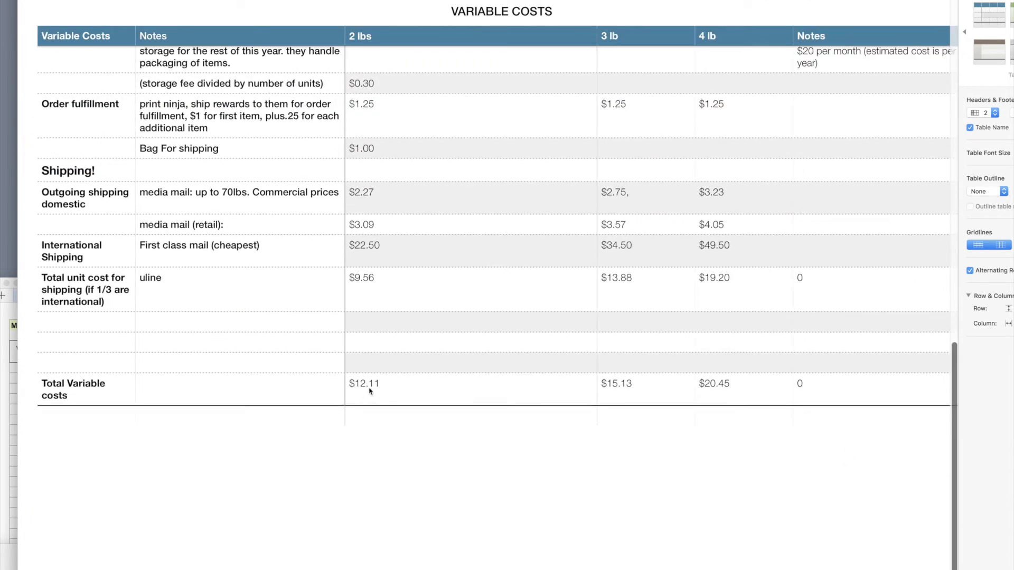
scroll(924, 386, "up", 4)
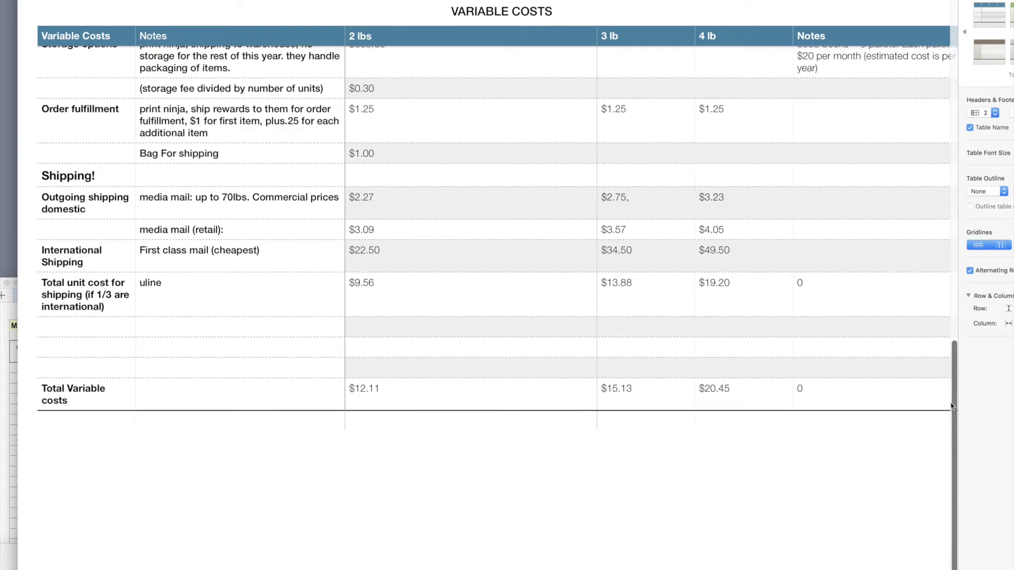
scroll(728, 227, "up", 15)
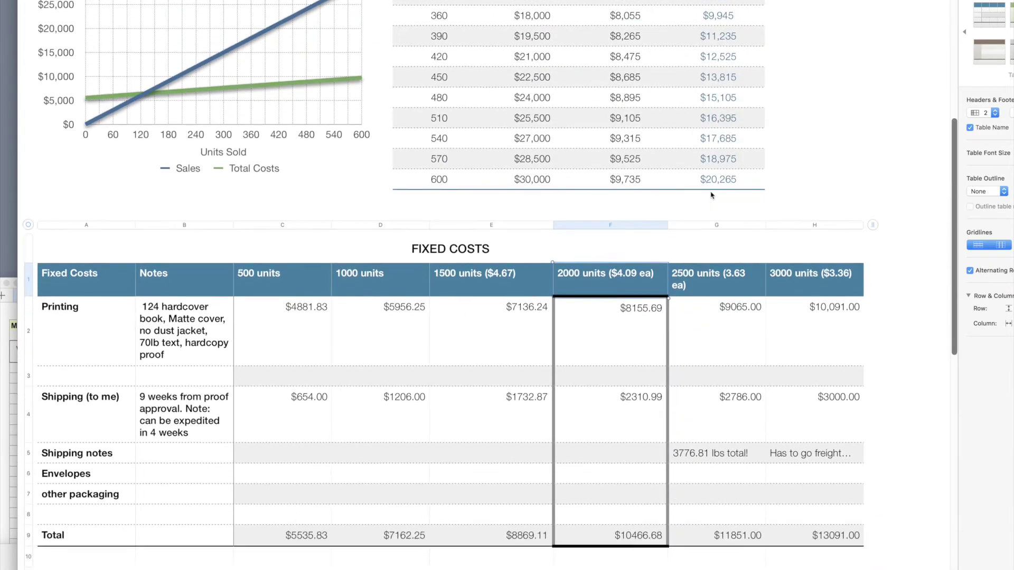
scroll(698, 214, "up", 1)
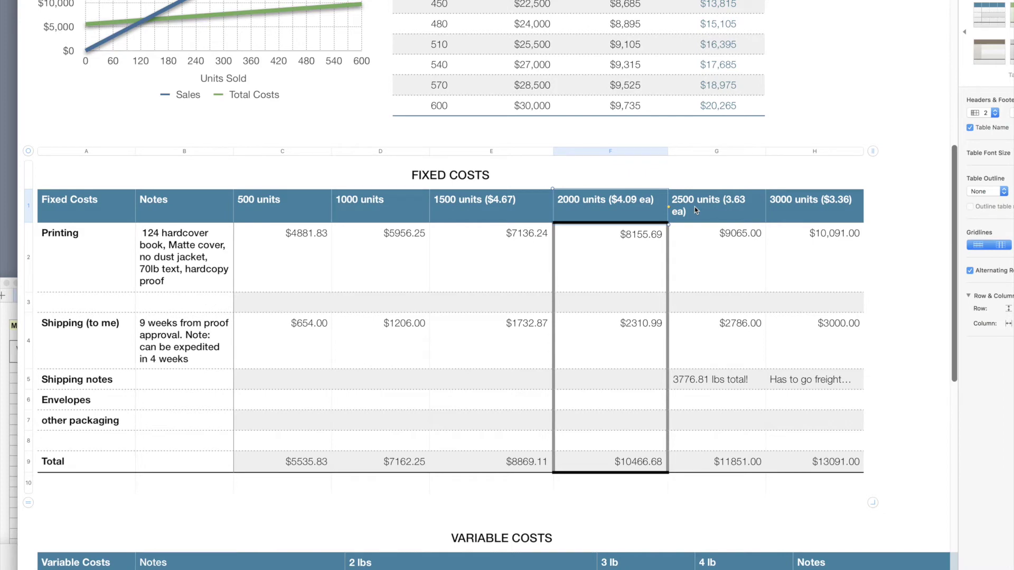
Step: Compare the Fixed Costs entry in the break-even calculator with the 500 units Total in the Fixed Costs table
left_click_drag(954, 236, 953, 227)
scroll(954, 227, "up", 13)
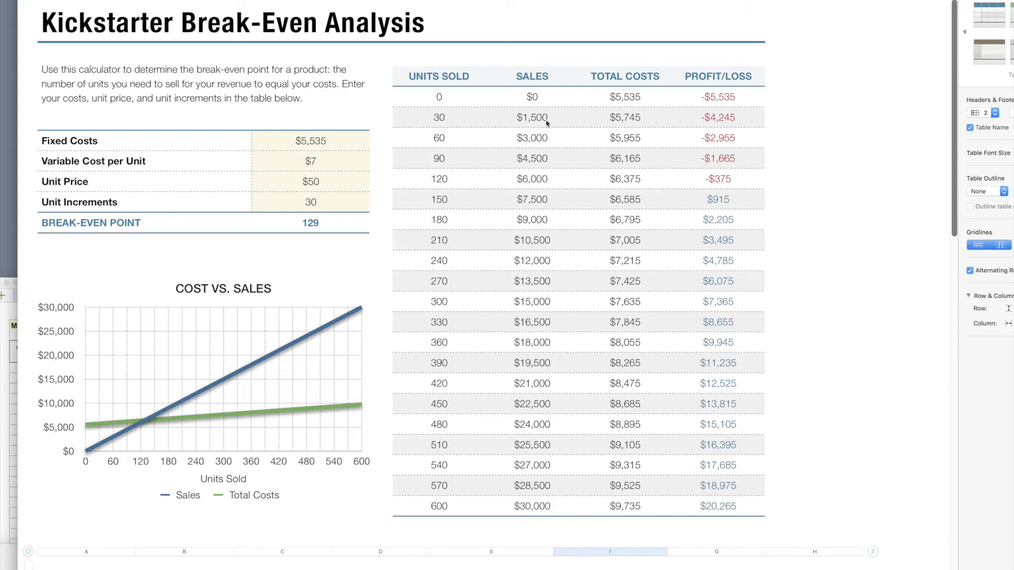
left_click(315, 142)
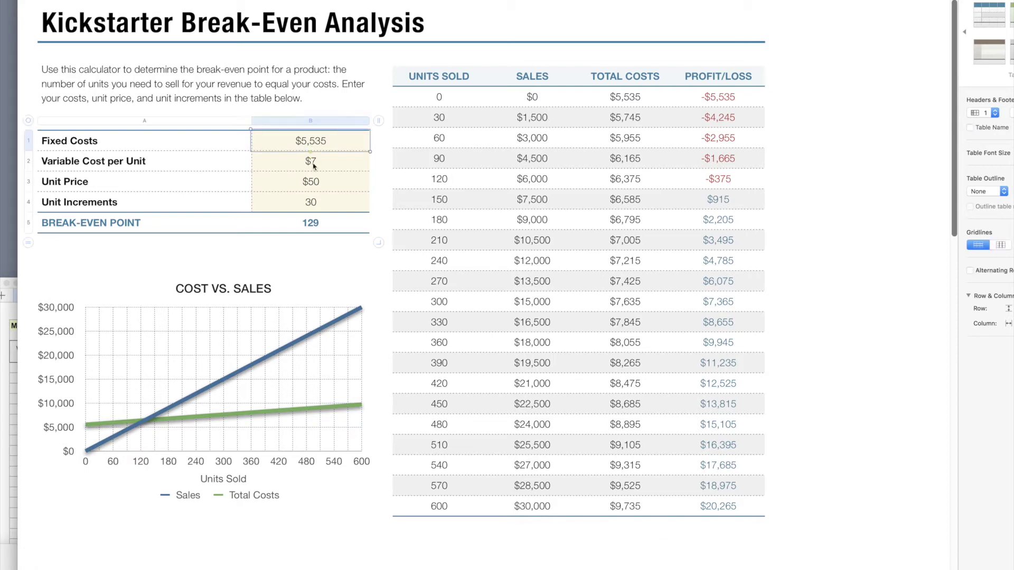
scroll(945, 163, "down", 11)
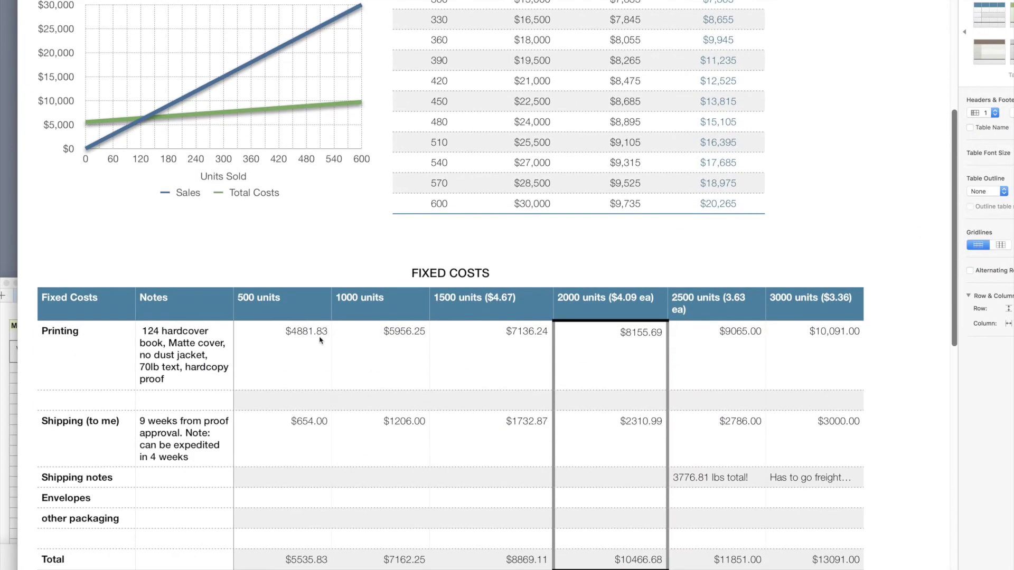
left_click(290, 551)
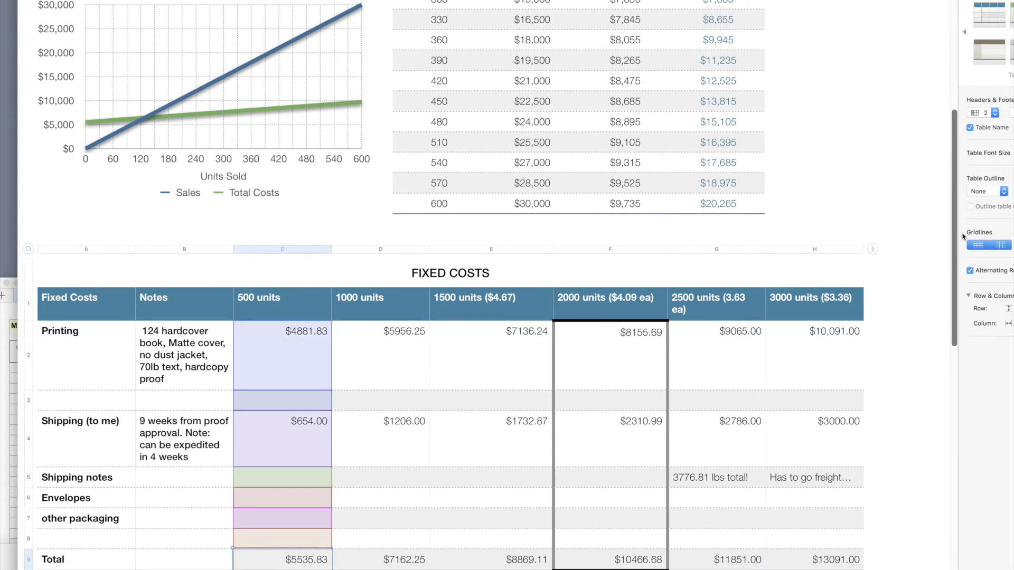
Step: Review the calculator's Variable Cost per Unit and Unit Price, then the Break-Even Point formula
scroll(953, 234, "up", 1)
scroll(953, 234, "up", 12)
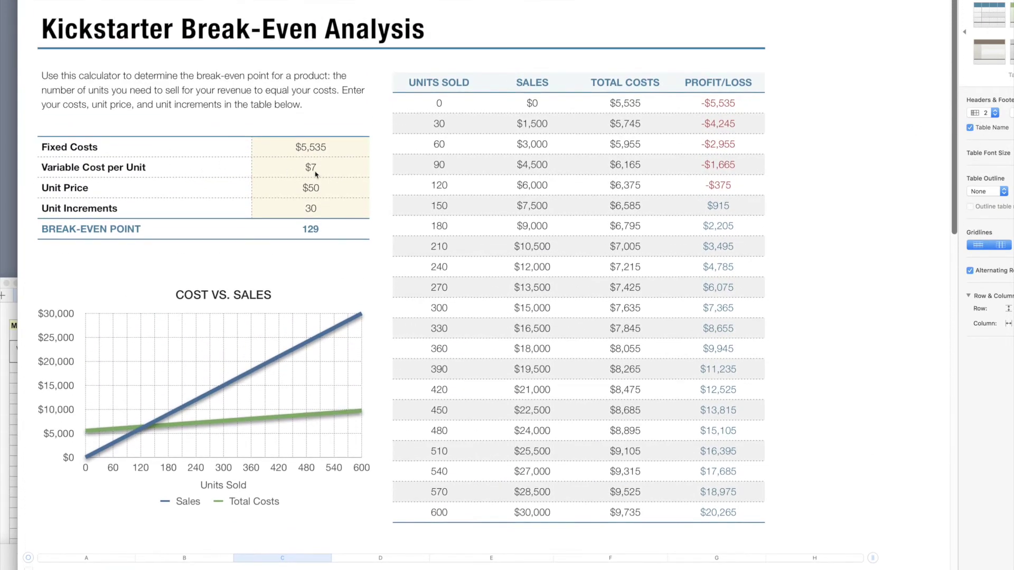
left_click(308, 169)
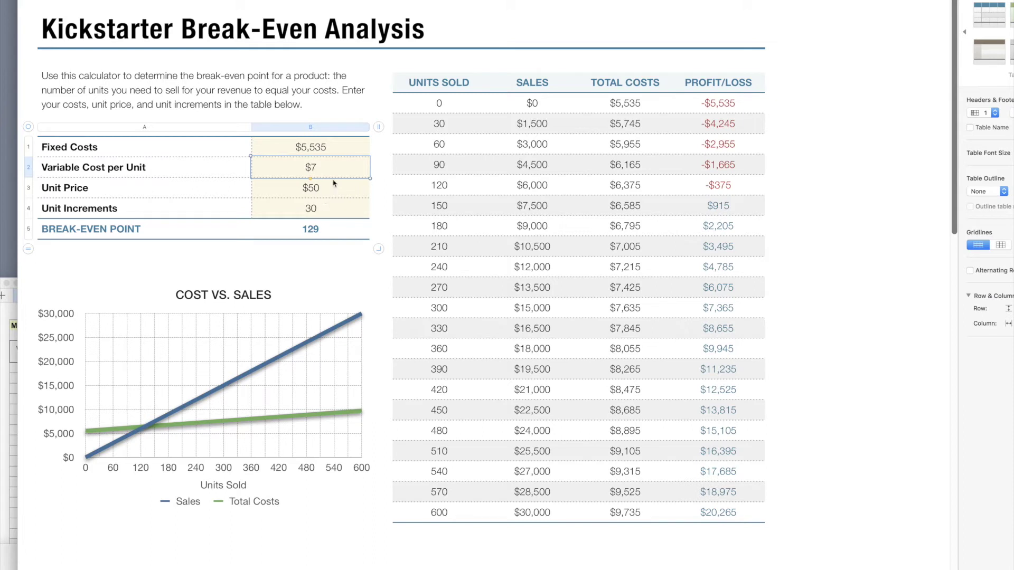
left_click(269, 192)
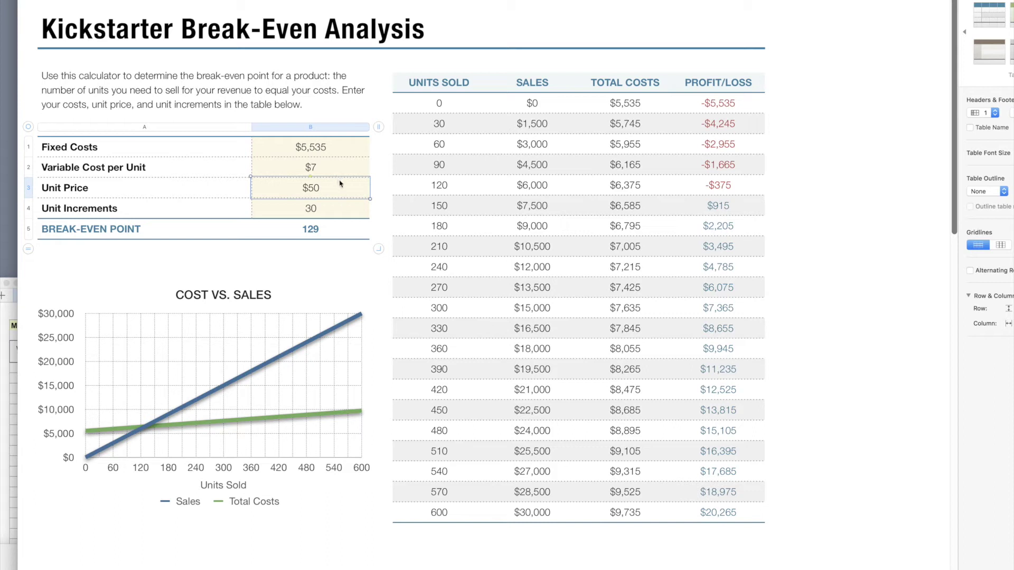
left_click(314, 232)
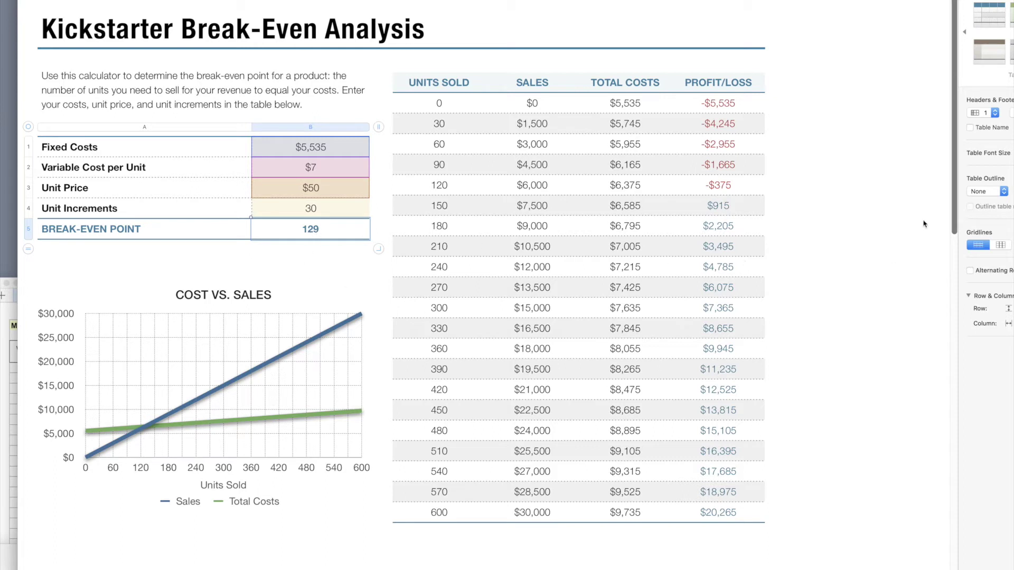
scroll(925, 211, "down", 1)
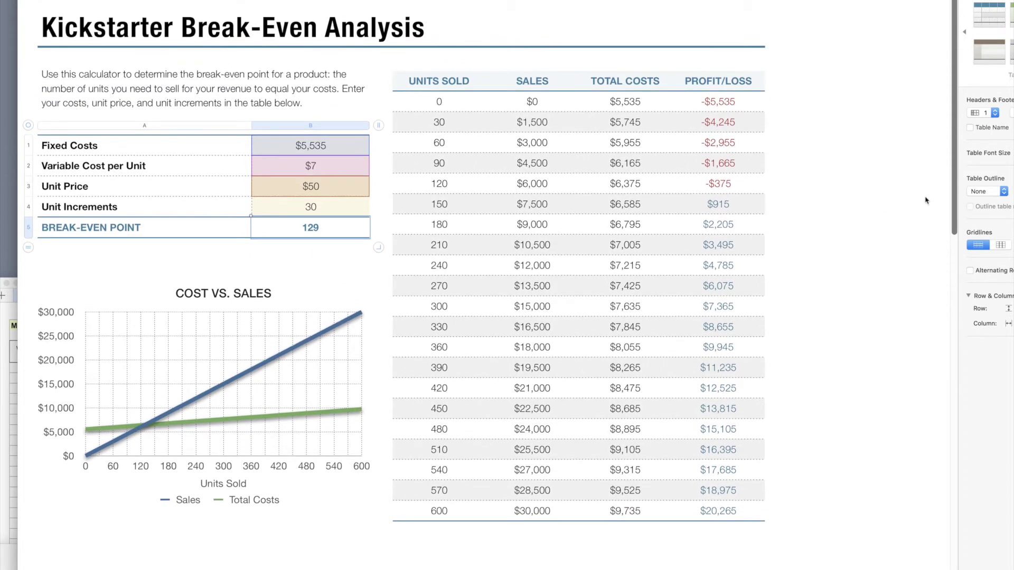
scroll(955, 166, "up", 1)
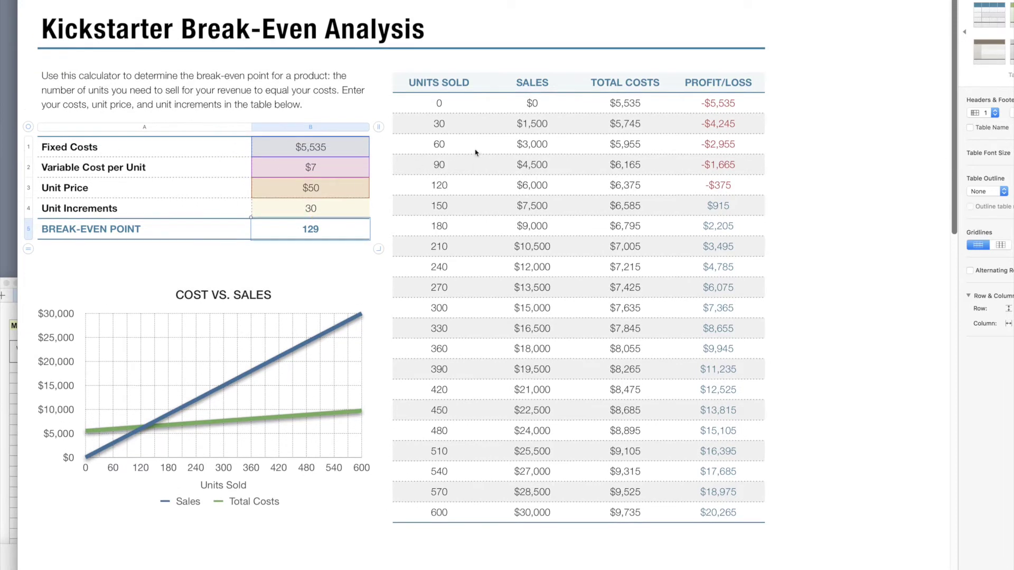
Step: Move the Printing and production costs window aside and bring up the Media mail rates spreadsheet
scroll(487, 58, "down", 1)
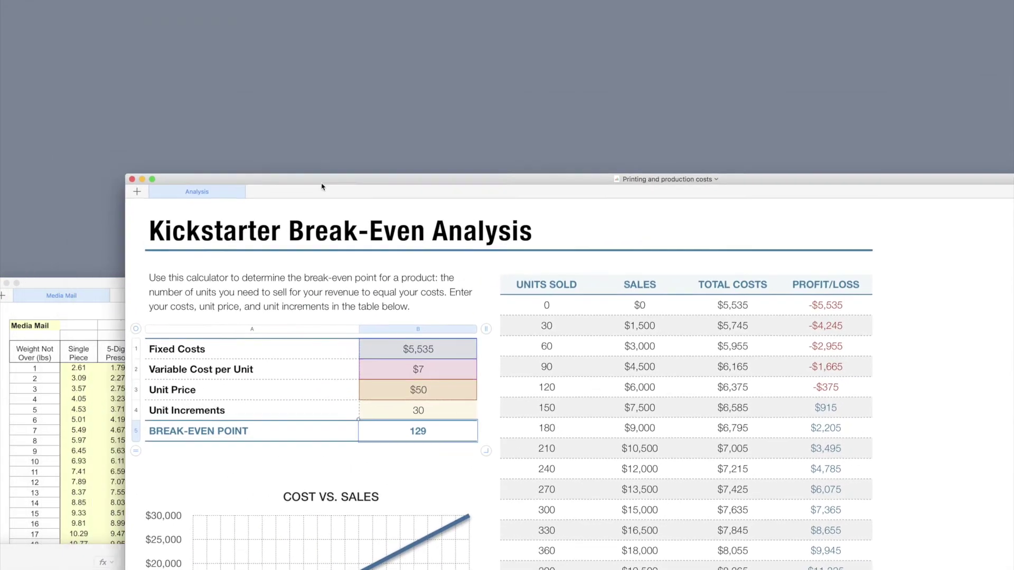
left_click_drag(317, 184, 804, 401)
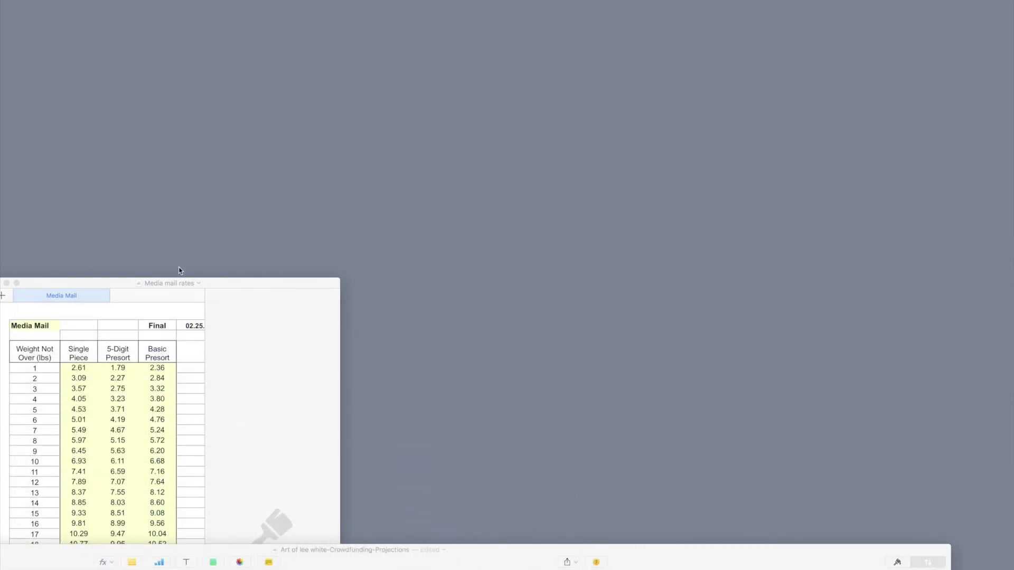
double_click(229, 286)
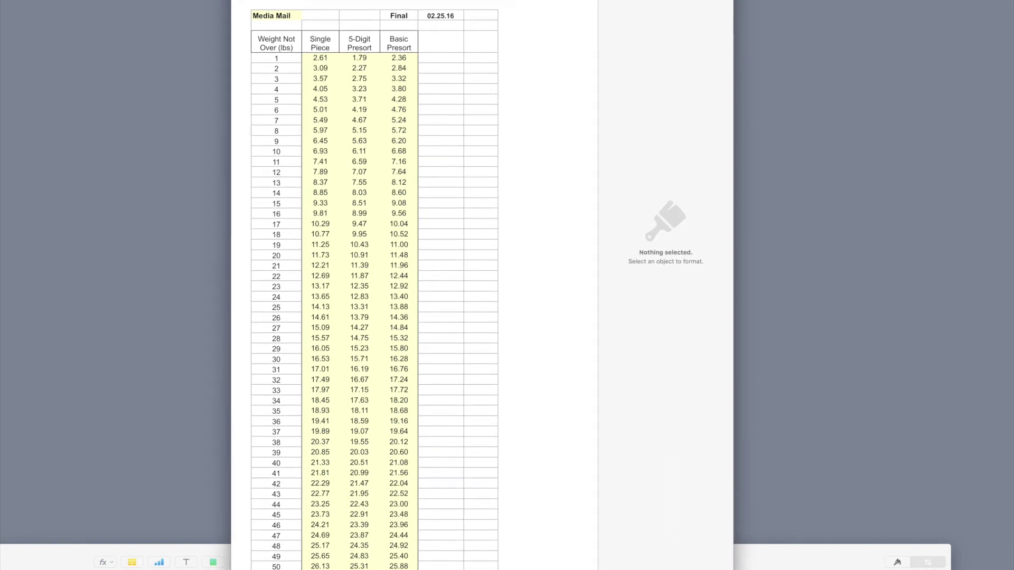
Step: Examine the Media Mail rates for package weights of 2 to 5 lbs
left_click(283, 67)
left_click(281, 84)
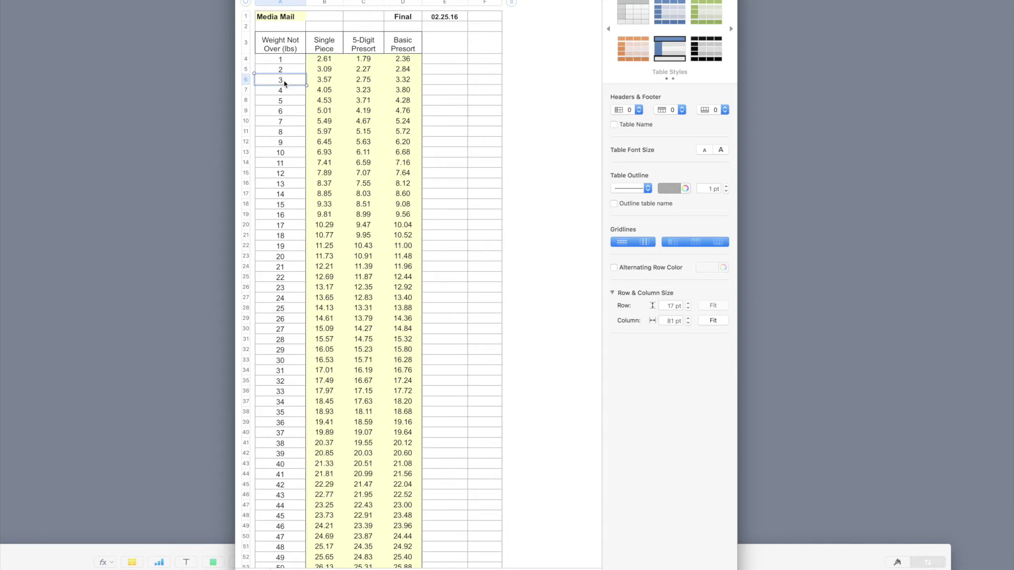
left_click(287, 93)
left_click(287, 102)
left_click(286, 72)
left_click(292, 83)
left_click(288, 89)
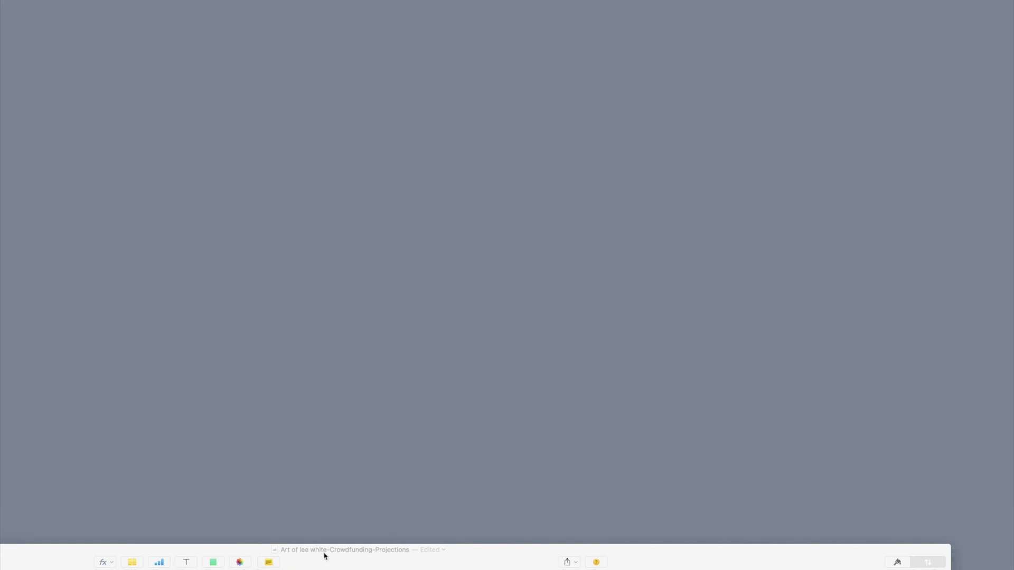
Step: Bring up the Crowdfunding-Projections spreadsheet and survey its My Campaign sheet from the assumptions through the expenses and back
left_click_drag(373, 550, 585, 30)
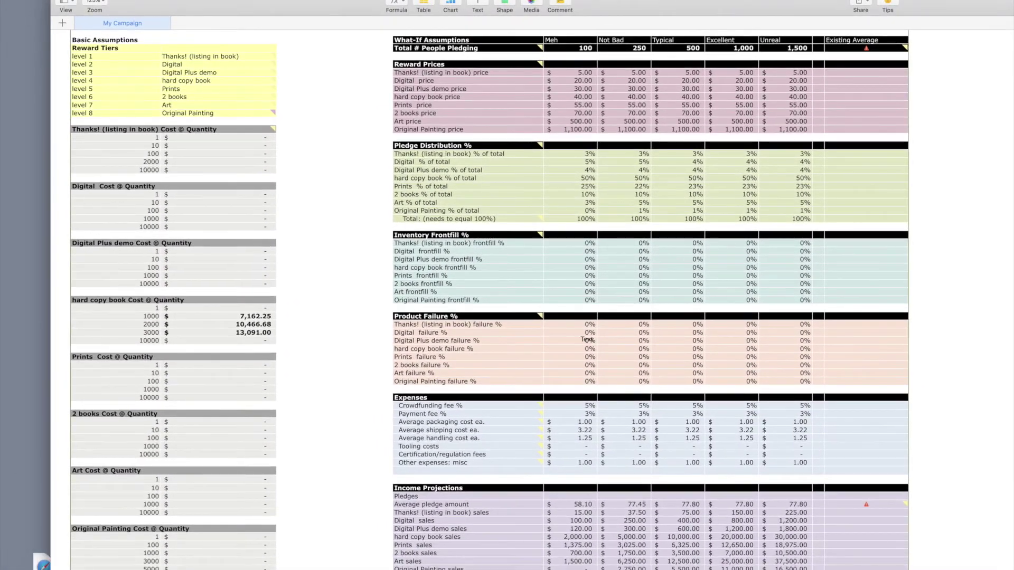
left_click(193, 1)
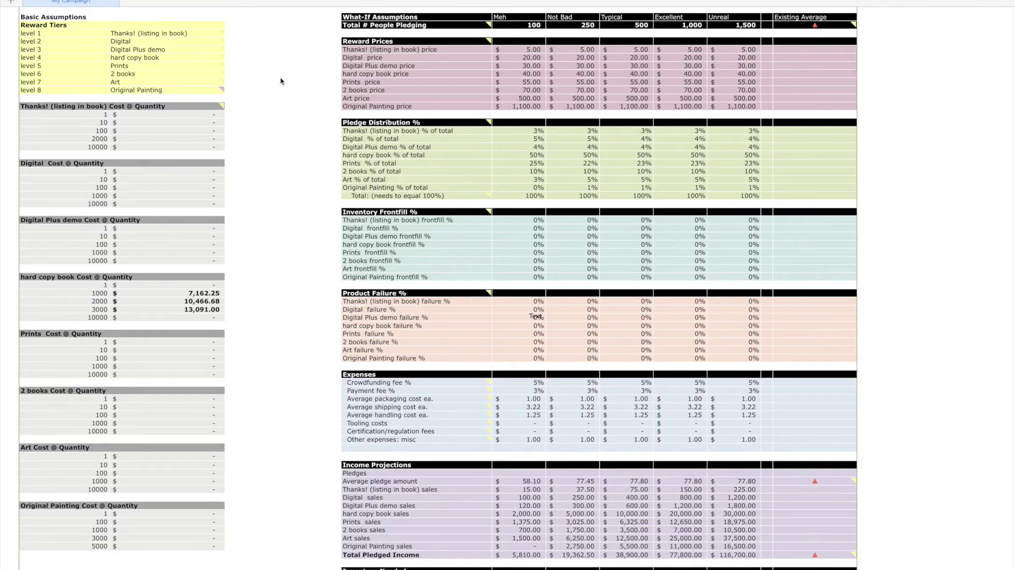
scroll(281, 80, "down", 10)
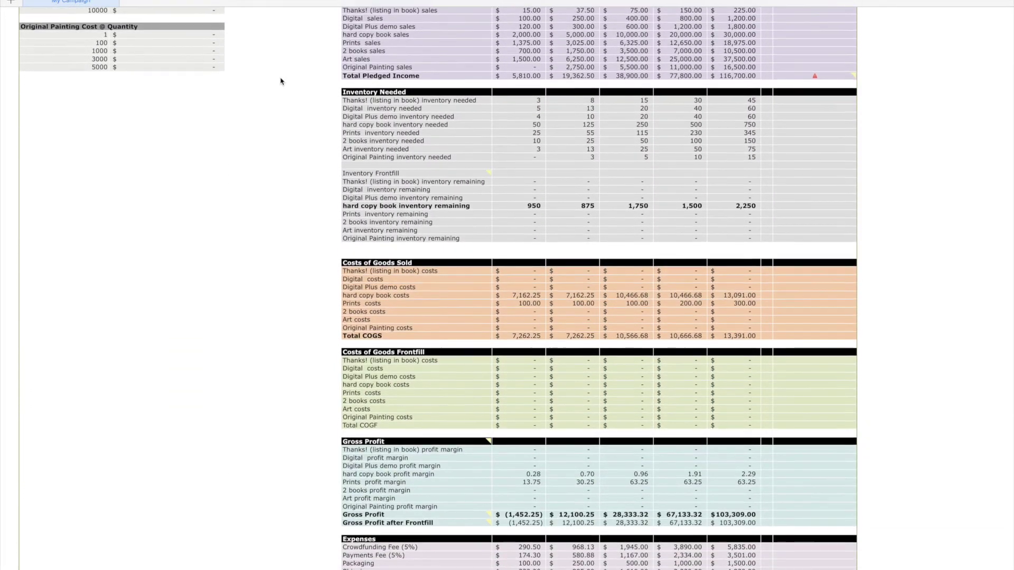
scroll(280, 80, "down", 6)
scroll(281, 80, "up", 13)
scroll(281, 81, "up", 4)
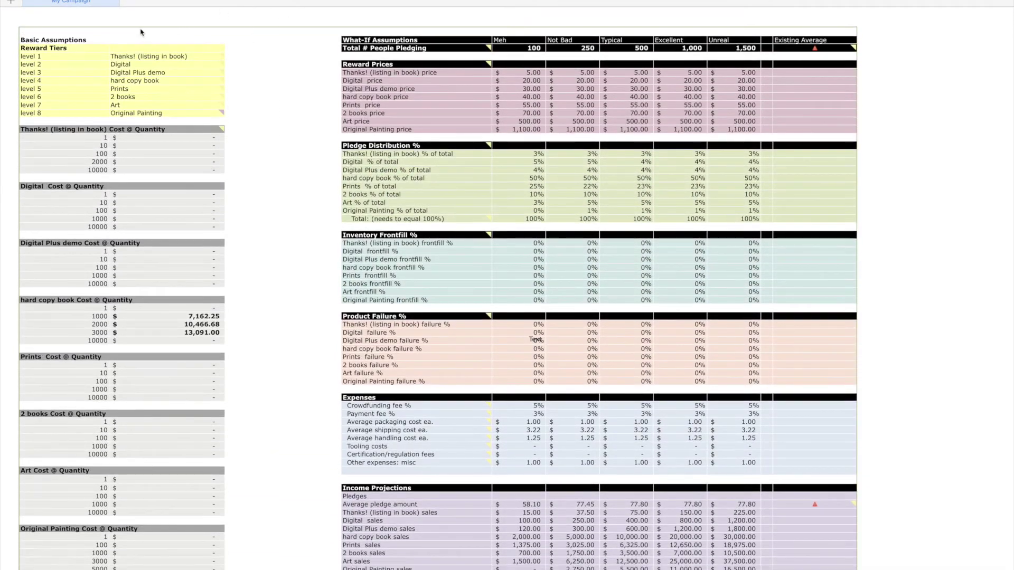
Step: Enlarge the My Campaign sheet so the Basic Assumptions and Reward Tiers fill the view
left_click(150, 31)
left_click_drag(151, 30, 239, 209)
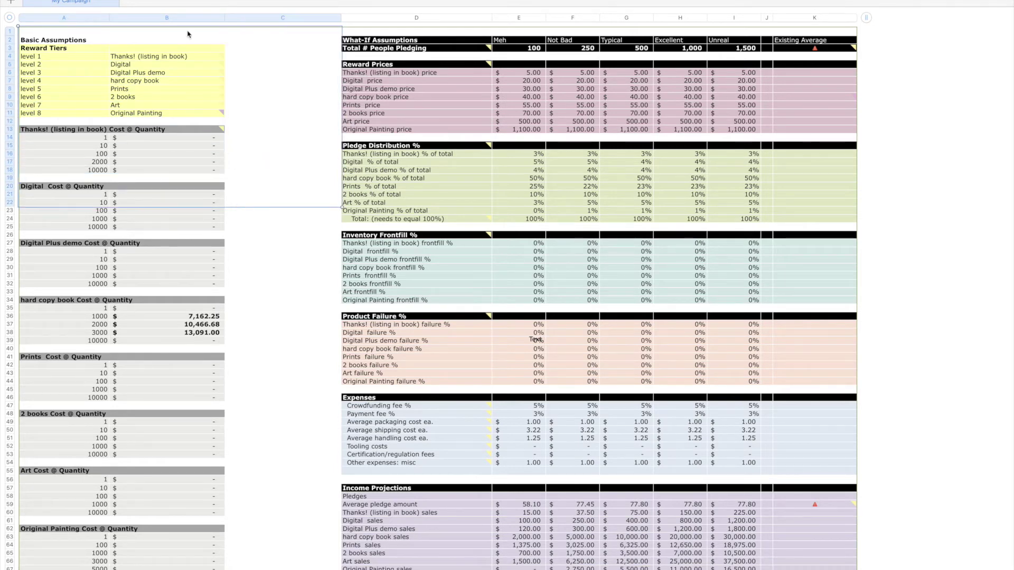
left_click(193, 0)
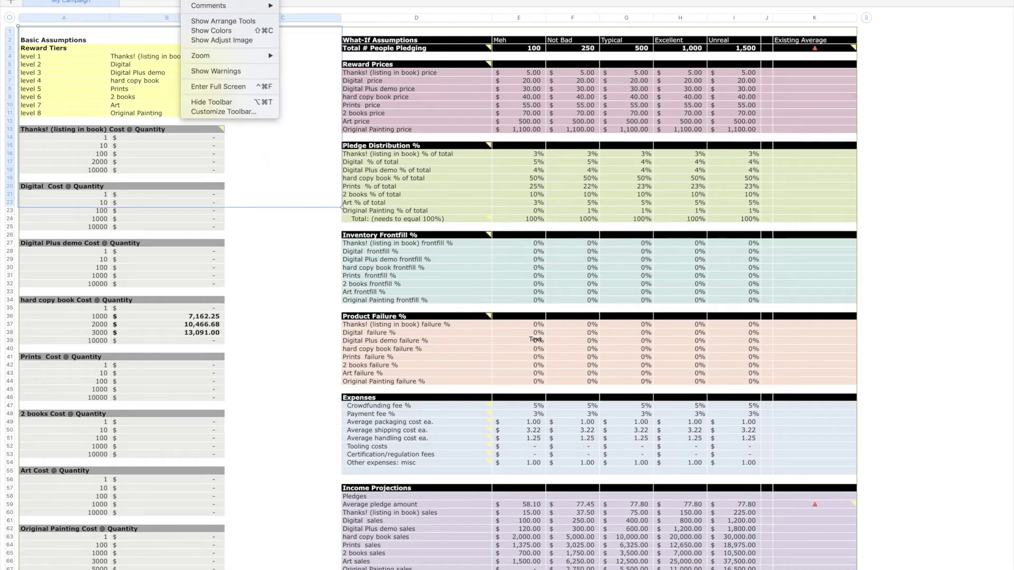
mouse_move(218, 56)
left_click(350, 87)
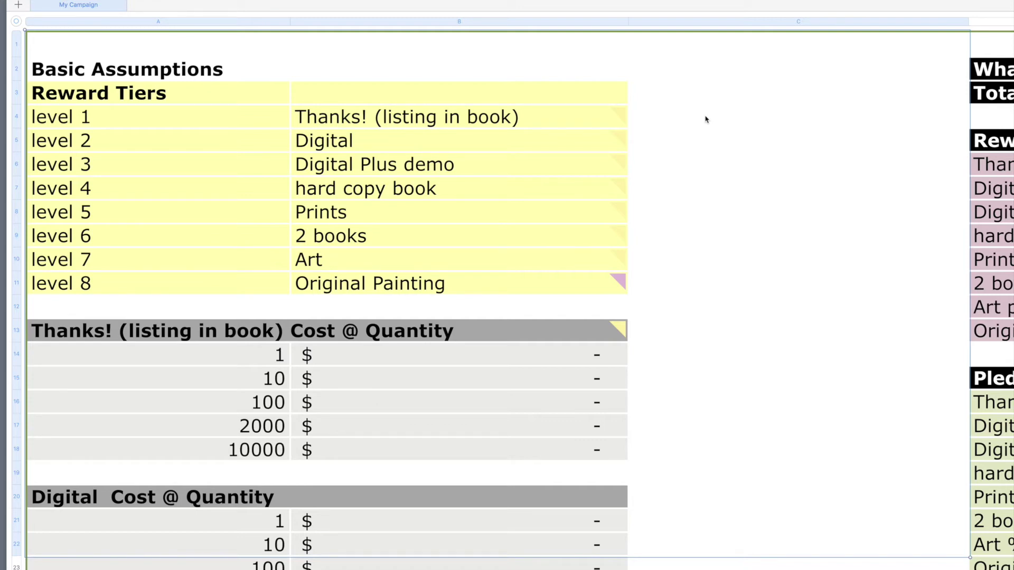
Step: Review the level 1 Thanks! (listing in book), level 2 Digital and level 3 Digital Plus demo reward tiers
left_click(341, 120)
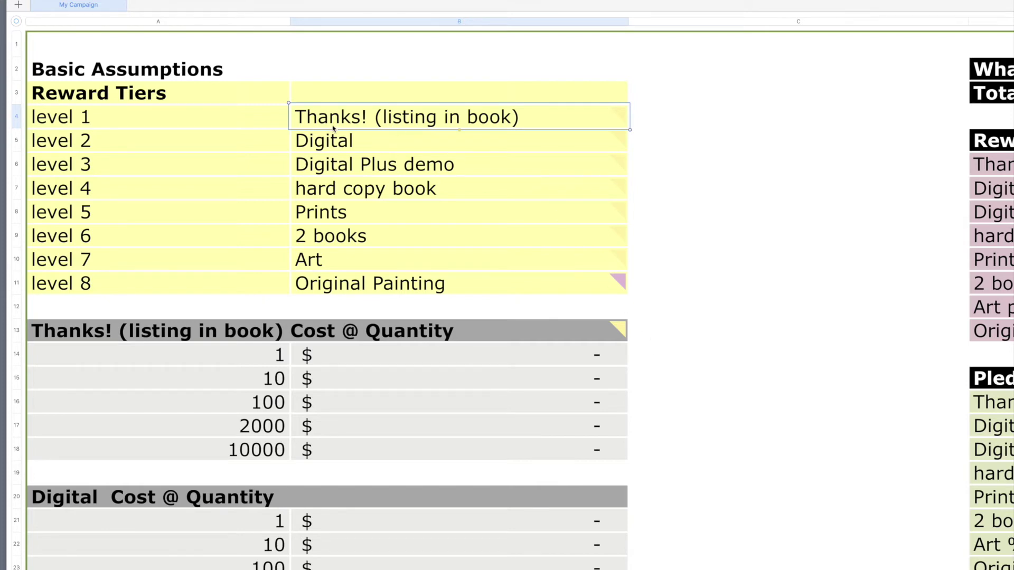
mouse_move(334, 128)
mouse_move(624, 132)
left_click(369, 142)
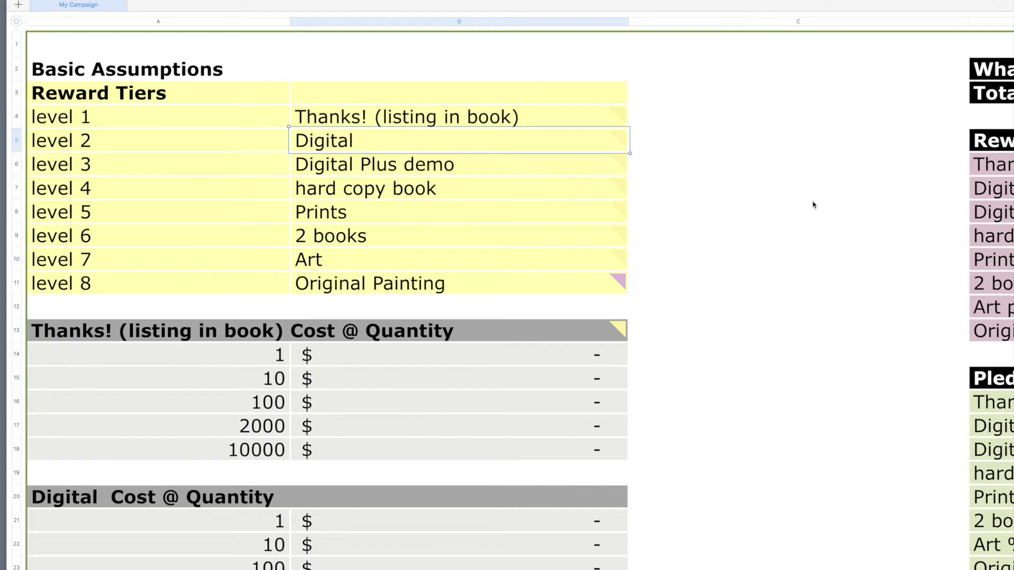
left_click(334, 166)
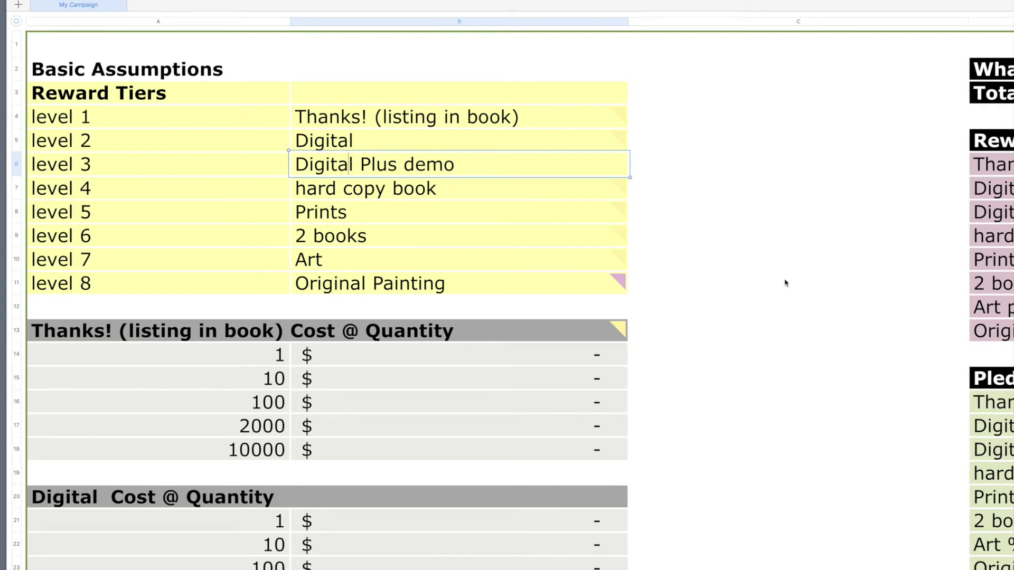
Step: Review the level 4 hard copy book, level 5 Prints, level 6 2 books, level 7 Art and level 8 Original Painting reward tiers
left_click(383, 189)
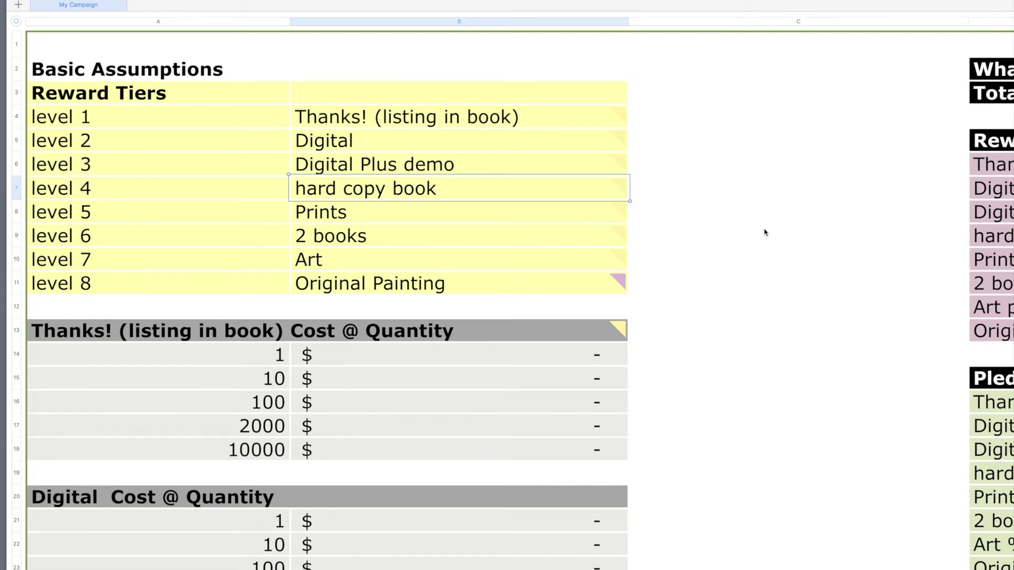
mouse_move(338, 193)
left_click(306, 217)
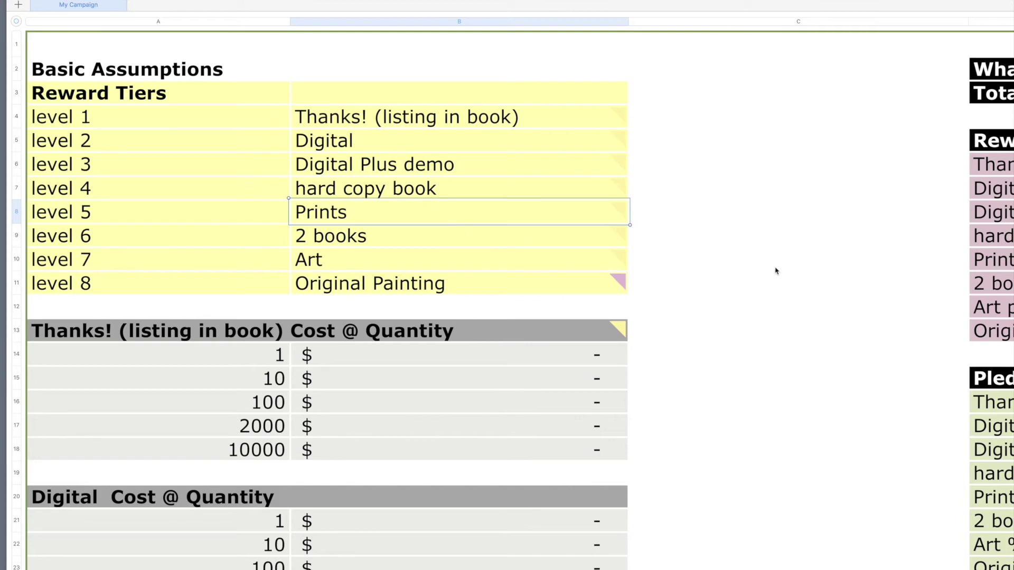
left_click(354, 241)
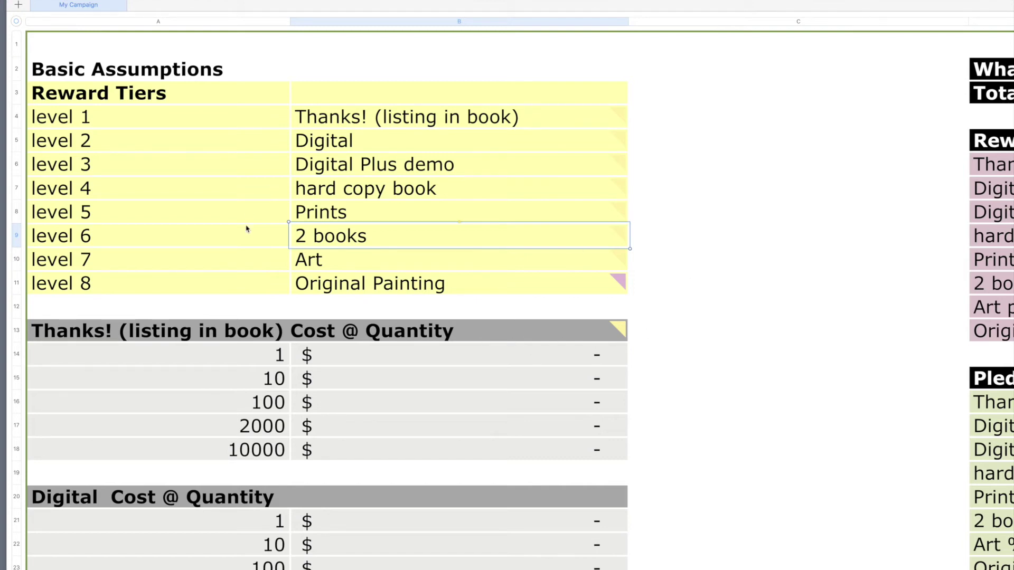
left_click(307, 261)
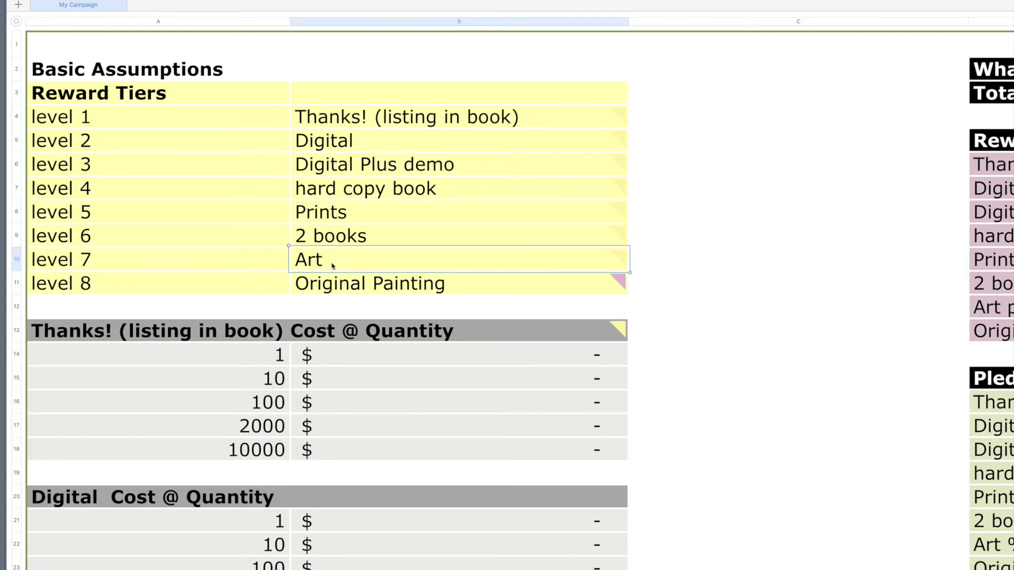
left_click(340, 288)
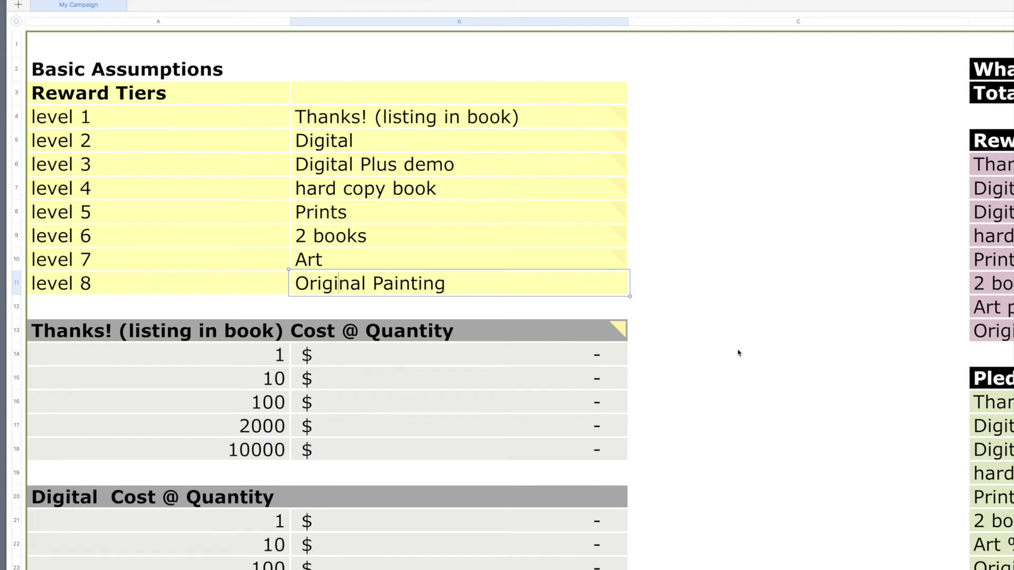
mouse_move(483, 282)
left_click(718, 379)
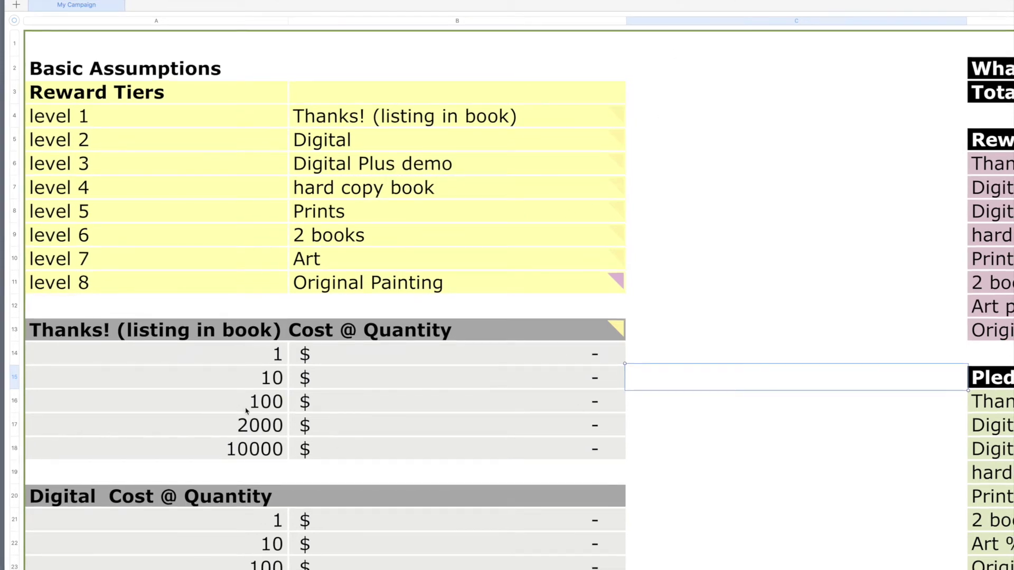
Step: Examine the Thanks! (listing in book) Cost @ Quantity table across its quantities from 1 to 10000
mouse_move(344, 274)
scroll(344, 273, "down", 3)
scroll(344, 274, "down", 7)
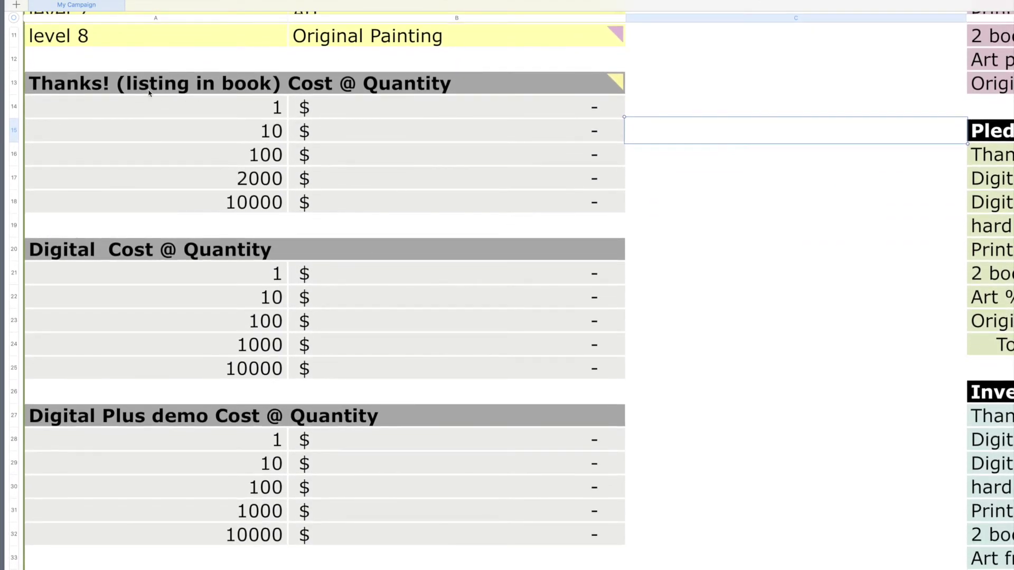
left_click(145, 86)
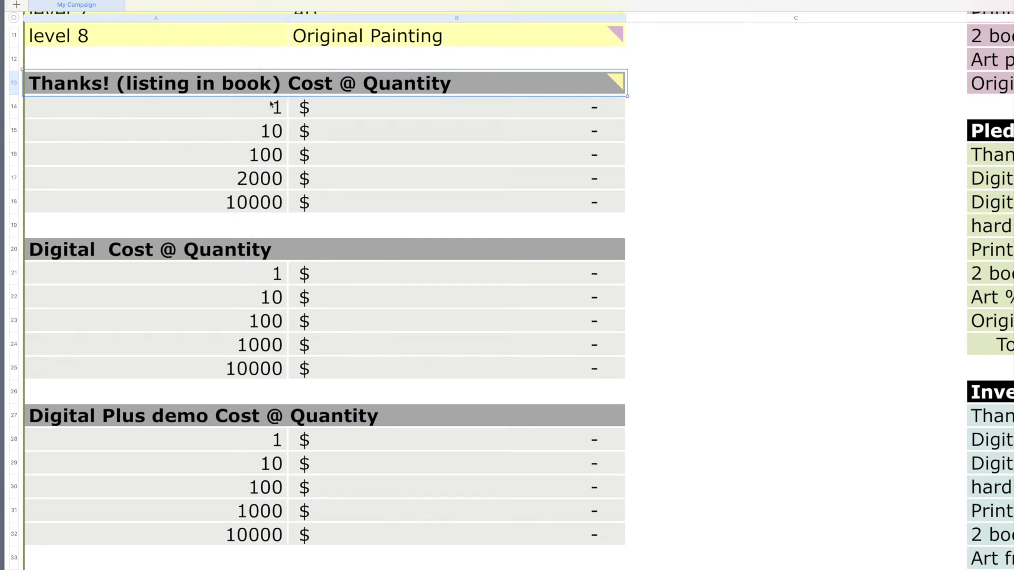
left_click(254, 109)
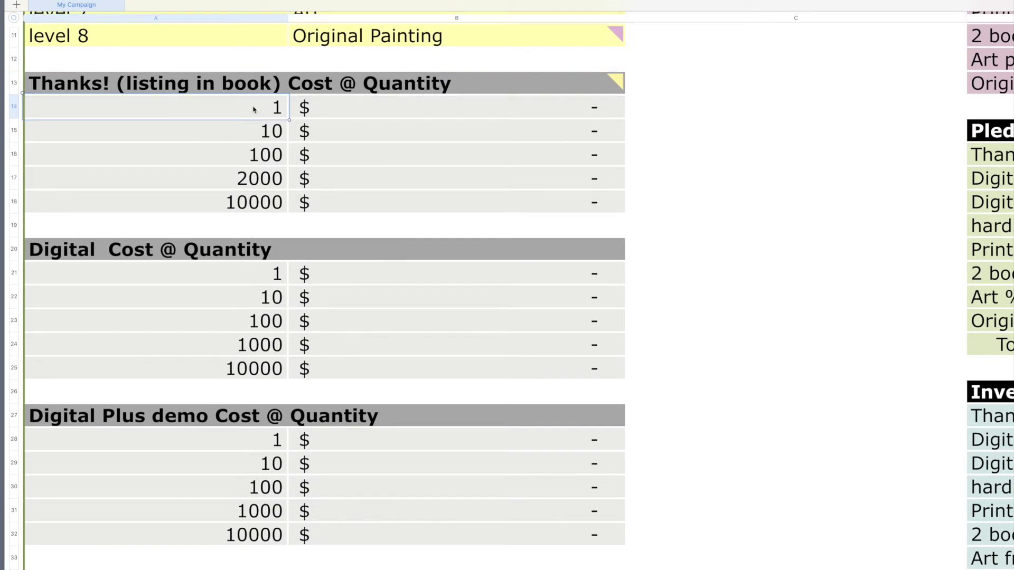
left_click(239, 135)
left_click(250, 110)
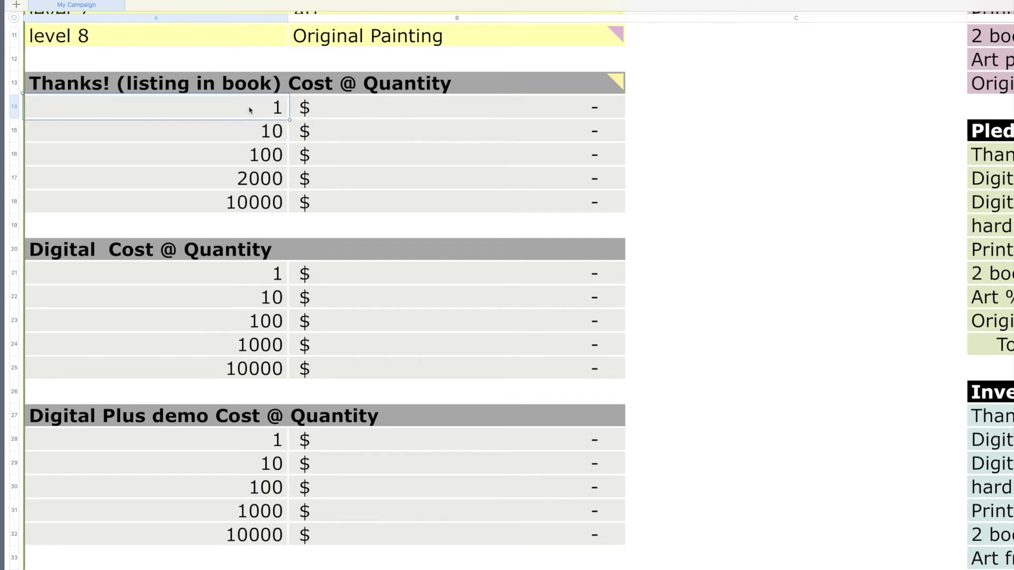
left_click(240, 129)
left_click(209, 155)
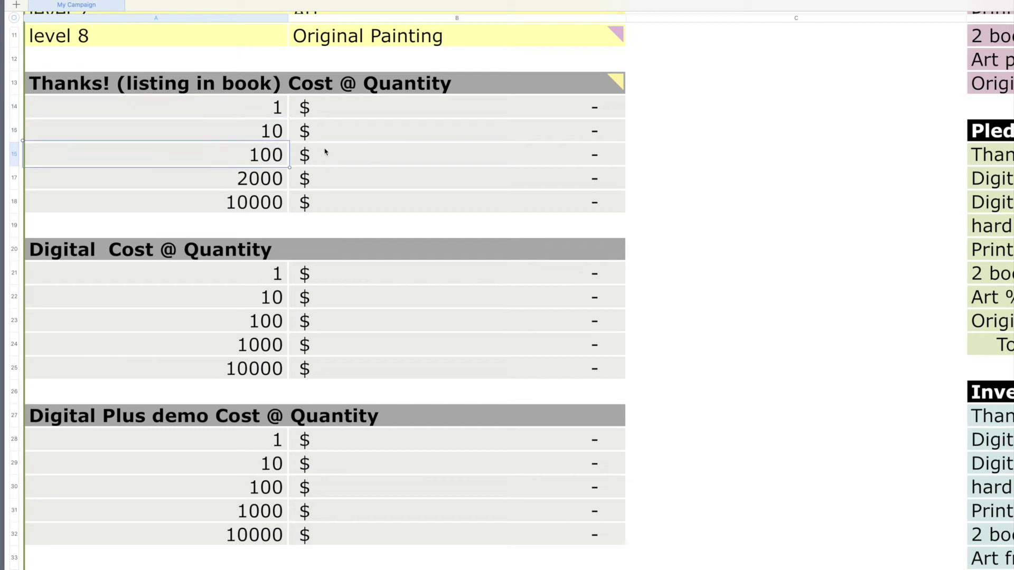
left_click(205, 197)
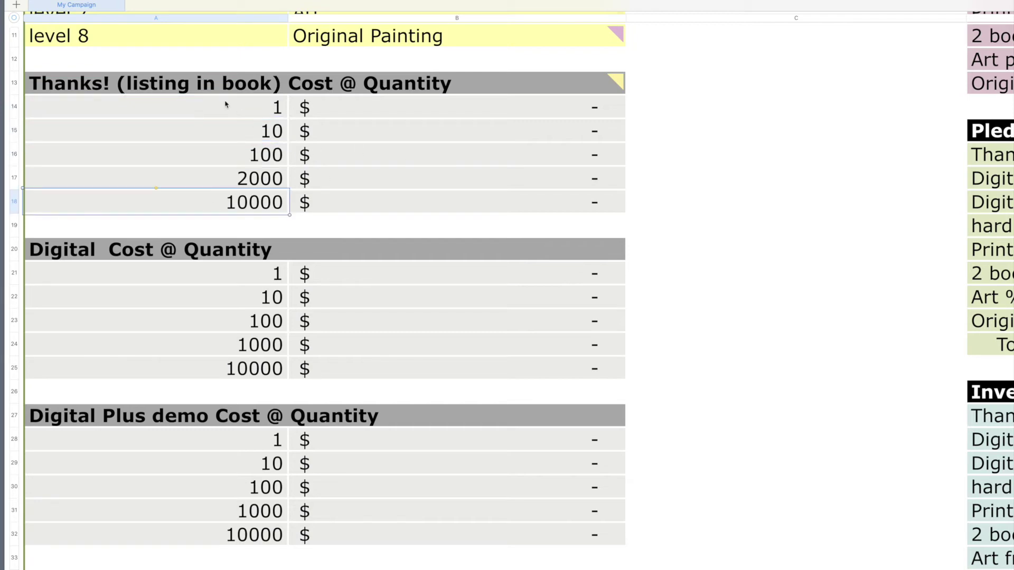
left_click(219, 85)
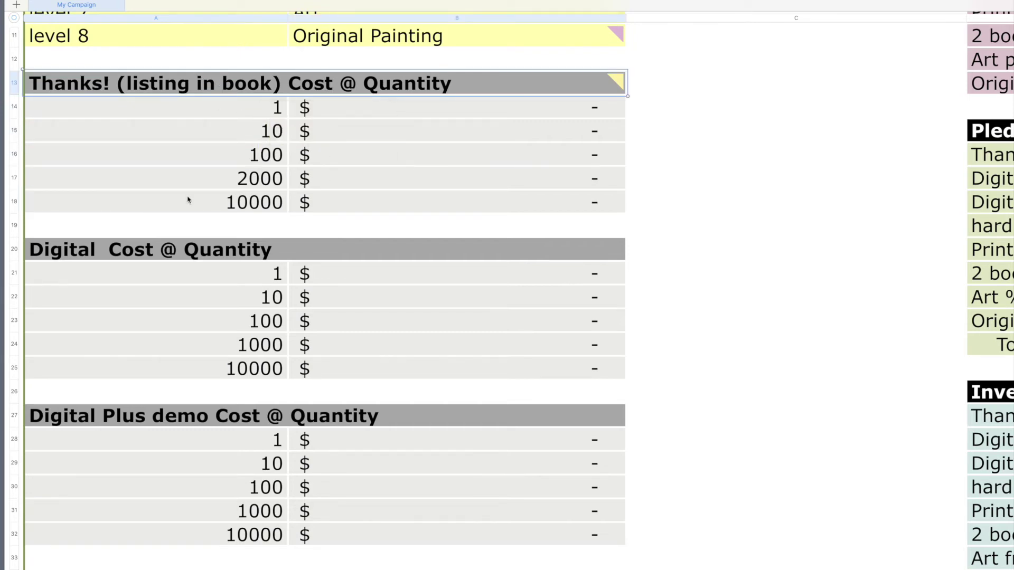
Step: Review the Digital and Digital Plus demo Cost @ Quantity tables
scroll(190, 201, "down", 3)
left_click(128, 185)
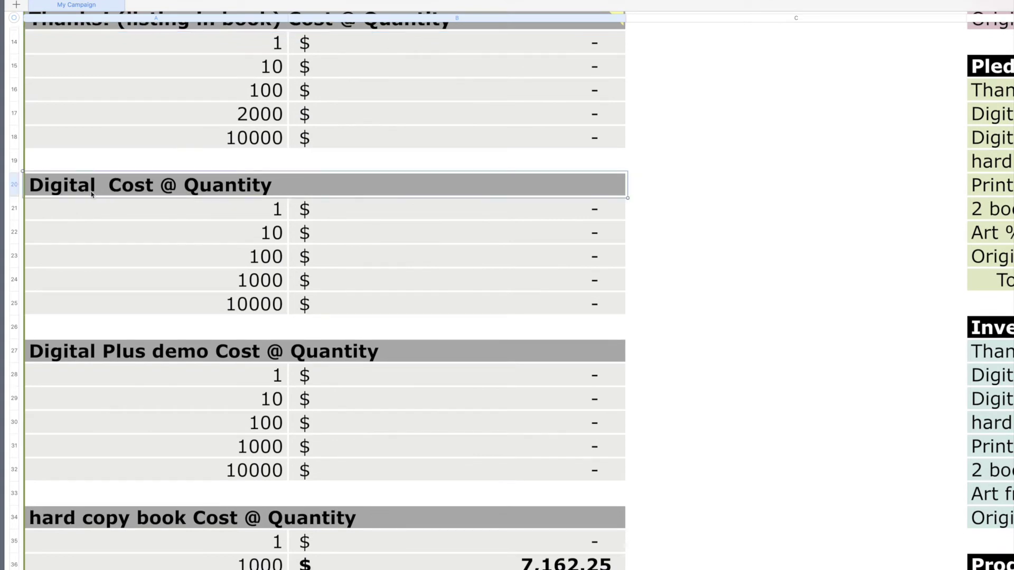
scroll(157, 194, "down", 3)
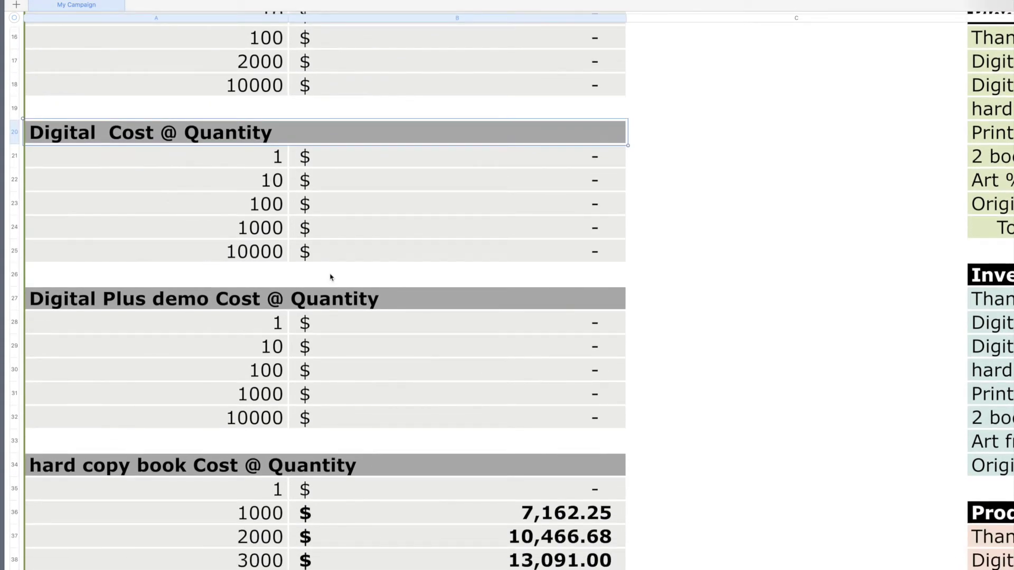
scroll(331, 276, "down", 3)
scroll(331, 277, "down", 1)
left_click(136, 205)
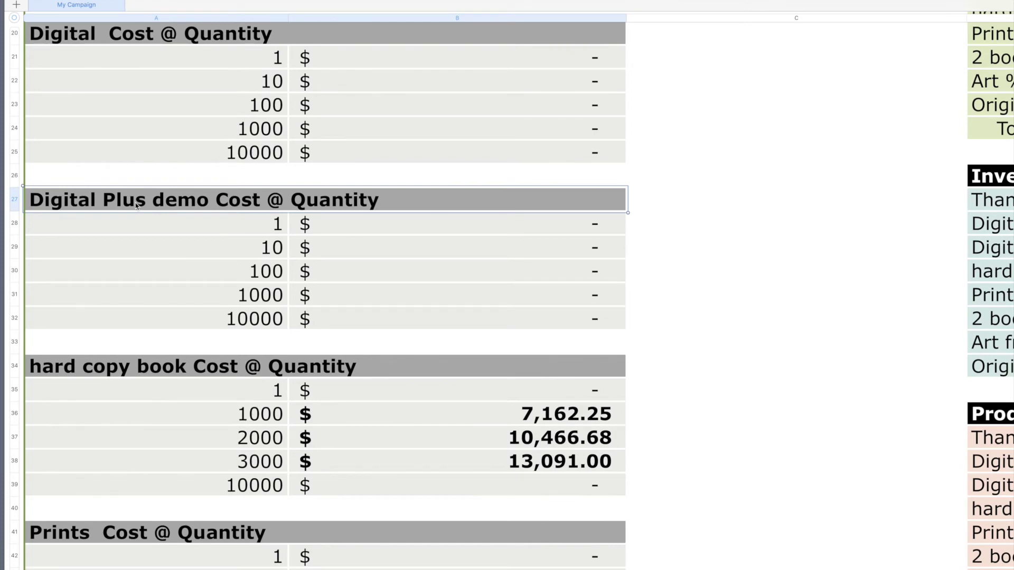
Step: Examine the hard copy book Cost @ Quantity table for print runs of 1000, 2000 and 3000
scroll(144, 274, "down", 5)
left_click(137, 244)
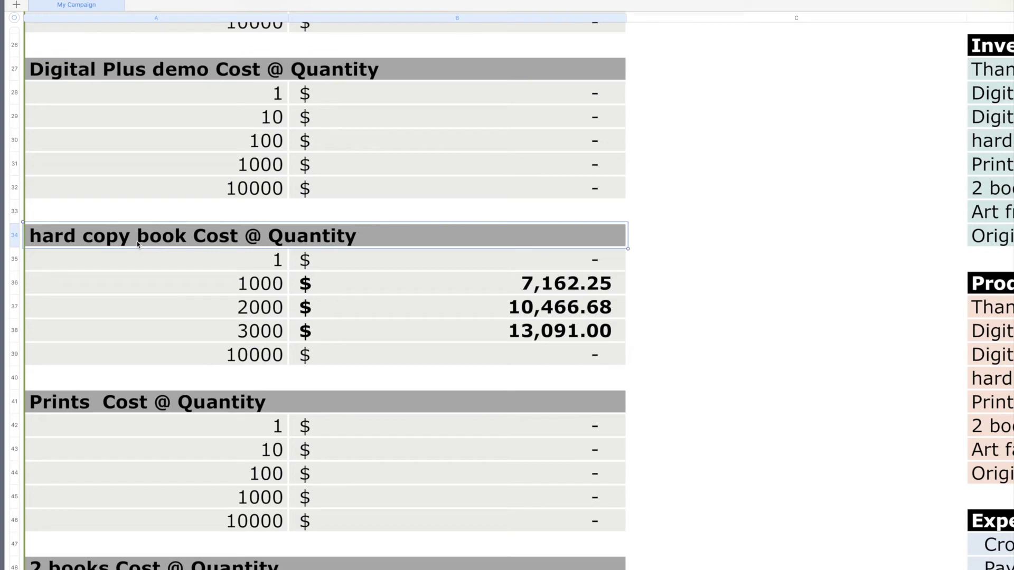
left_click(263, 288)
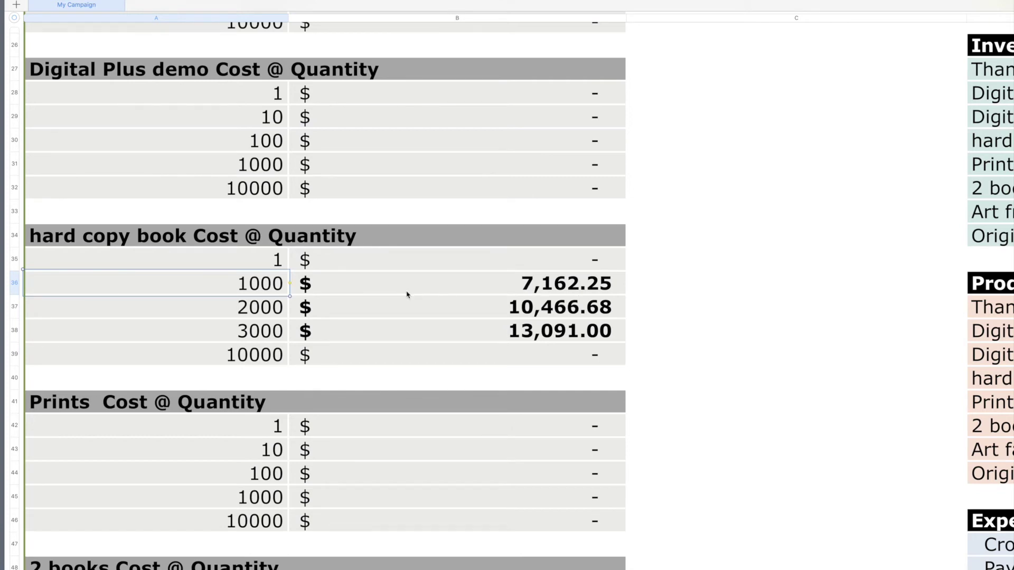
left_click(526, 310)
left_click(528, 333)
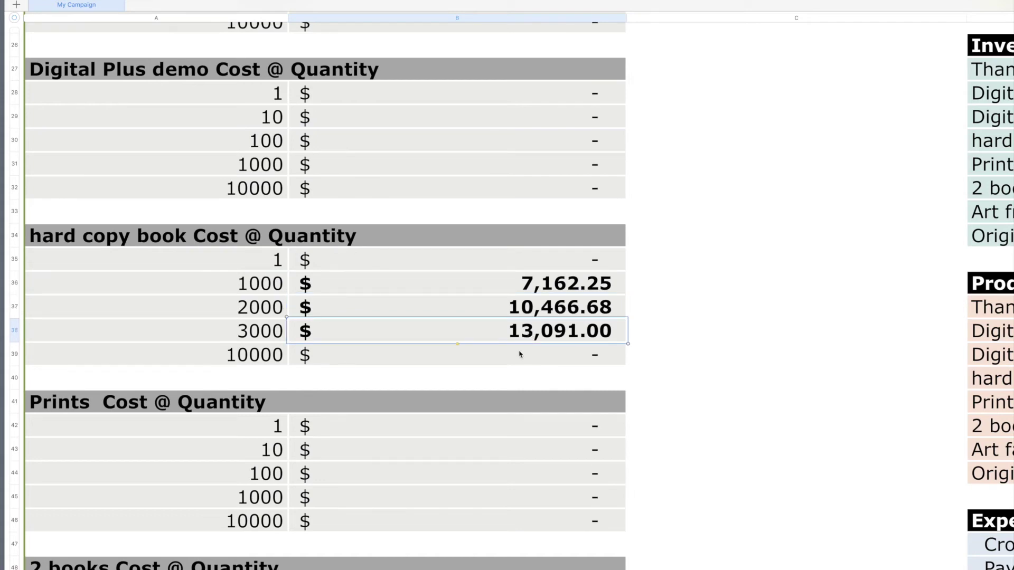
Step: Review the Prints and 2 books Cost @ Quantity tables
scroll(606, 346, "down", 3)
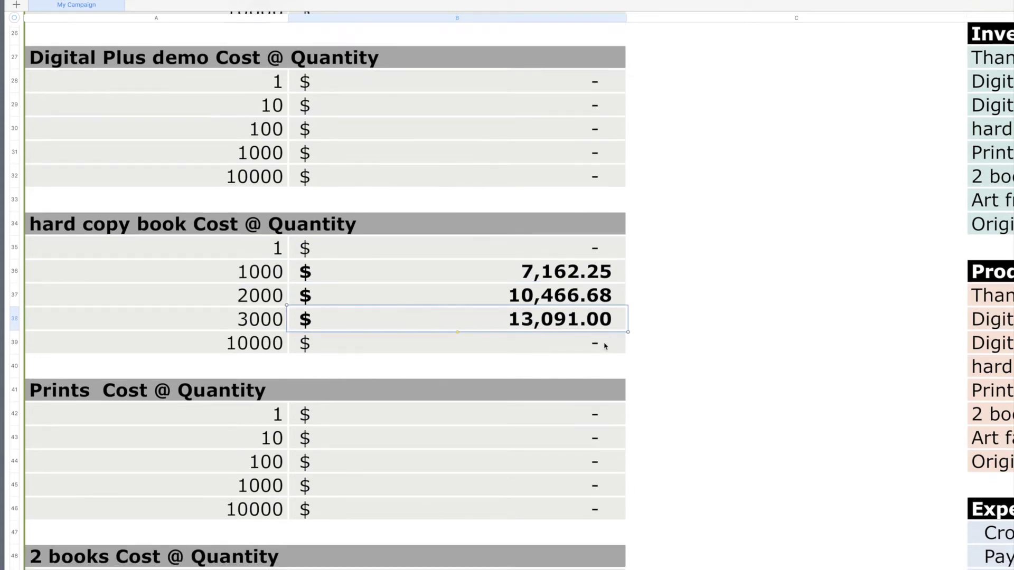
scroll(572, 338, "down", 4)
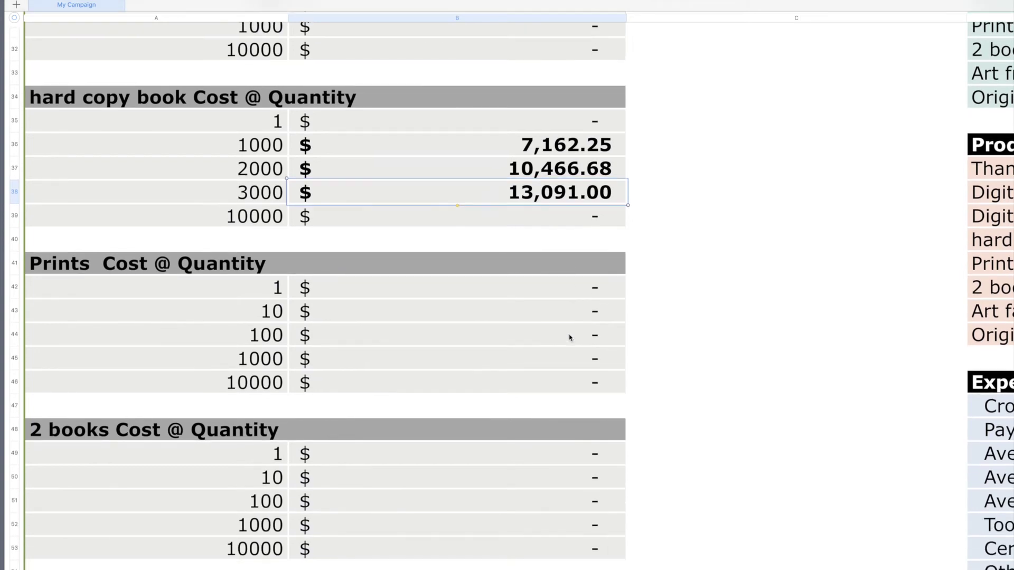
scroll(358, 301, "down", 4)
scroll(361, 300, "down", 1)
left_click(196, 169)
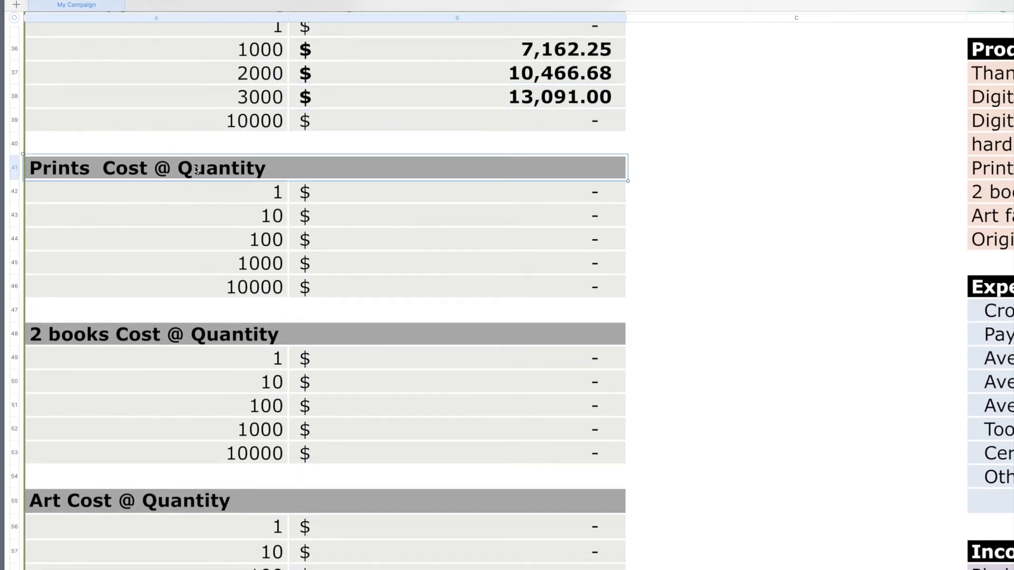
left_click(225, 341)
scroll(224, 341, "down", 7)
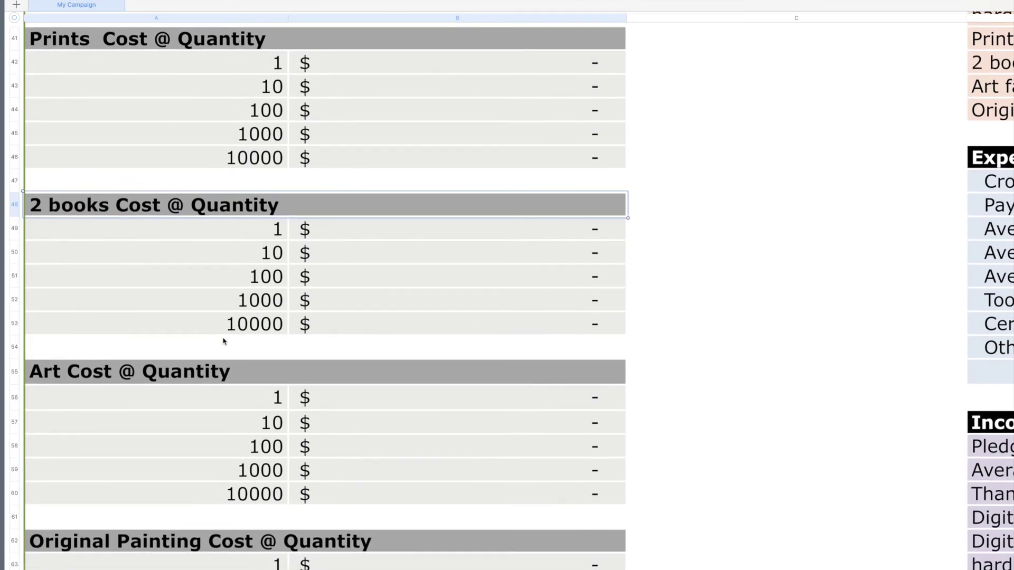
double_click(219, 202)
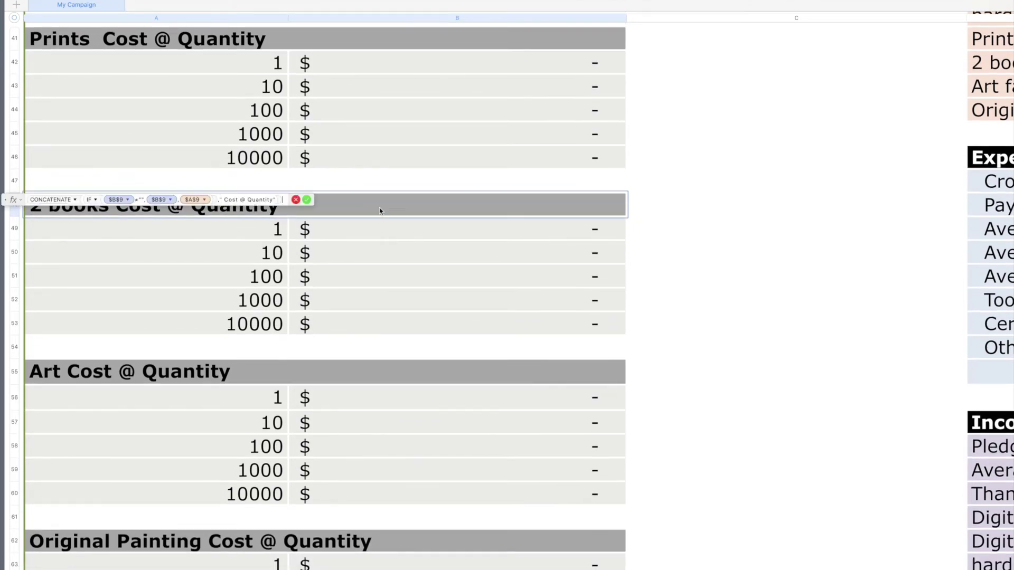
scroll(512, 163, "up", 9)
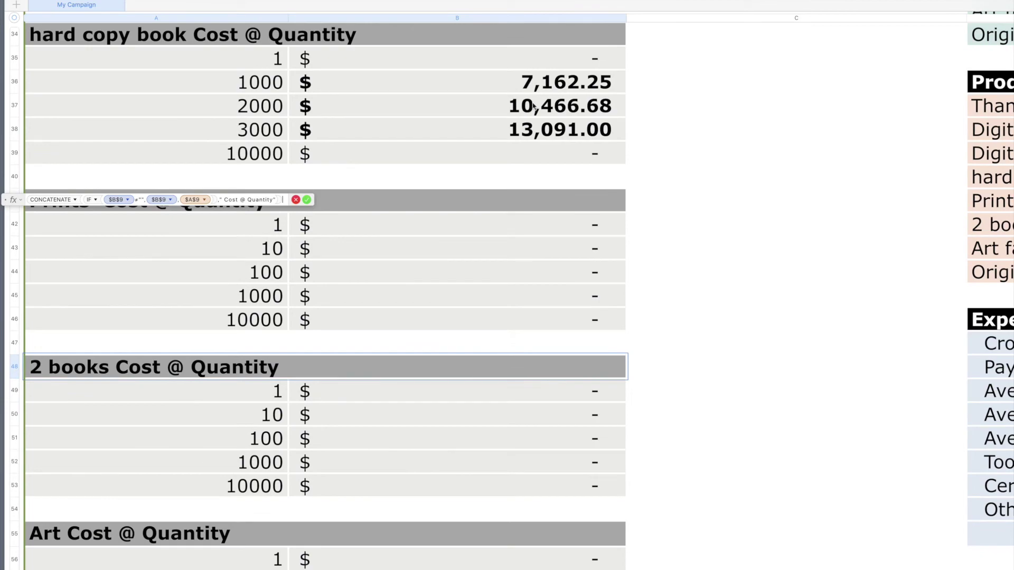
scroll(404, 238, "down", 12)
scroll(404, 240, "down", 6)
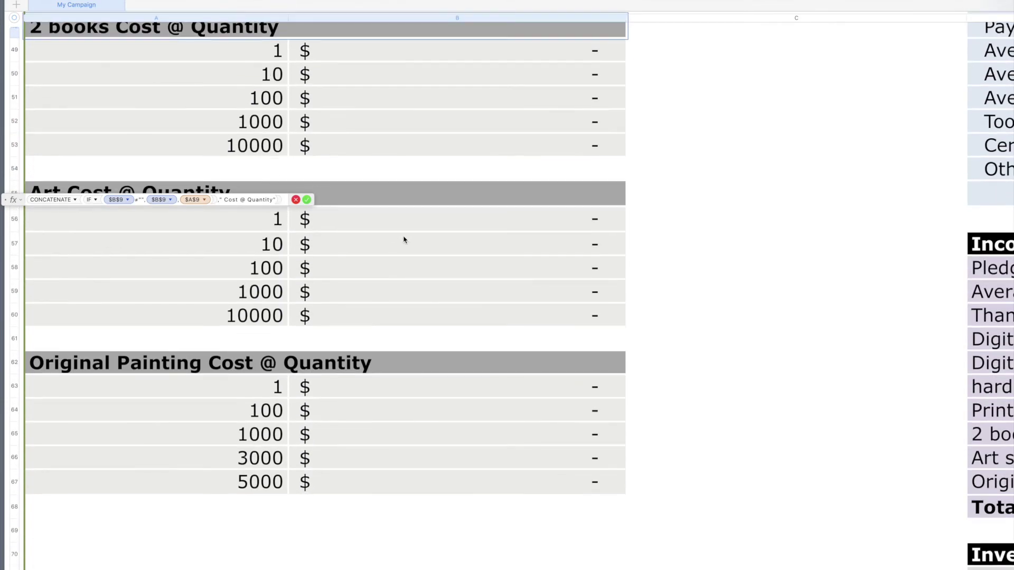
left_click(436, 196)
left_click(304, 199)
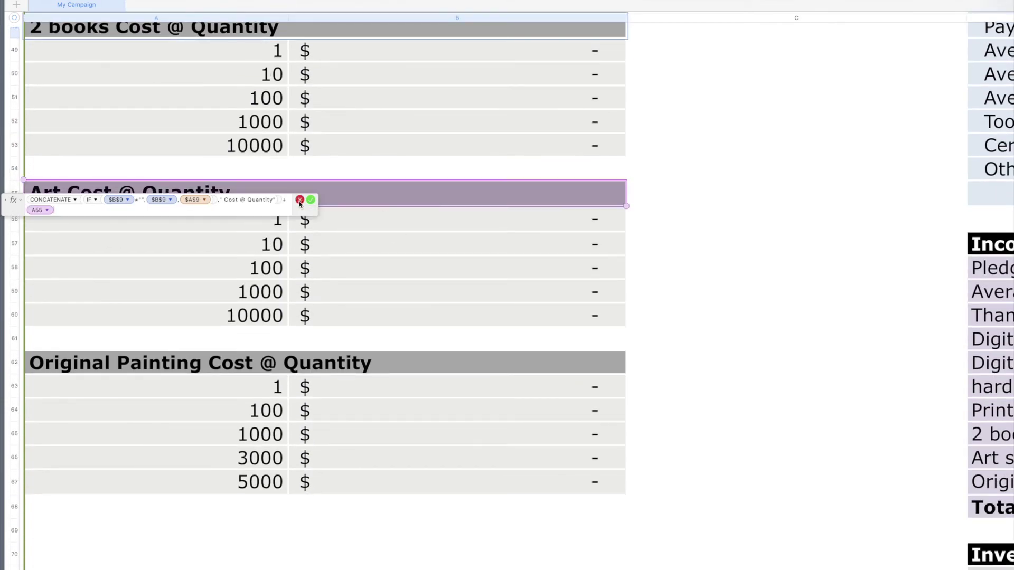
Step: Survey the What-If Assumptions, Reward Prices and Pledge Distribution % across the Meh to Unreal scenarios, finishing on the Meh heading
scroll(299, 205, "up", 20)
scroll(299, 205, "right", 10)
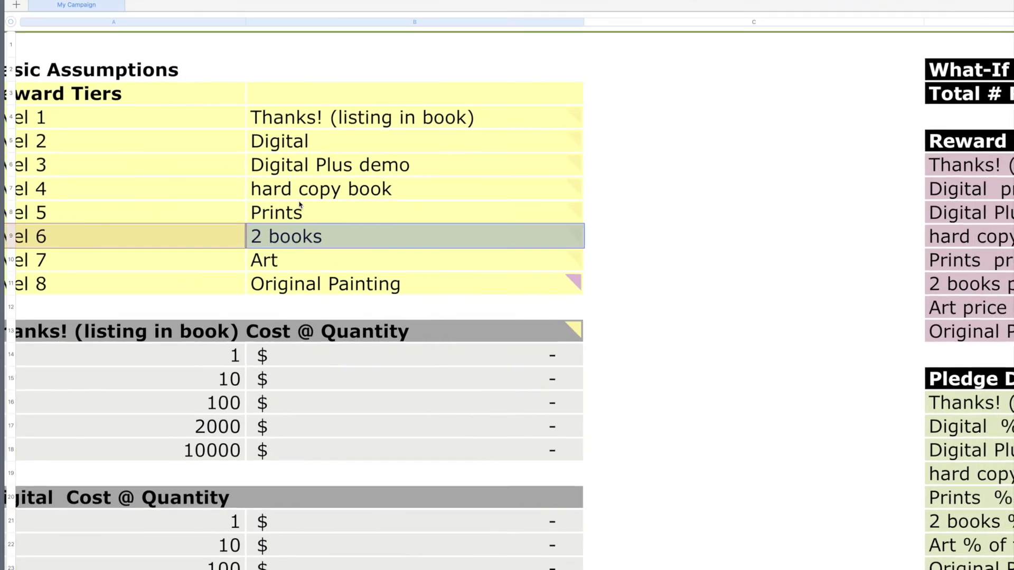
scroll(299, 205, "right", 15)
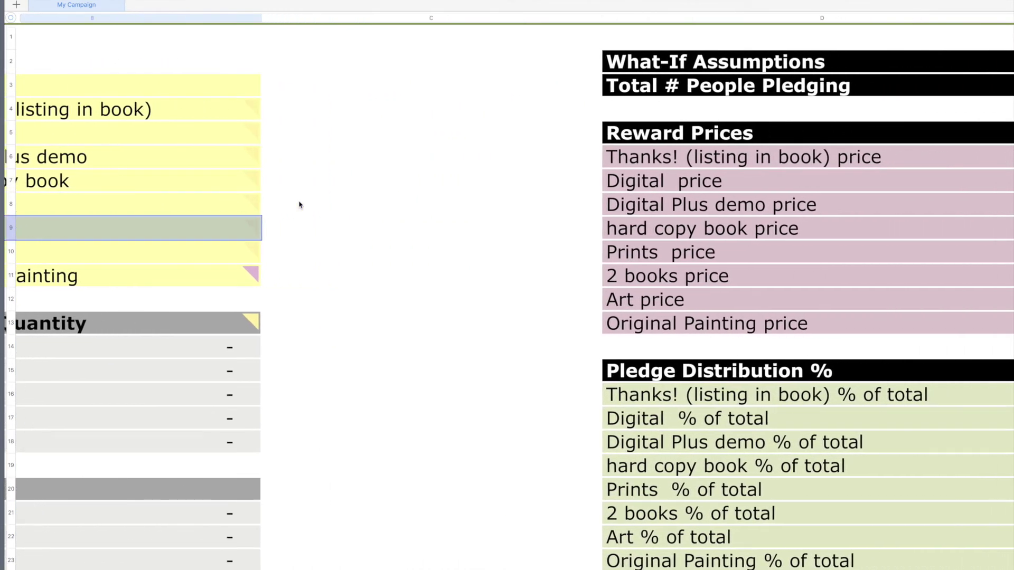
scroll(299, 204, "right", 12)
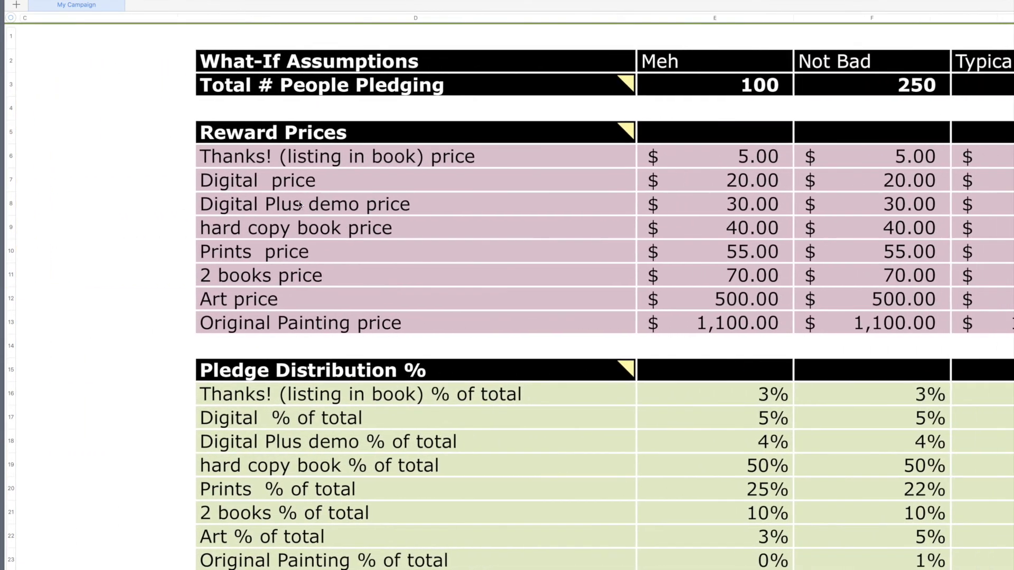
scroll(300, 205, "right", 13)
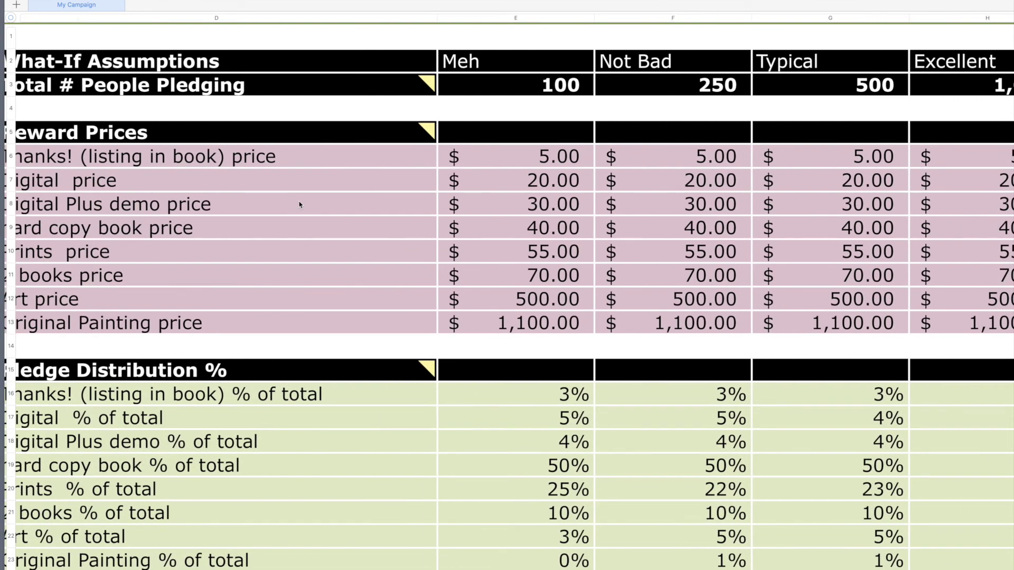
scroll(300, 205, "right", 6)
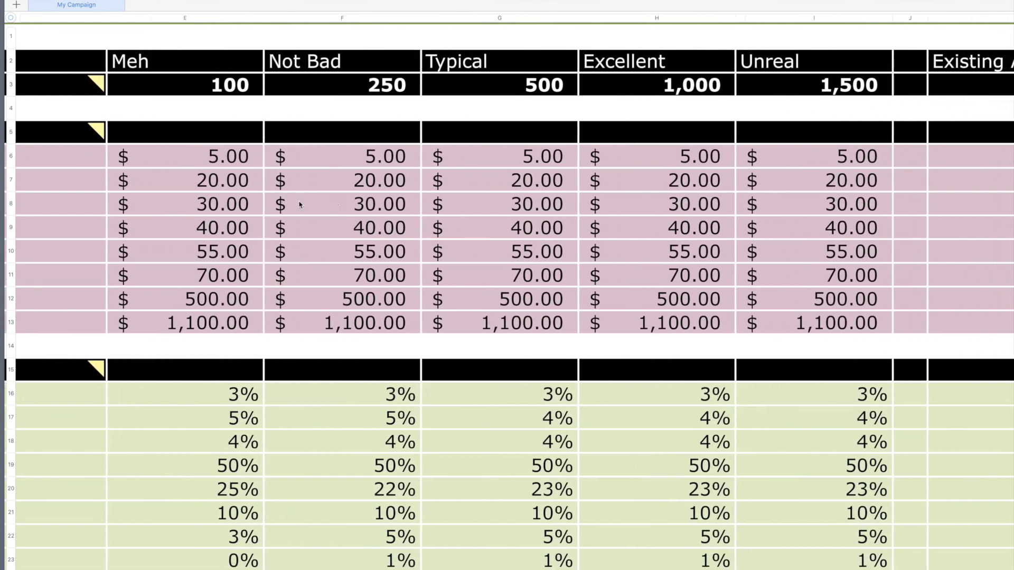
scroll(299, 205, "left", 8)
scroll(300, 204, "left", 11)
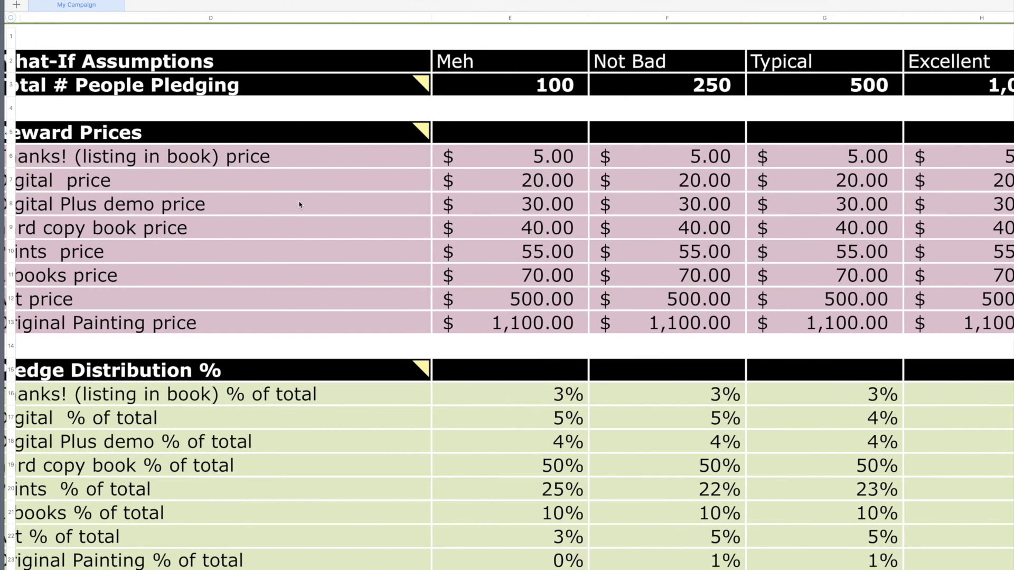
left_click(224, 68)
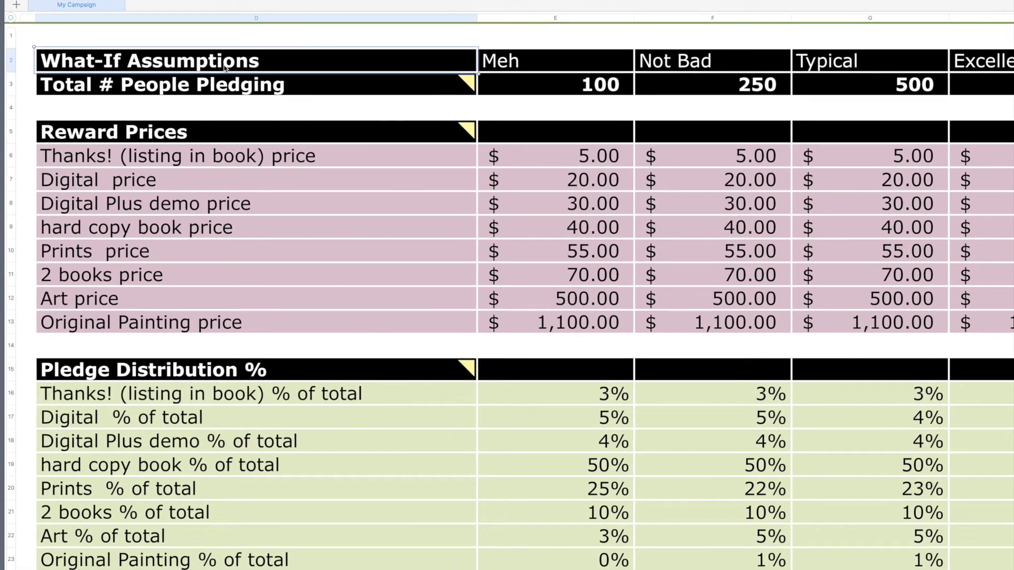
left_click(520, 65)
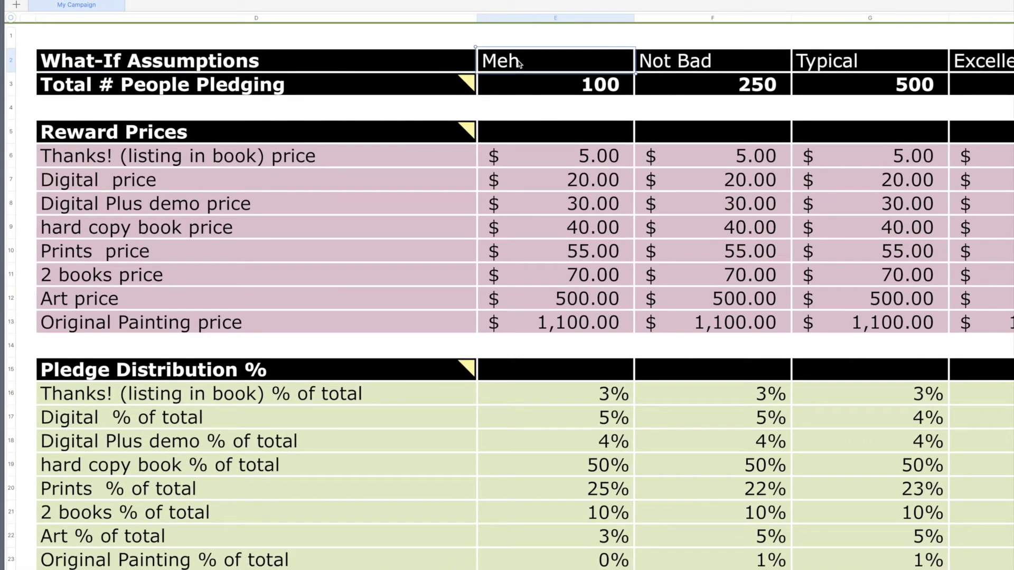
Step: Examine the total number of people pledging in each what-if scenario, from Meh through Not Bad, Typical and Excellent to Unreal
scroll(519, 64, "right", 3)
scroll(519, 64, "right", 3)
left_click(430, 83)
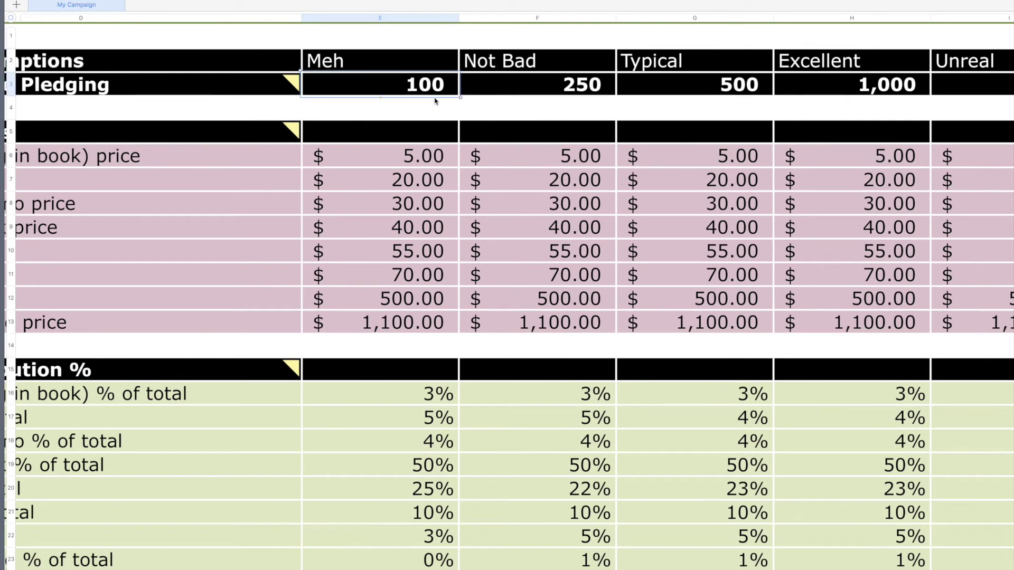
scroll(398, 98, "down", 1)
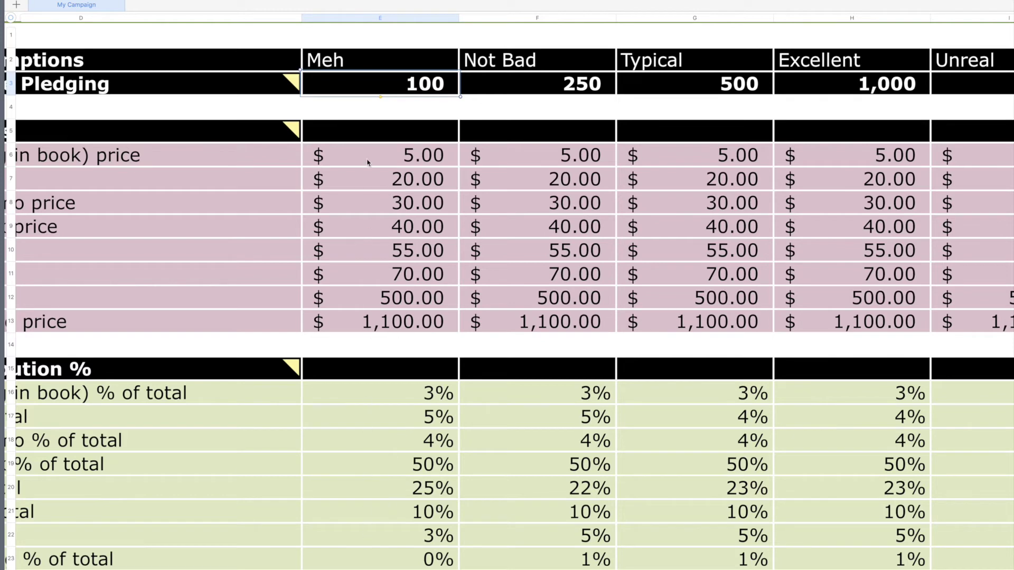
left_click(510, 21)
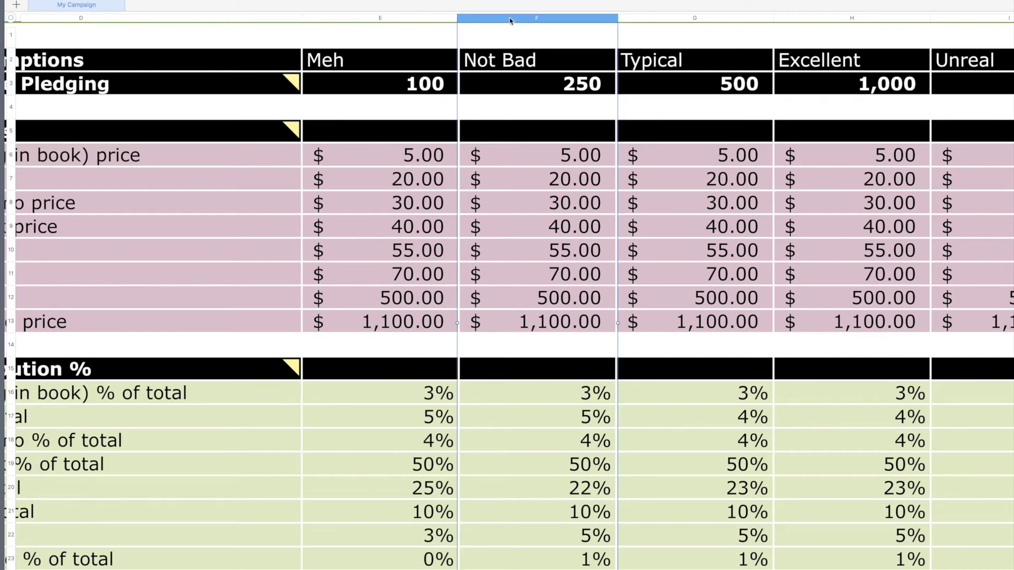
left_click(642, 19)
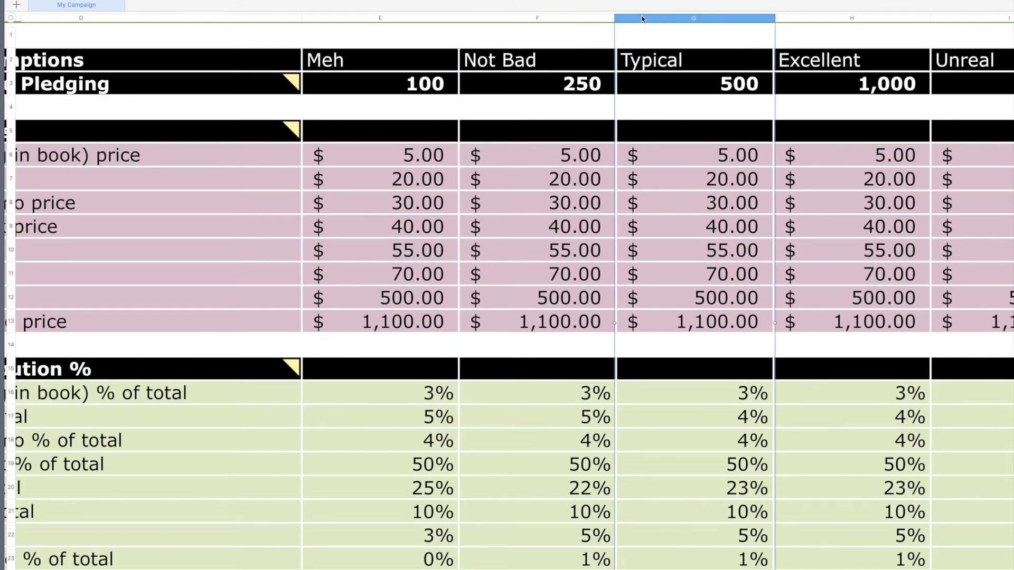
scroll(642, 19, "right", 5)
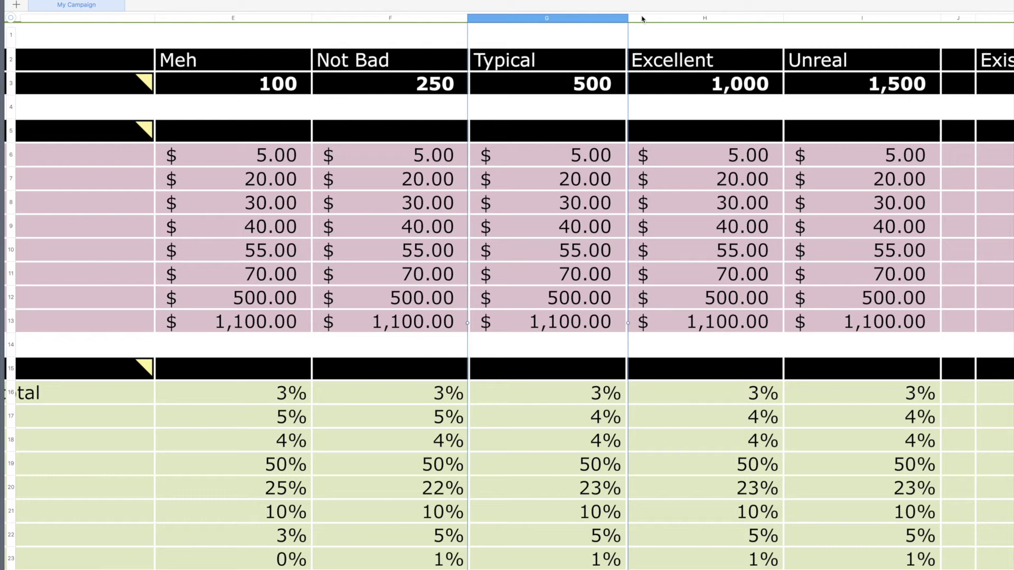
left_click(642, 19)
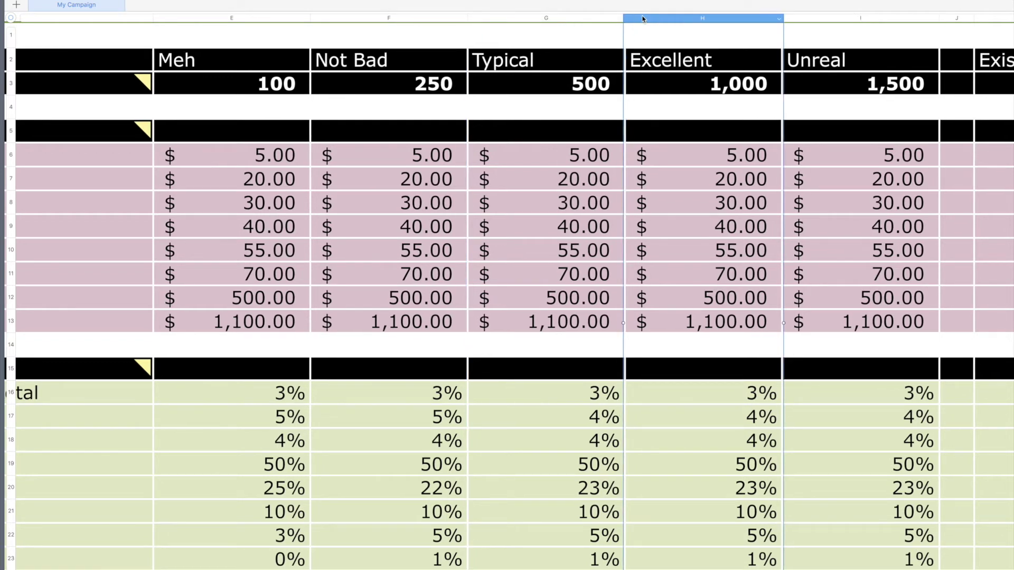
scroll(642, 19, "right", 5)
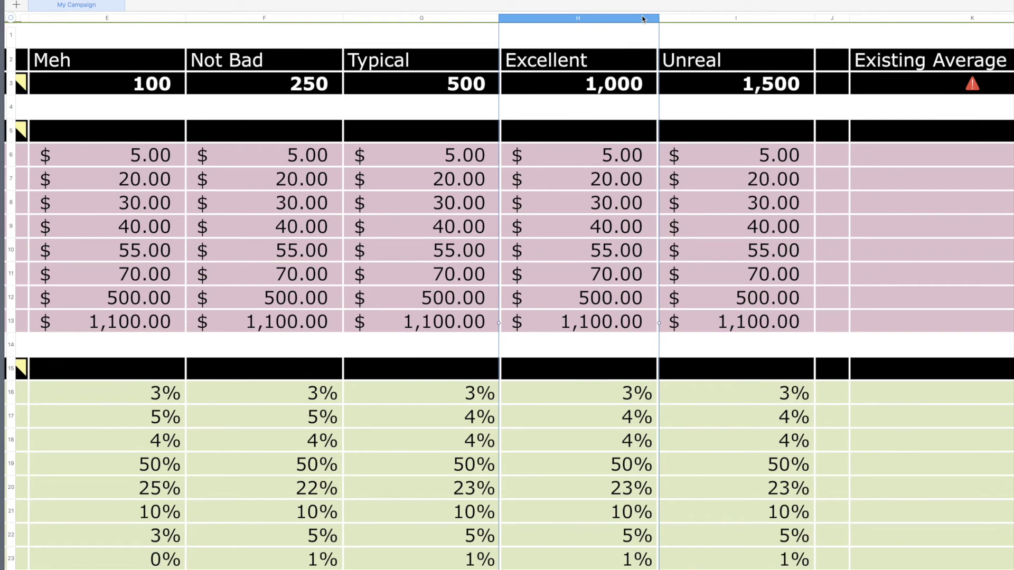
left_click(670, 19)
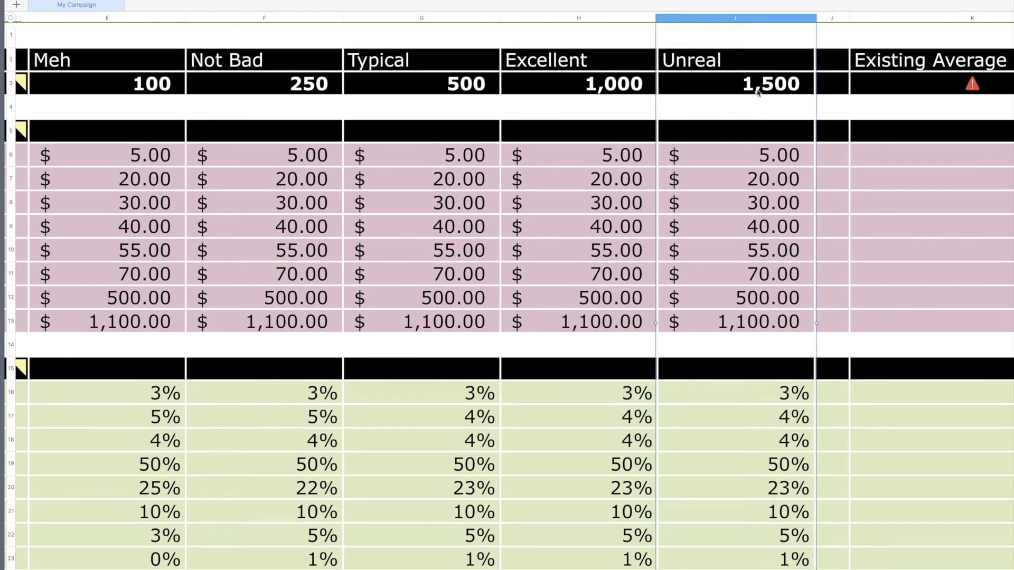
Step: Compare the Excellent, Typical and Meh scenario columns, ending on the Meh column
left_click(528, 21)
left_click(436, 19)
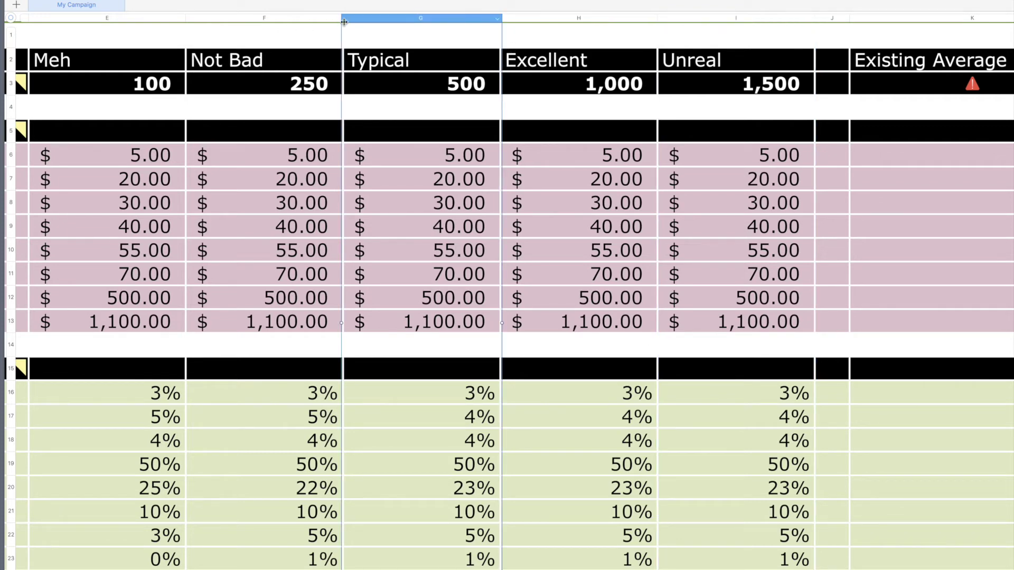
scroll(394, 21, "left", 5)
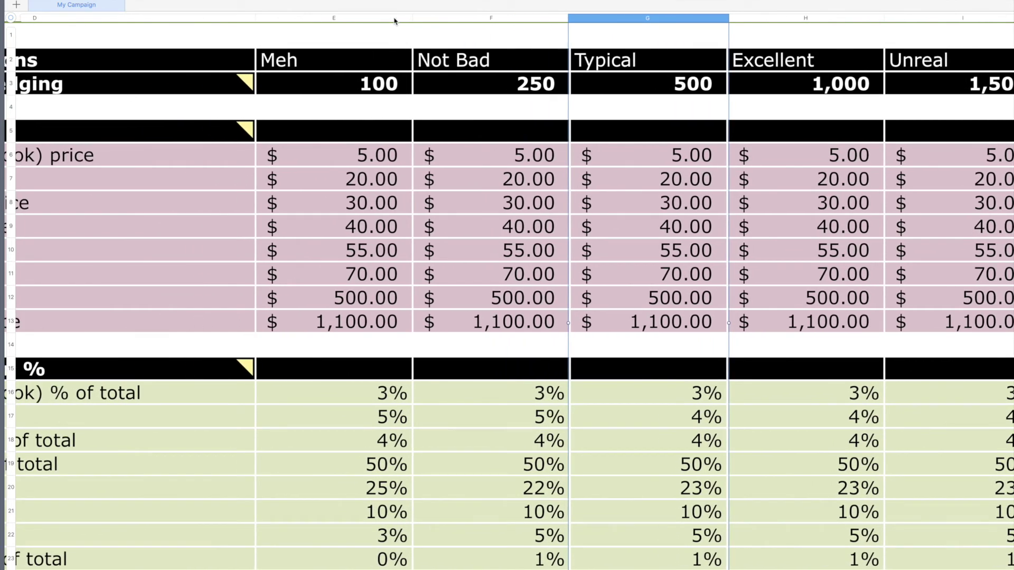
scroll(394, 21, "left", 3)
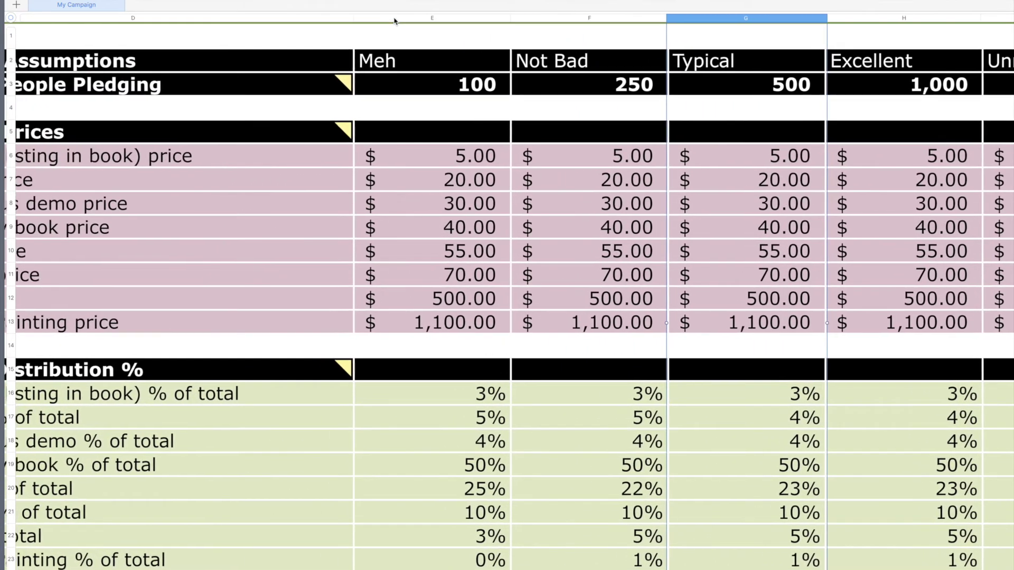
scroll(394, 21, "left", 2)
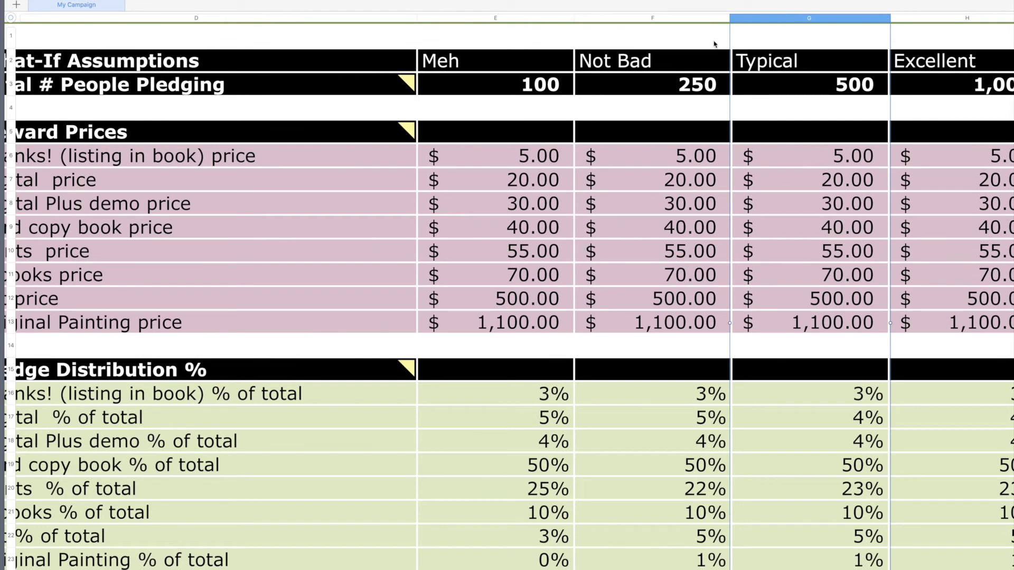
left_click(476, 18)
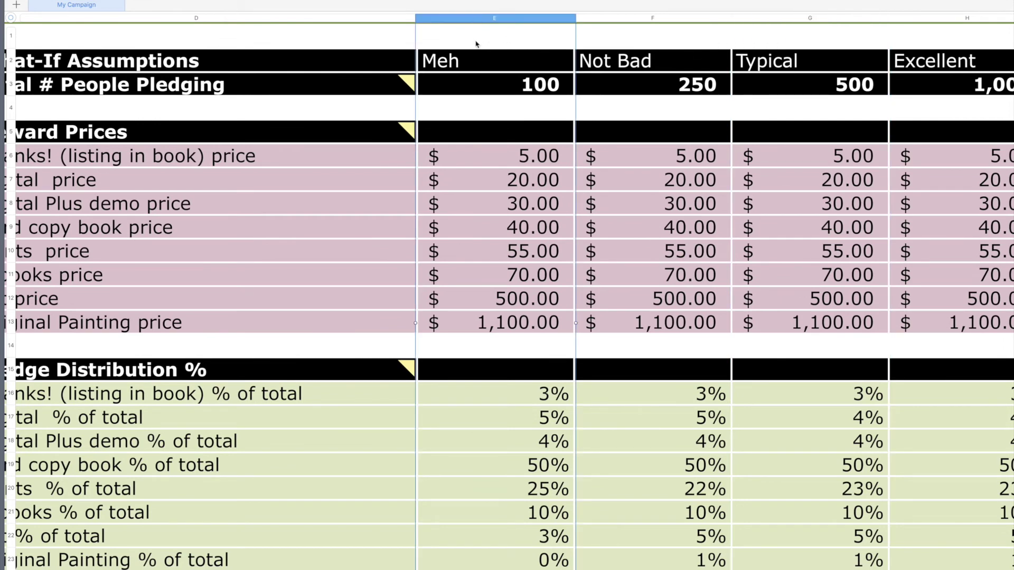
scroll(368, 39, "left", 2)
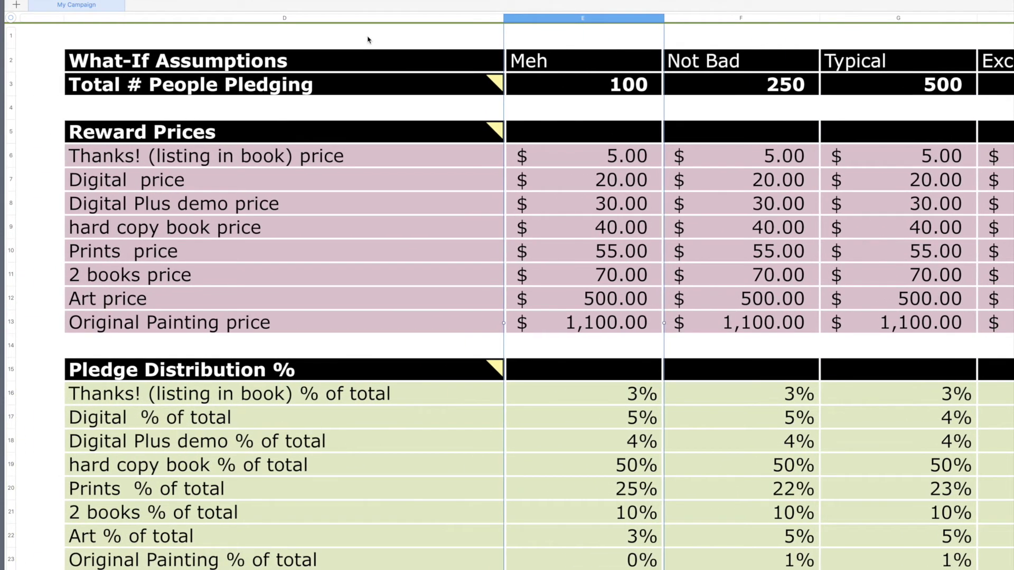
Step: Review the Reward Prices for the Thanks! (listing in book) and Digital tiers in the Meh scenario
scroll(368, 40, "down", 1)
scroll(368, 40, "down", 2)
scroll(368, 40, "right", 2)
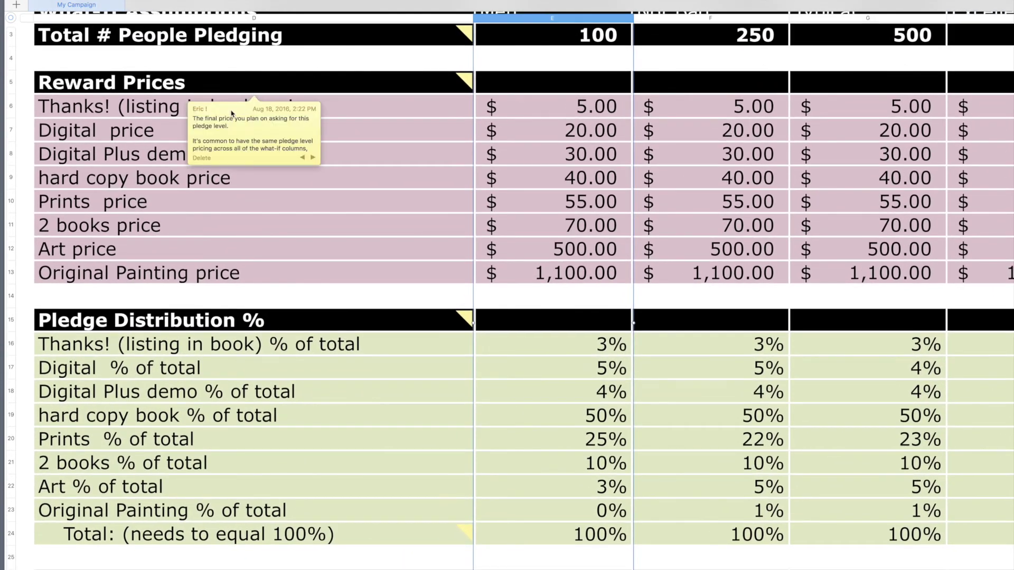
left_click(98, 108)
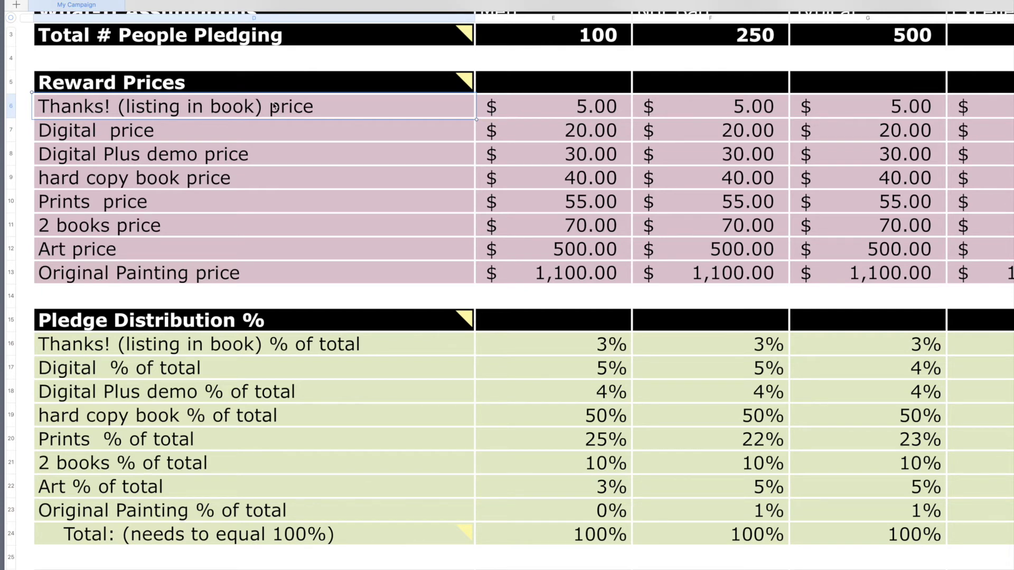
left_click(585, 108)
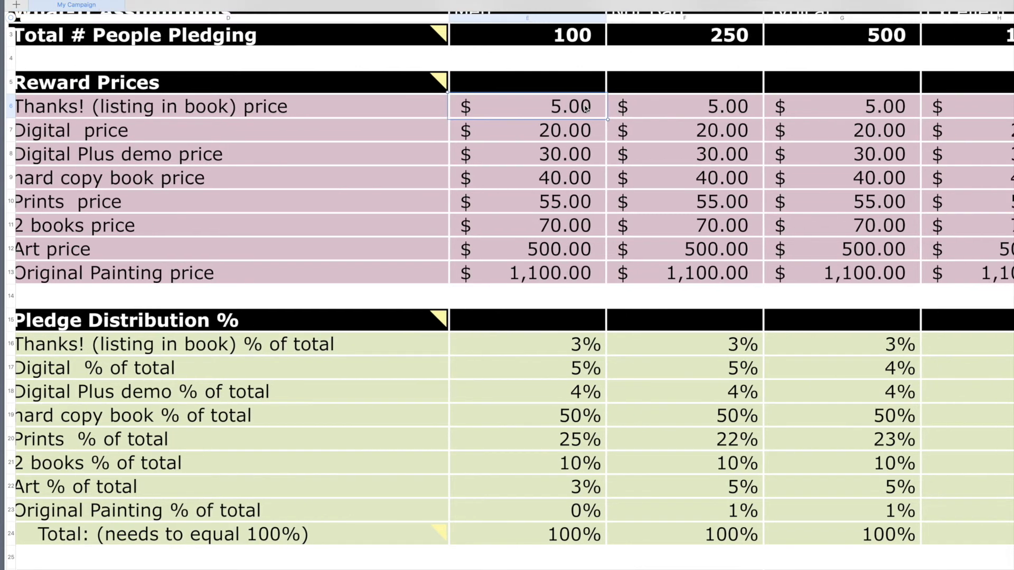
left_click(251, 117)
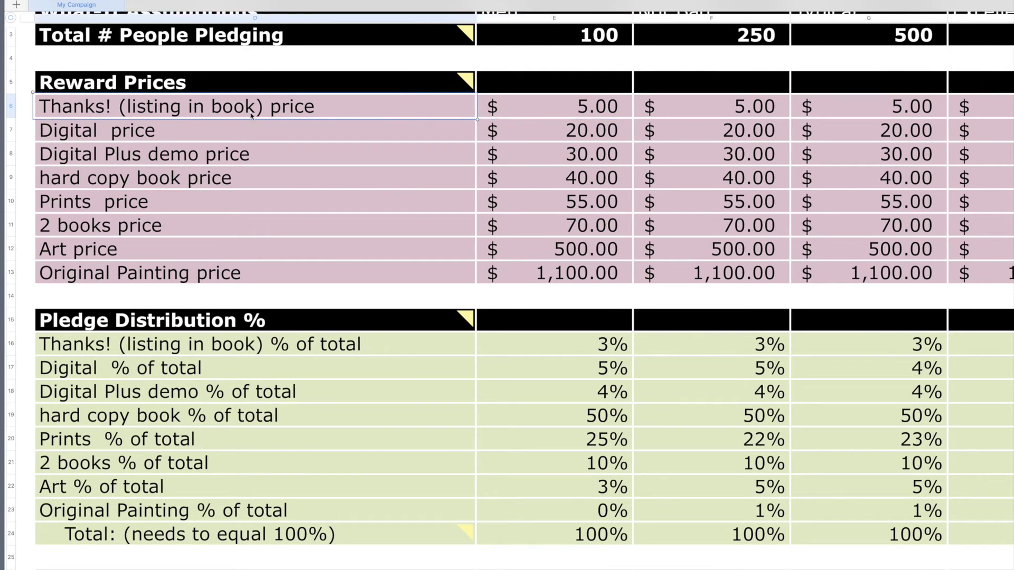
left_click(236, 124)
left_click(576, 128)
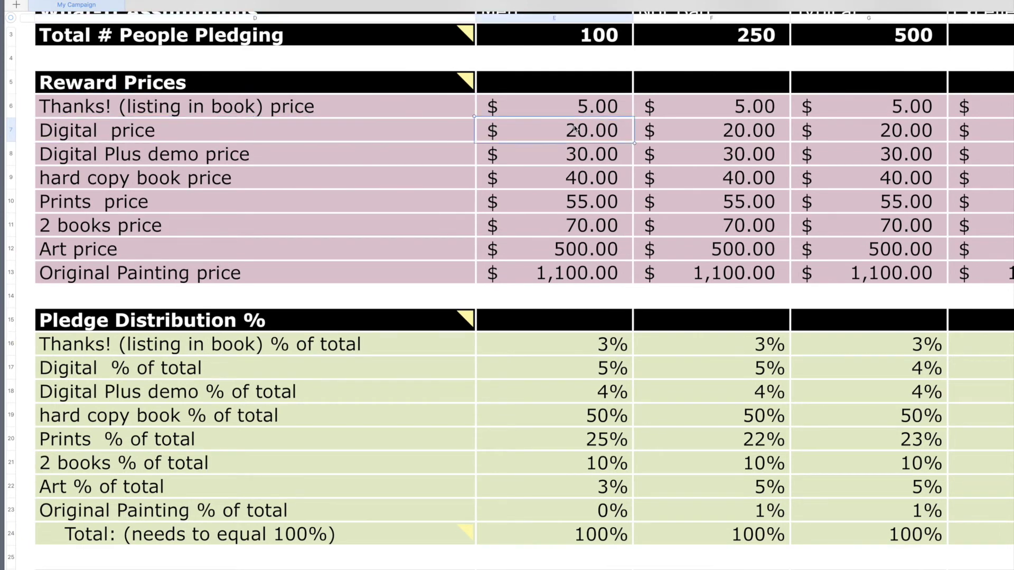
Step: Go through the remaining Reward Prices in the Meh scenario, from Digital Plus demo to Original Painting
left_click(361, 160)
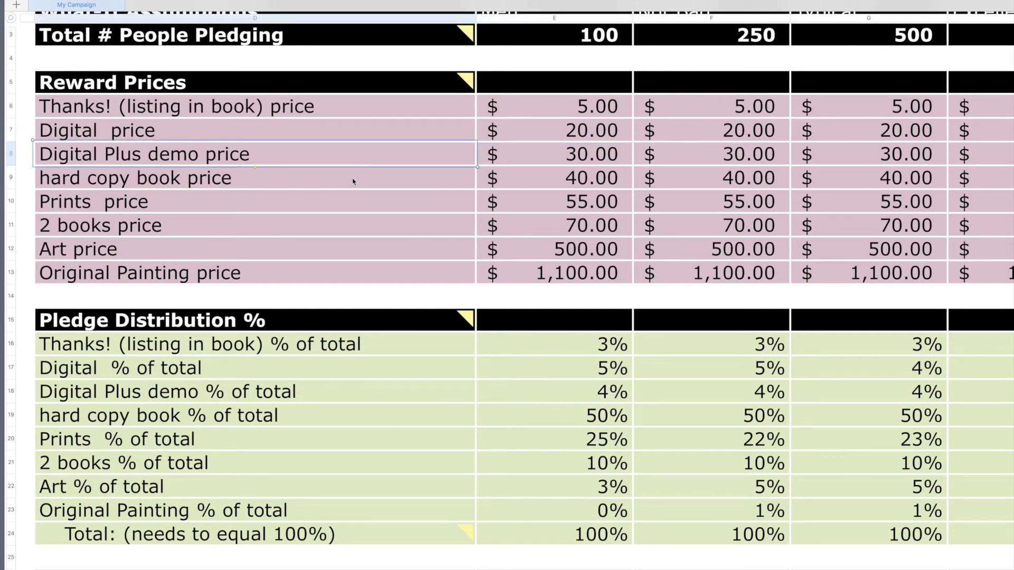
left_click(353, 182)
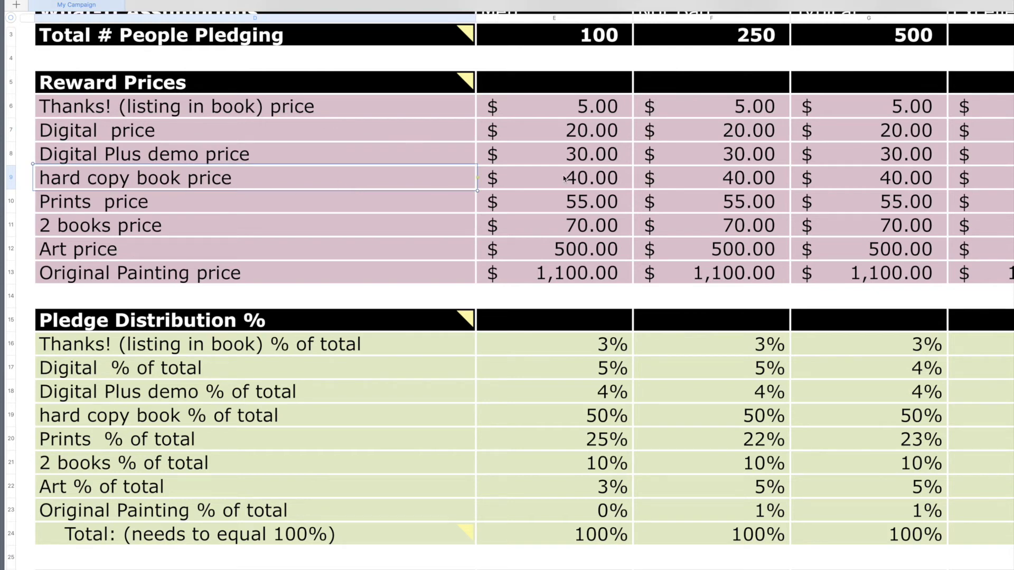
left_click(556, 206)
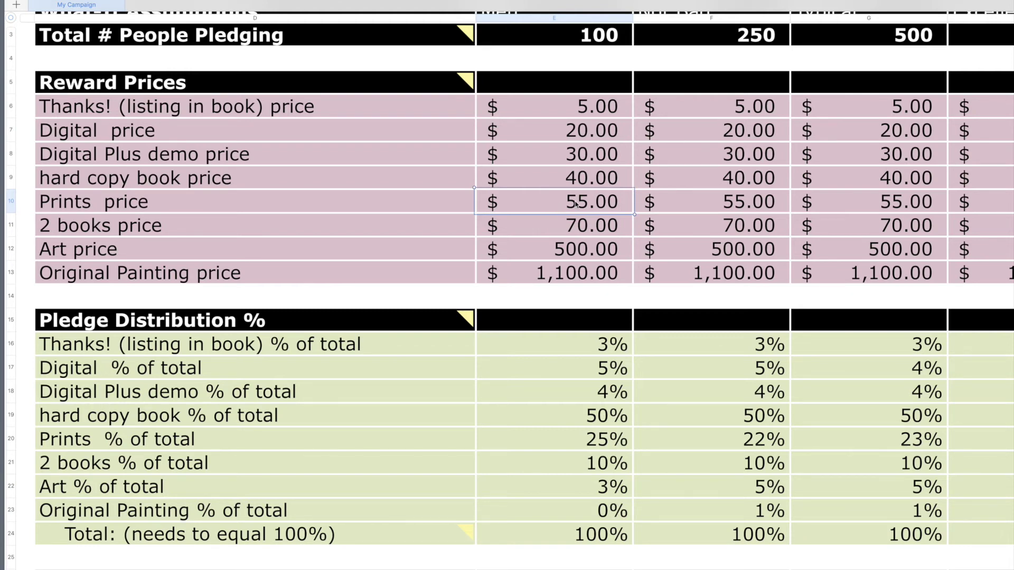
left_click(579, 226)
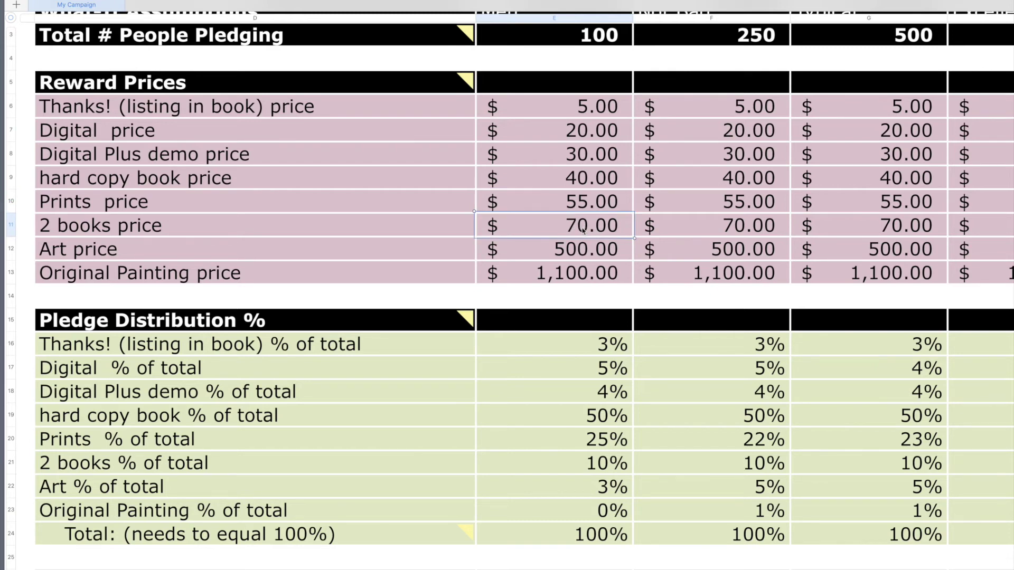
left_click(569, 253)
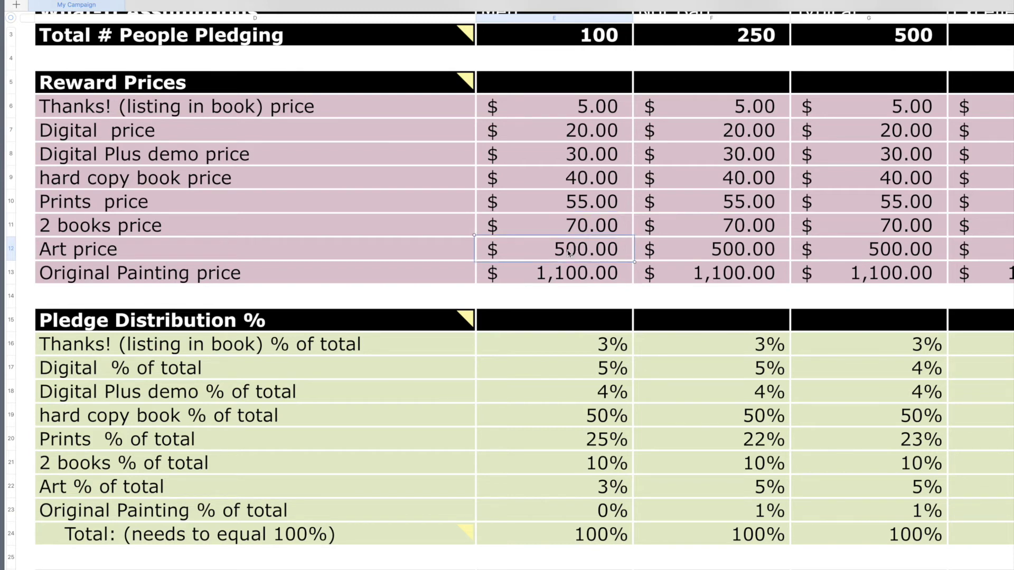
left_click(559, 282)
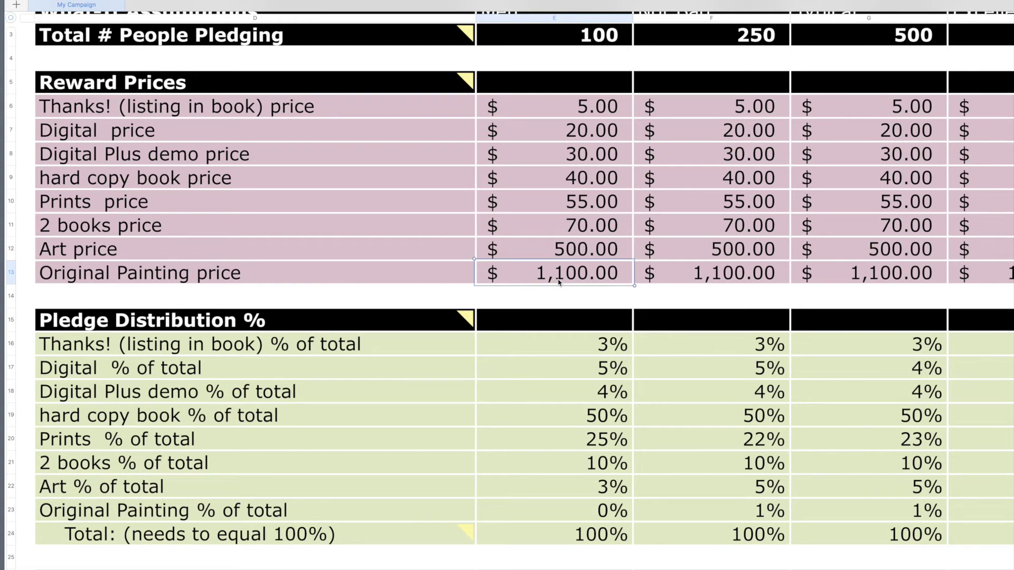
Step: Examine the Pledge Distribution % section, checking the Meh percentages from Thanks! (listing in book) to hard copy book
scroll(559, 282, "down", 5)
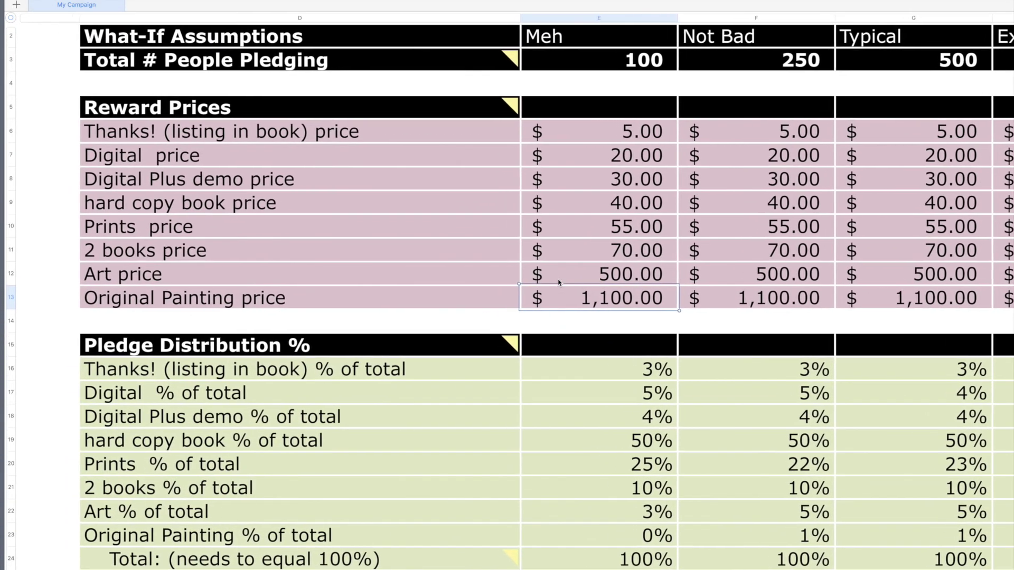
scroll(559, 282, "up", 5)
scroll(559, 282, "down", 5)
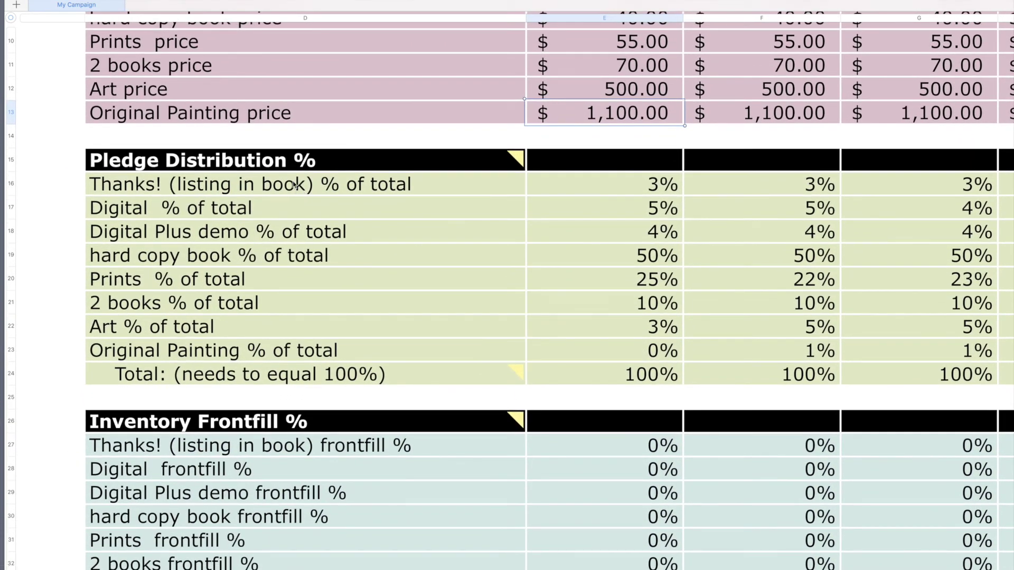
left_click(286, 168)
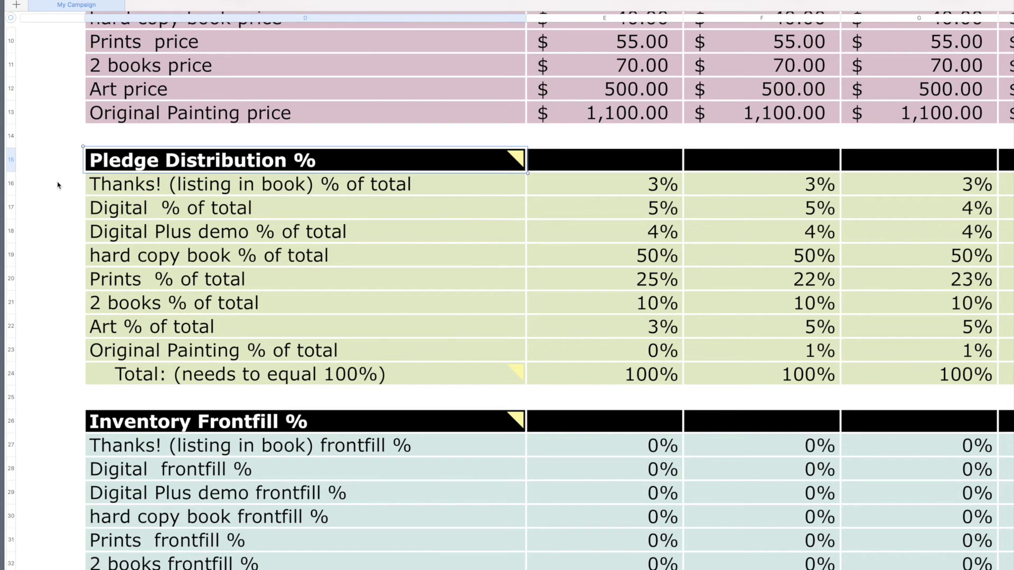
scroll(57, 185, "down", 1)
left_click(570, 174)
left_click(577, 193)
left_click(586, 219)
left_click(588, 237)
scroll(467, 169, "up", 3)
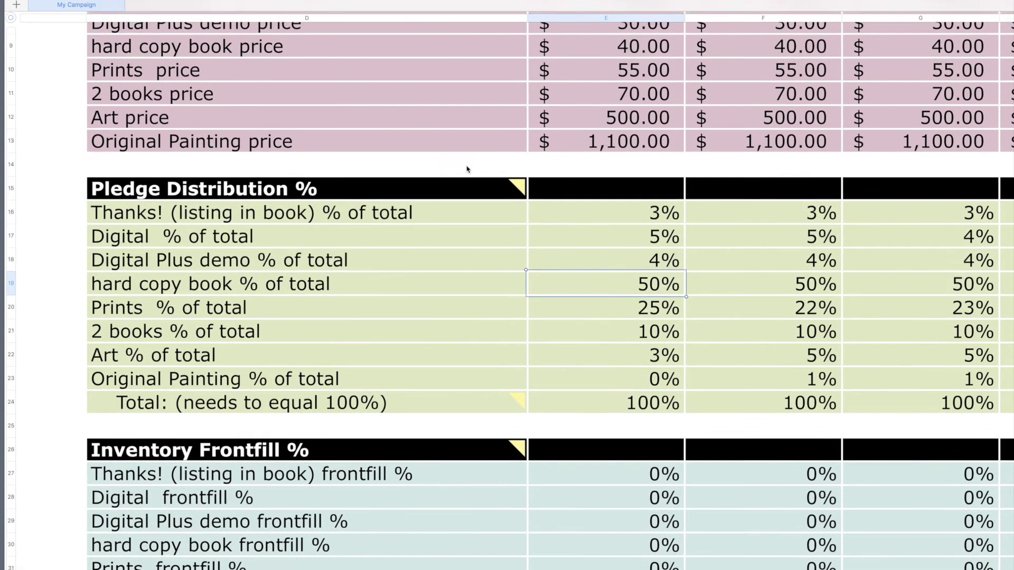
mouse_move(339, 249)
scroll(341, 250, "down", 6)
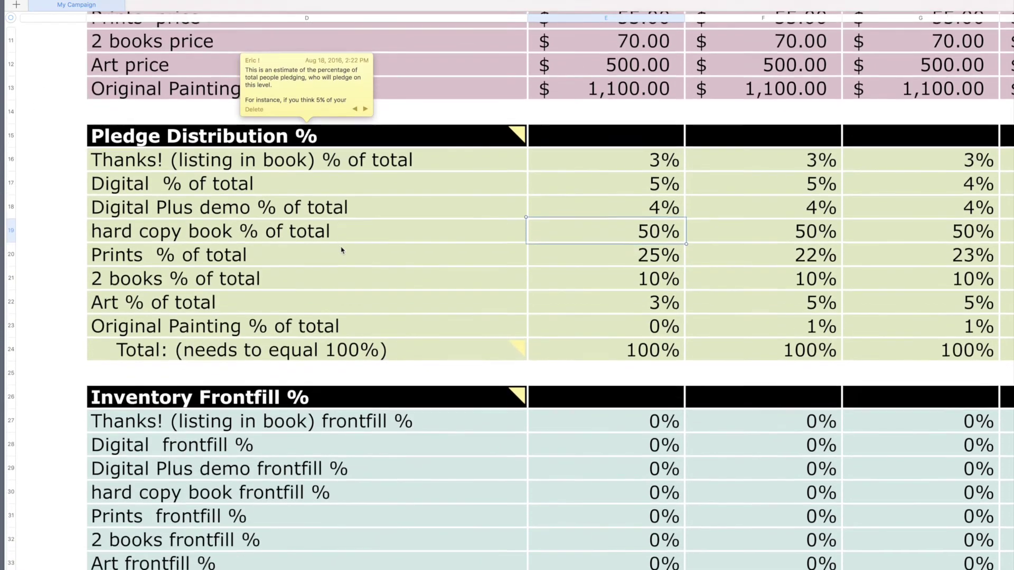
scroll(342, 250, "down", 1)
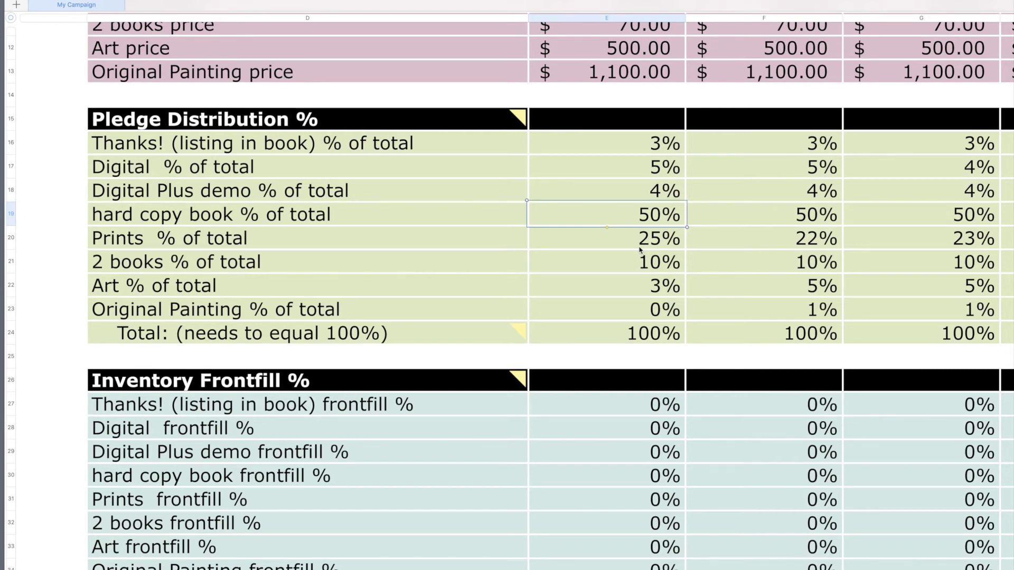
Step: Check the Meh pledge percentages for Thanks! and Digital, and select those for hard copy book, Prints and 2 books together
left_click(646, 149)
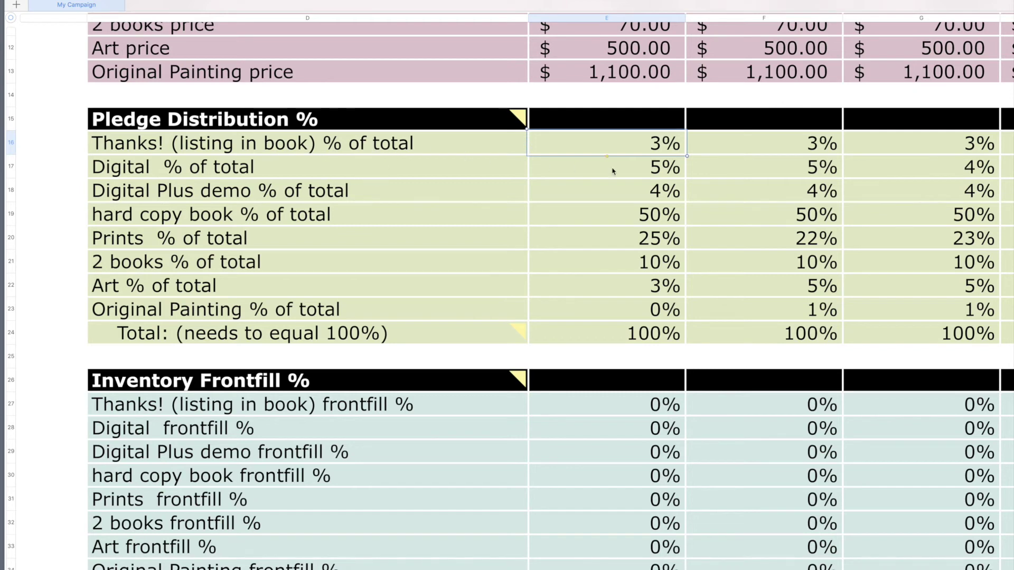
left_click(667, 151)
left_click(666, 168)
left_click(652, 221)
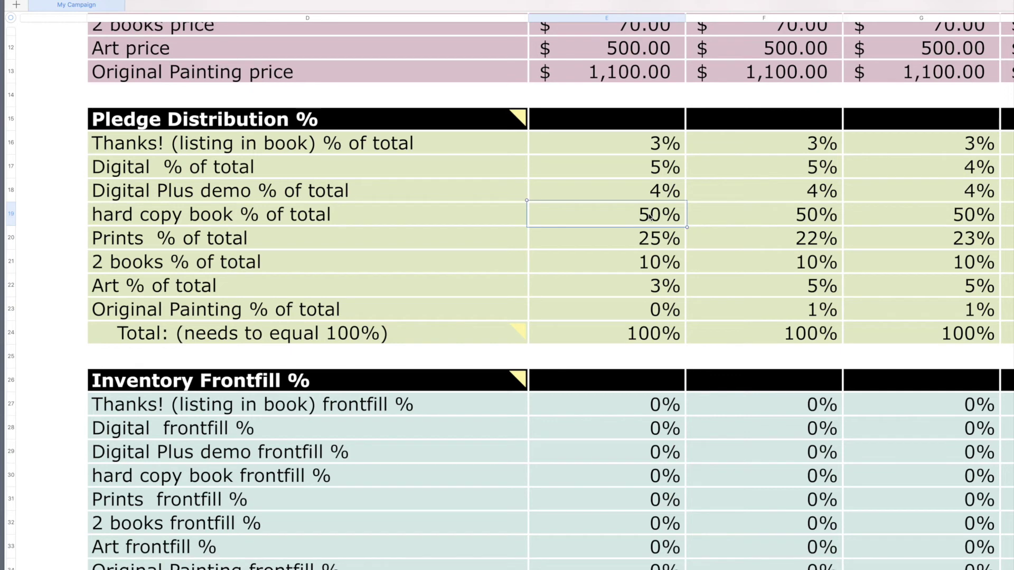
left_click(627, 241, "shift")
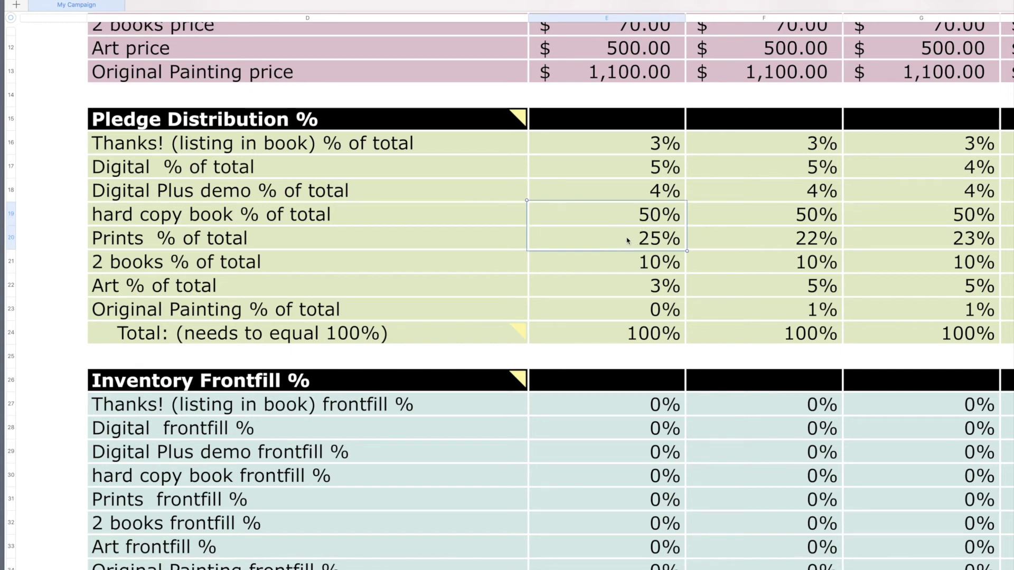
left_click(631, 262, "shift")
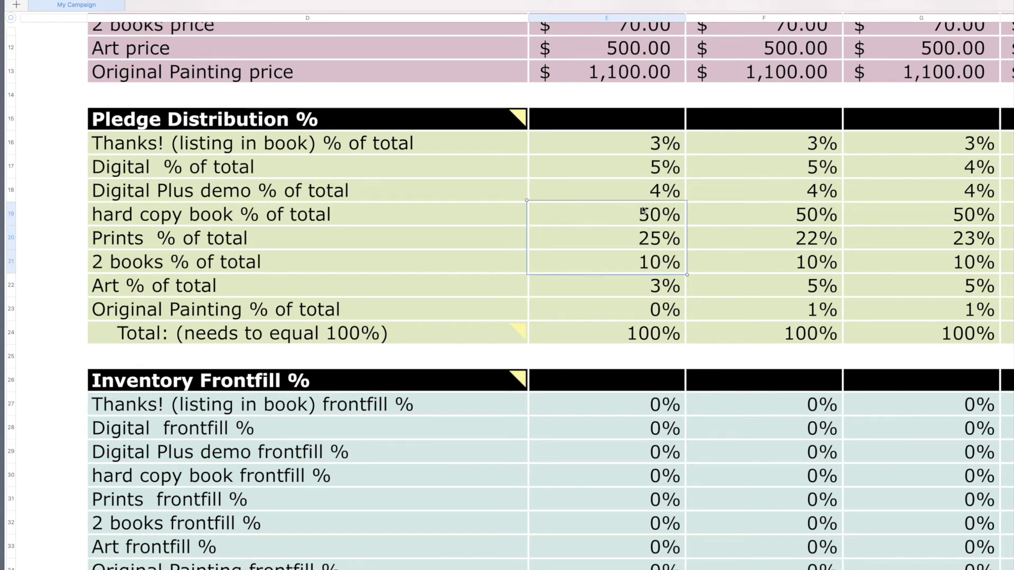
Step: Select the hard copy book, Prints and 2 books labels together and compare the pledge percentages across all scenarios
left_click(326, 213)
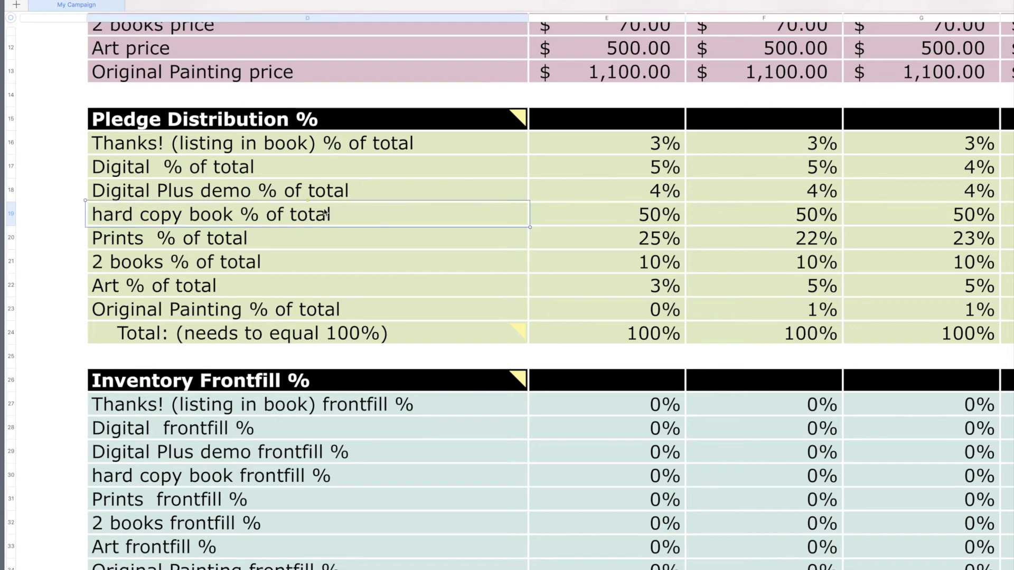
left_click(307, 242, "shift")
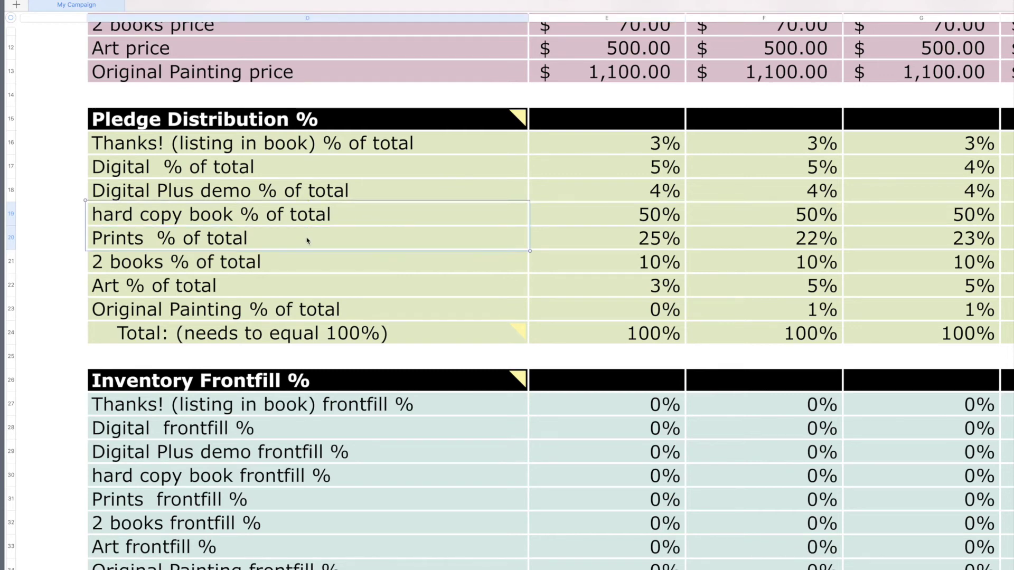
left_click(414, 265, "shift")
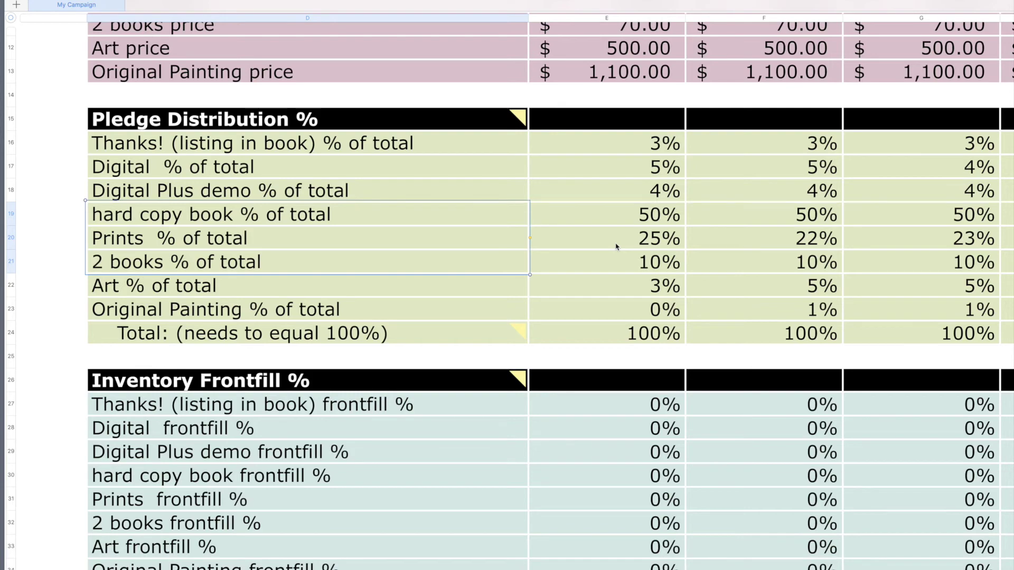
scroll(617, 247, "up", 5)
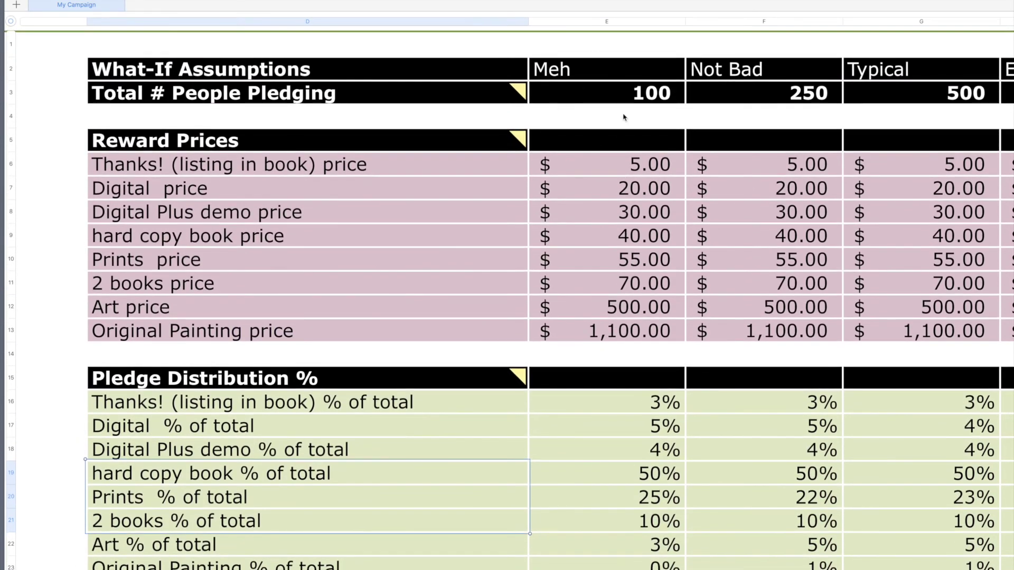
scroll(606, 281, "down", 6)
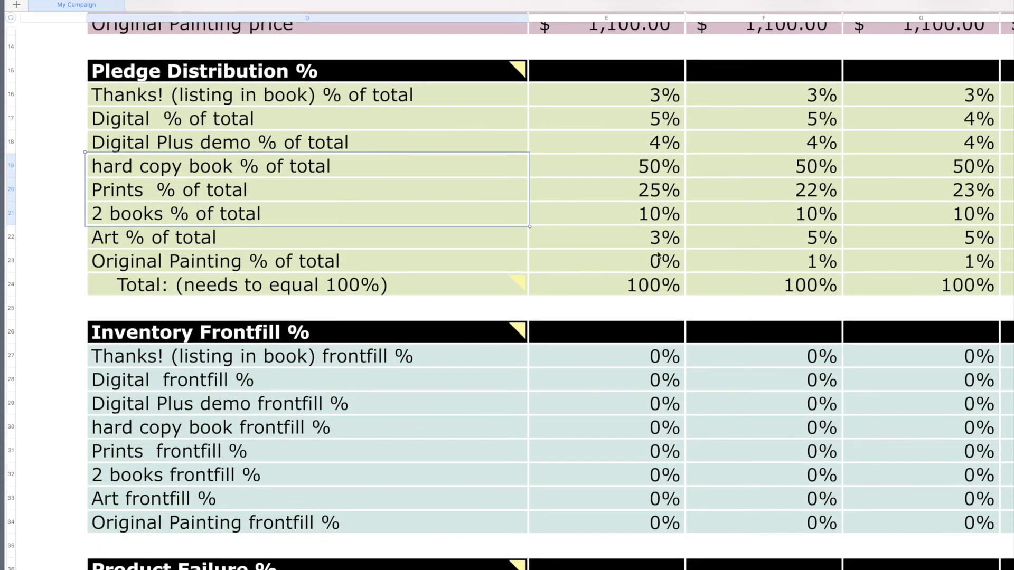
scroll(658, 256, "right", 3)
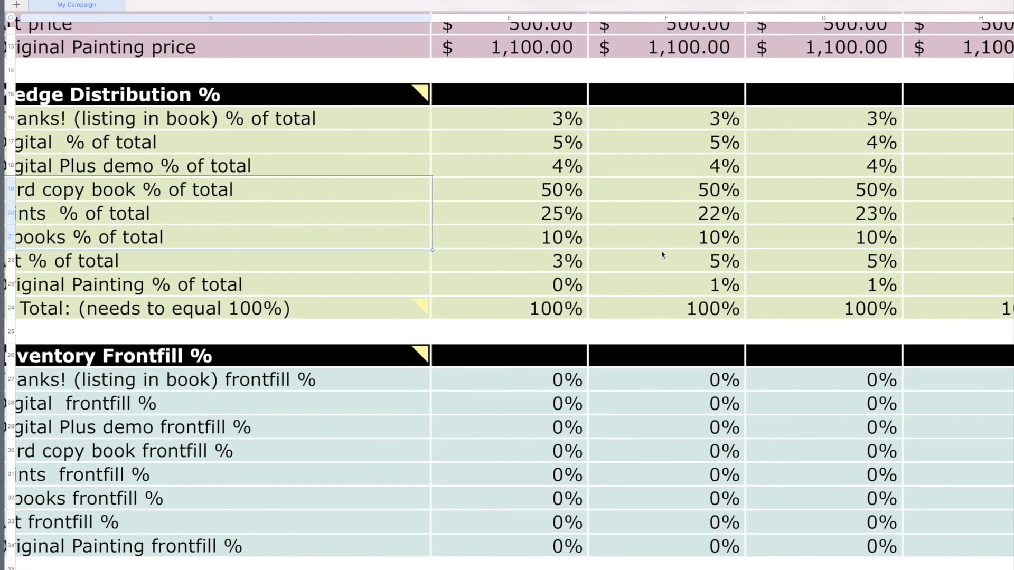
scroll(663, 256, "right", 4)
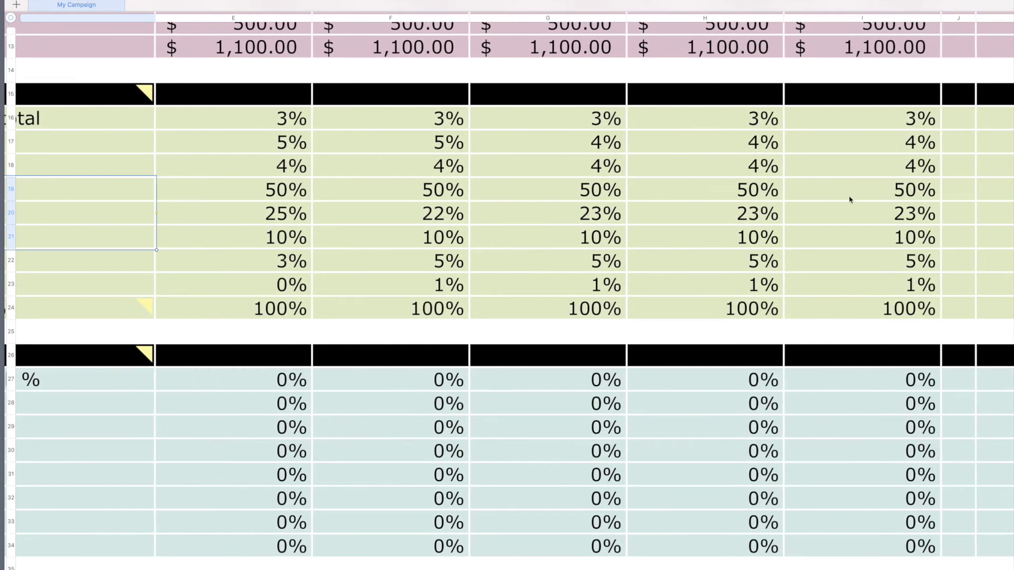
scroll(597, 312, "left", 8)
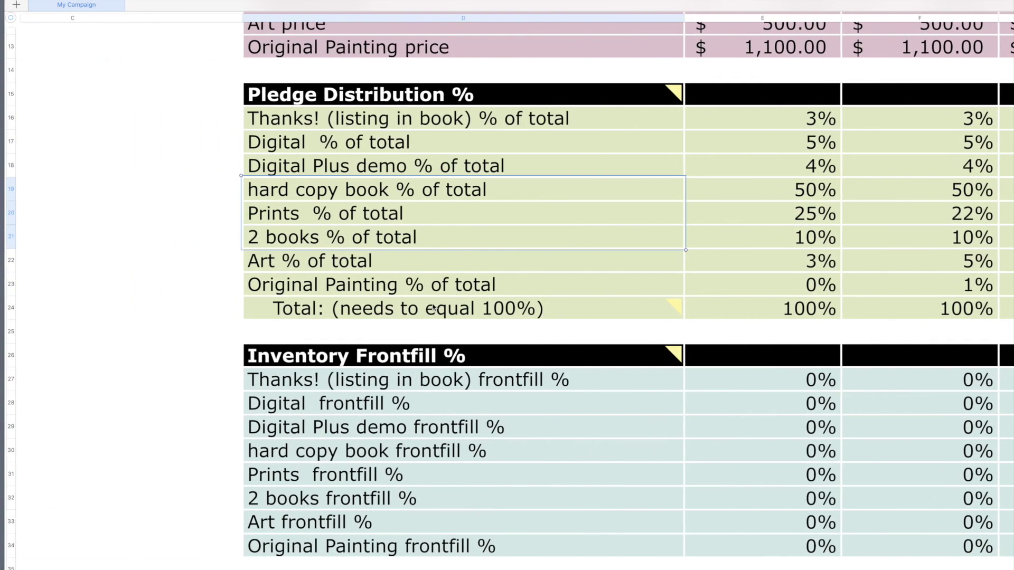
Step: Go through the Meh pledge percentages from Thanks! (listing in book) down to the Total row
left_click(746, 128)
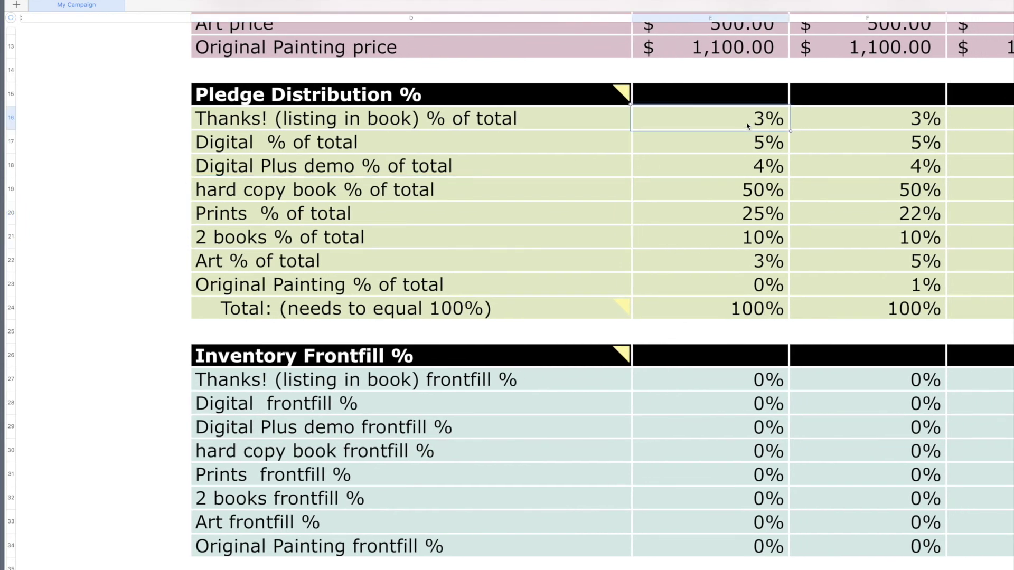
left_click(741, 146)
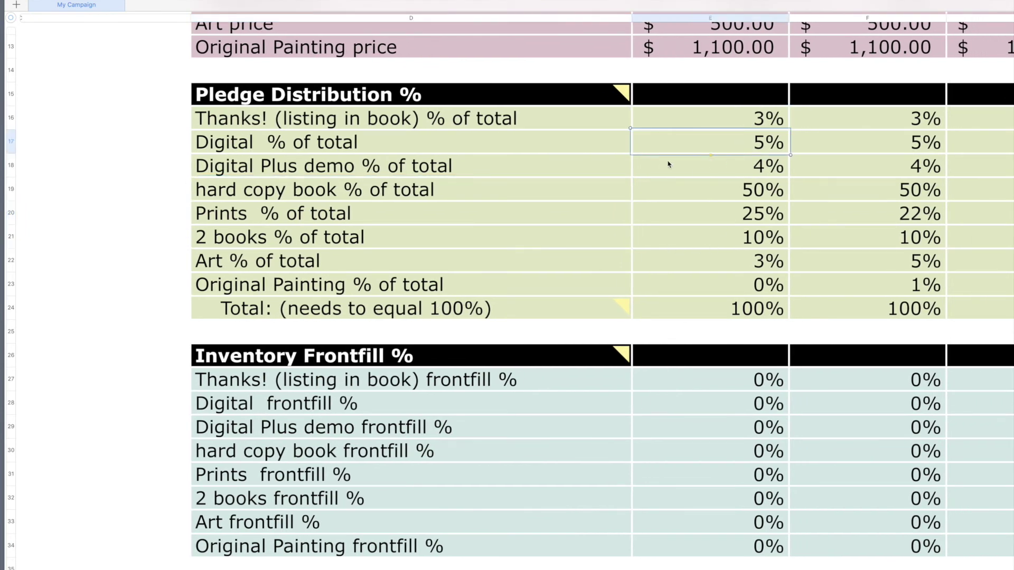
left_click(705, 167)
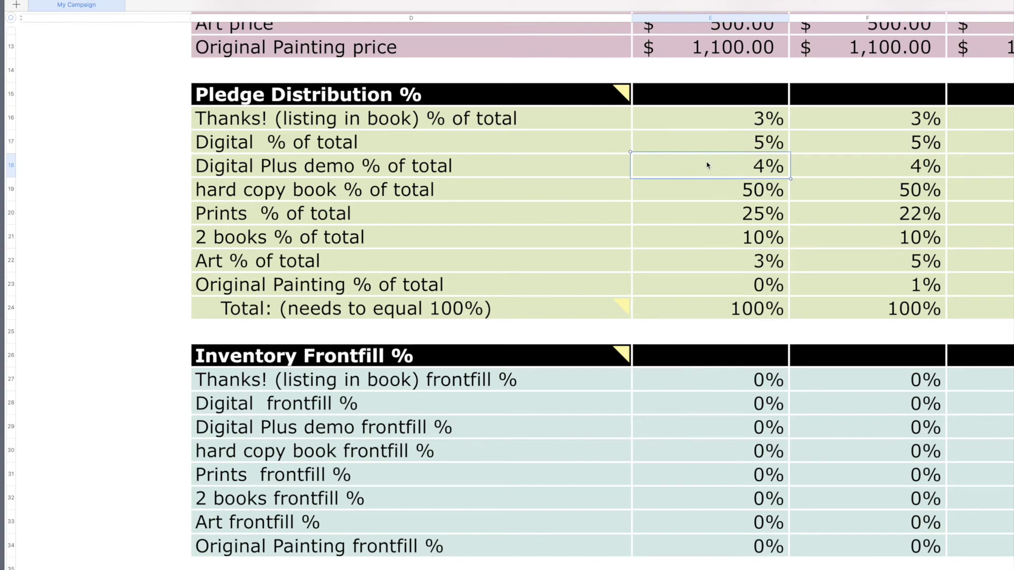
left_click(714, 194)
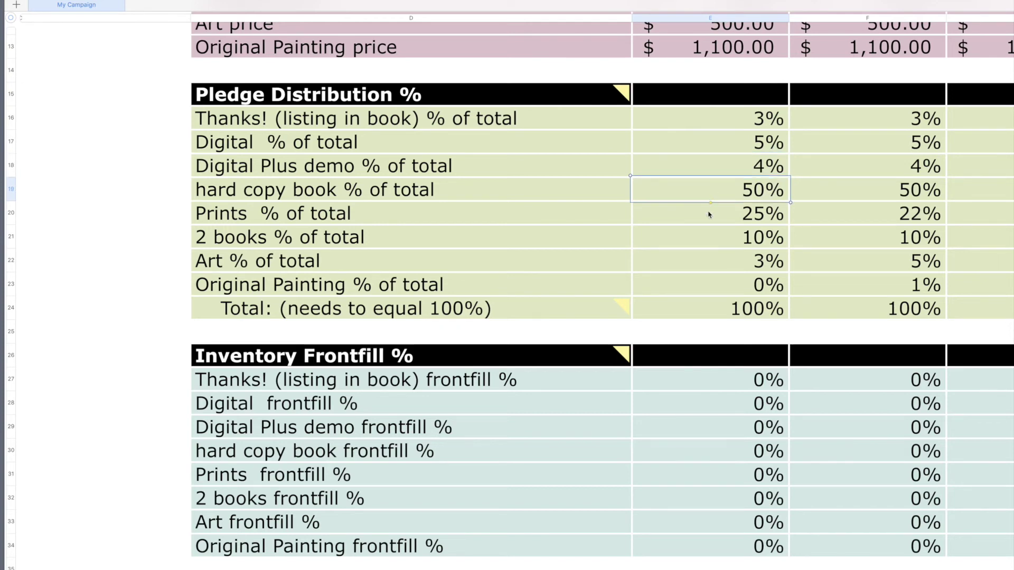
left_click(709, 215)
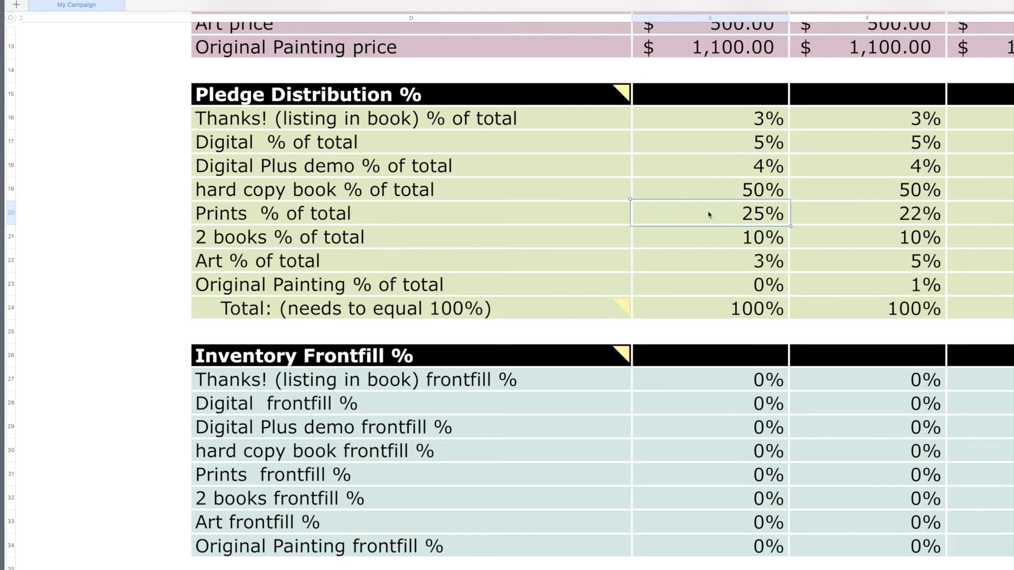
left_click(710, 236)
left_click(718, 280)
left_click(719, 306)
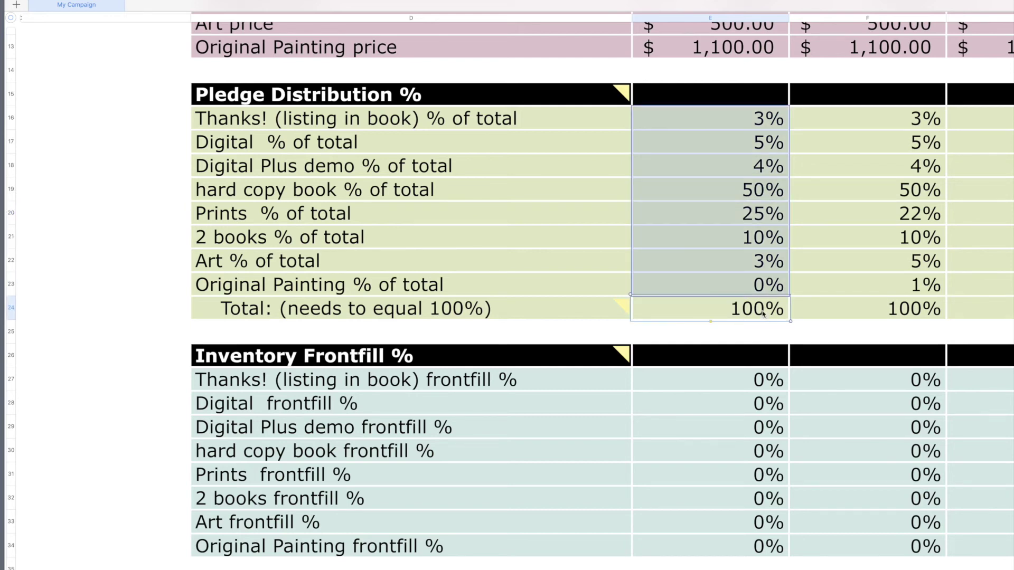
Step: Move on from the pledge total to the Inventory Frontfill % section and select its heading
scroll(751, 315, "down", 3)
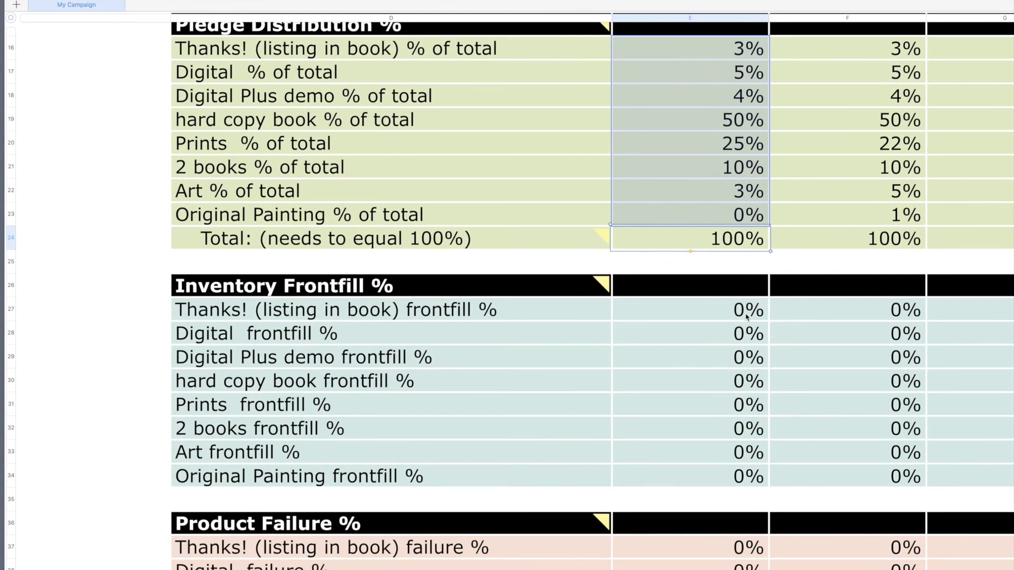
scroll(693, 264, "down", 2)
scroll(693, 264, "right", 1)
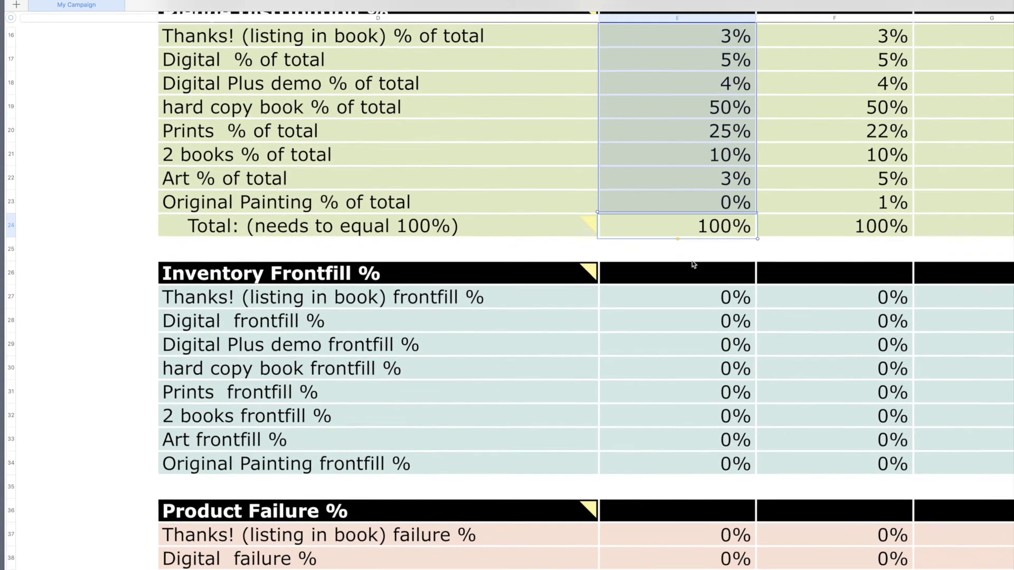
left_click(94, 205)
scroll(95, 205, "down", 4)
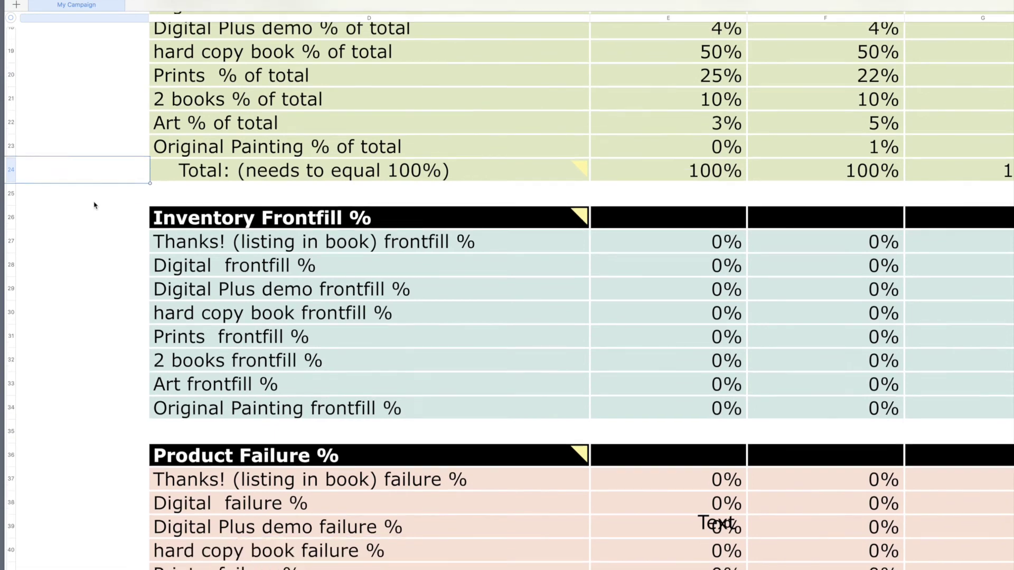
left_click(206, 154)
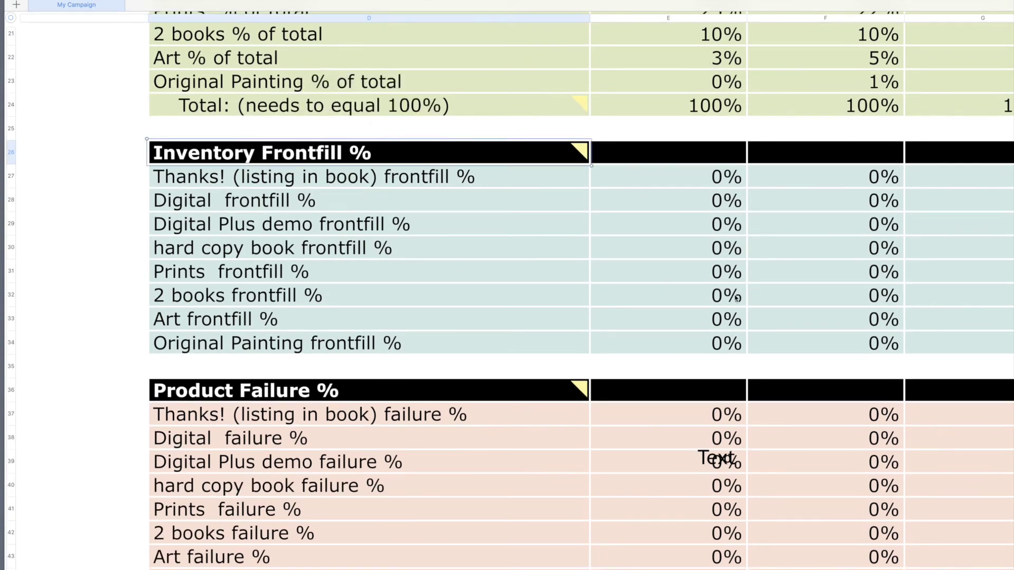
scroll(737, 297, "right", 1)
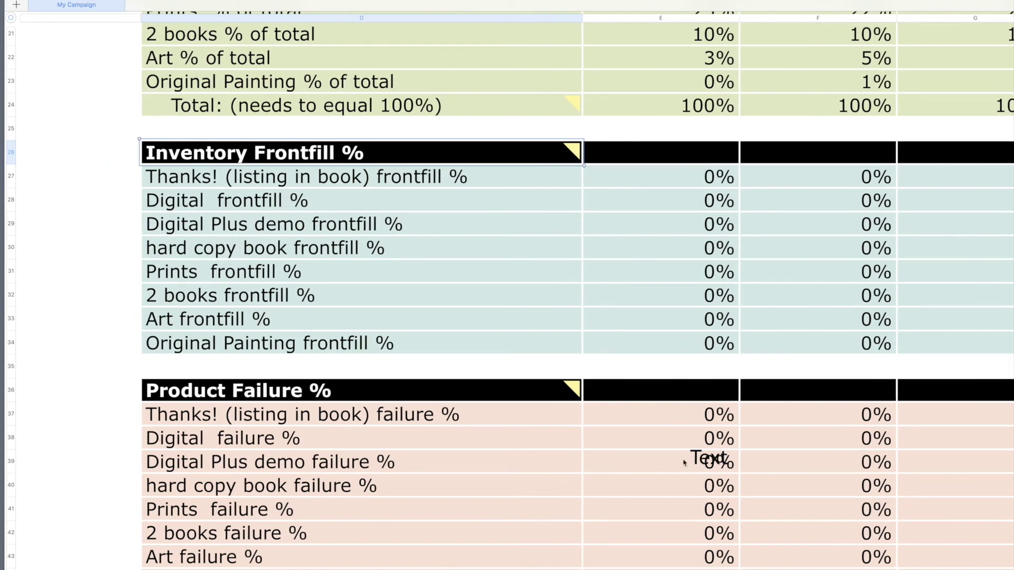
Step: Delete the stray text box lying over the Digital Plus demo failure % value in the Meh column
left_click(704, 462)
key("Delete")
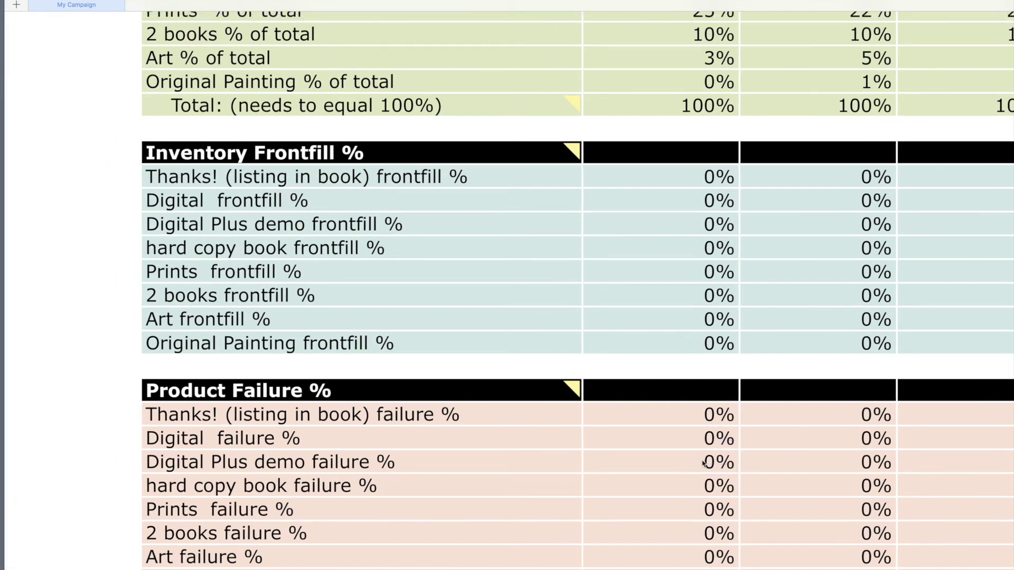
left_click(110, 204)
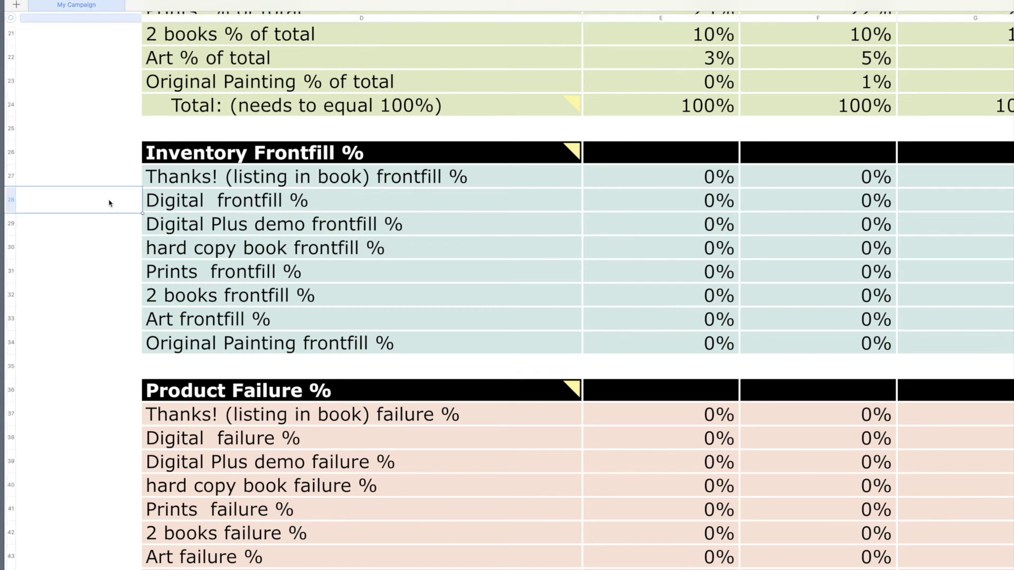
Step: Examine the Inventory Frontfill % section, returning to its heading and checking the frontfill rows of the reward tiers
left_click(186, 158)
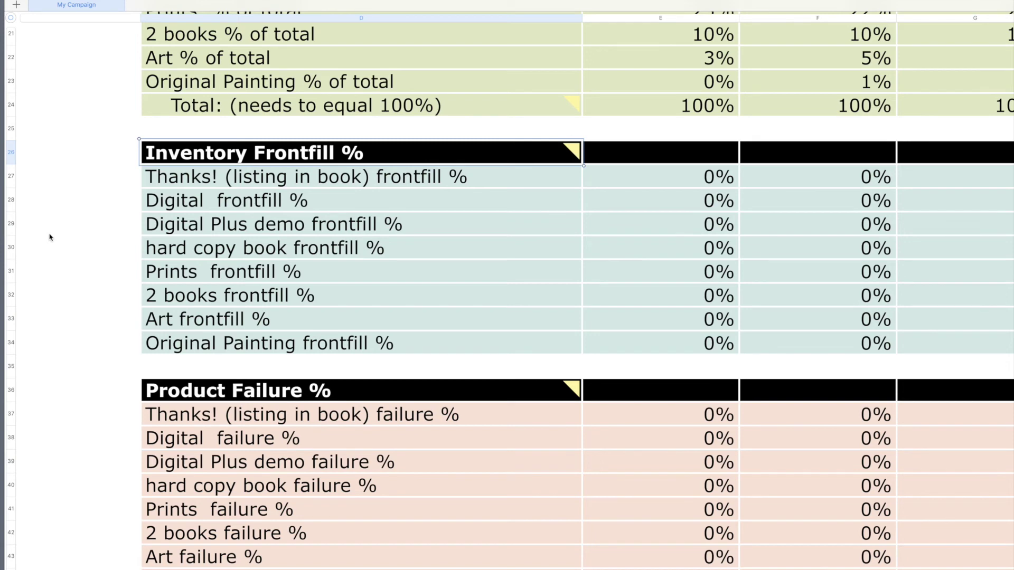
scroll(50, 238, "down", 1)
scroll(50, 238, "down", 2)
scroll(50, 237, "right", 3)
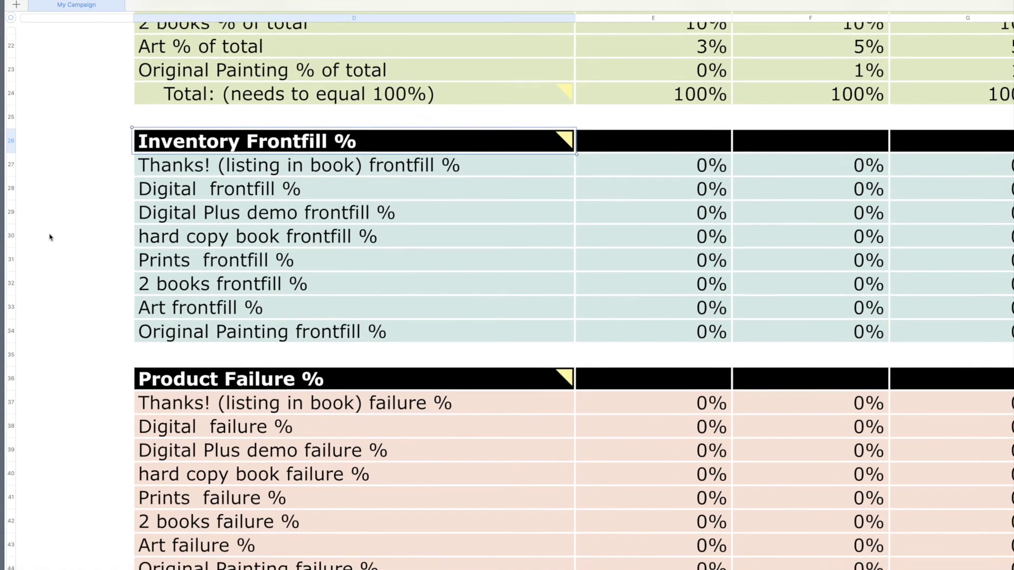
left_click(147, 130)
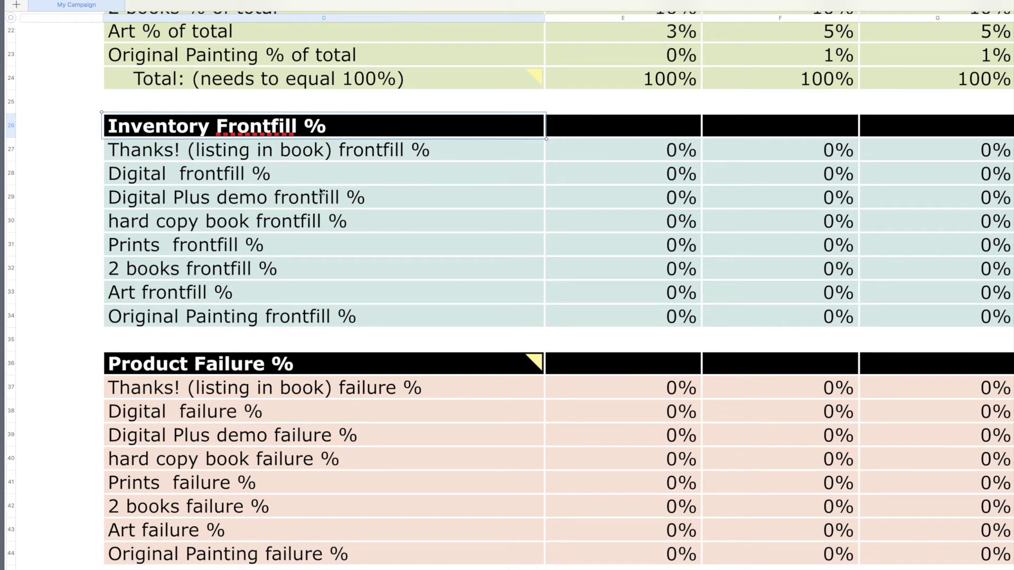
Step: Select the Product Failure % heading and review the failure percentages listed for each reward tier
scroll(214, 225, "down", 5)
left_click(214, 224)
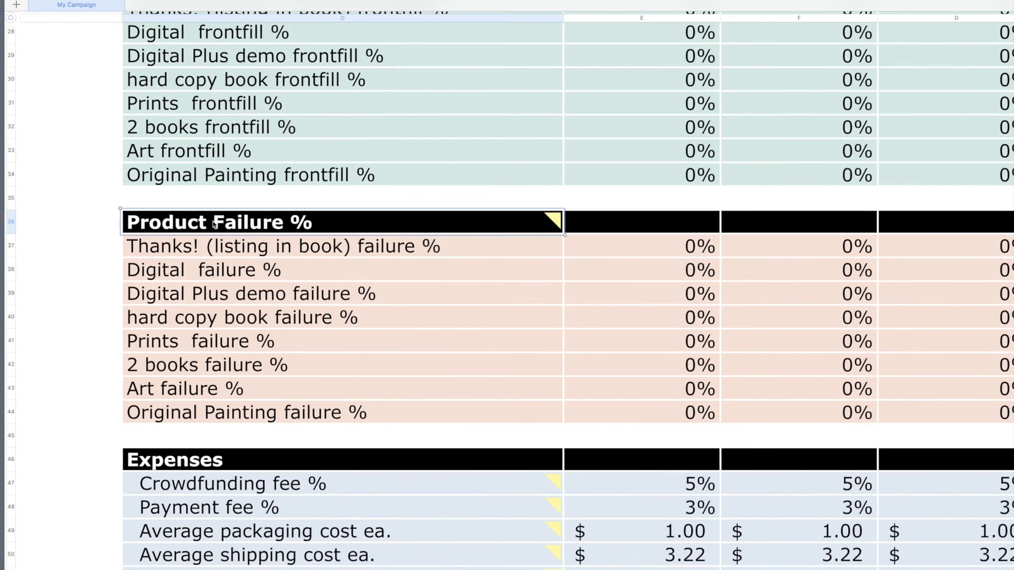
scroll(214, 224, "down", 3)
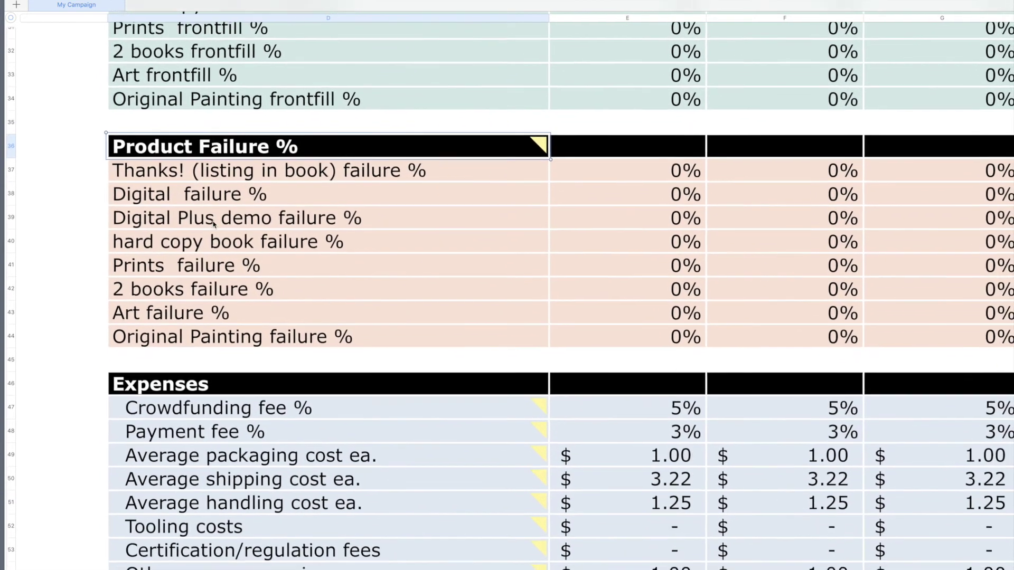
scroll(214, 225, "down", 1)
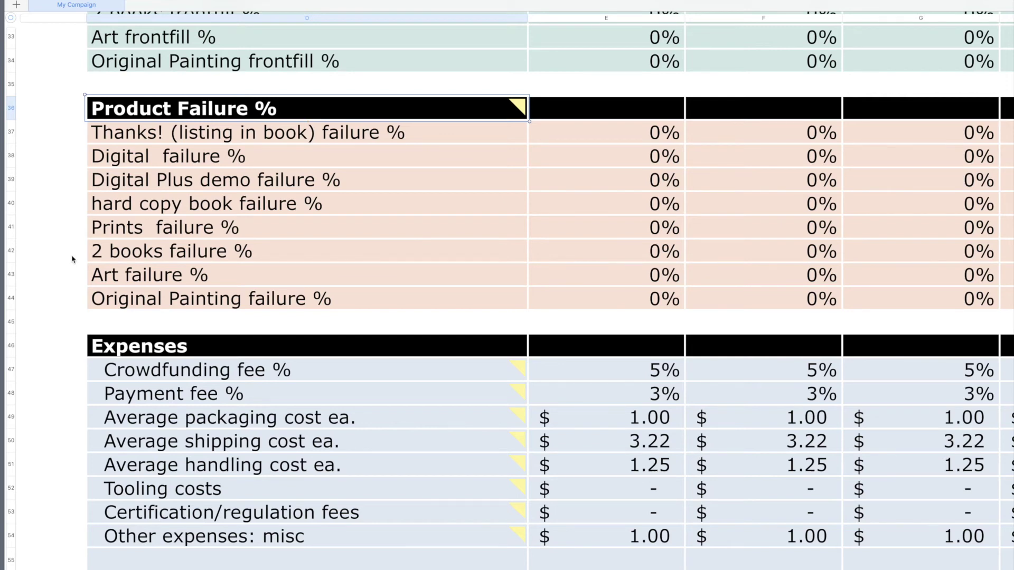
Step: Review the Expenses section, checking the Meh crowdfunding fee and payment fee percentages and selecting both together
scroll(72, 259, "down", 5)
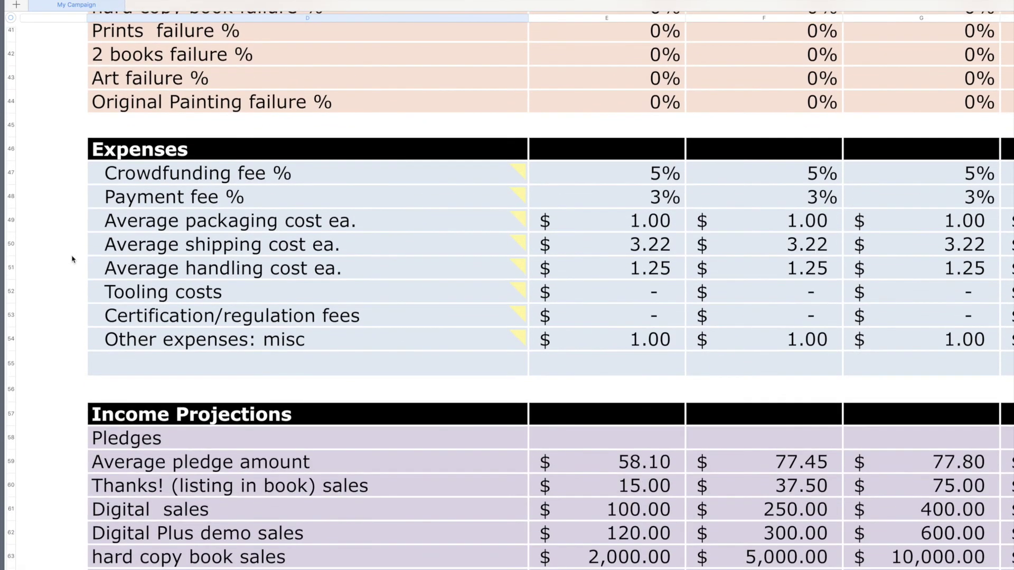
scroll(73, 259, "down", 1)
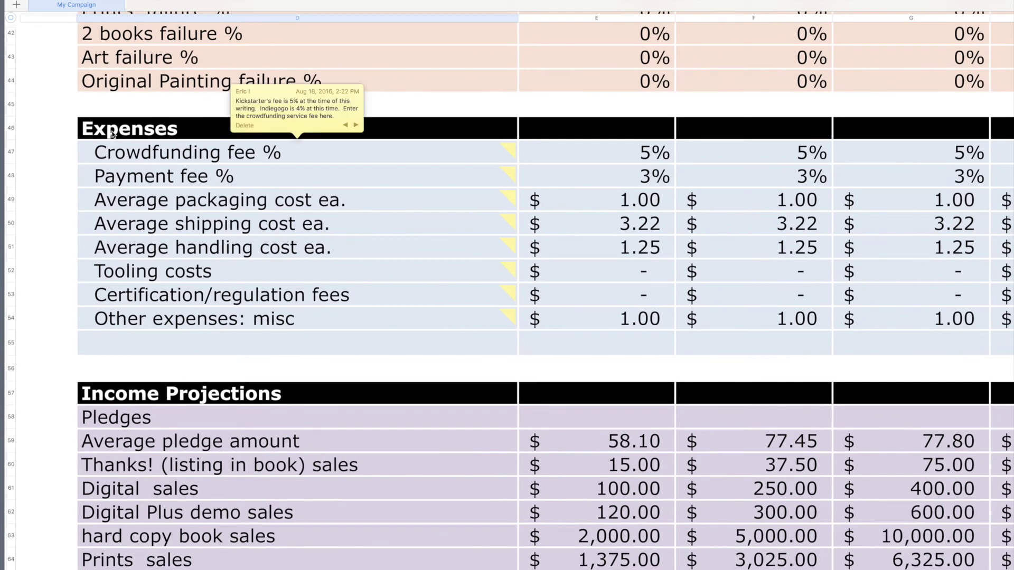
left_click(112, 134)
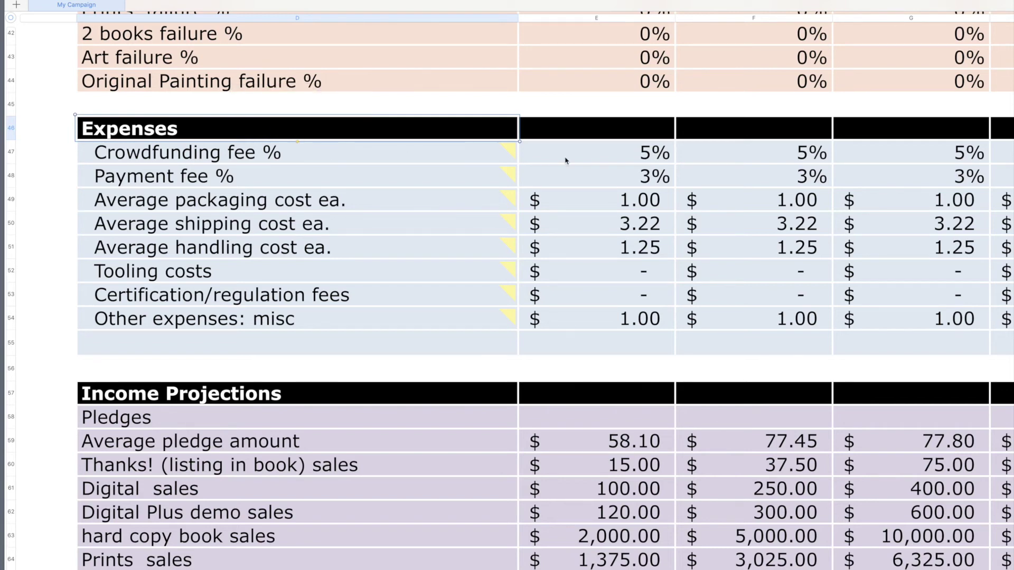
left_click(627, 152)
scroll(596, 192, "right", 2)
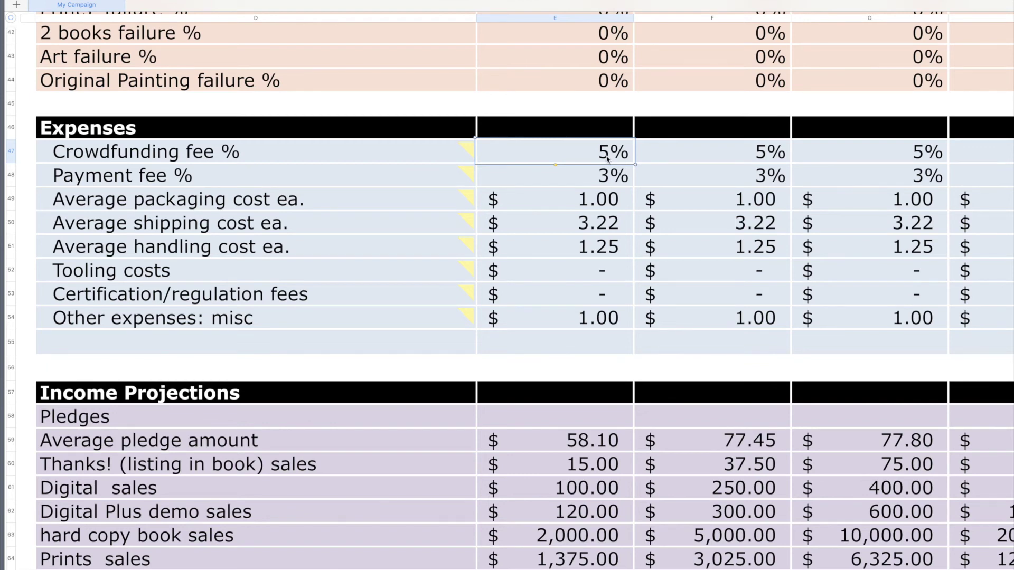
left_click(591, 178)
mouse_move(422, 176)
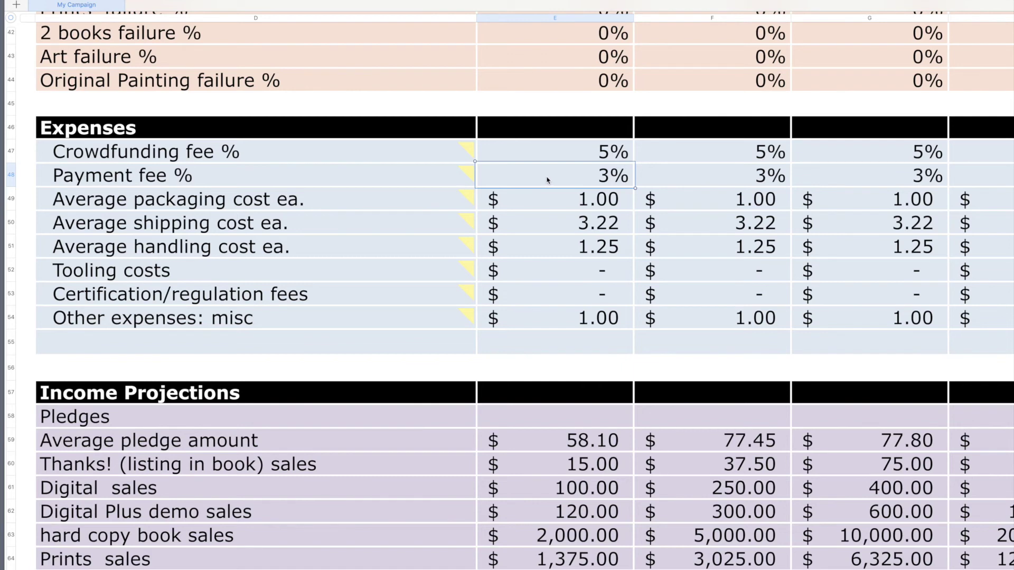
left_click(567, 157, "shift")
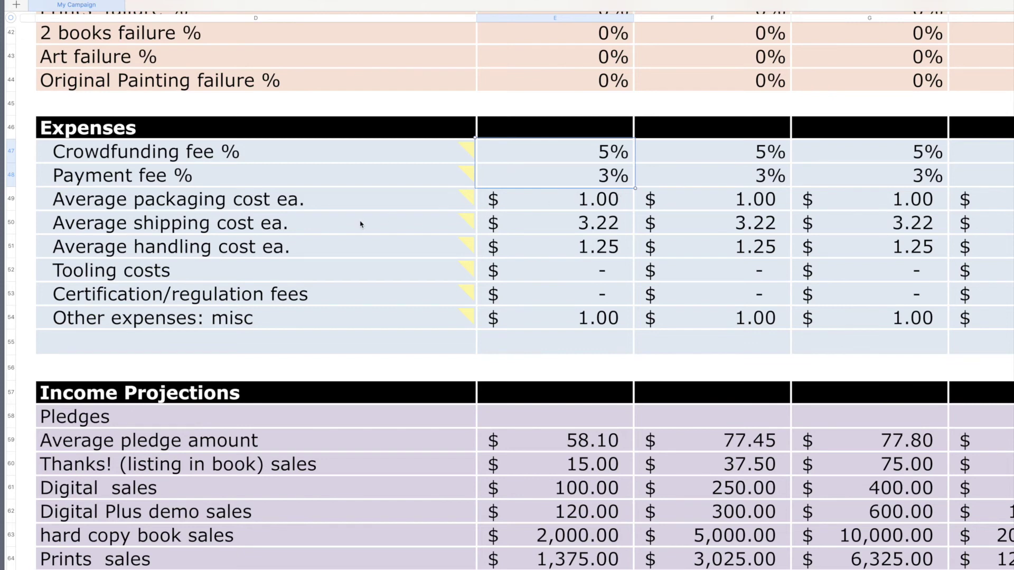
Step: Check the average packaging cost and average shipping cost per item in the Meh scenario
left_click(595, 206)
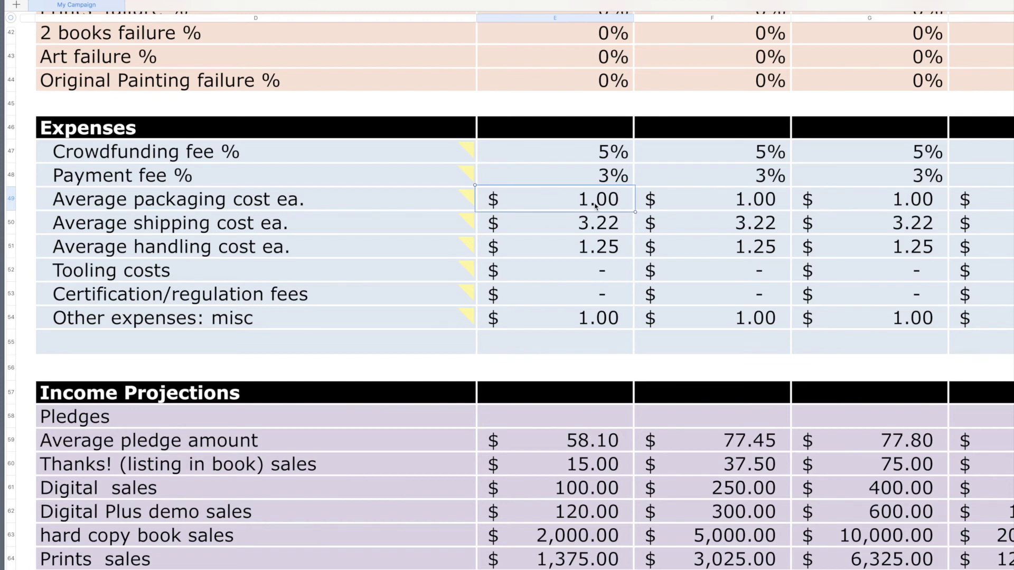
scroll(595, 206, "down", 2)
left_click(604, 206)
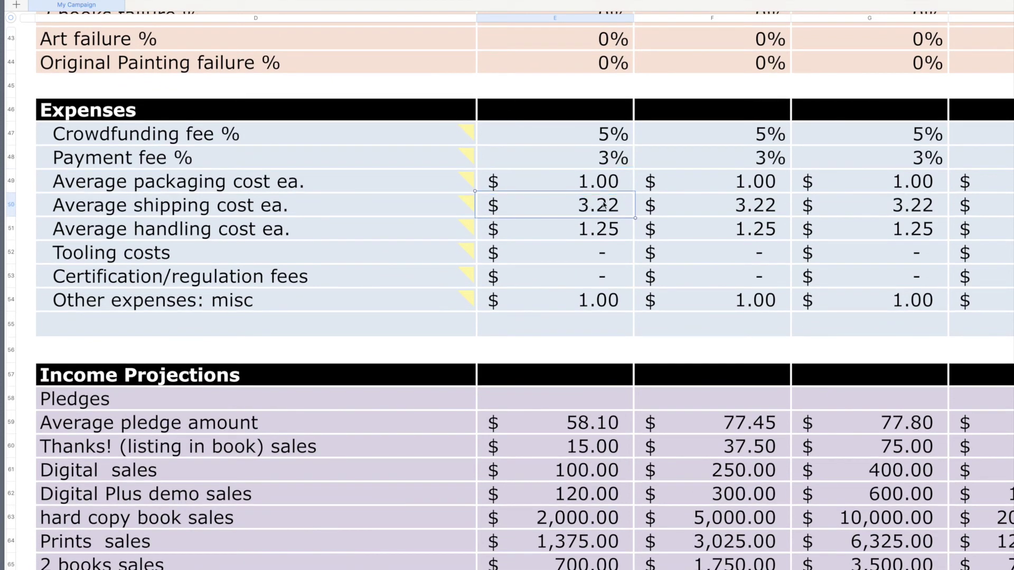
Step: Check the average handling cost and miscellaneous expenses in the Meh scenario, and read the comment on certification/regulation fees
scroll(604, 205, "down", 4)
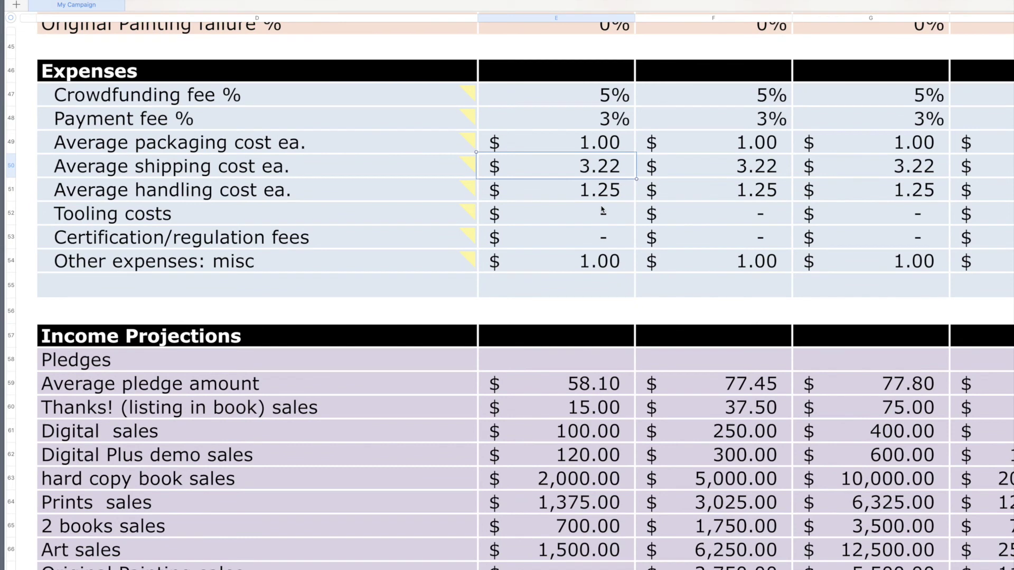
left_click(585, 195)
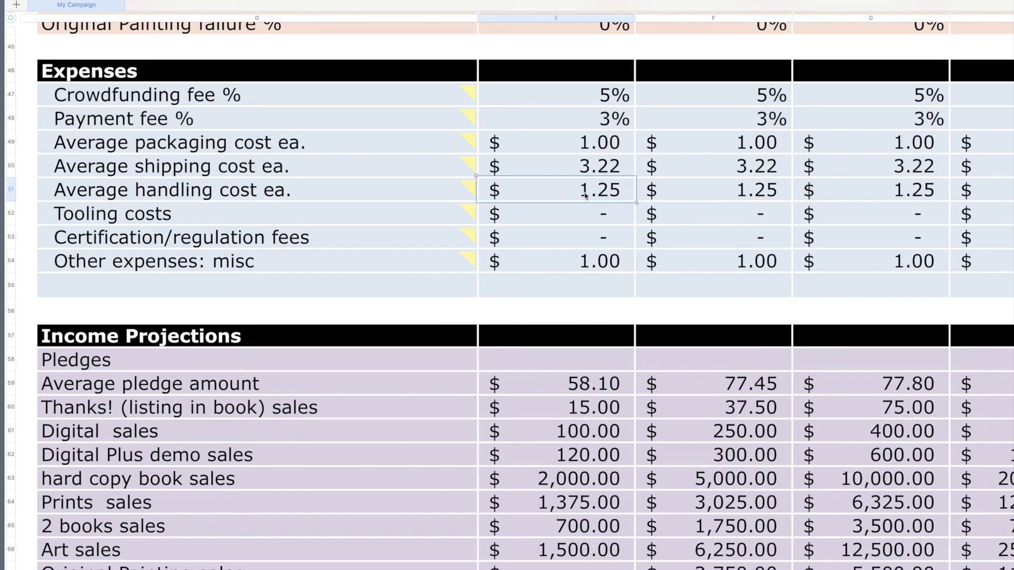
left_click(601, 267)
scroll(601, 267, "down", 1)
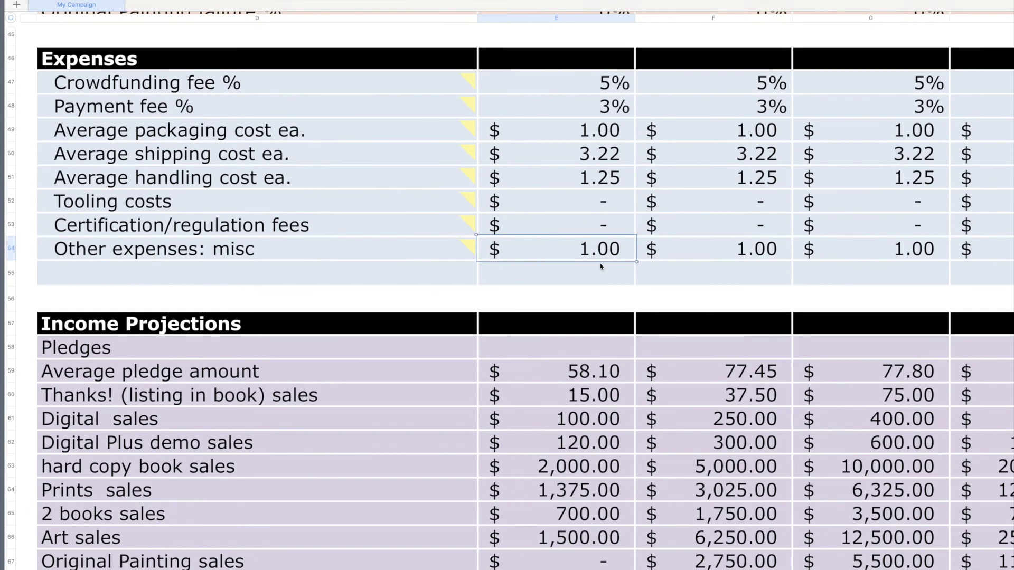
scroll(600, 267, "down", 4)
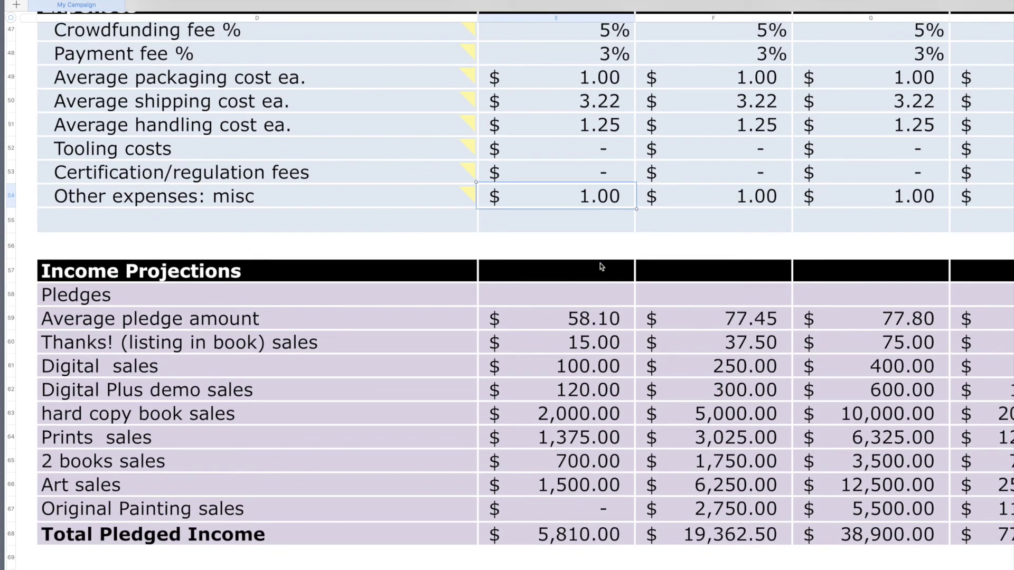
scroll(600, 263, "up", 4)
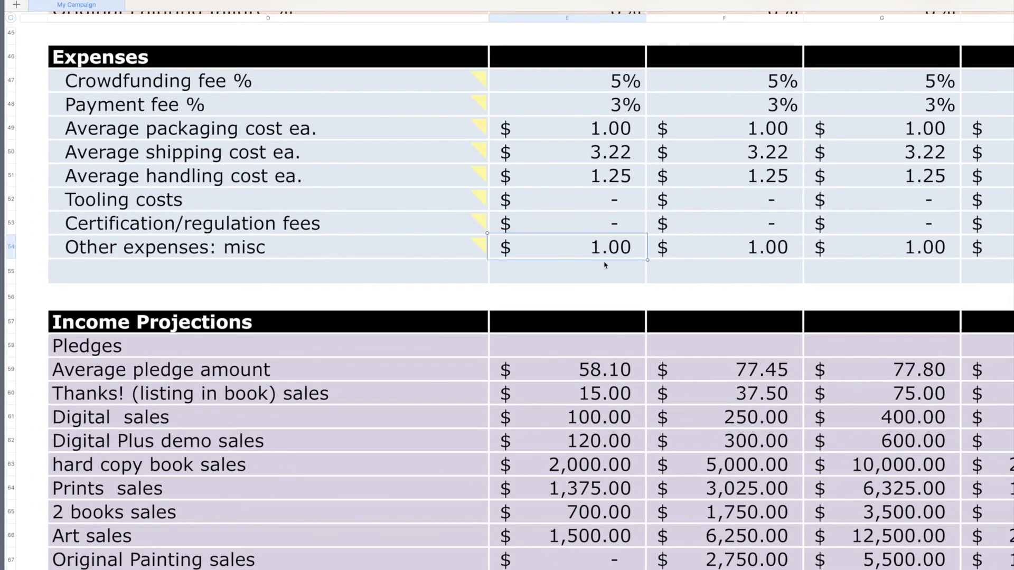
mouse_move(294, 231)
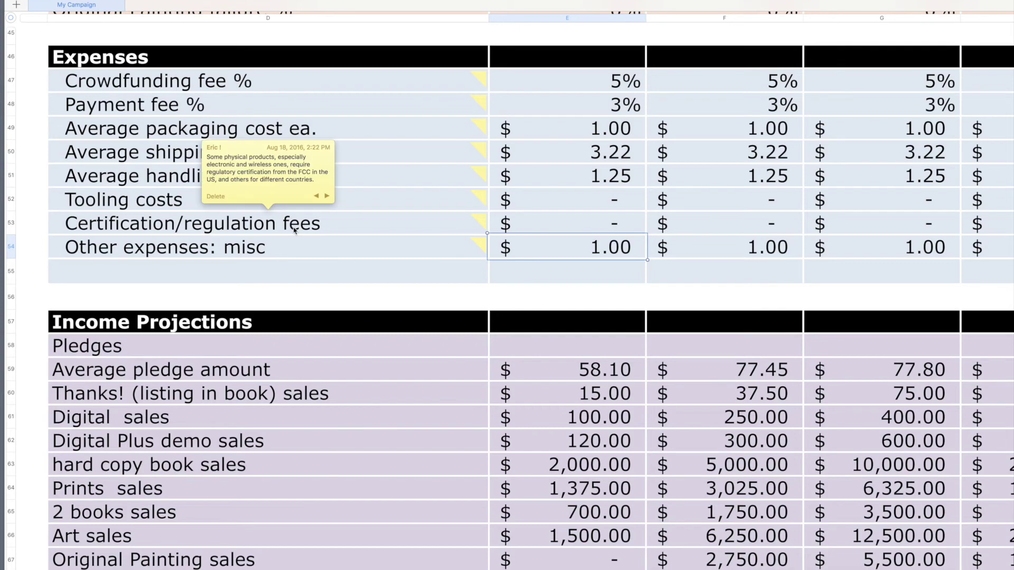
Step: Review the per-reward Cost @ Quantity tables, going back to the hard copy book costs
scroll(294, 230, "down", 1)
scroll(294, 231, "left", 15)
scroll(294, 231, "up", 8)
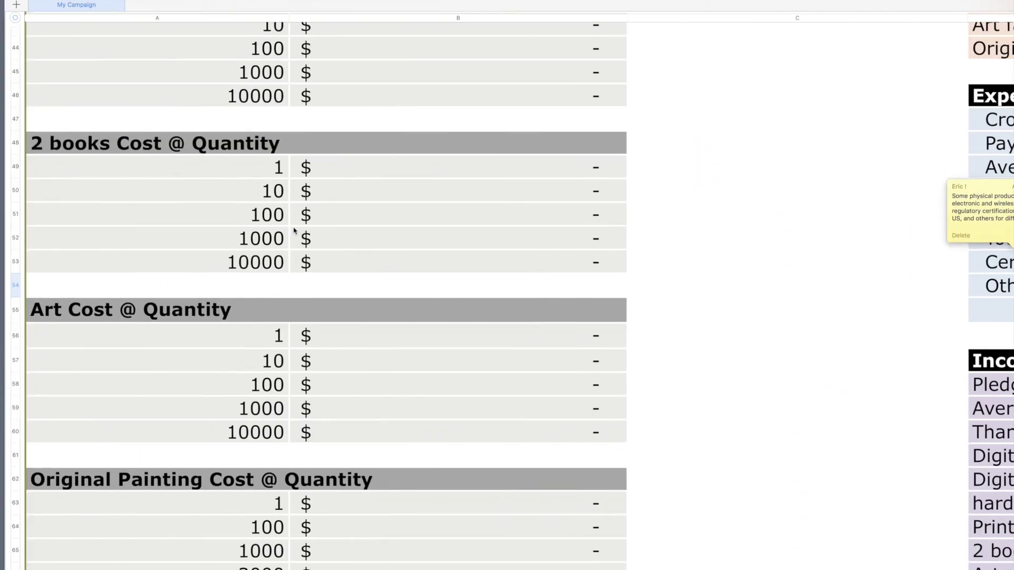
scroll(294, 231, "up", 10)
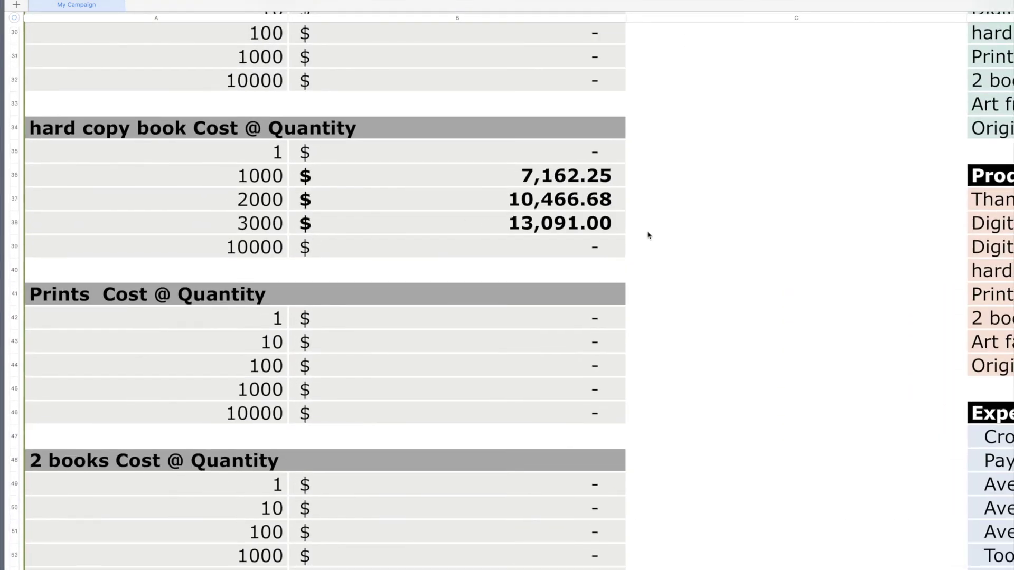
Step: Return to the Income Projections section and view the pledge sales rows across the scenarios
scroll(589, 227, "right", 15)
scroll(589, 227, "right", 15)
scroll(589, 227, "down", 20)
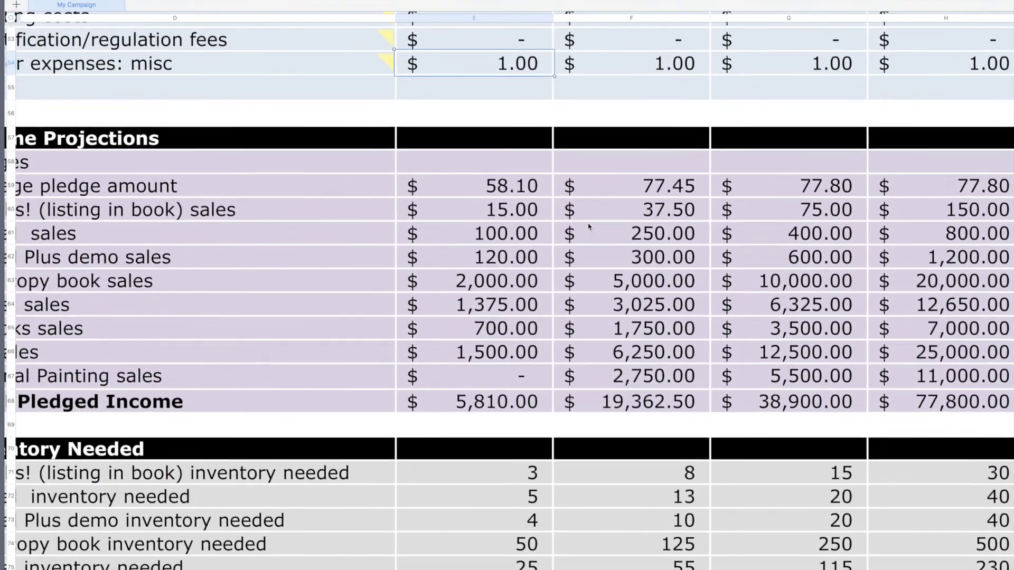
scroll(588, 227, "left", 3)
scroll(589, 227, "down", 2)
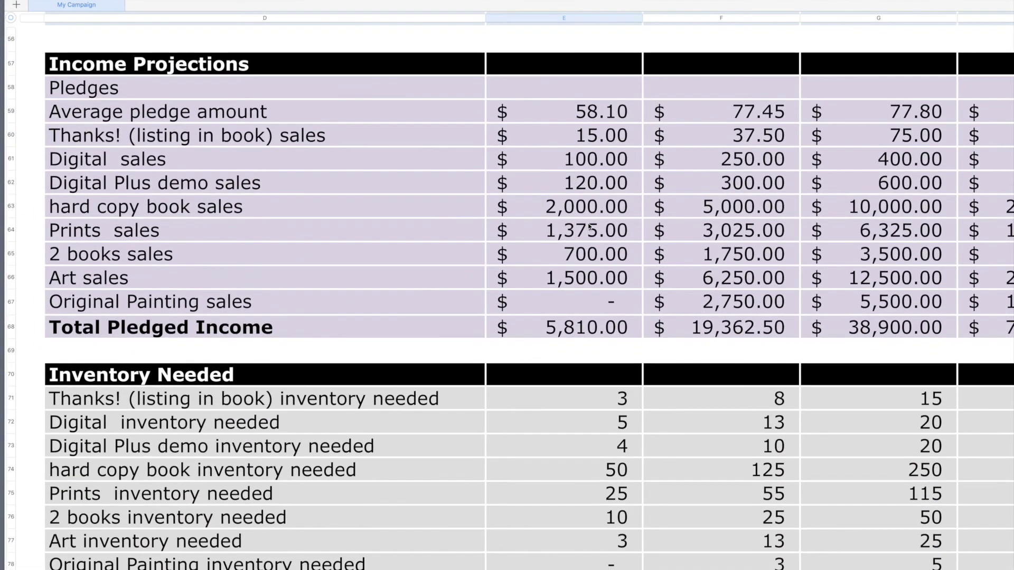
Step: Check the total number of people pledging in the Meh, Not Bad and Typical scenarios
scroll(589, 226, "up", 20)
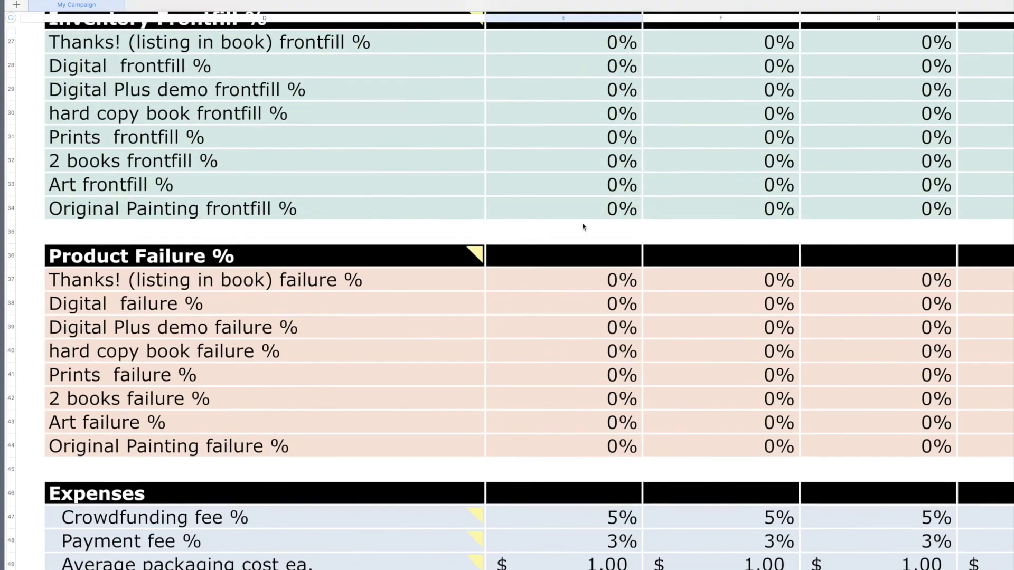
scroll(583, 227, "up", 10)
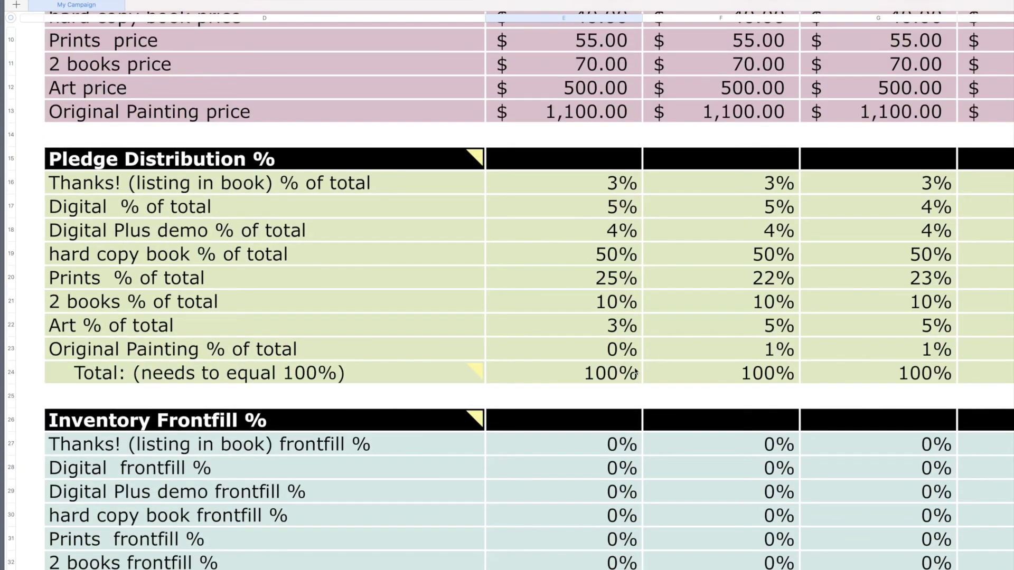
scroll(545, 333, "up", 8)
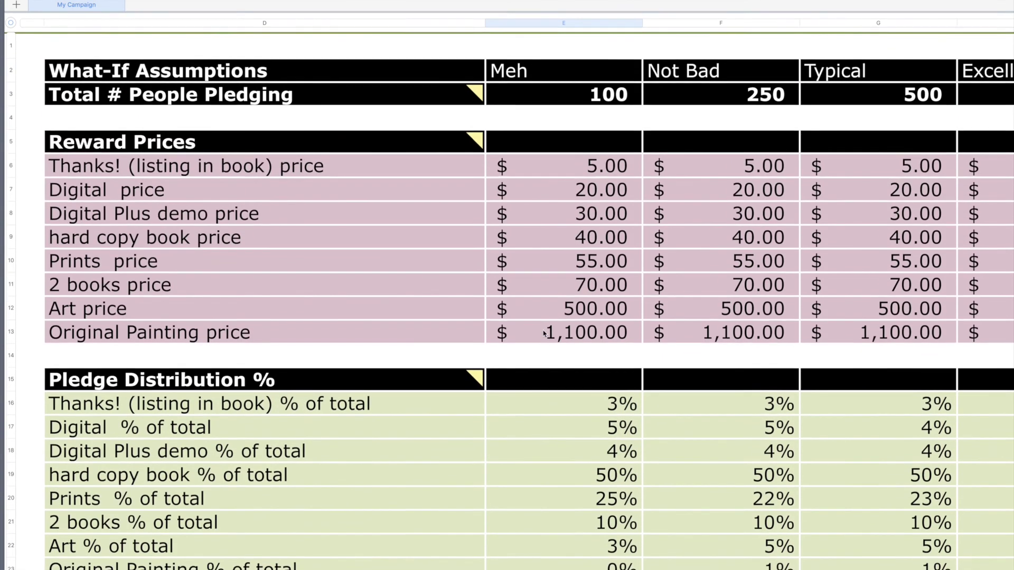
left_click(615, 100)
left_click(714, 99)
left_click(877, 97)
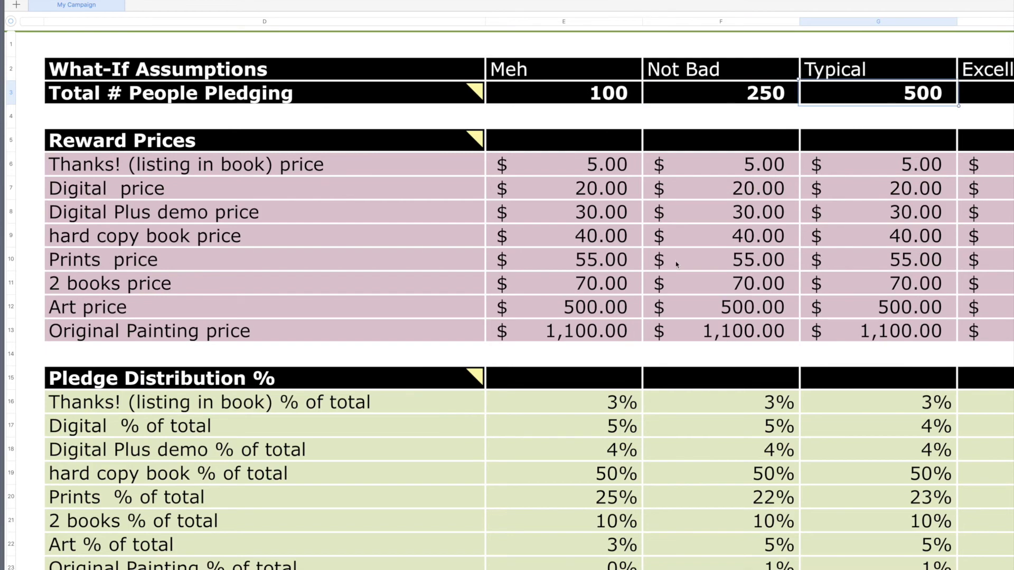
Step: Check the average pledge amount and Total Pledged Income for the Meh scenario in Income Projections
scroll(709, 233, "down", 20)
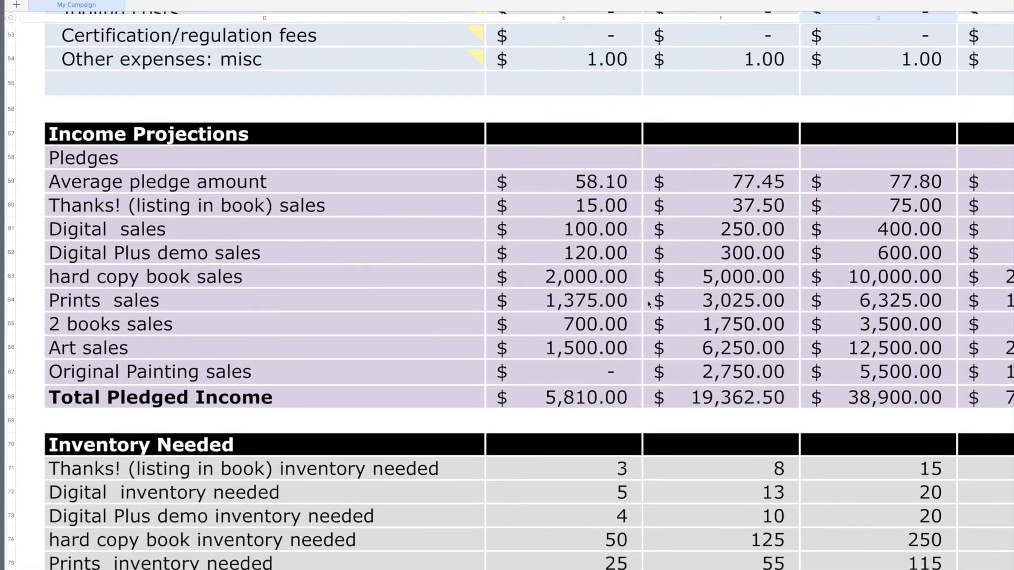
scroll(649, 304, "down", 1)
left_click(578, 157)
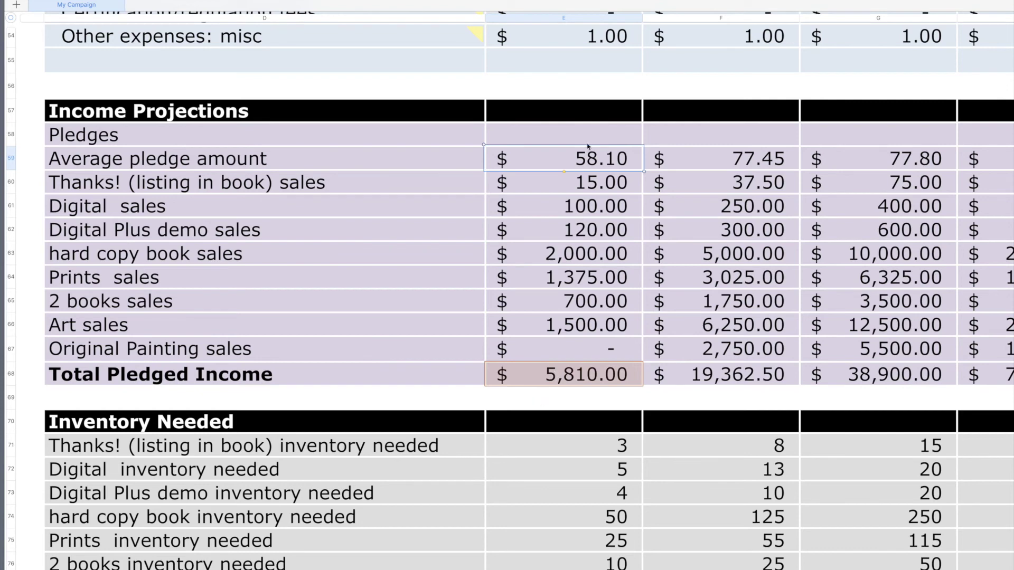
left_click(551, 383)
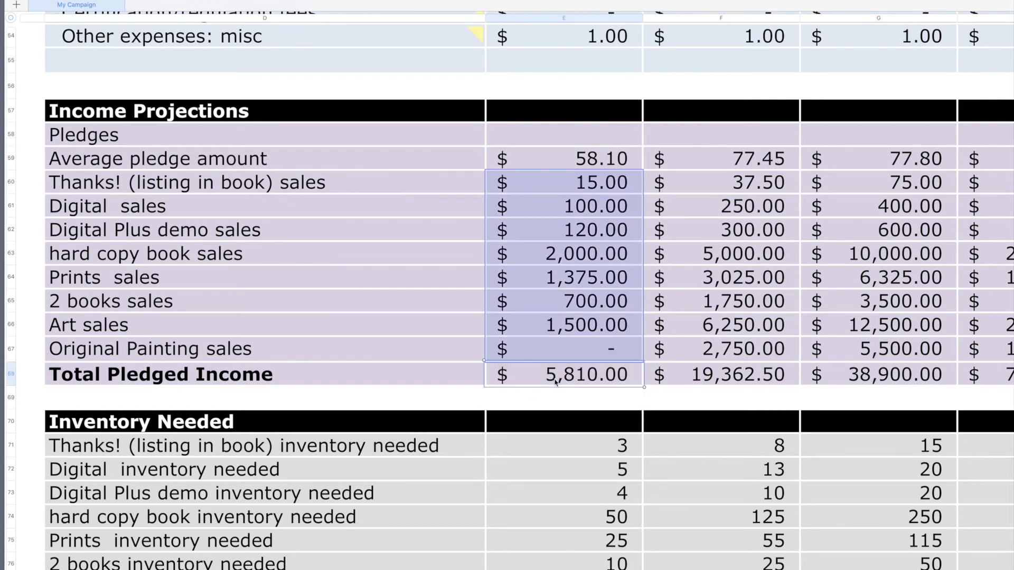
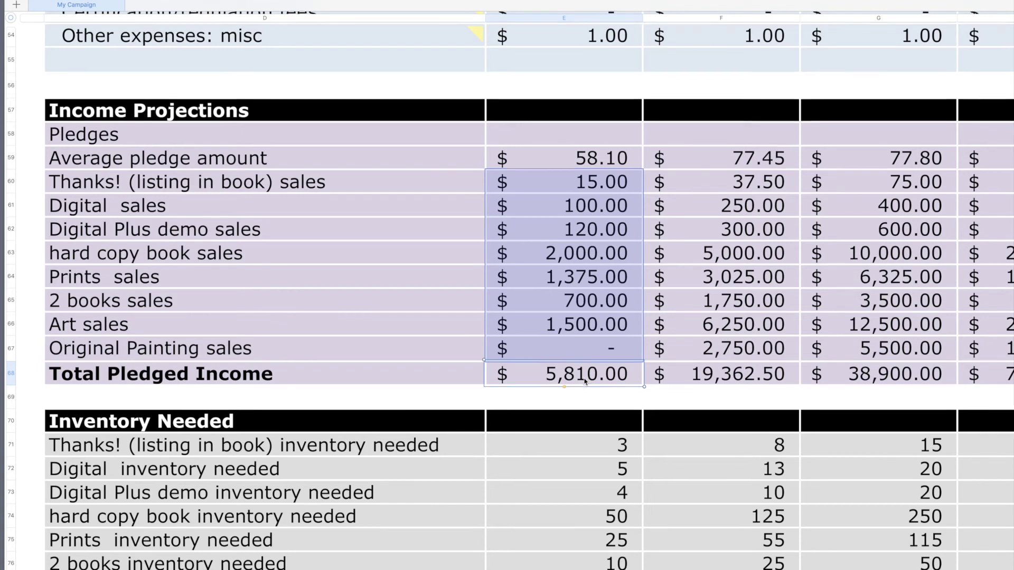
Step: Check the Not Bad scenario's Total Pledged Income and compare it with its reward prices and pledge distribution
scroll(585, 382, "down", 1)
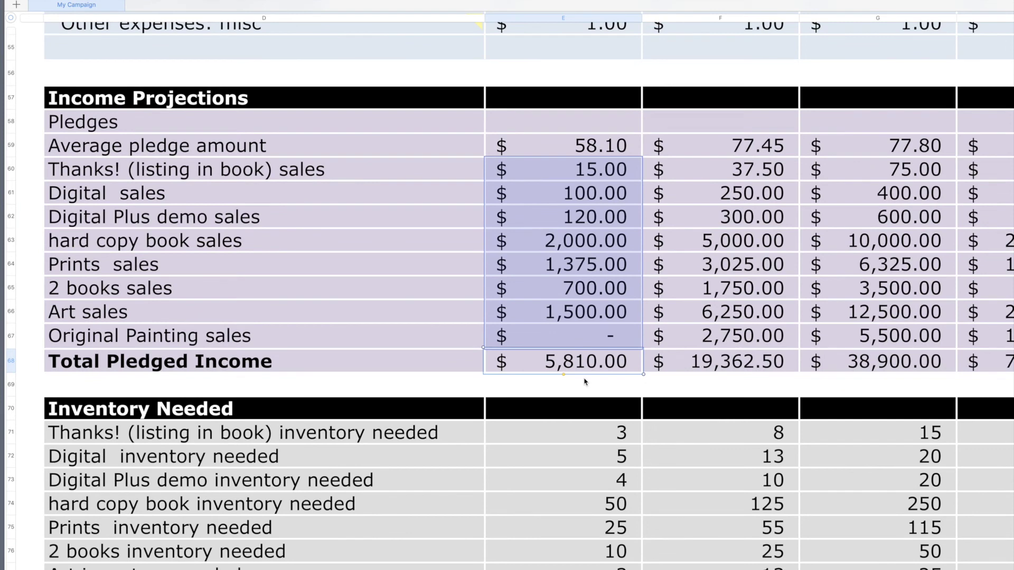
scroll(585, 382, "right", 5)
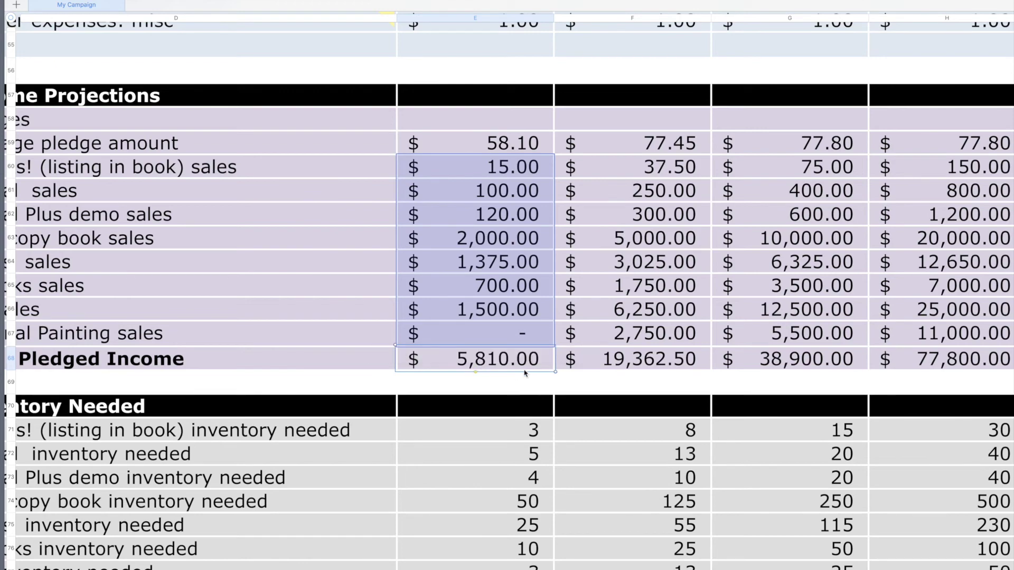
scroll(539, 369, "right", 4)
left_click(549, 360)
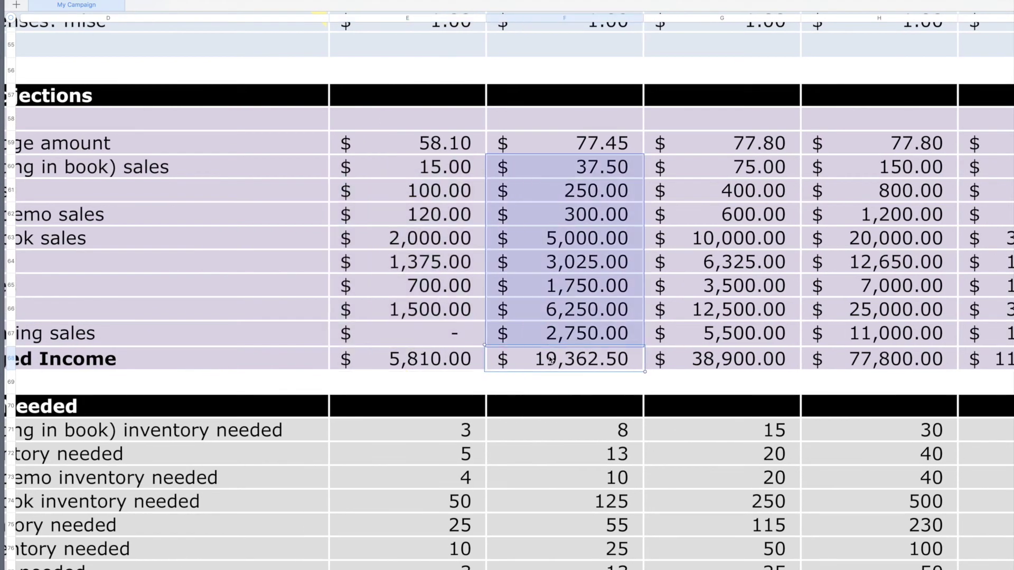
scroll(550, 360, "up", 20)
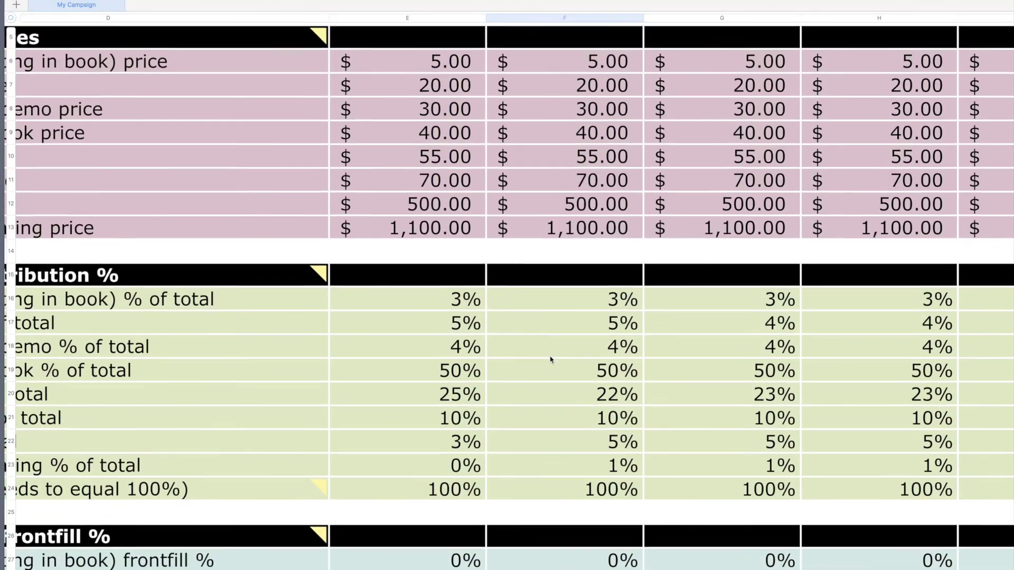
scroll(550, 360, "down", 20)
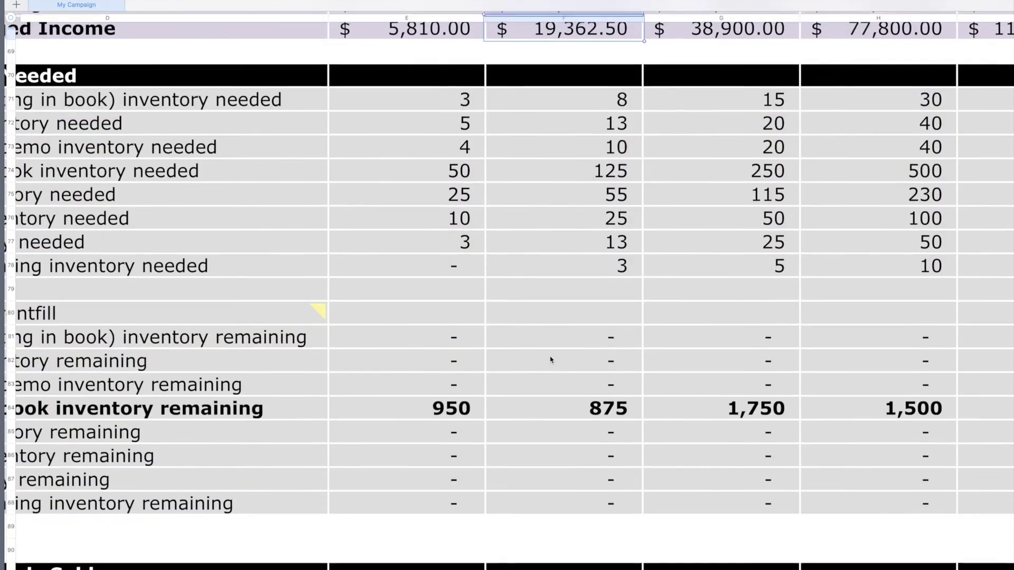
scroll(551, 360, "up", 3)
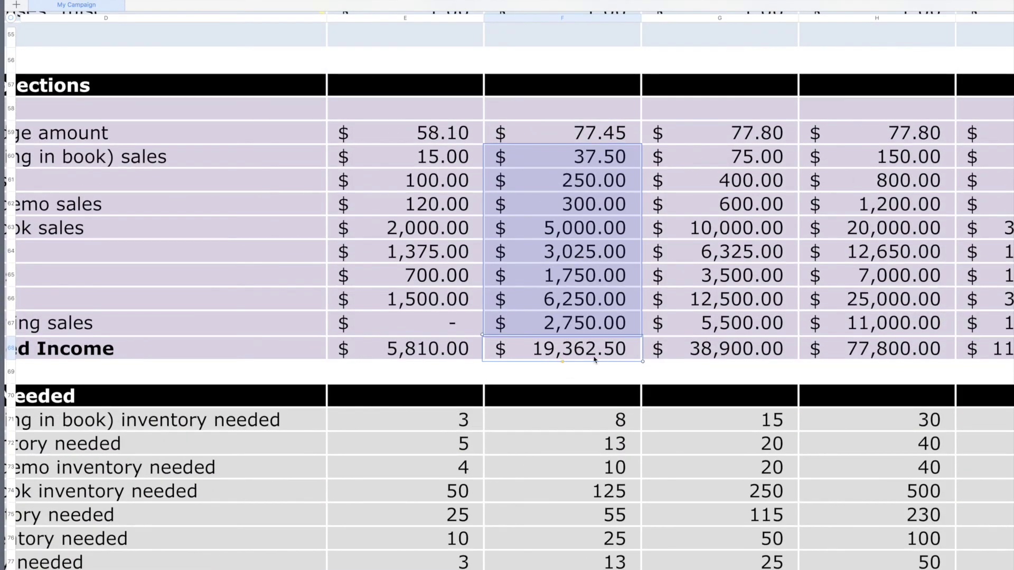
Step: Check the Total Pledged Income for the Typical and Excellent scenarios
scroll(594, 360, "right", 5)
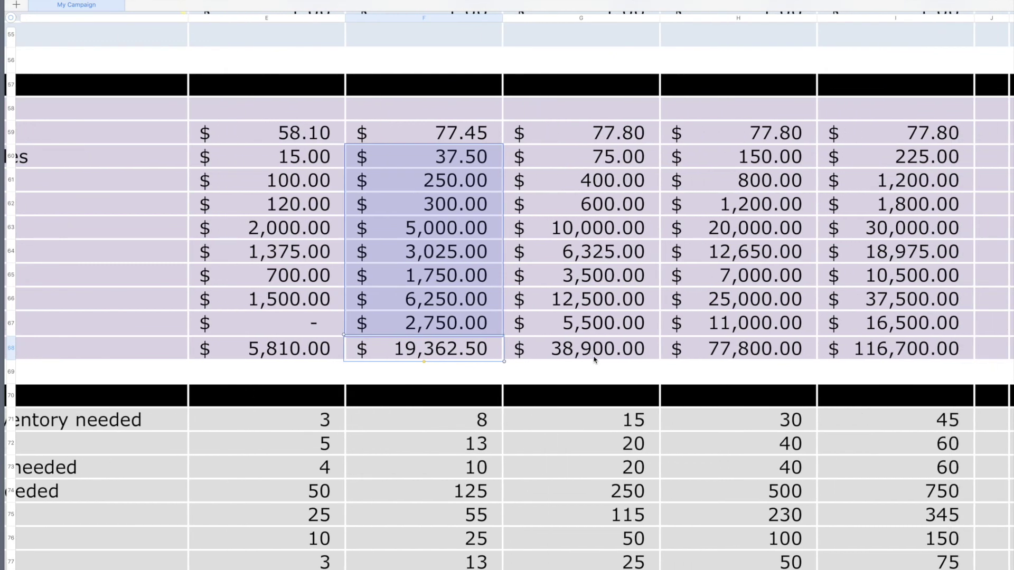
left_click(596, 353)
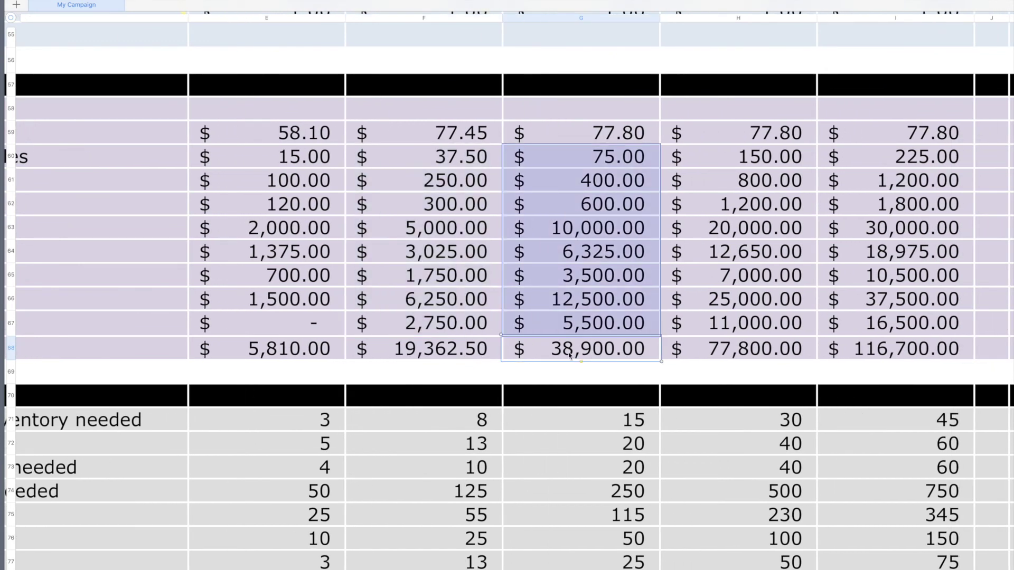
left_click(713, 351)
Step: Look up the Unreal scenario's number of people pledging and check its Total Pledged Income
scroll(765, 348, "right", 2)
scroll(771, 324, "up", 20)
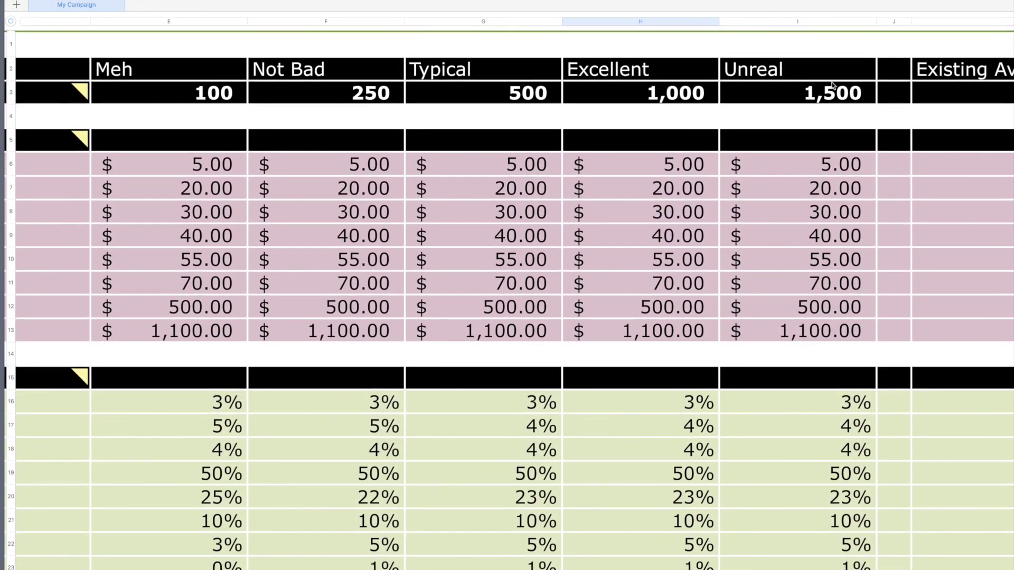
scroll(710, 279, "down", 20)
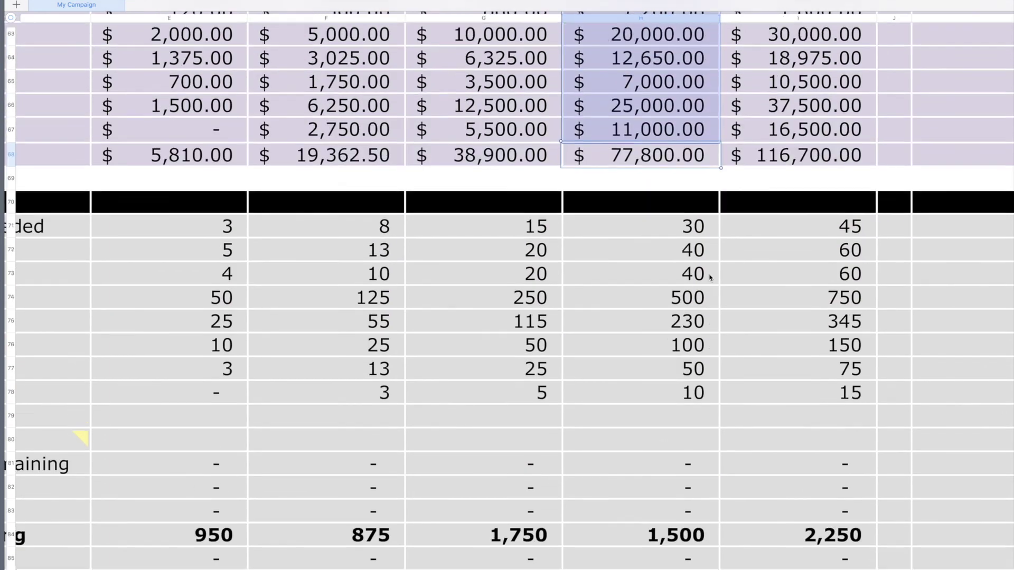
scroll(710, 279, "up", 2)
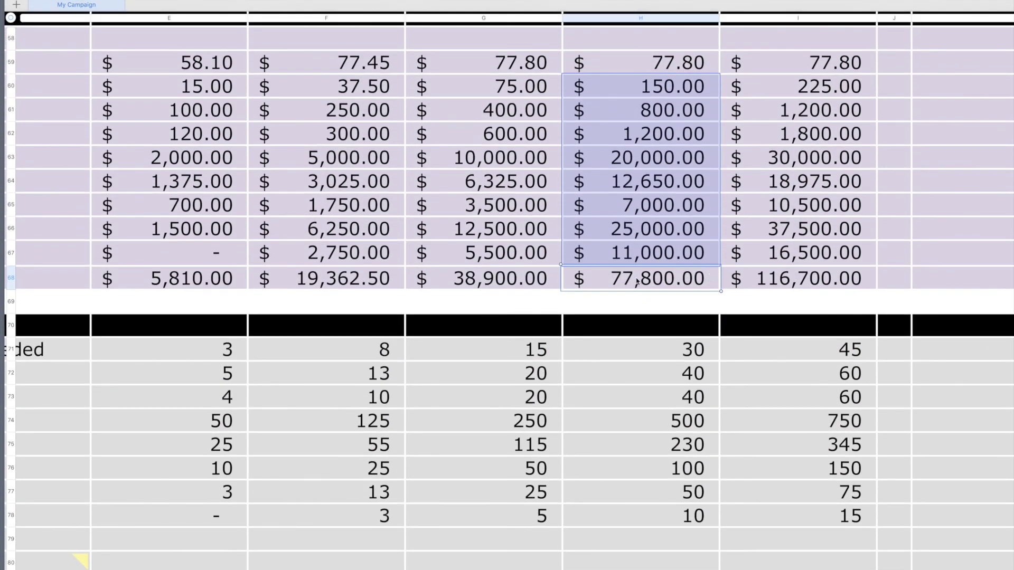
left_click(796, 279)
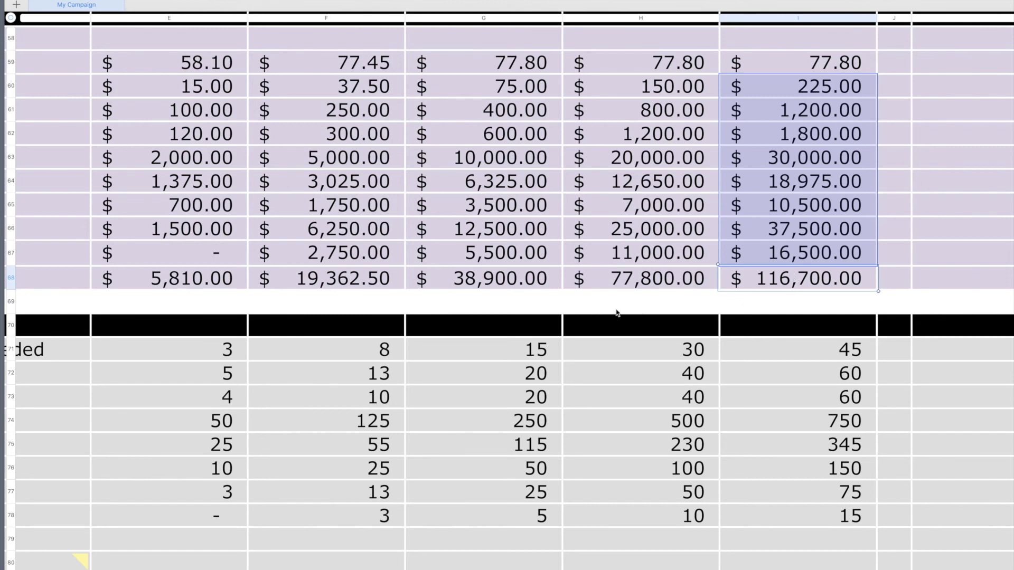
Step: Examine the Inventory Needed section and its Inventory Frontfill rows for each reward tier across the scenarios
scroll(617, 313, "left", 2)
scroll(617, 313, "left", 6)
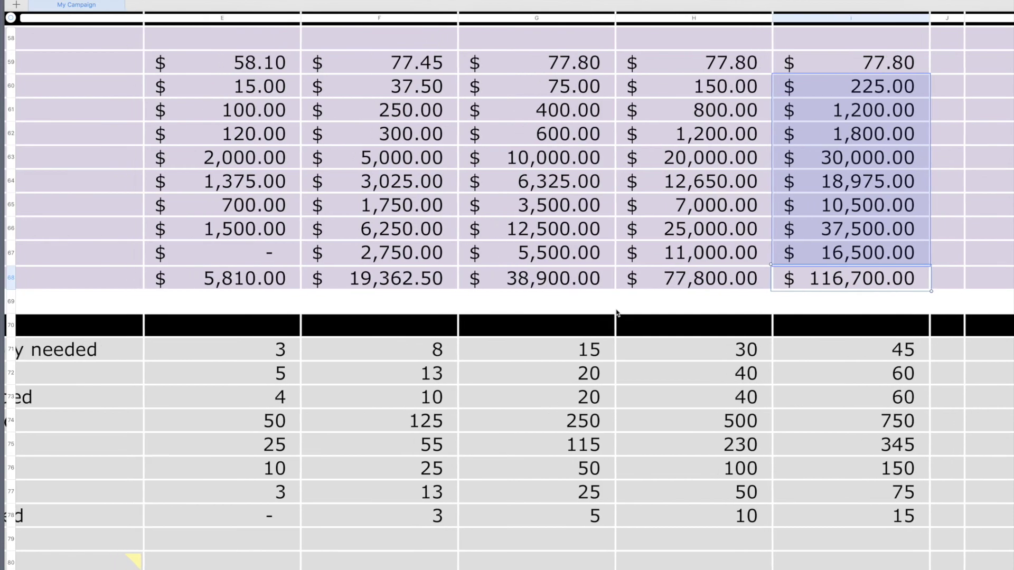
scroll(617, 313, "down", 2)
scroll(617, 312, "right", 5)
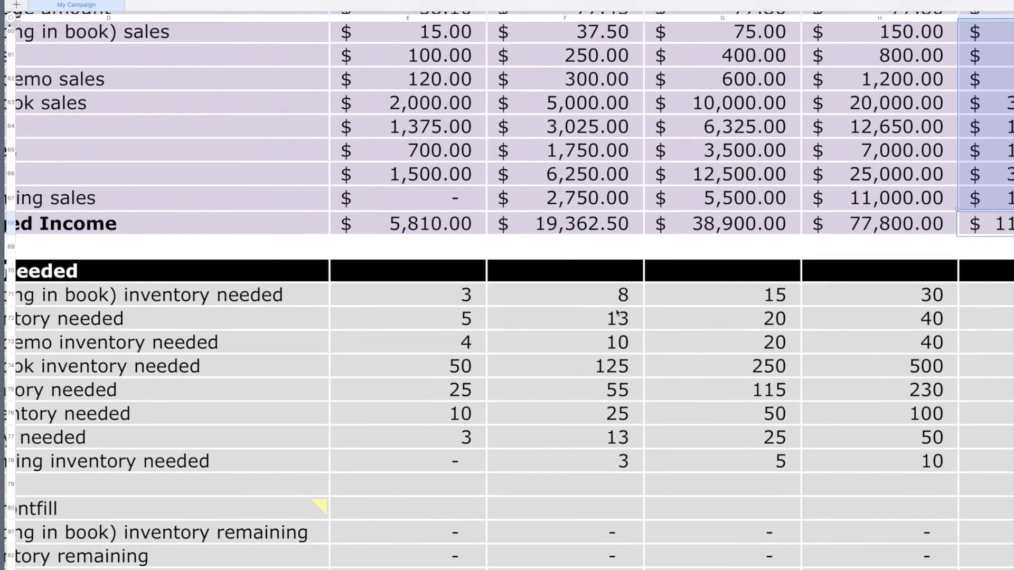
scroll(617, 312, "up", 3)
scroll(617, 312, "left", 3)
scroll(616, 313, "down", 10)
scroll(617, 313, "left", 5)
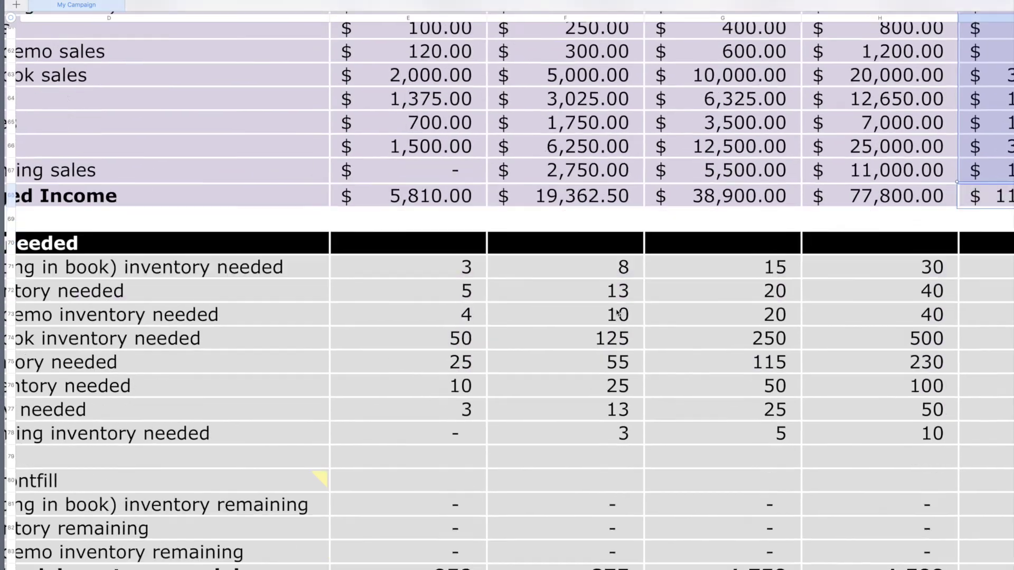
scroll(617, 313, "up", 1)
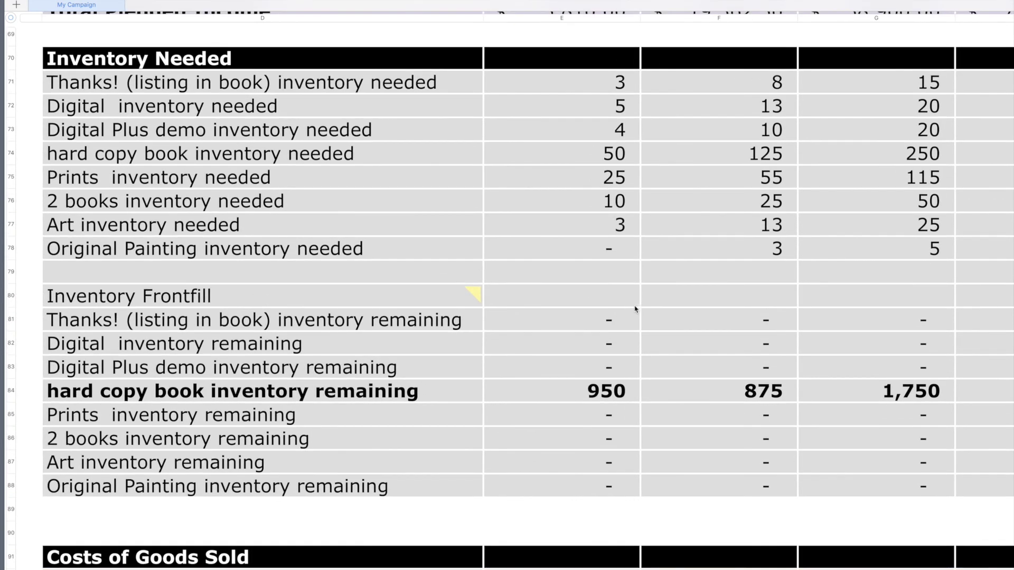
scroll(662, 178, "right", 4)
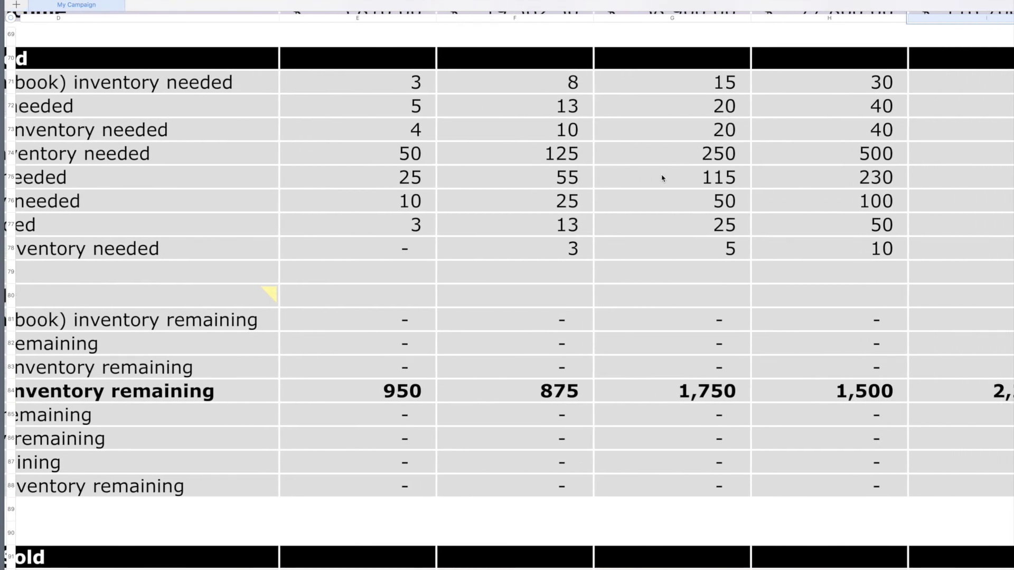
Step: Compare the Inventory Needed rows with the Inventory Frontfill remaining rows for each reward tier
scroll(662, 178, "right", 3)
scroll(662, 178, "left", 5)
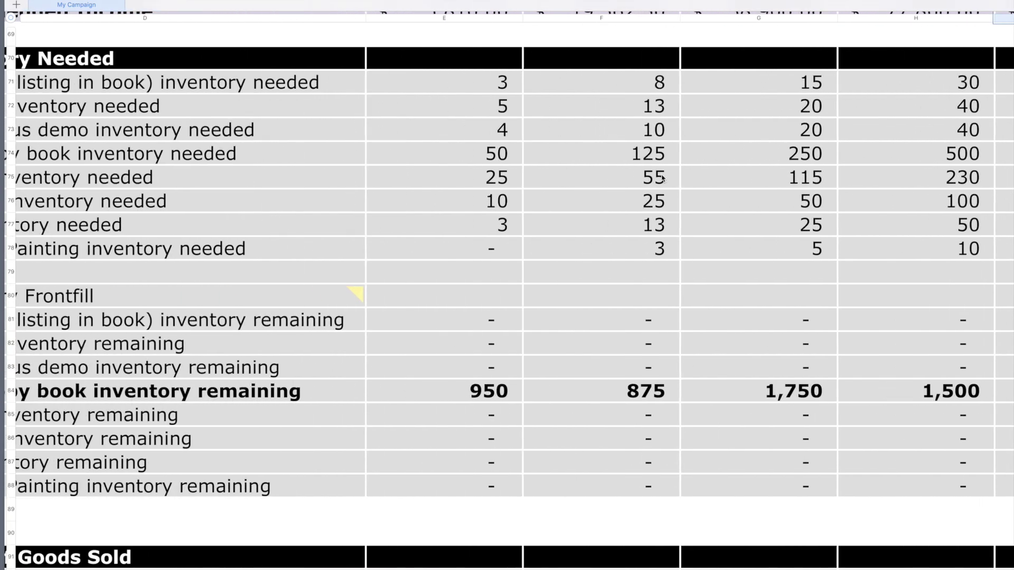
scroll(662, 179, "left", 3)
scroll(662, 178, "down", 1)
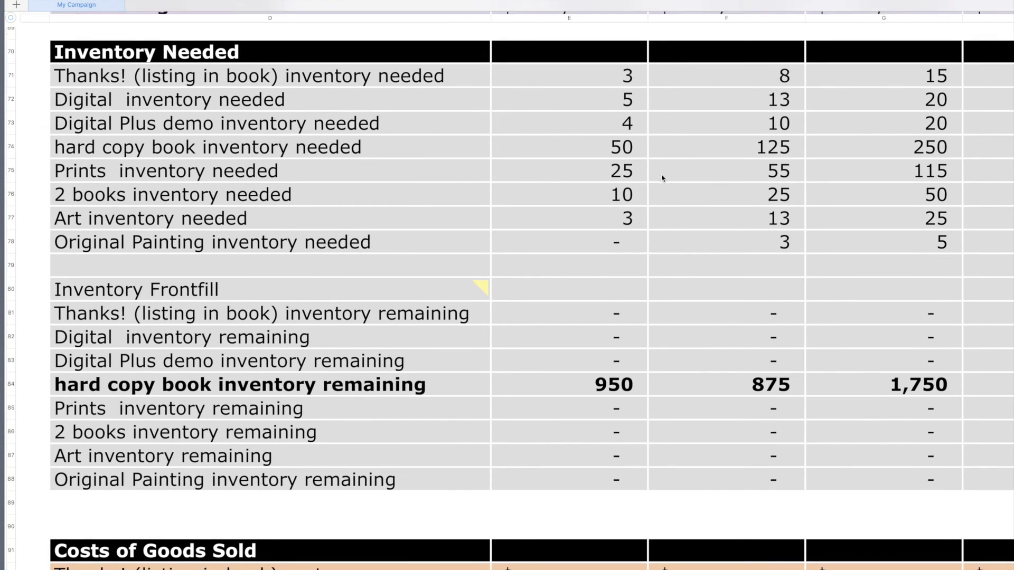
scroll(662, 179, "up", 3)
scroll(662, 178, "left", 1)
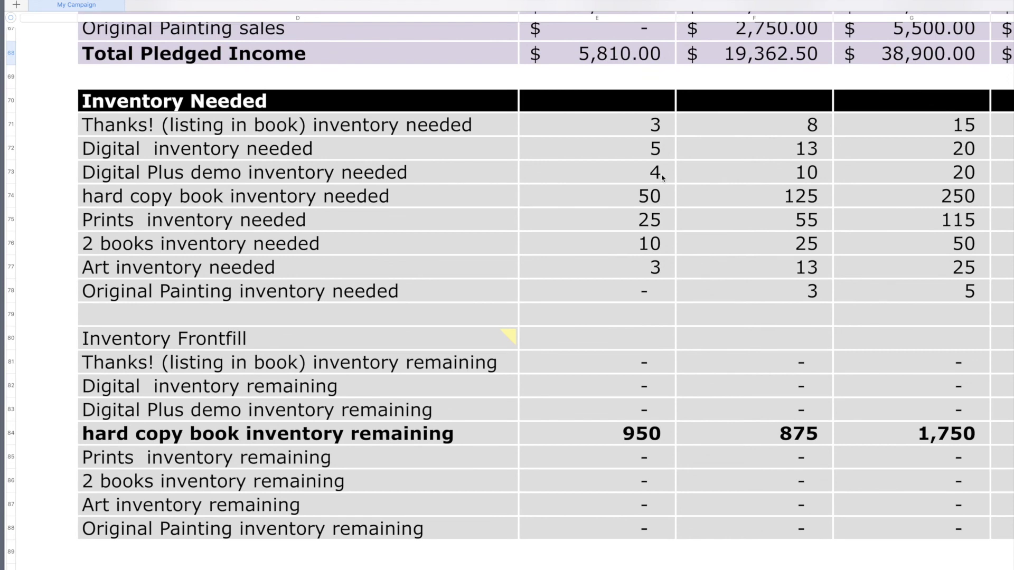
scroll(662, 178, "down", 3)
scroll(662, 179, "down", 2)
scroll(663, 178, "right", 3)
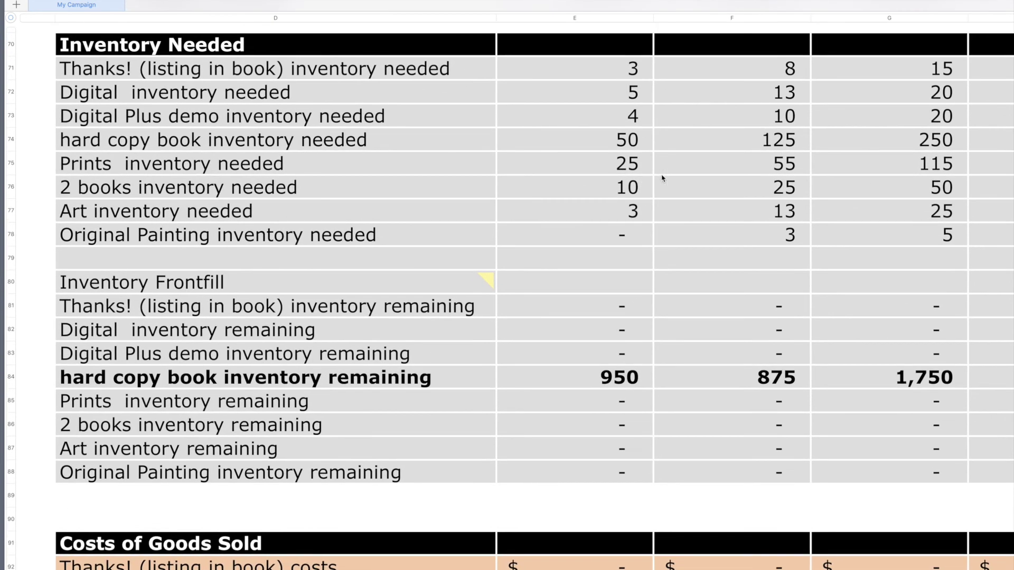
scroll(662, 179, "left", 2)
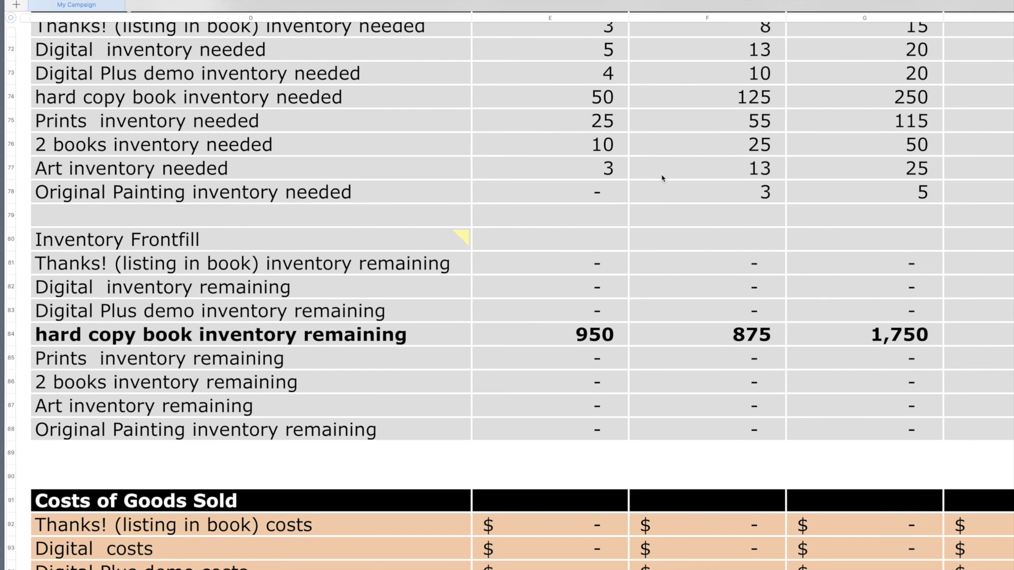
Step: Check the hard copy book inventory remaining across the campaign scenarios and which inventory cells it refers to
scroll(662, 178, "right", 1)
left_click(563, 338)
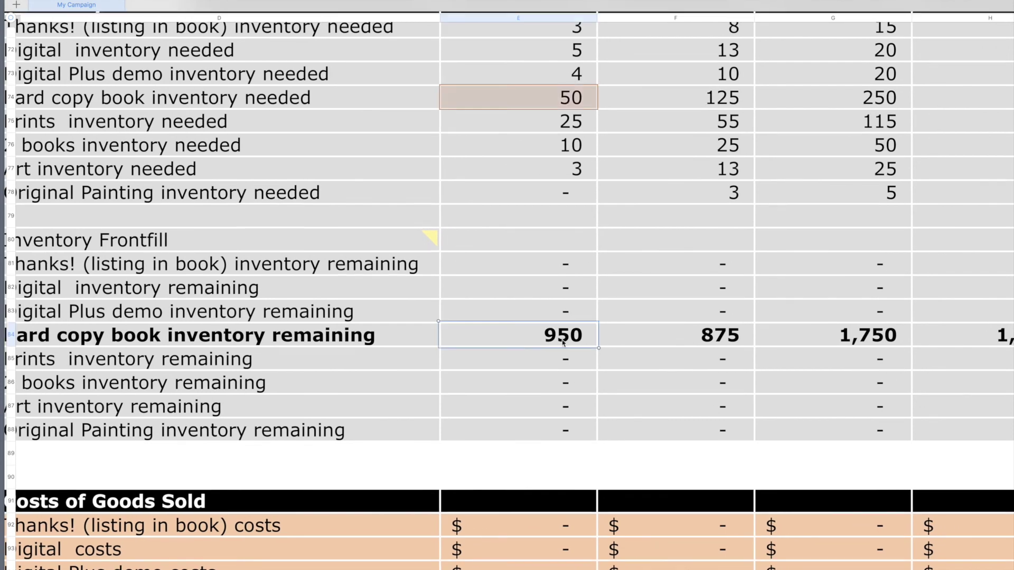
scroll(660, 341, "right", 2)
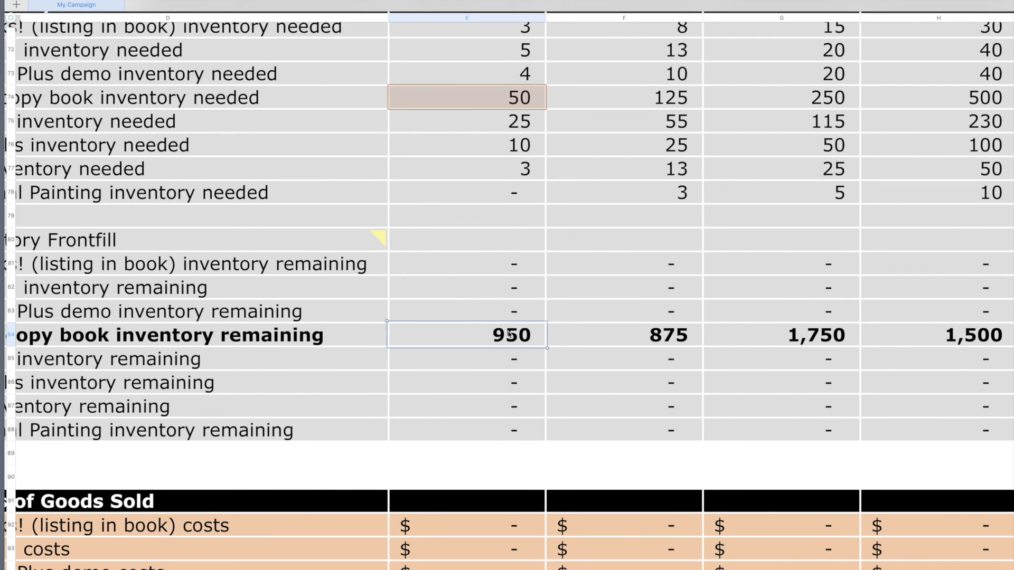
left_click(613, 338)
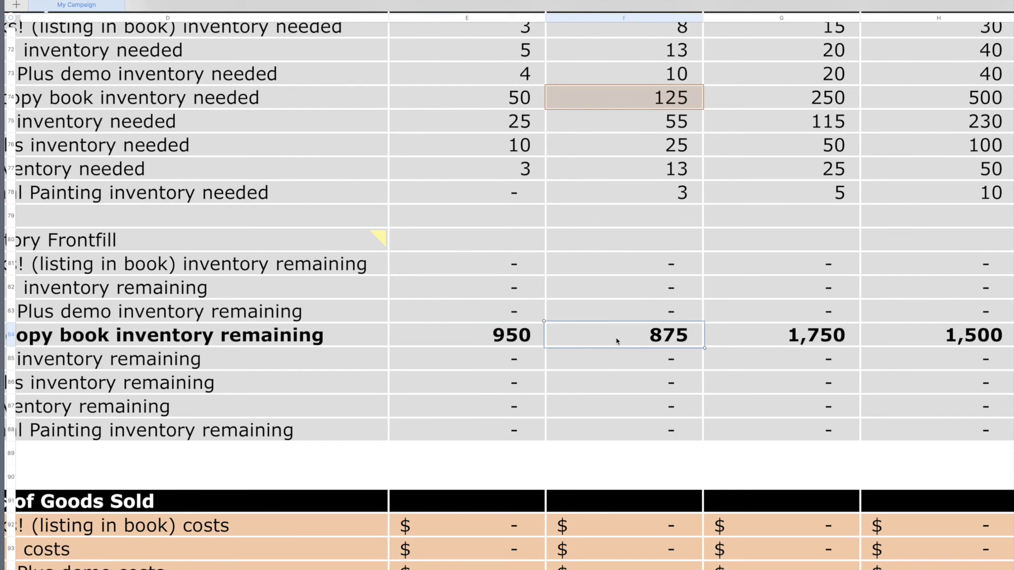
scroll(615, 338, "right", 5)
left_click(645, 340)
left_click(795, 338)
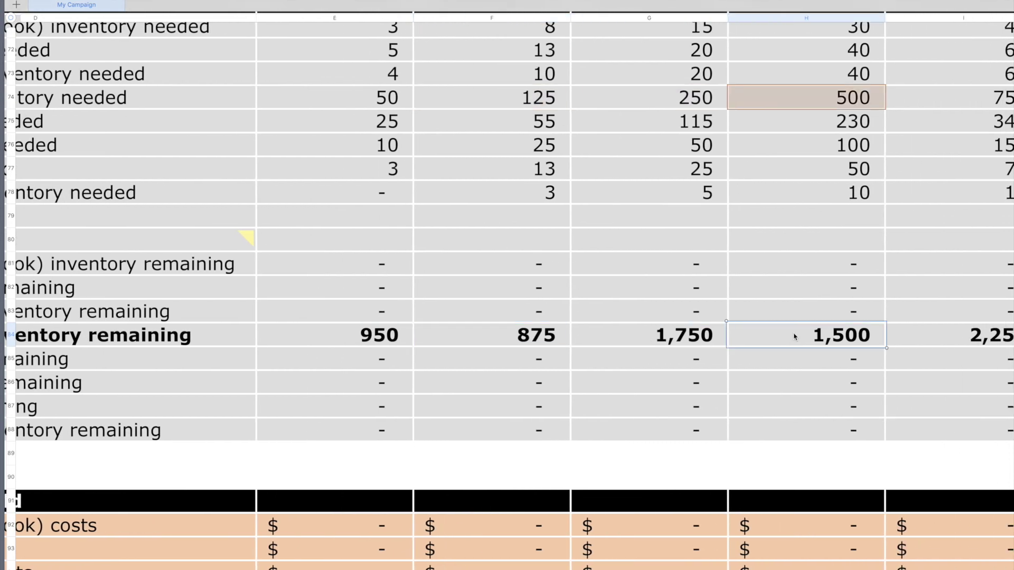
scroll(802, 338, "right", 6)
left_click(815, 335)
Step: Compare the hard copy book inventory remaining between the first three scenarios in columns E, F and G
scroll(601, 330, "up", 3)
scroll(610, 328, "down", 4)
left_click(377, 319)
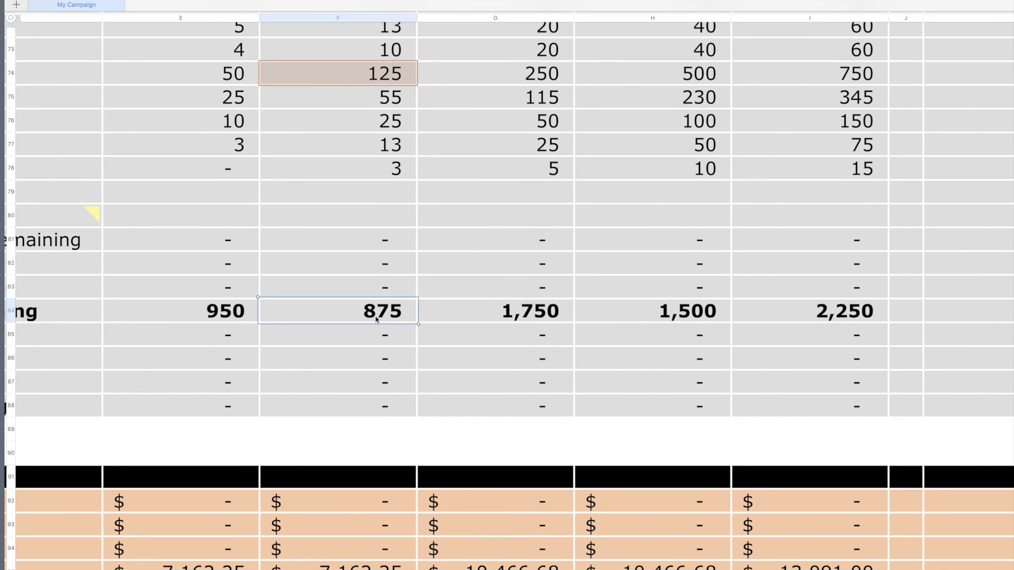
left_click(228, 315)
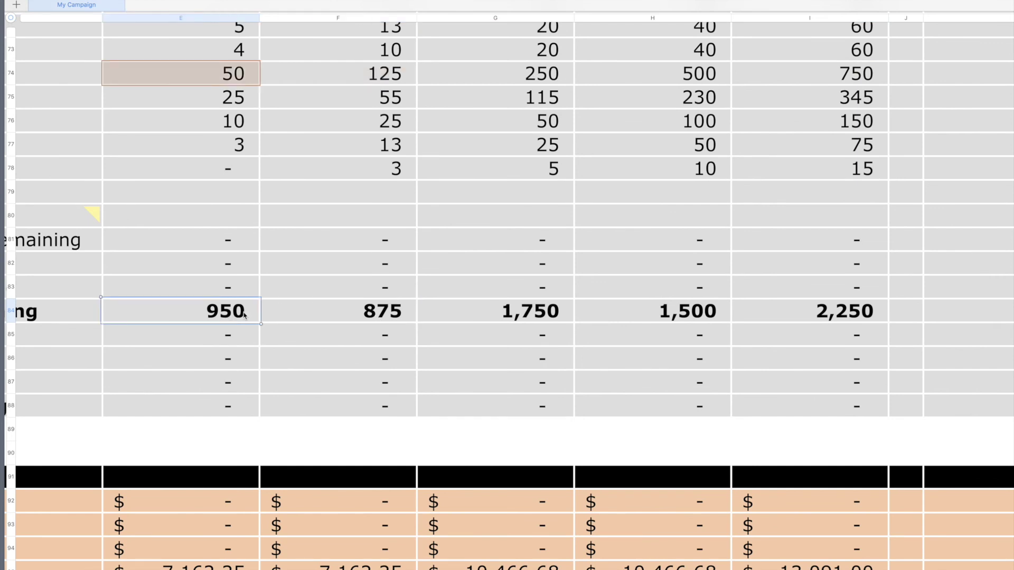
left_click(499, 316)
left_click(235, 319)
left_click(302, 316)
left_click(422, 314)
Step: Review the Income Projections and Expenses sections again and relate them to the Inventory Needed section
scroll(445, 314, "up", 3)
scroll(445, 314, "up", 3)
scroll(445, 314, "left", 5)
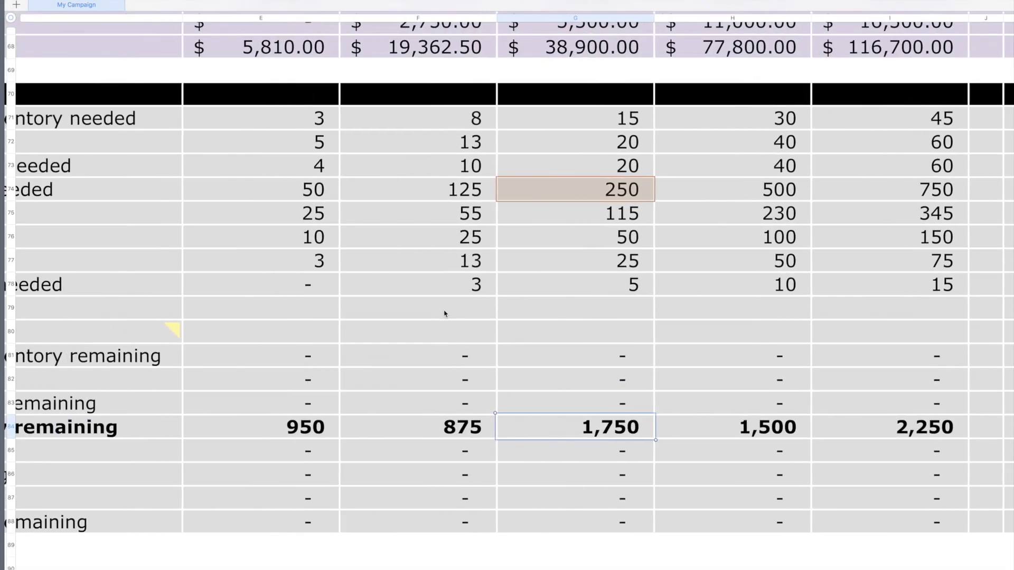
scroll(444, 313, "up", 7)
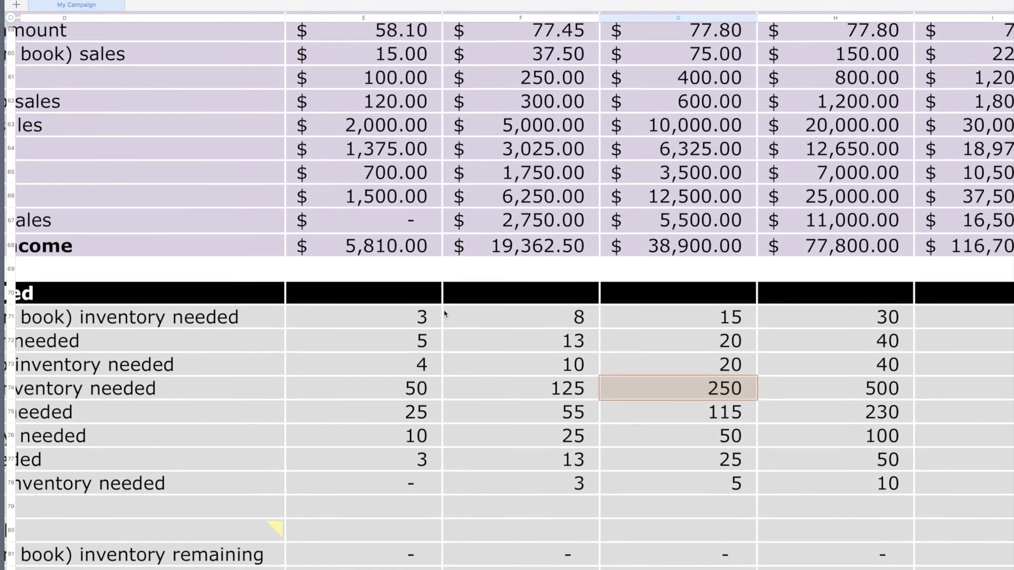
scroll(444, 313, "left", 2)
scroll(445, 314, "left", 3)
scroll(444, 314, "up", 10)
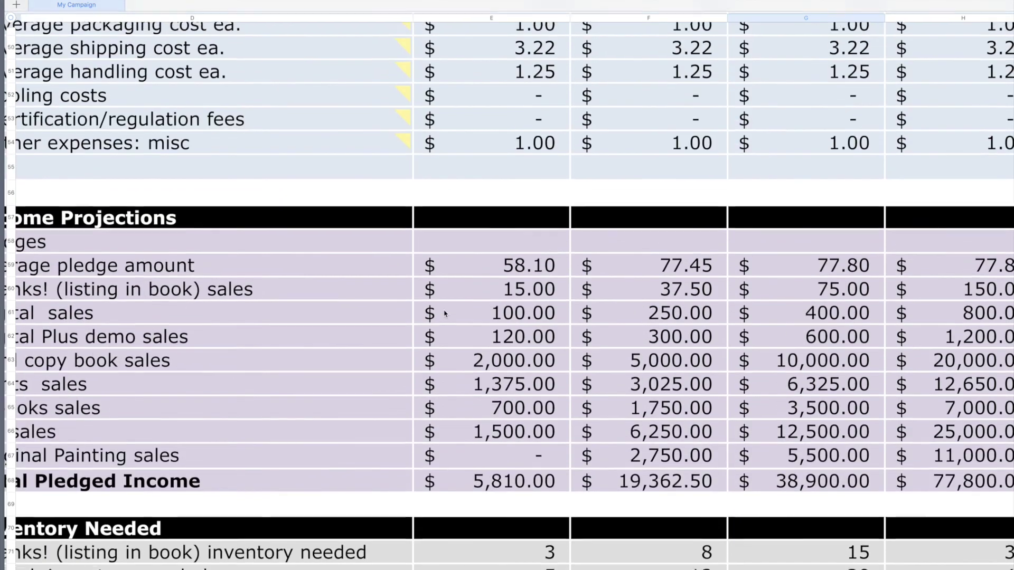
scroll(445, 314, "left", 2)
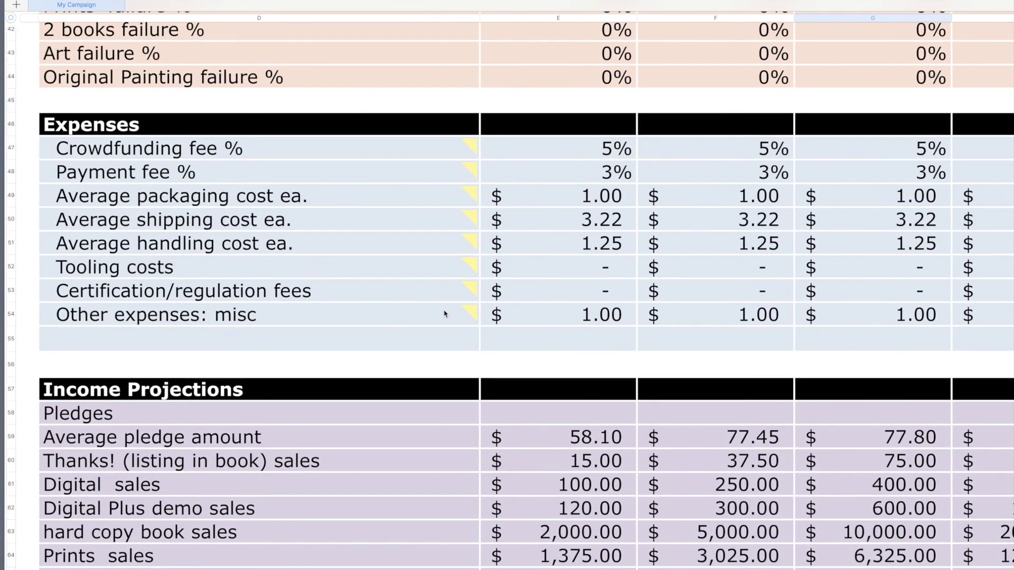
scroll(445, 314, "down", 20)
scroll(445, 313, "up", 3)
scroll(444, 313, "up", 8)
scroll(515, 296, "right", 2)
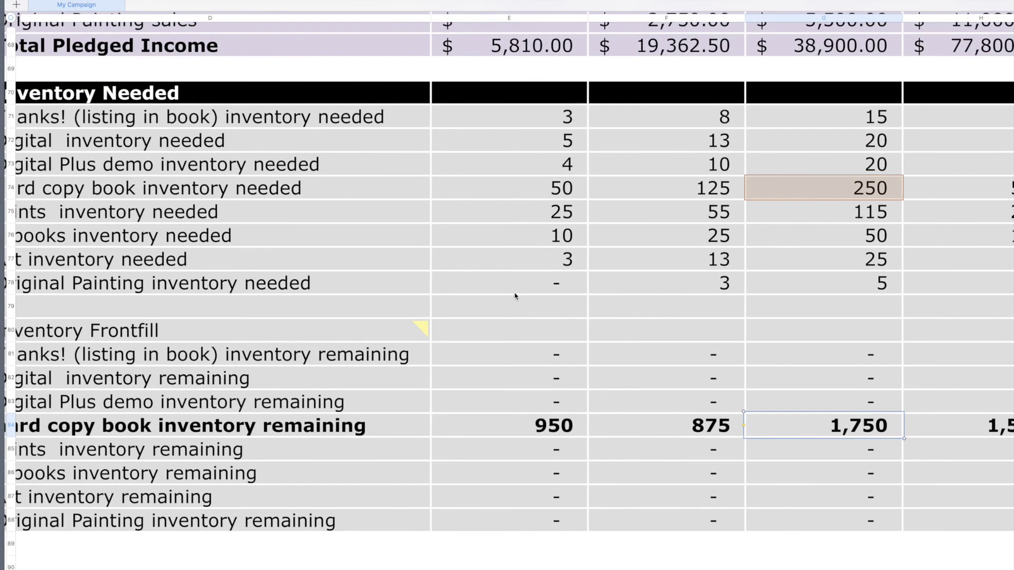
left_click(658, 97)
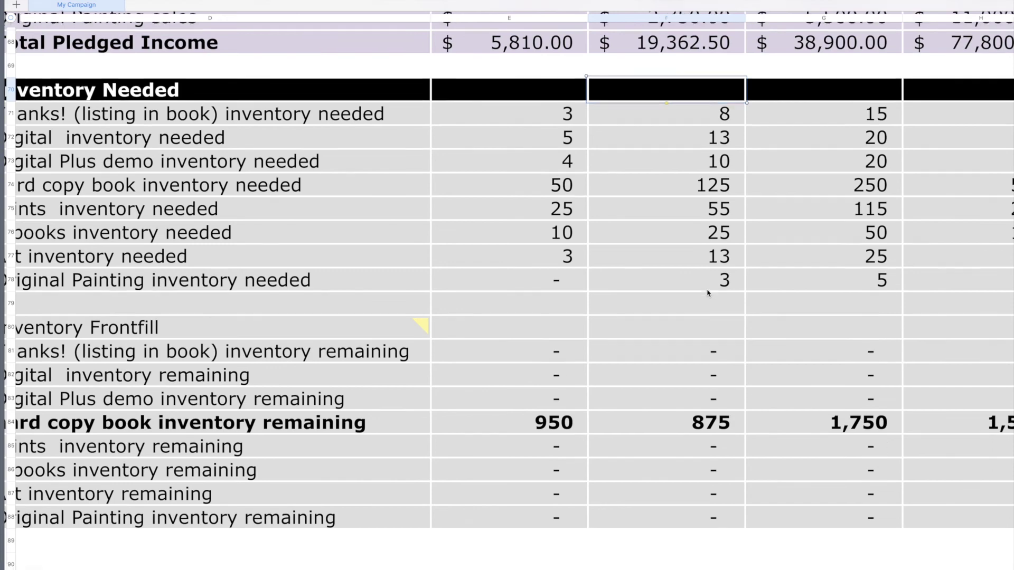
Step: Check the hard copy book costs under Costs of Goods Sold for the scenarios in columns E, F and G
scroll(708, 294, "down", 10)
scroll(708, 293, "left", 1)
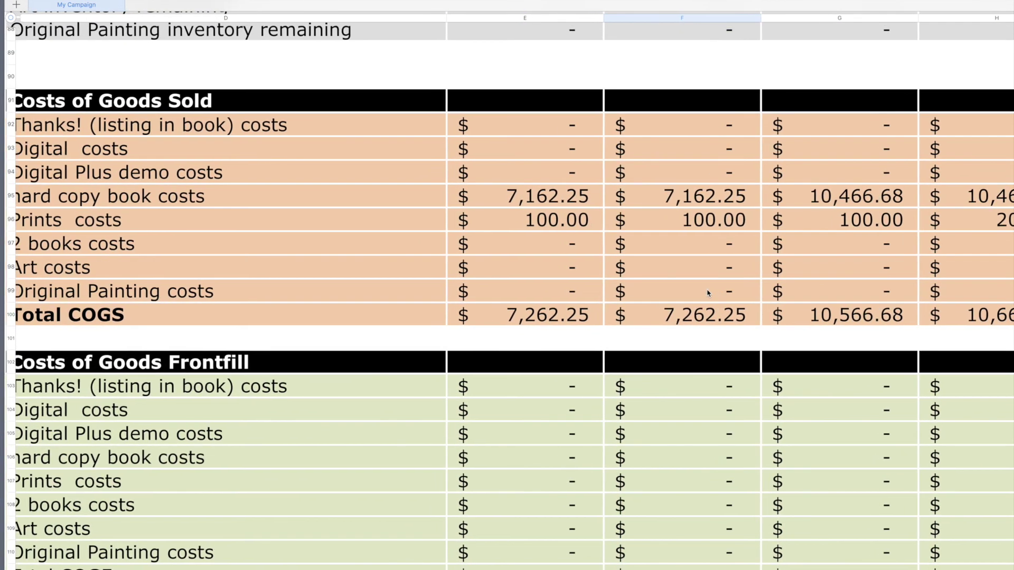
left_click(520, 200)
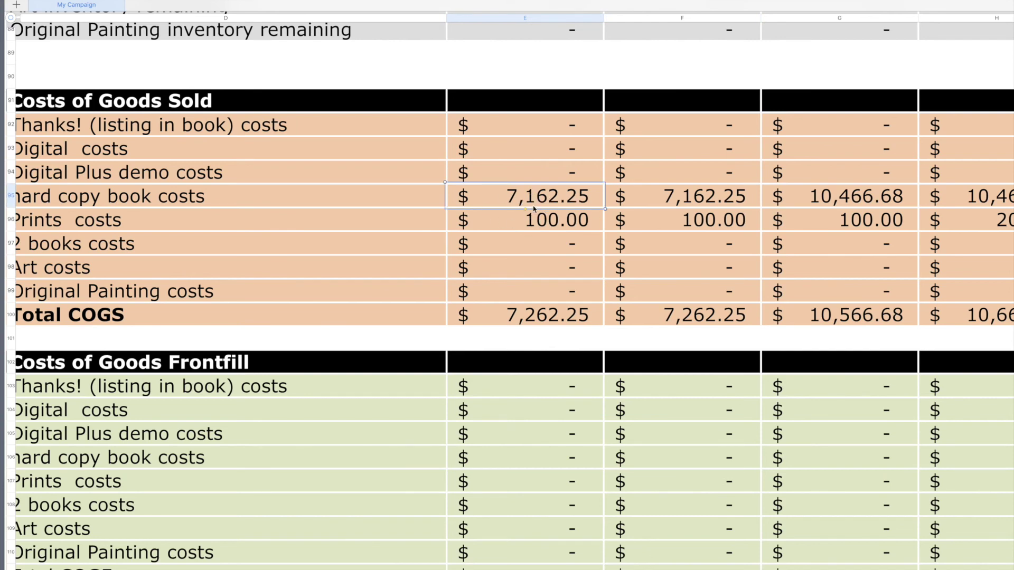
left_click(672, 195)
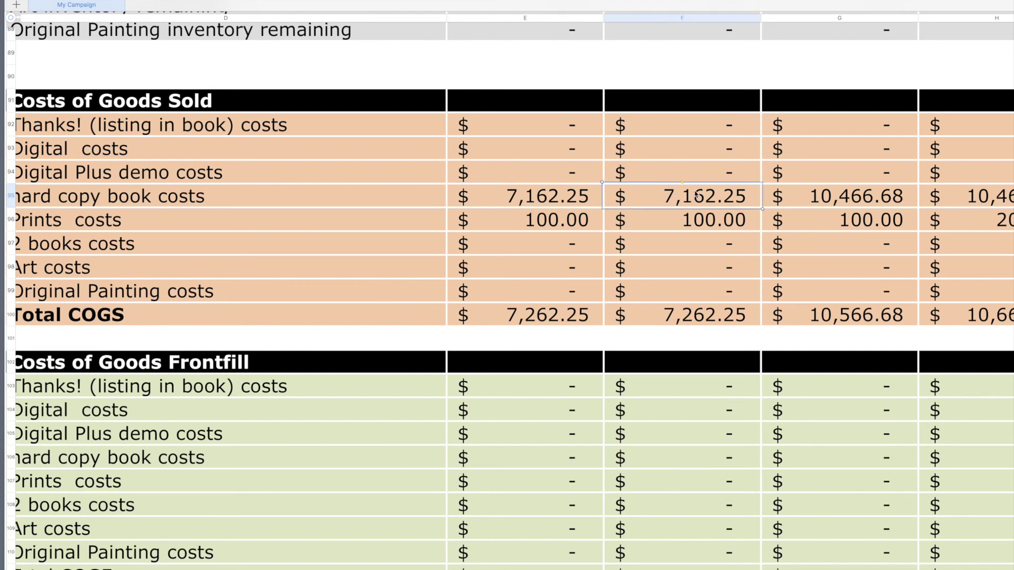
scroll(696, 196, "right", 5)
left_click(746, 199)
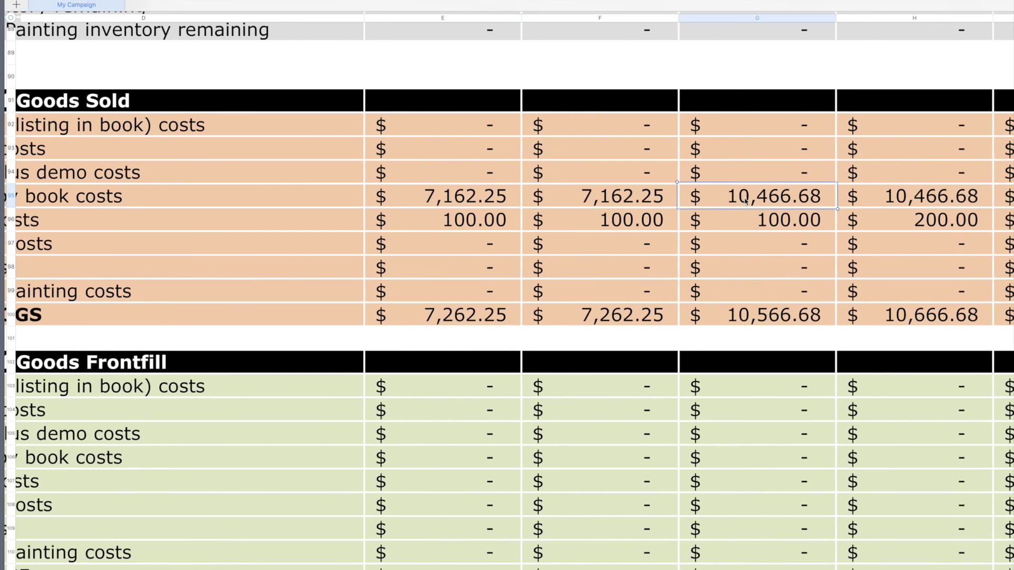
Step: Inspect the formula behind the hard copy book costs in column G, leaving it unedited
scroll(772, 199, "right", 4)
scroll(772, 200, "down", 2)
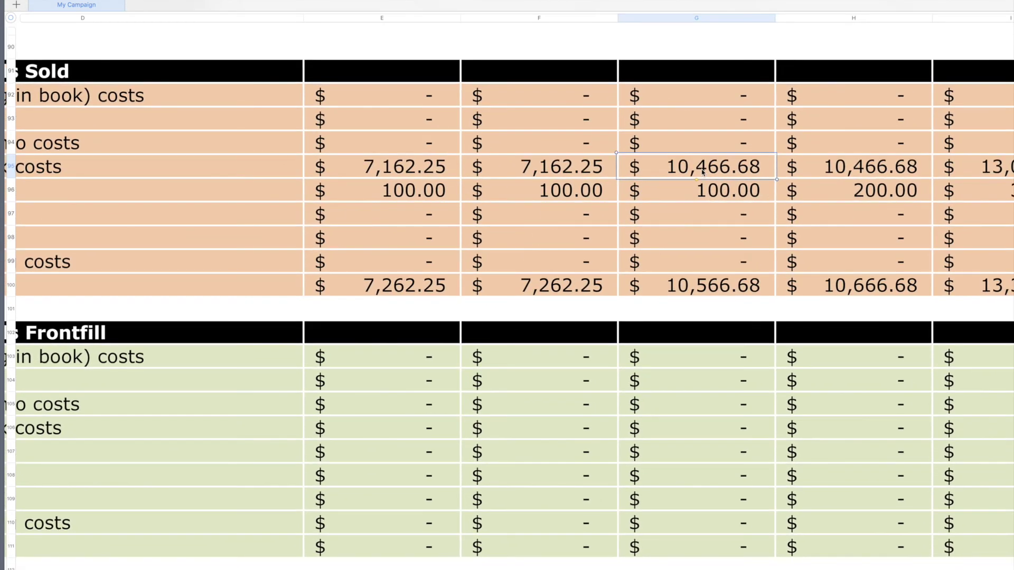
double_click(702, 171)
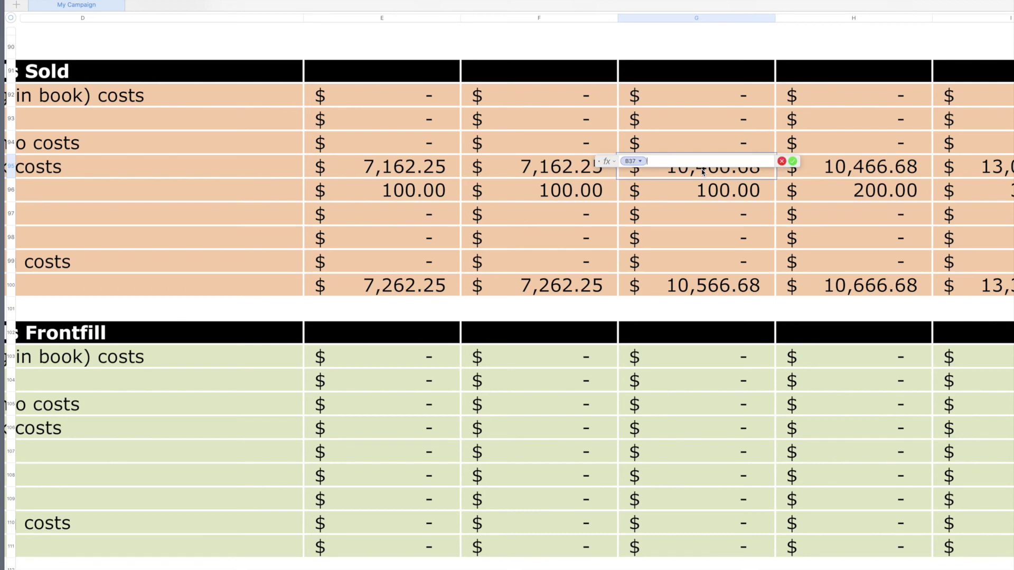
left_click(781, 162)
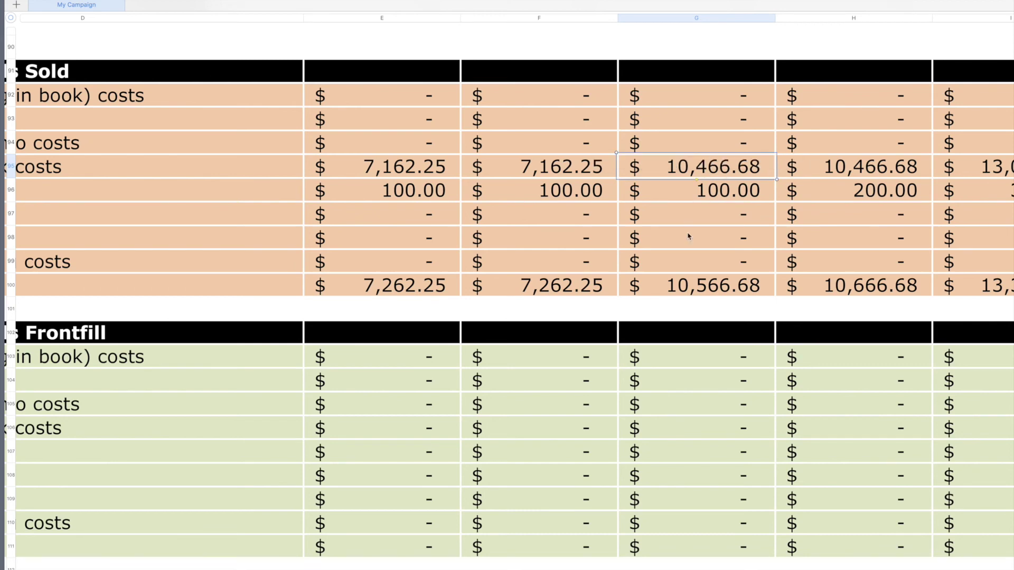
Step: Compare the hard copy book costs in columns H and I with those of the lower scenarios
left_click(839, 172)
scroll(829, 176, "right", 5)
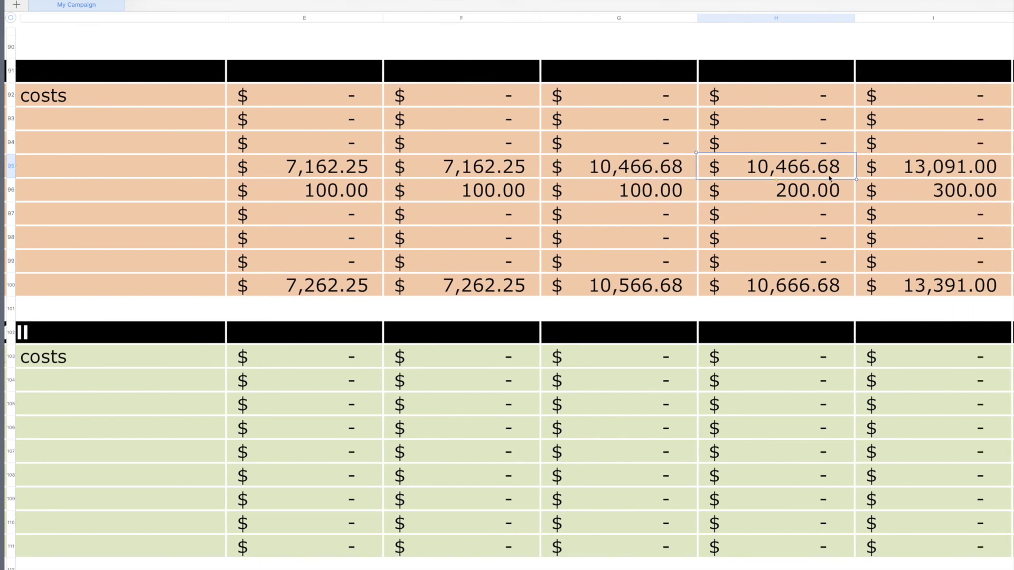
scroll(821, 179, "left", 8)
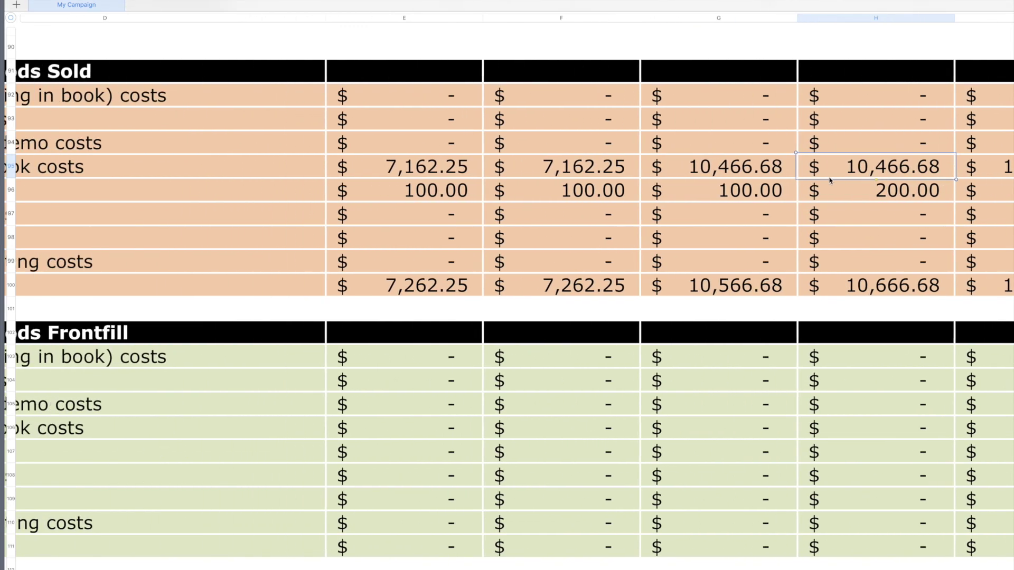
scroll(829, 177, "down", 2)
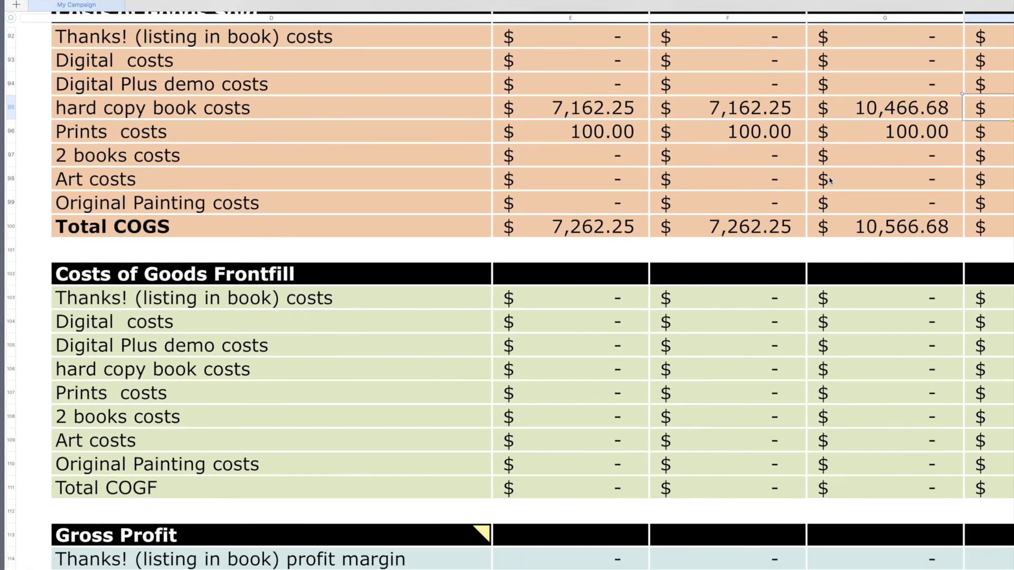
Step: Look over Total COGS and the Costs of Goods Frontfill section down to the Gross Profit section
scroll(828, 183, "up", 3)
scroll(828, 182, "down", 5)
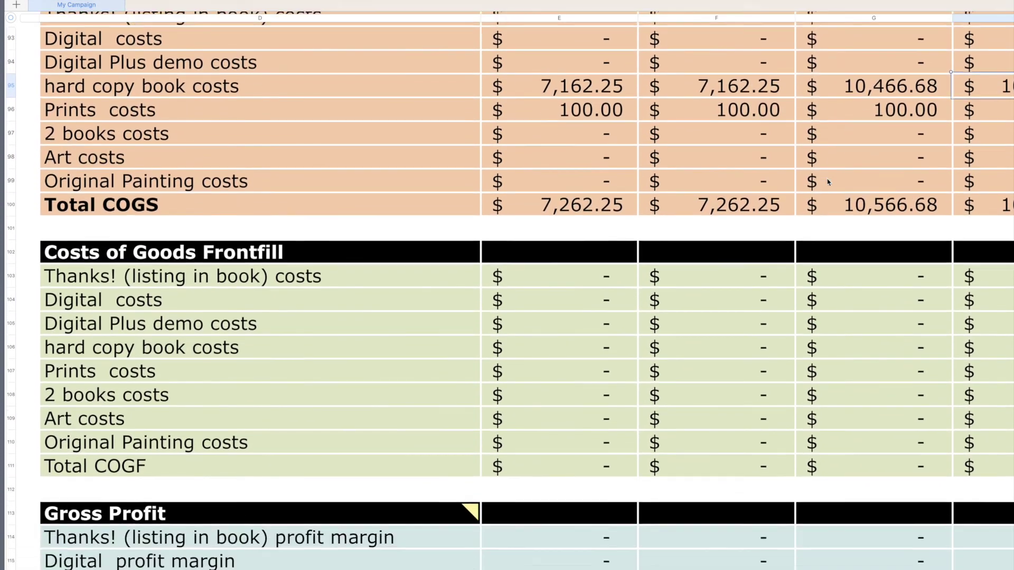
scroll(828, 182, "down", 6)
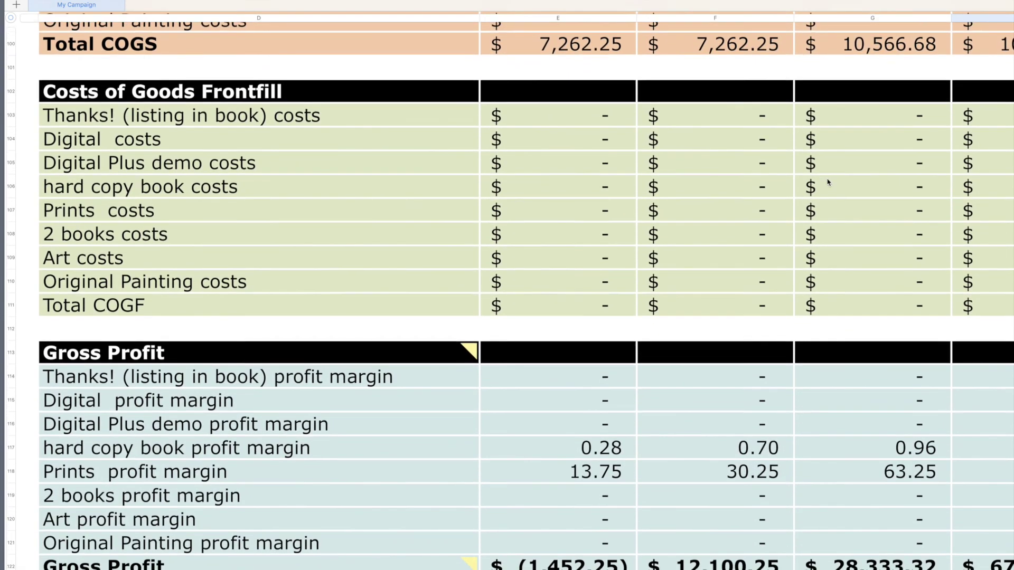
scroll(828, 182, "down", 5)
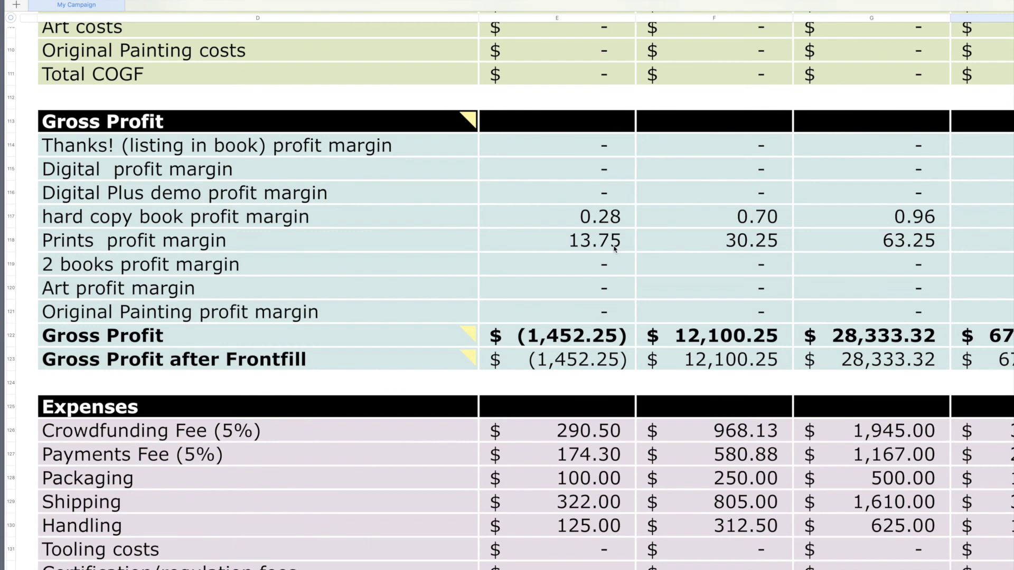
Step: Check the Gross Profit row across the scenarios, starting with column E, alongside the expenses below it
scroll(554, 276, "down", 4)
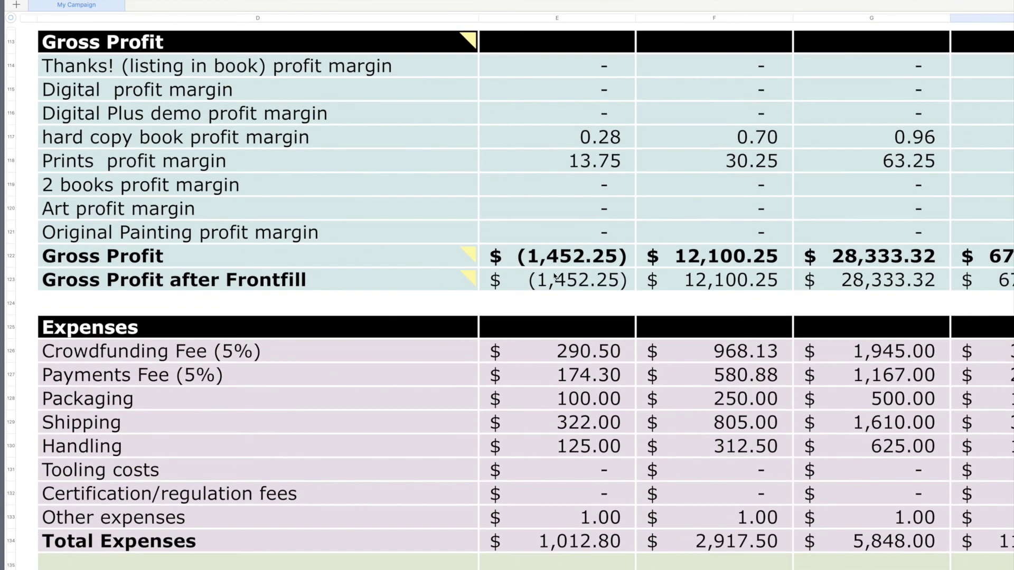
scroll(554, 276, "up", 2)
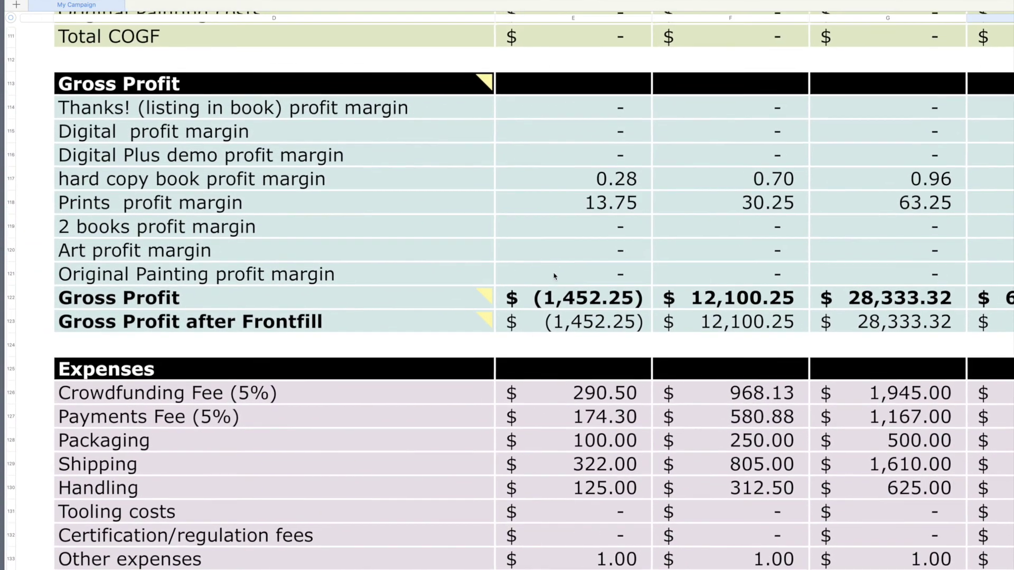
scroll(556, 275, "down", 3)
left_click(597, 226)
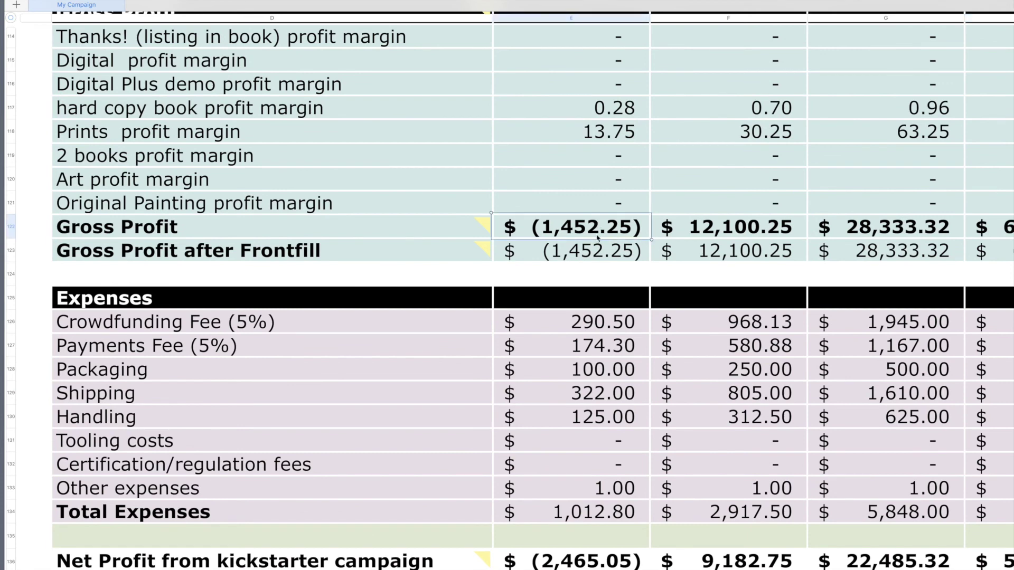
scroll(597, 238, "right", 5)
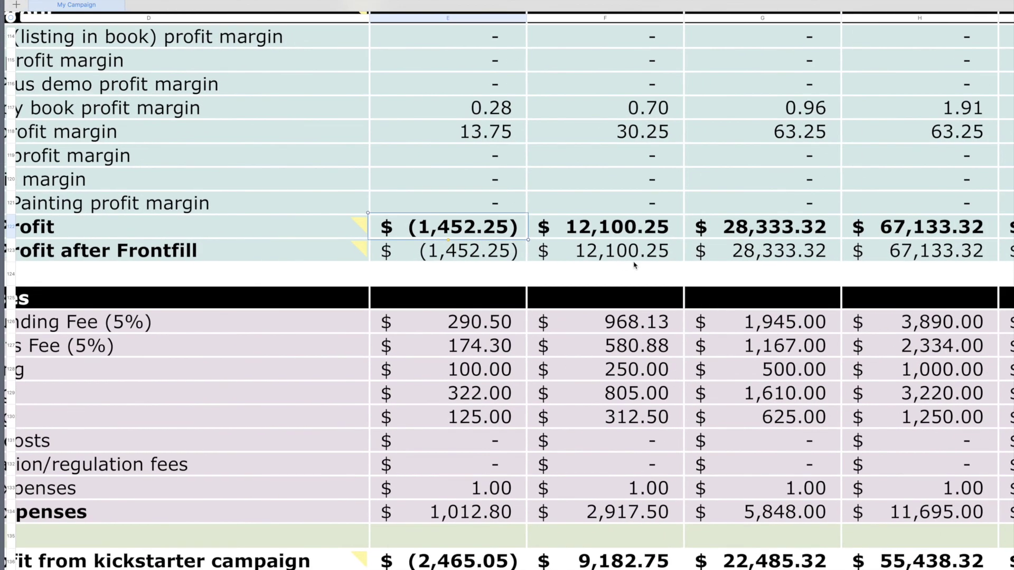
scroll(634, 265, "left", 4)
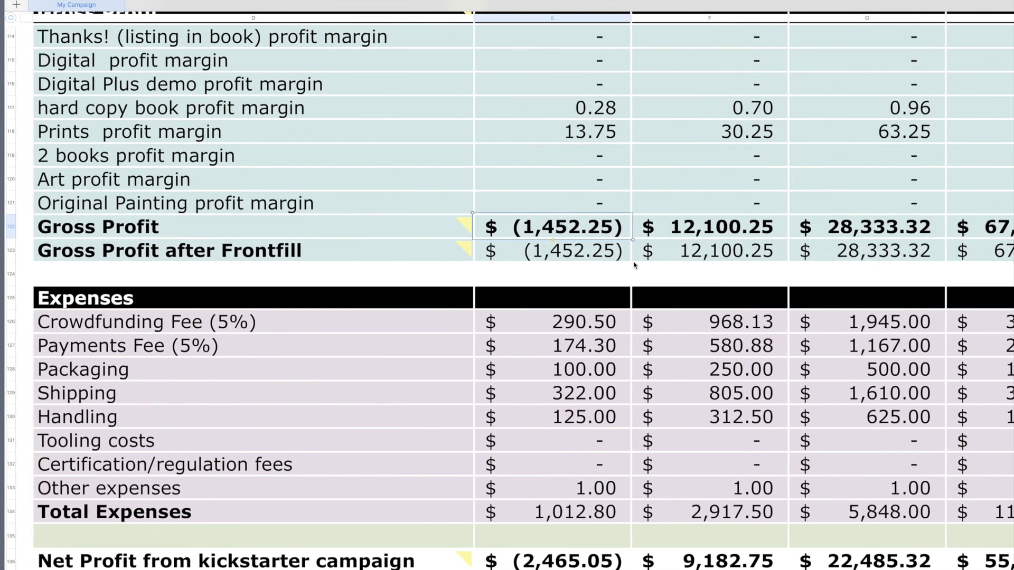
Step: Compare the Gross Profit after Frontfill row across the scenarios in columns E through I
scroll(634, 265, "right", 1)
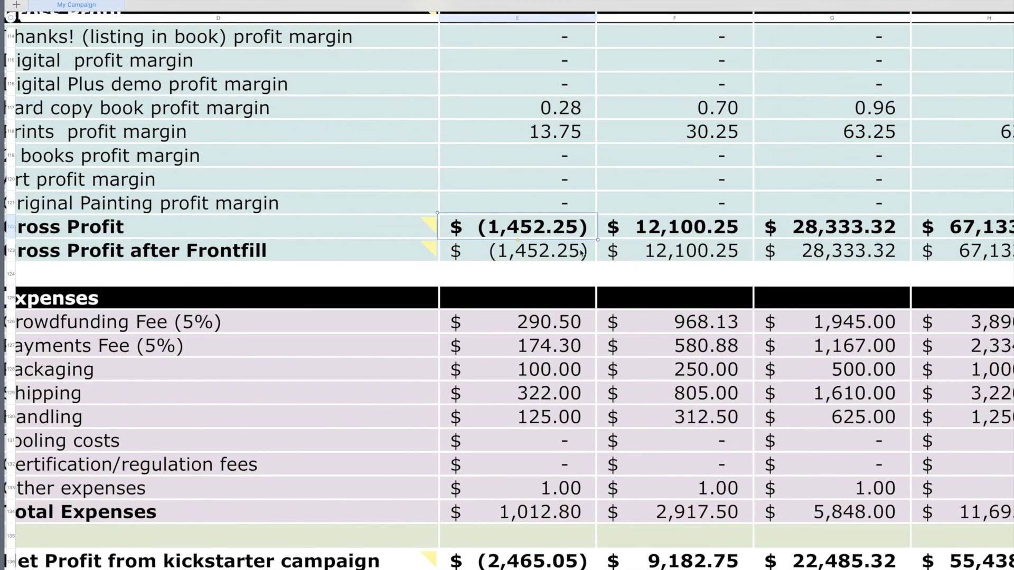
scroll(582, 253, "left", 1)
scroll(581, 253, "right", 2)
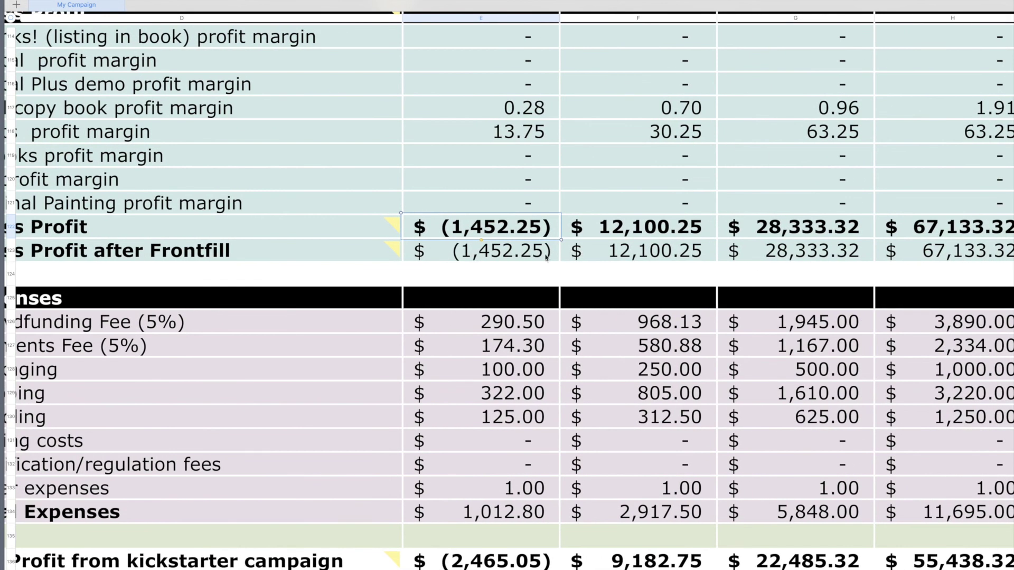
left_click(512, 255)
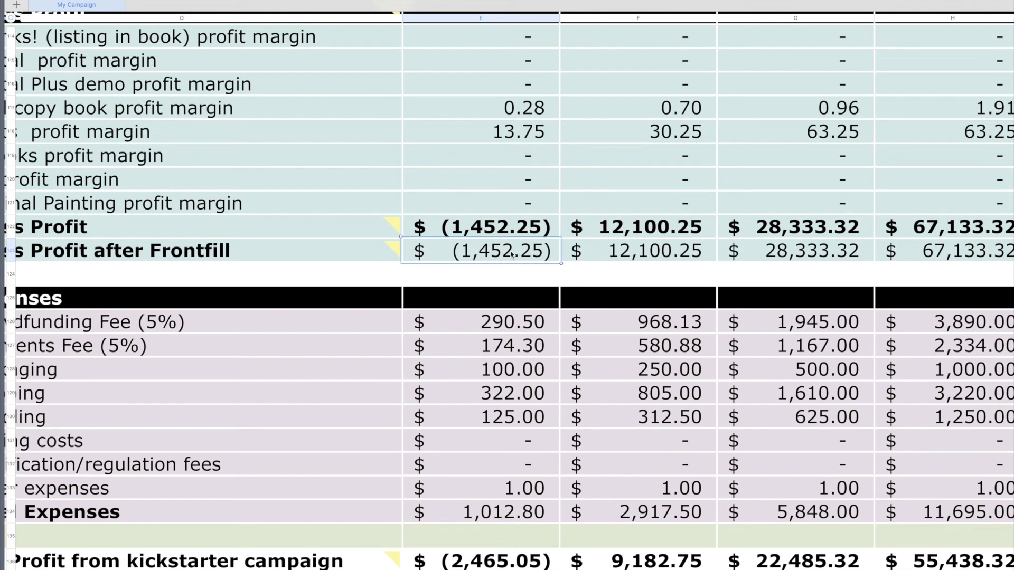
left_click(611, 257)
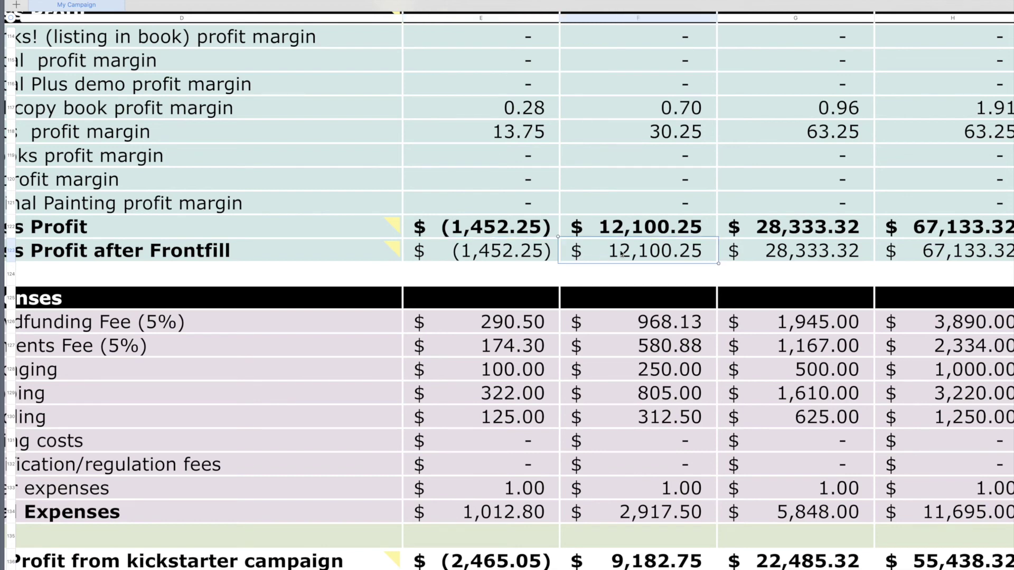
scroll(615, 256, "right", 3)
left_click(683, 255)
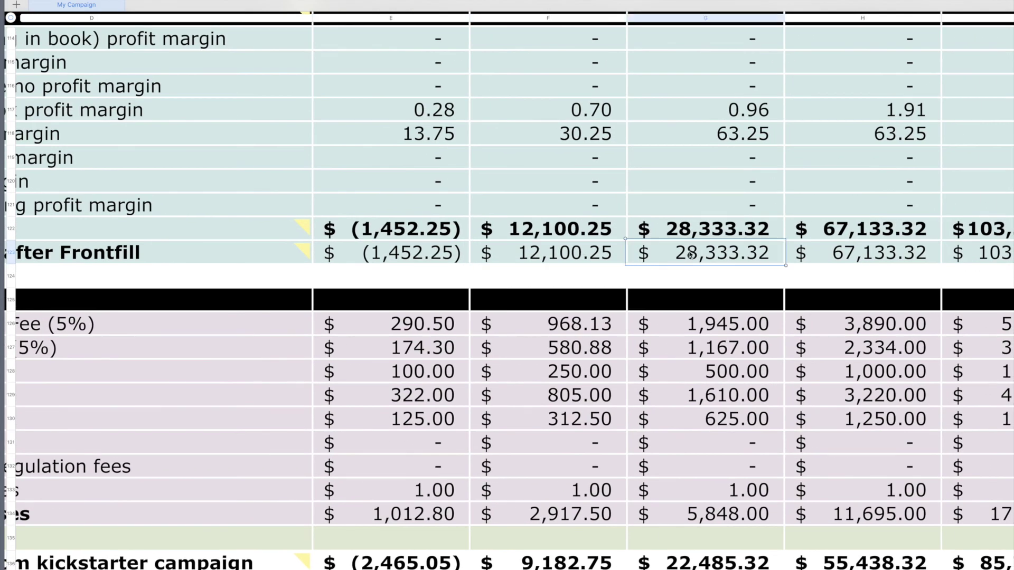
scroll(682, 255, "right", 3)
scroll(632, 254, "right", 3)
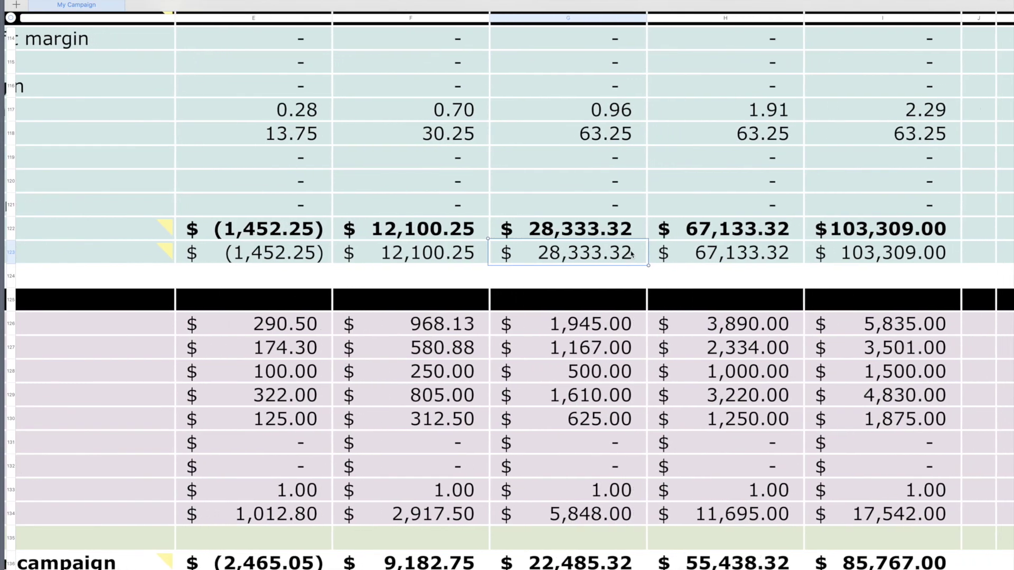
scroll(632, 255, "left", 5)
Step: Look over the Expenses section and check the Total Expenses row for the scenarios in columns E through H
scroll(632, 255, "up", 3)
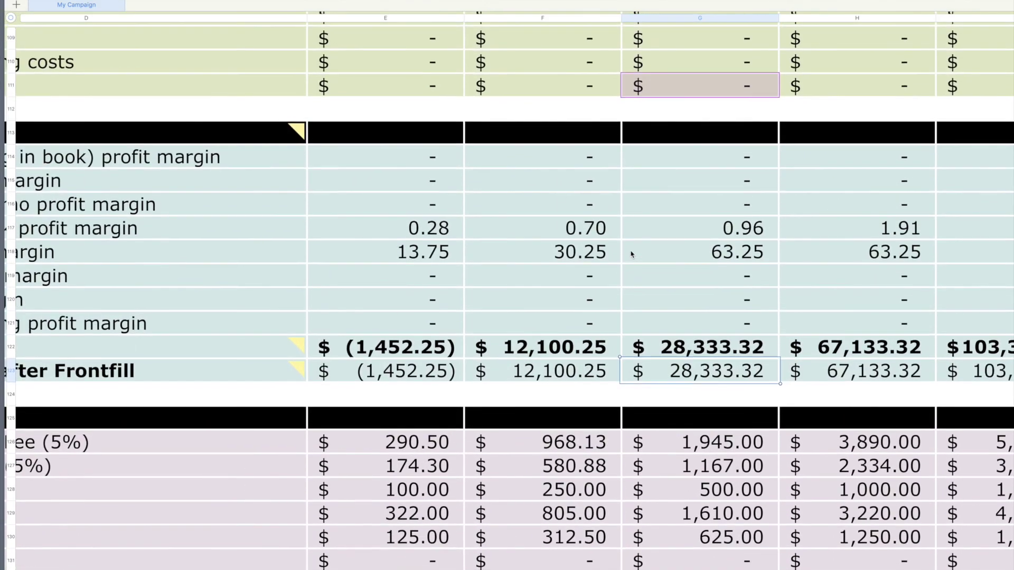
scroll(632, 255, "down", 5)
scroll(632, 254, "right", 4)
scroll(632, 255, "left", 3)
scroll(632, 254, "down", 2)
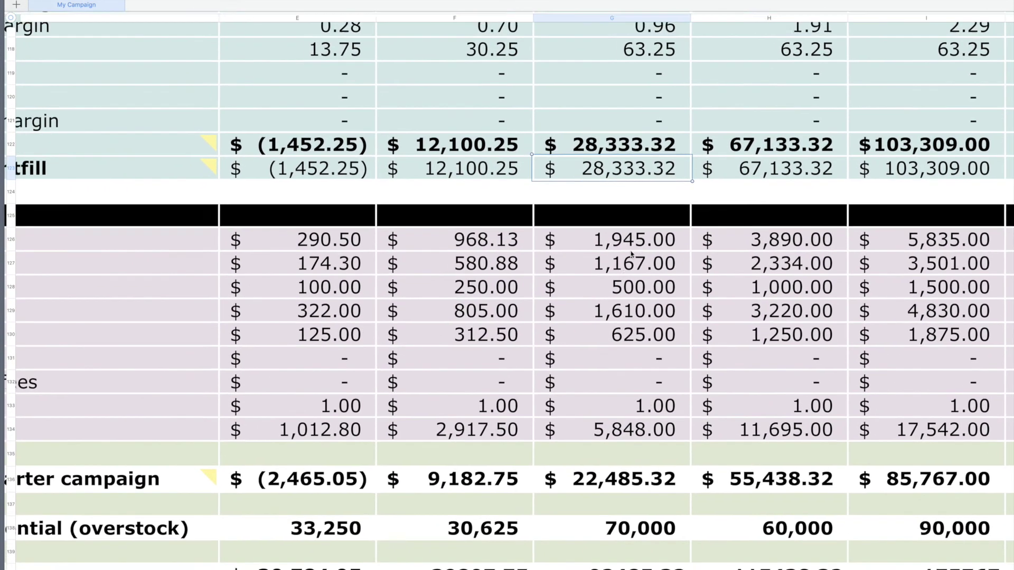
scroll(585, 213, "left", 8)
scroll(585, 213, "down", 4)
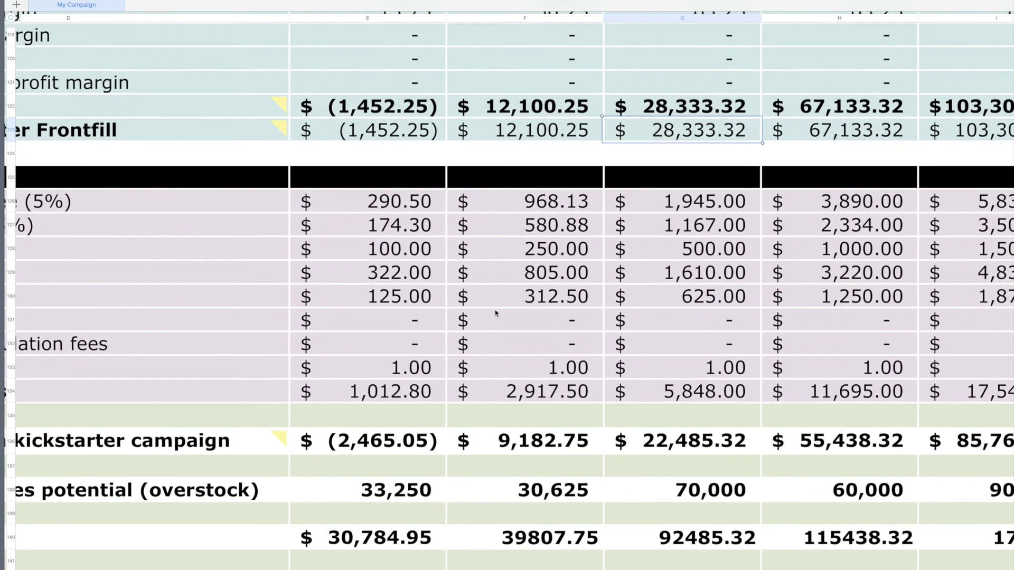
scroll(496, 314, "left", 1)
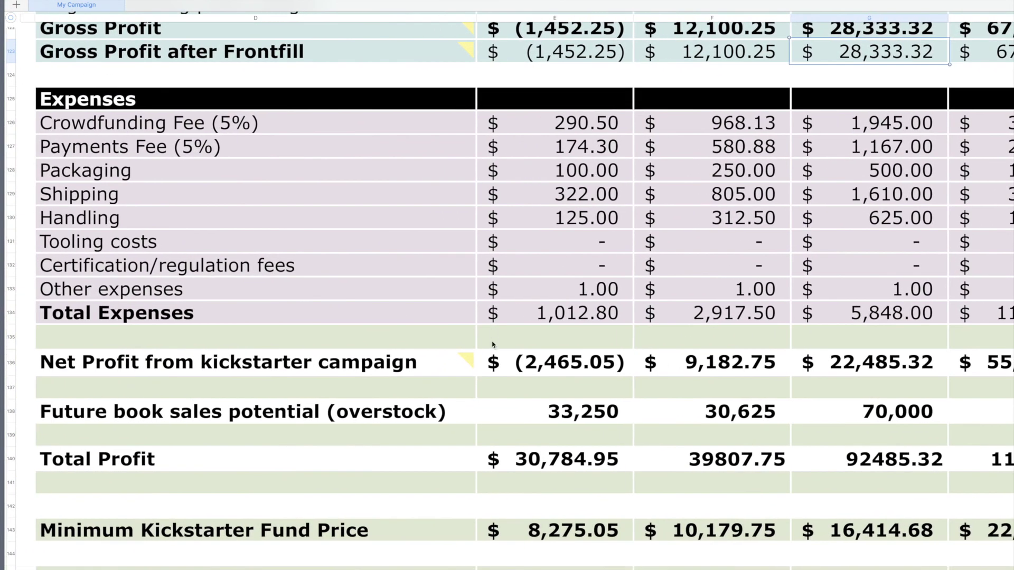
left_click(561, 319)
left_click(697, 319)
scroll(702, 317, "right", 5)
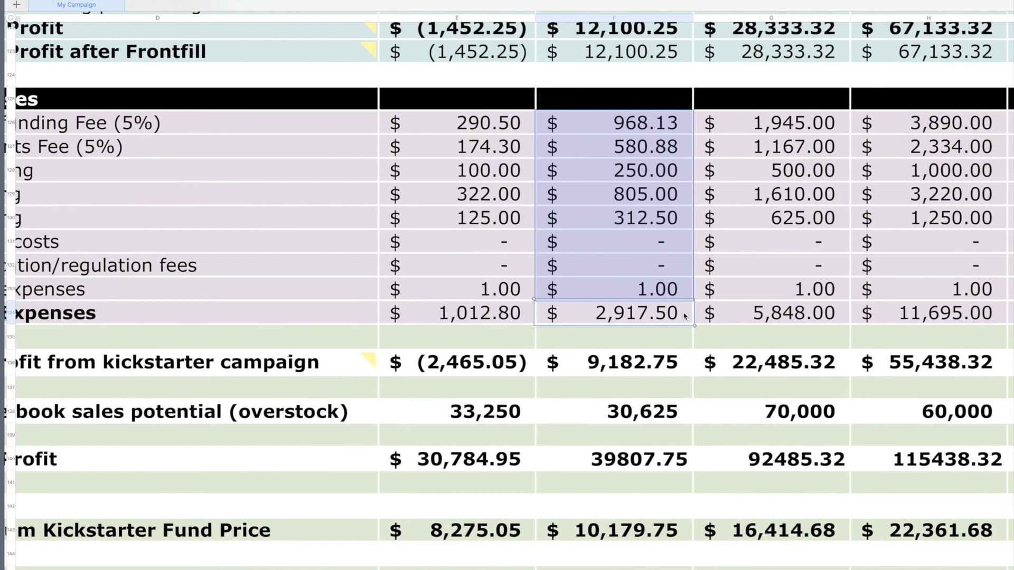
left_click(714, 315)
left_click(883, 319)
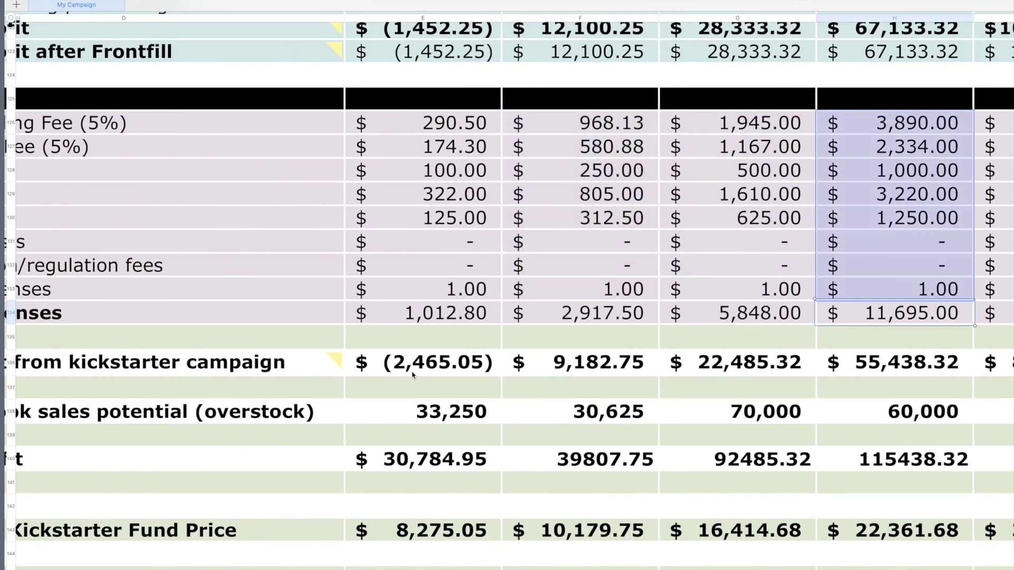
Step: Check the Net Profit from kickstarter campaign in column E and inspect the column F formula, leaving it unedited
scroll(423, 373, "down", 2)
scroll(423, 373, "left", 3)
scroll(423, 373, "down", 4)
scroll(423, 373, "left", 2)
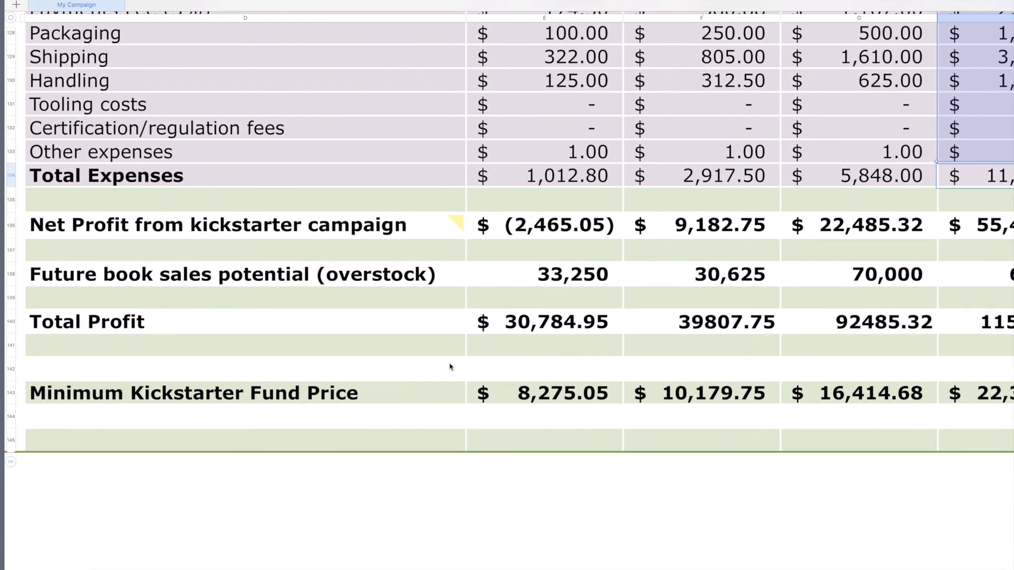
left_click(570, 233)
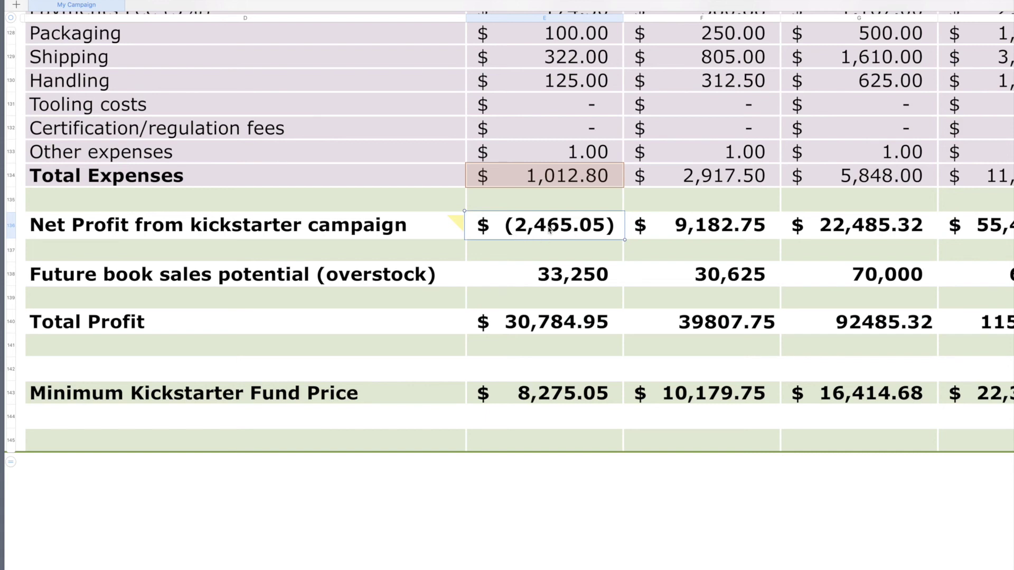
left_click(660, 230)
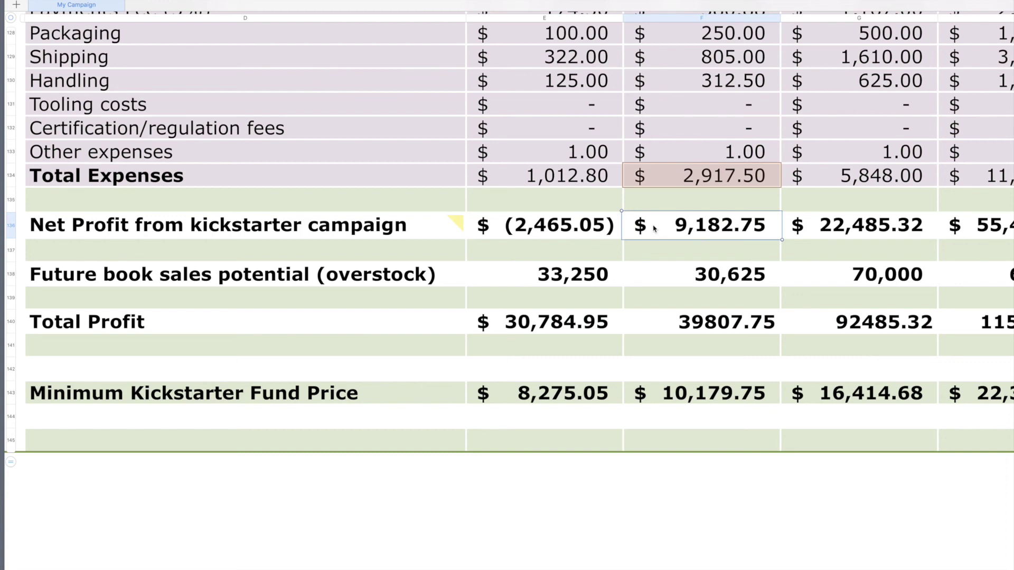
double_click(681, 225)
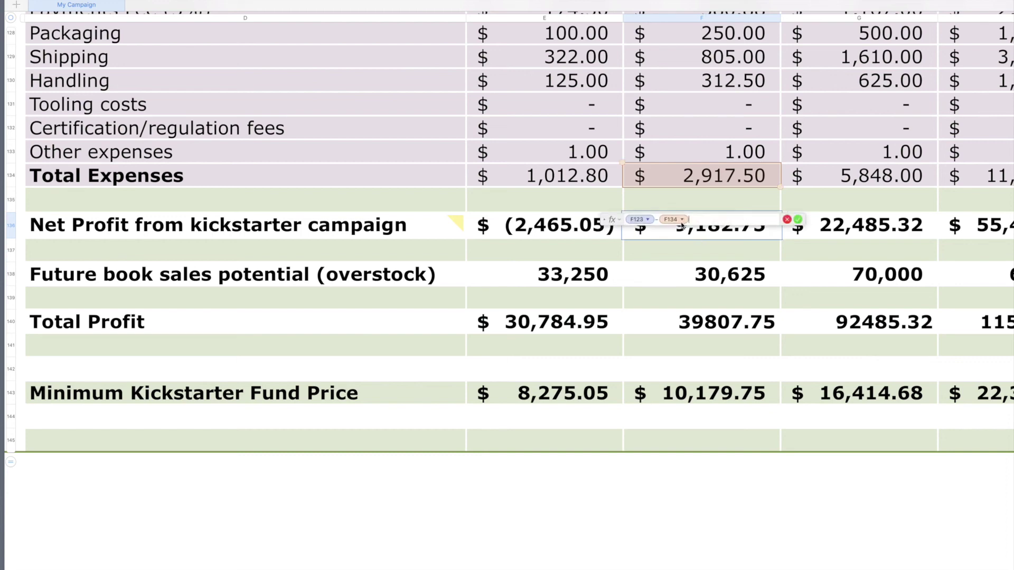
left_click(787, 220)
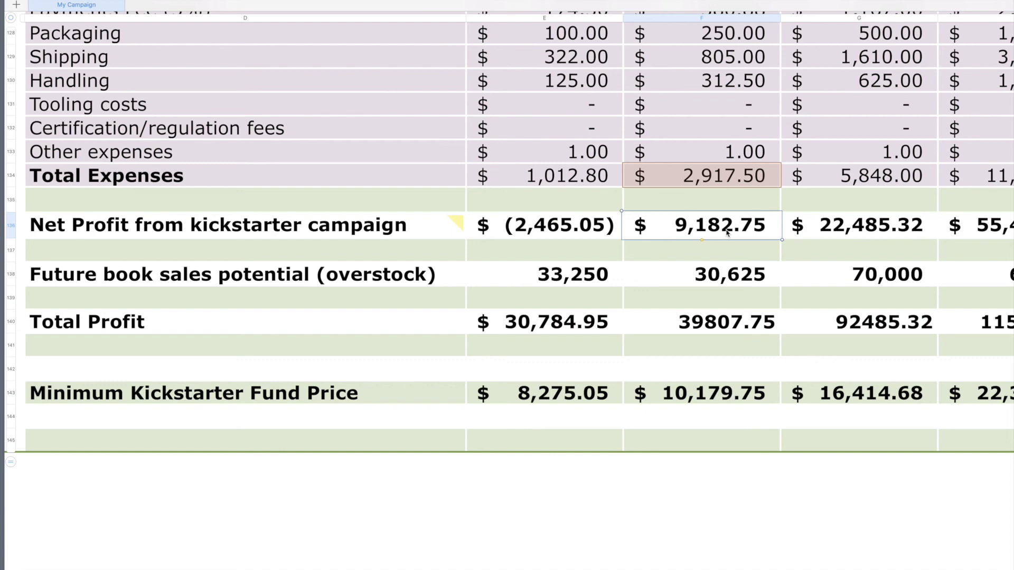
Step: Compare the Net Profit from kickstarter campaign across the scenarios, contrasting column E with column F
scroll(726, 232, "right", 5)
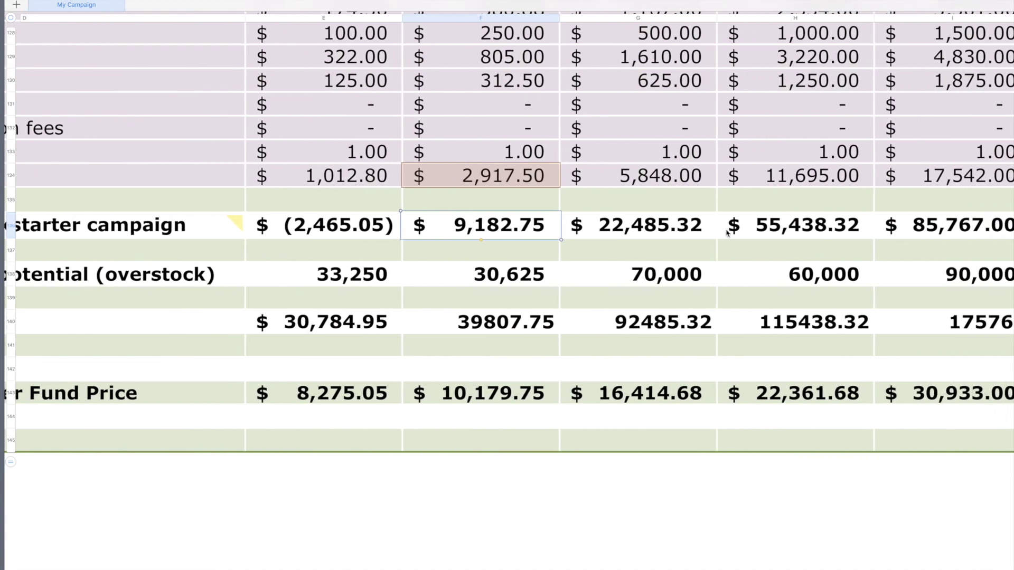
scroll(727, 232, "right", 2)
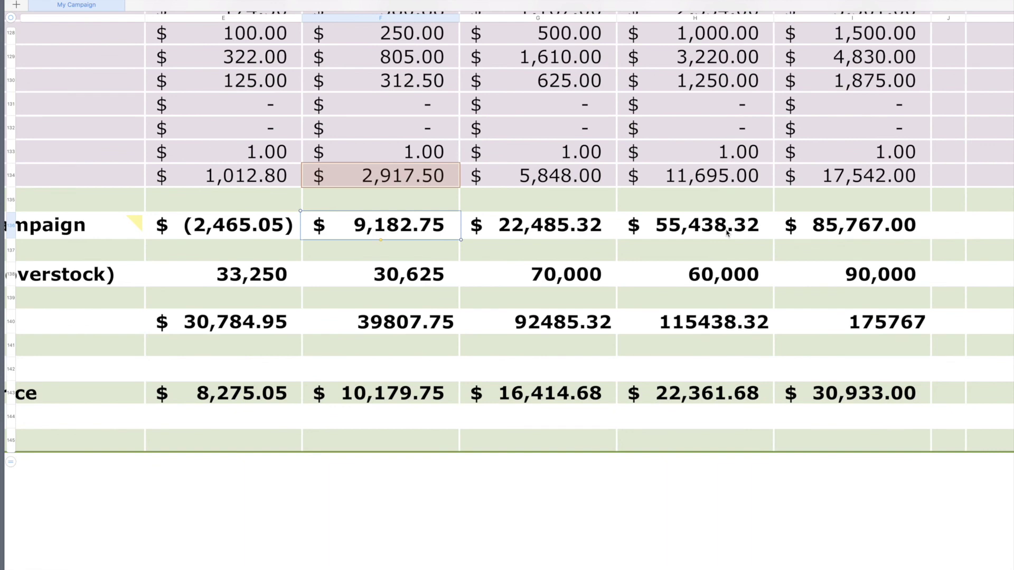
scroll(726, 232, "left", 1)
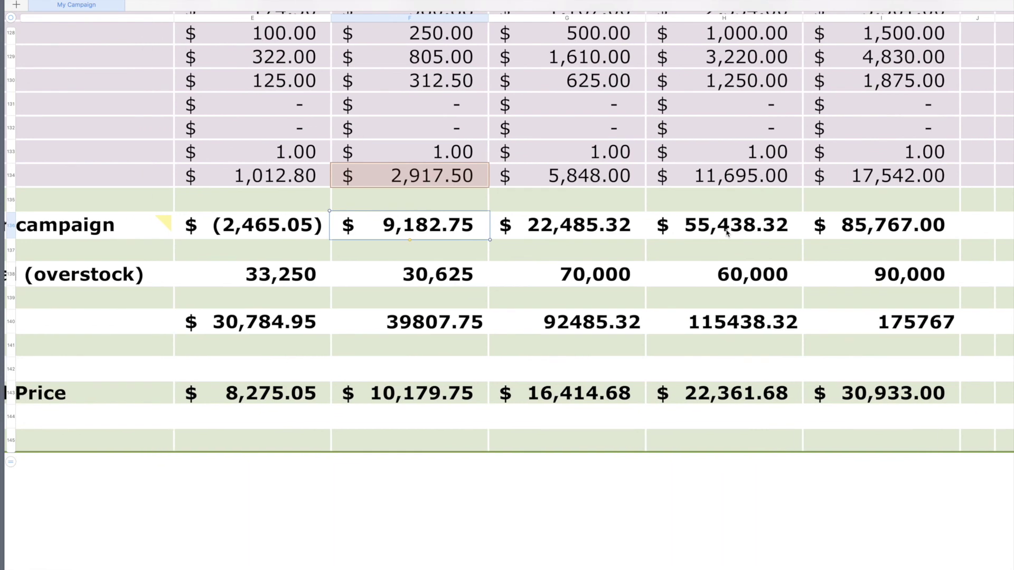
left_click(256, 236)
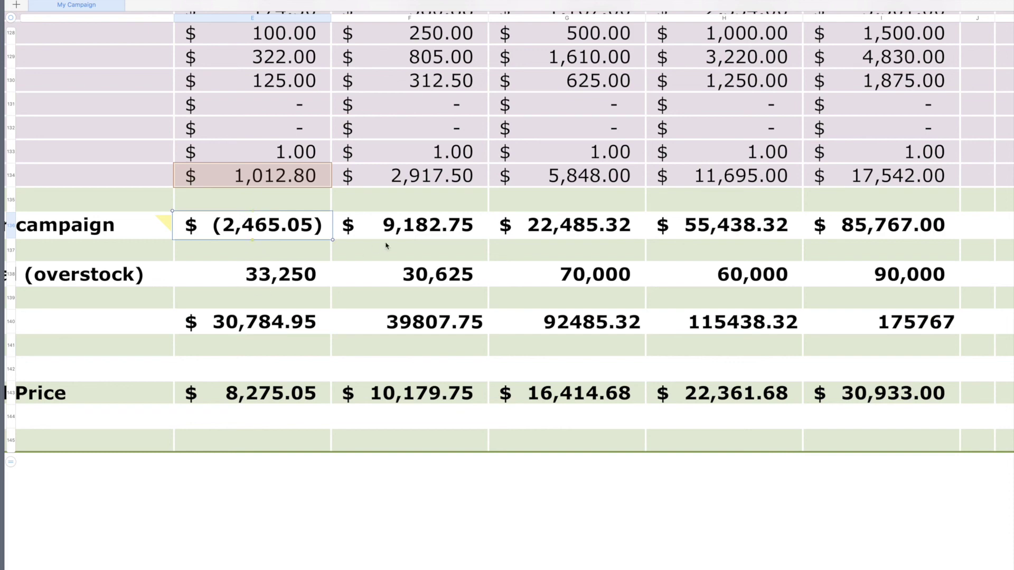
left_click(405, 236)
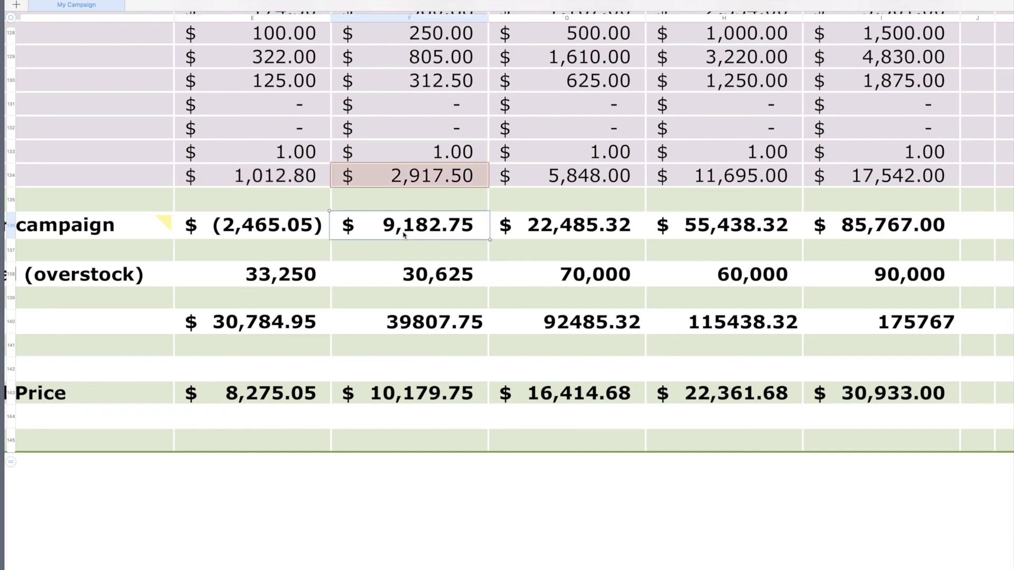
left_click(288, 230)
Step: Go back to the hard copy book inventory remaining row and check it for columns E through G
scroll(396, 246, "left", 3)
scroll(391, 254, "left", 6)
scroll(391, 254, "right", 1)
scroll(403, 251, "down", 4)
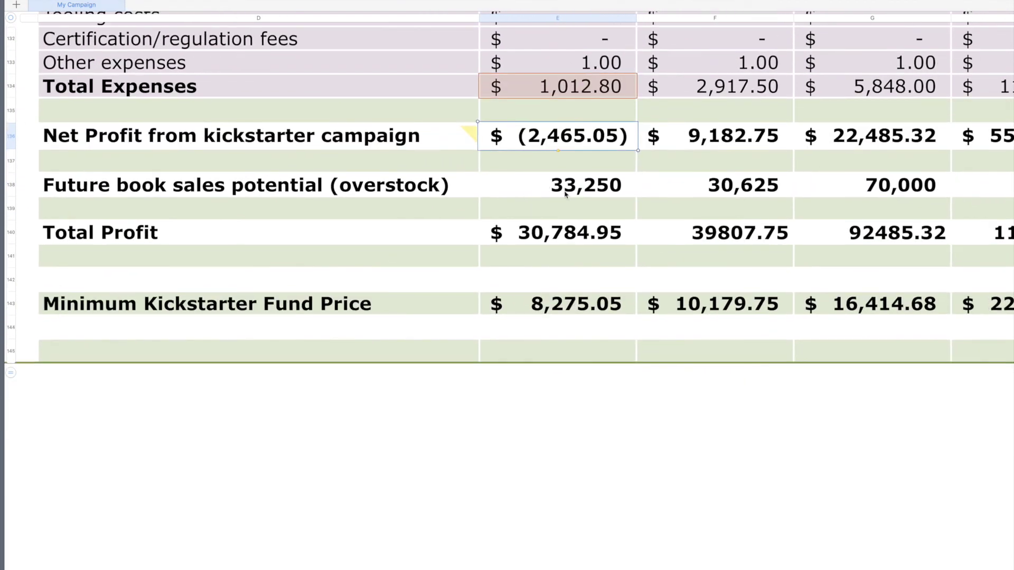
scroll(565, 190, "up", 15)
scroll(565, 195, "up", 20)
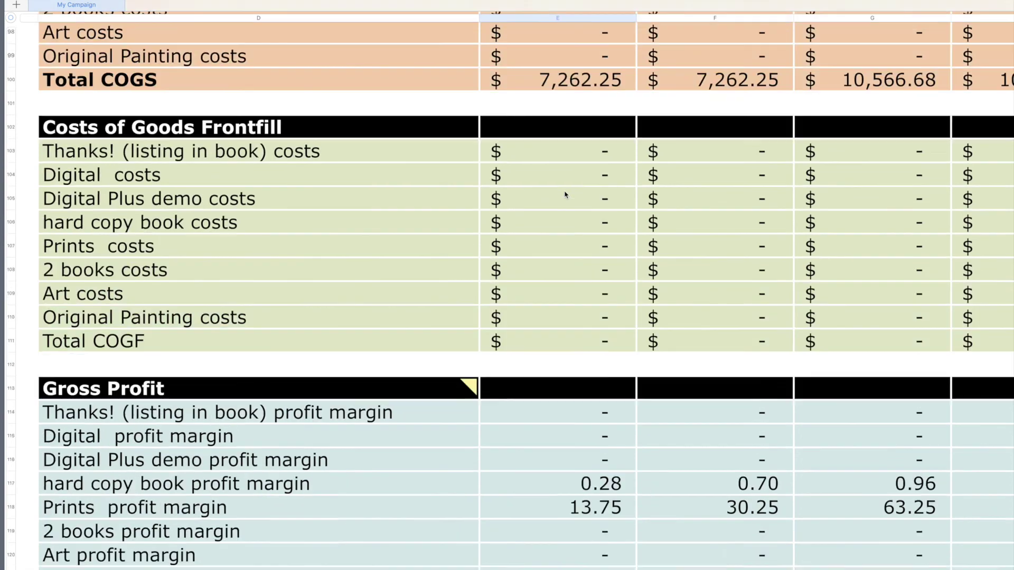
left_click(601, 52)
key("Right")
key("Right")
scroll(463, 317, "down", 1)
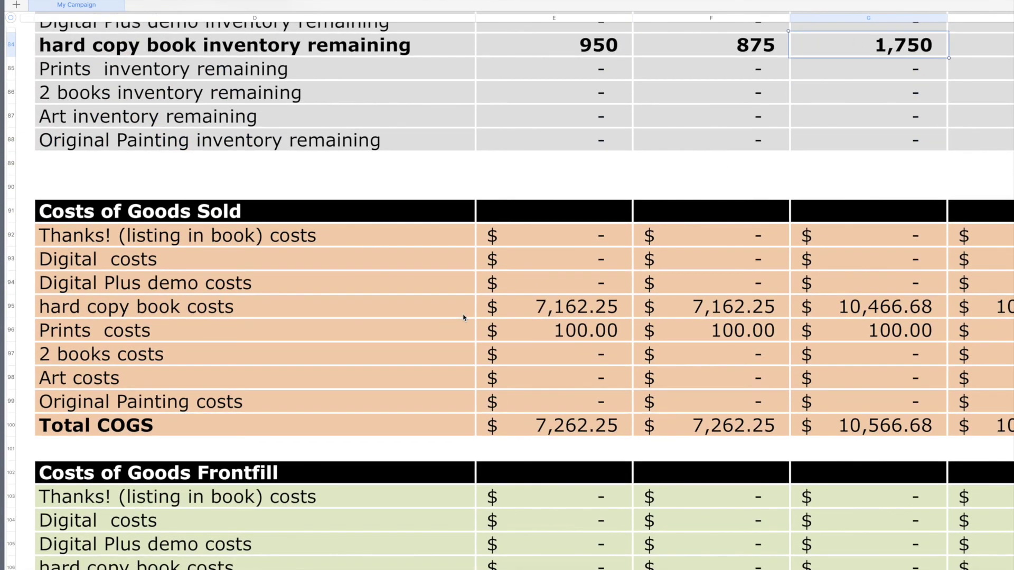
scroll(464, 318, "up", 2)
Step: Review the Future book sales potential (overstock) row across the scenarios, starting with its label and column E
scroll(464, 317, "down", 20)
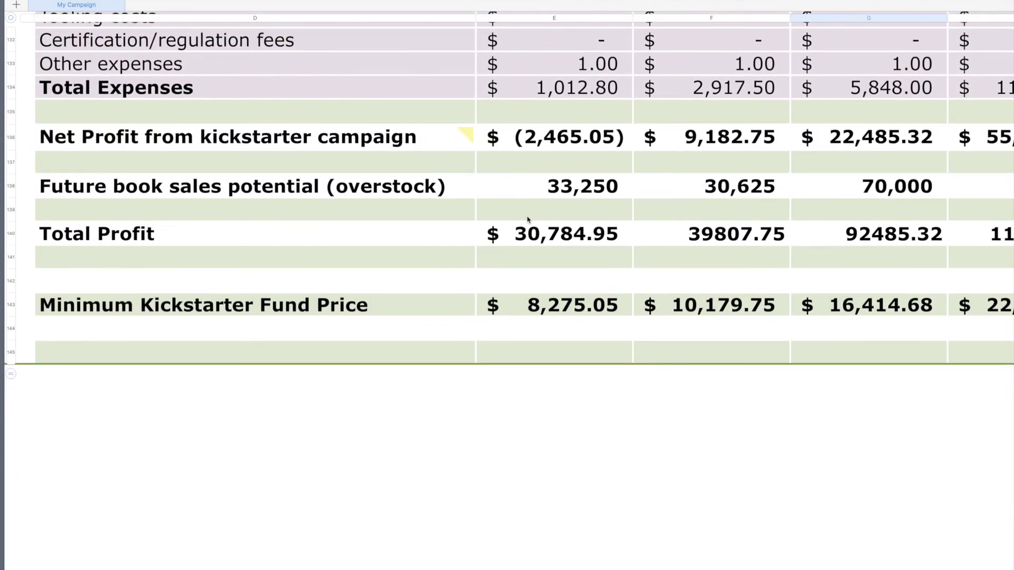
left_click(380, 192)
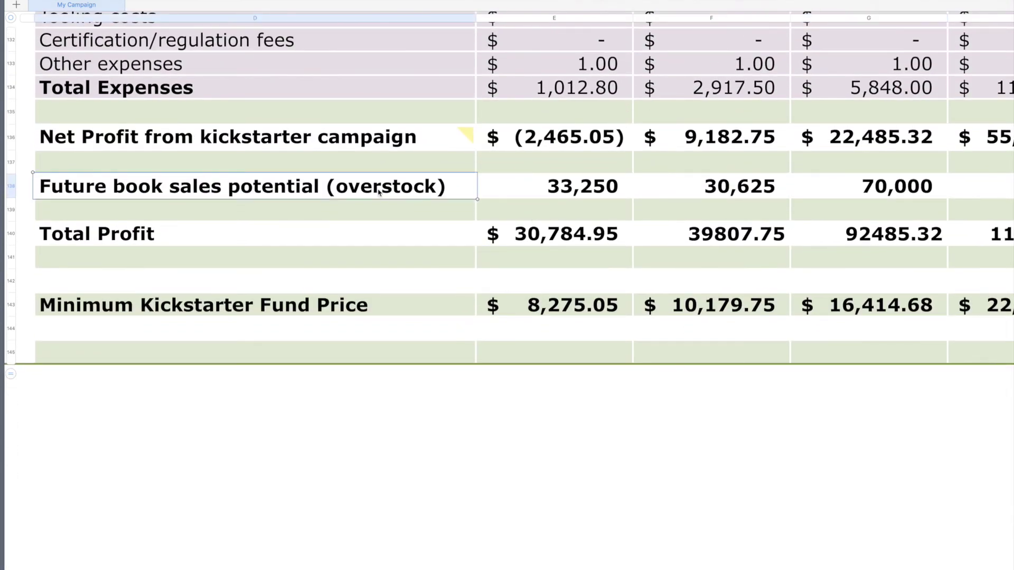
left_click(535, 193)
scroll(535, 193, "right", 3)
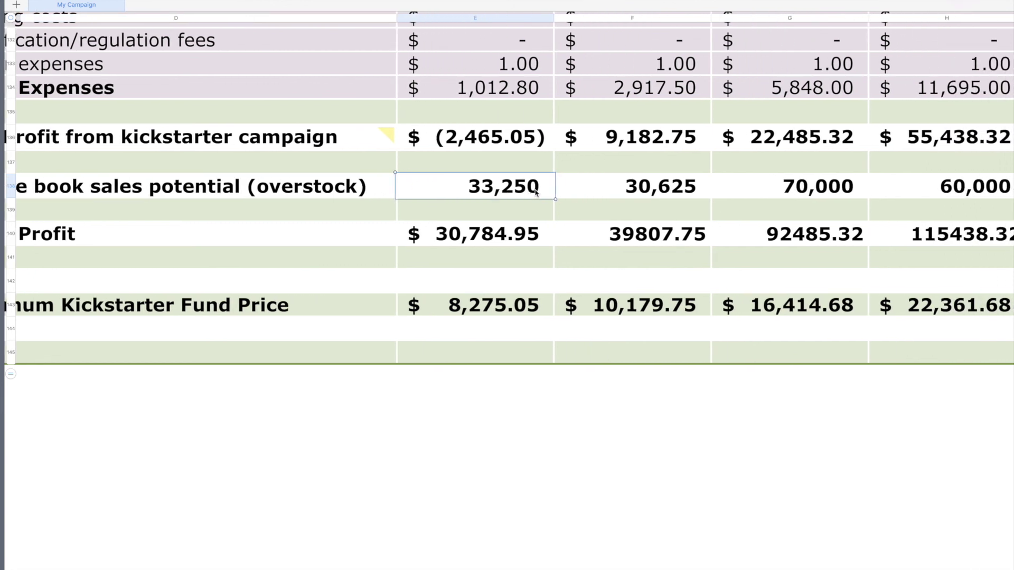
scroll(528, 194, "left", 2)
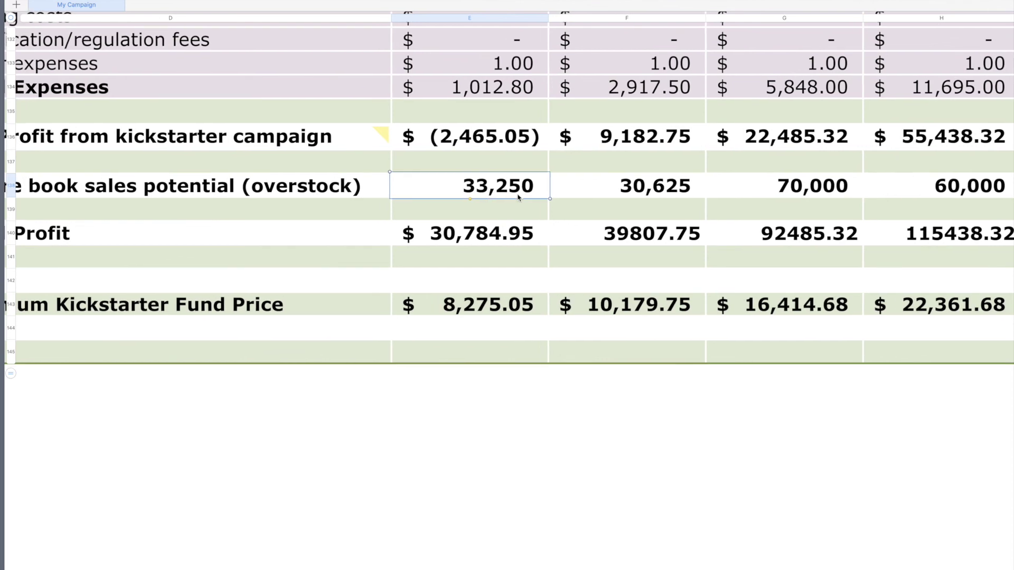
scroll(520, 196, "right", 2)
double_click(496, 194)
left_click(559, 183)
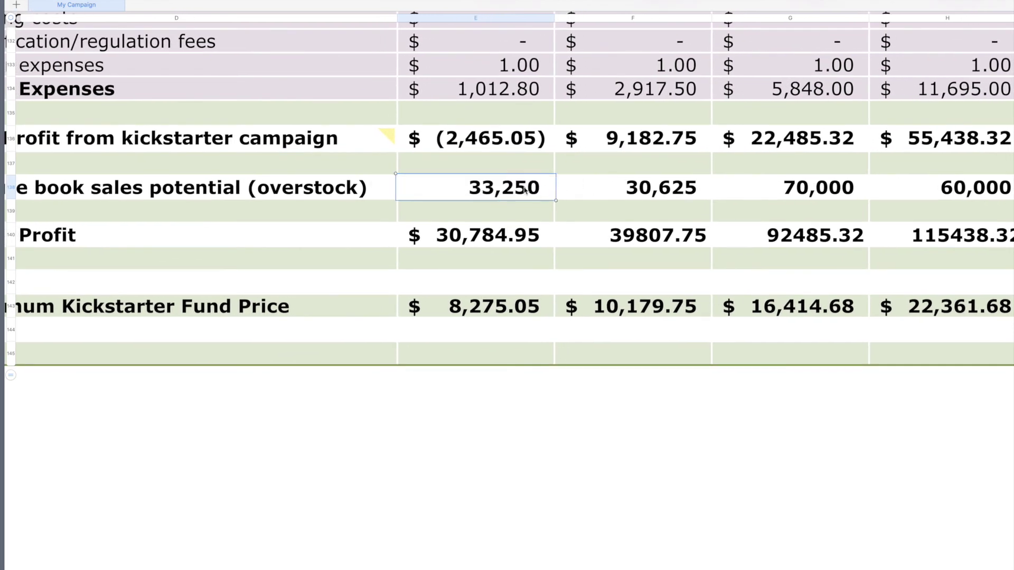
scroll(524, 191, "right", 3)
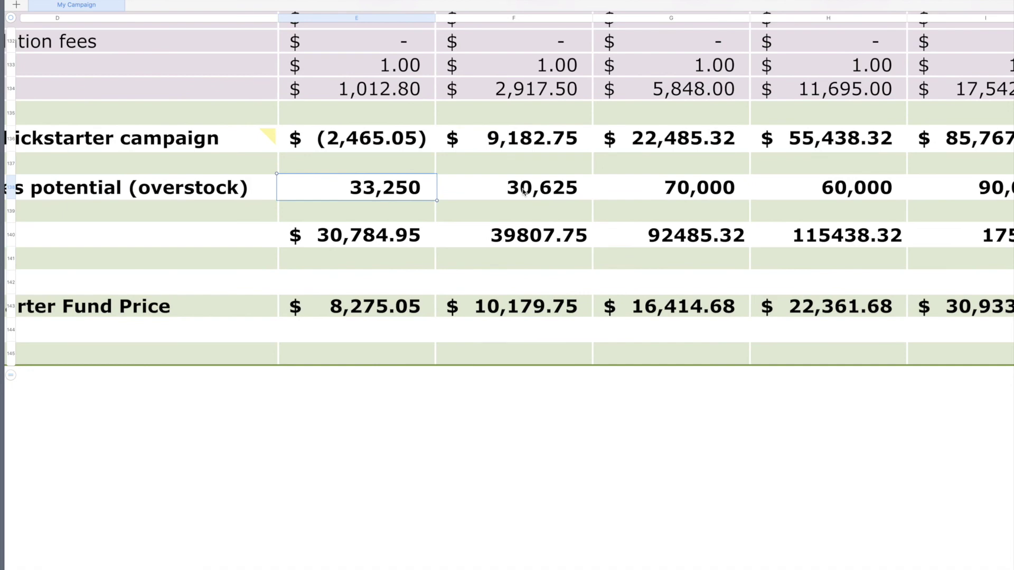
left_click(524, 191)
left_click(699, 189)
scroll(700, 190, "right", 3)
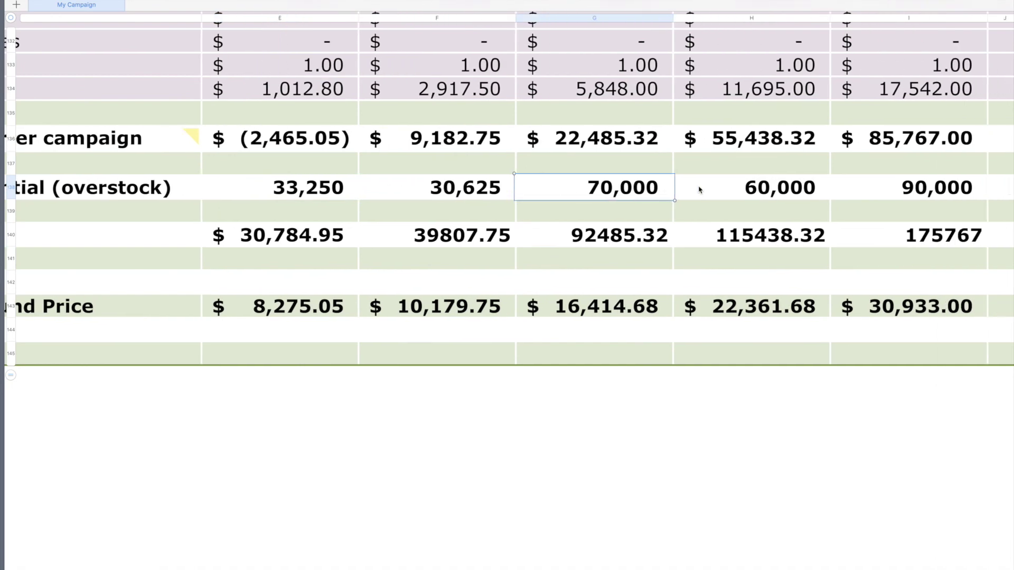
Step: Check the Total Profit in column E and the cells it is calculated from
scroll(699, 190, "left", 5)
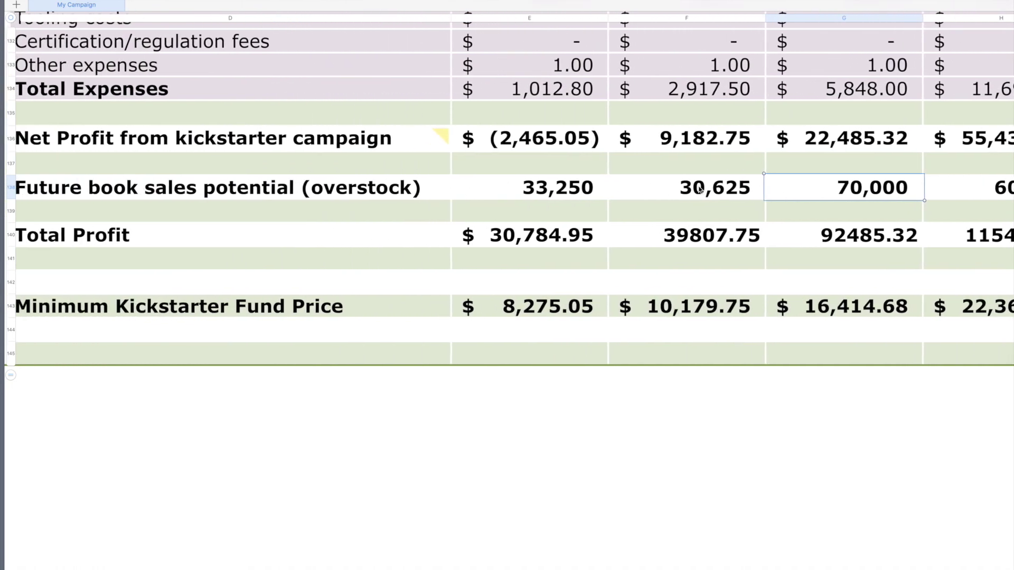
scroll(699, 190, "down", 1)
scroll(700, 190, "down", 1)
scroll(700, 191, "right", 1)
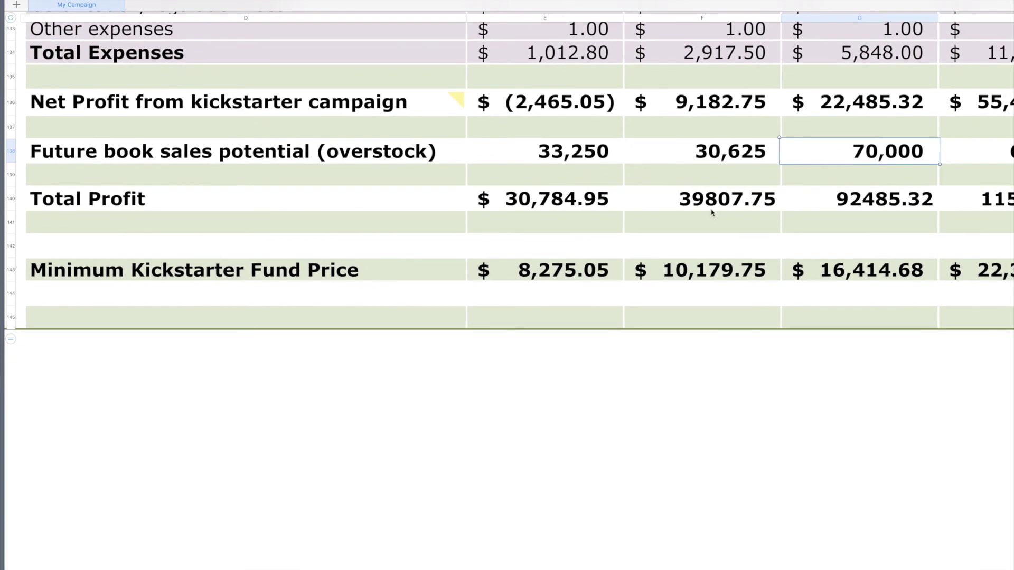
left_click(556, 205)
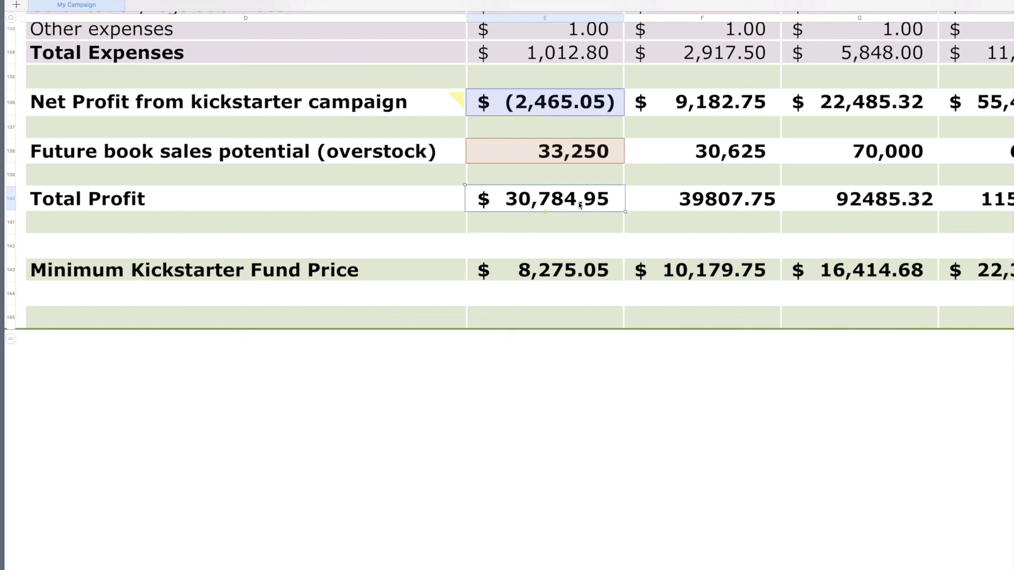
Step: Compare the Total Profit across the scenarios in columns F through I and the cells each is calculated from
left_click(678, 199)
scroll(702, 199, "right", 5)
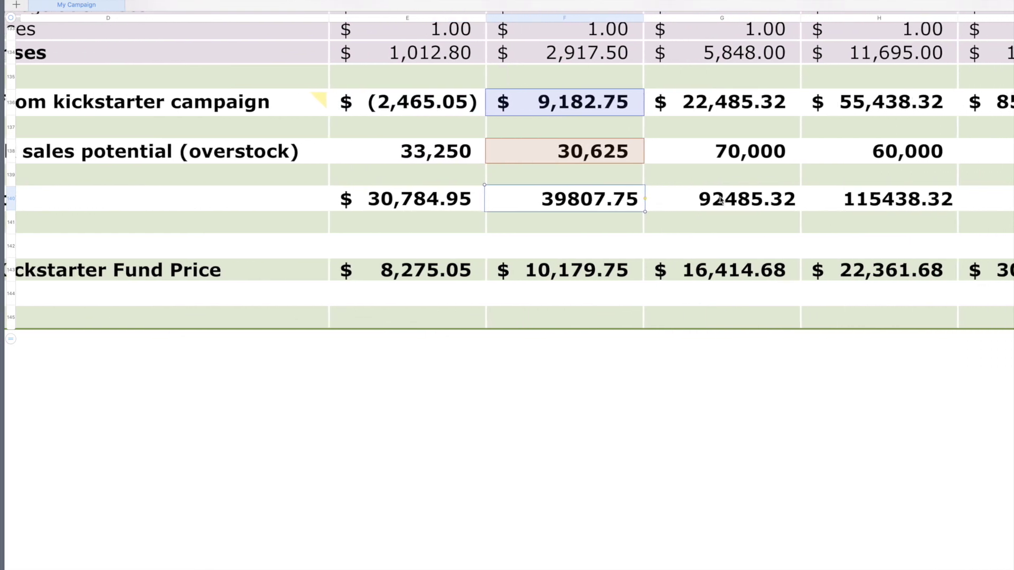
left_click(719, 200)
scroll(720, 201, "right", 4)
left_click(756, 200)
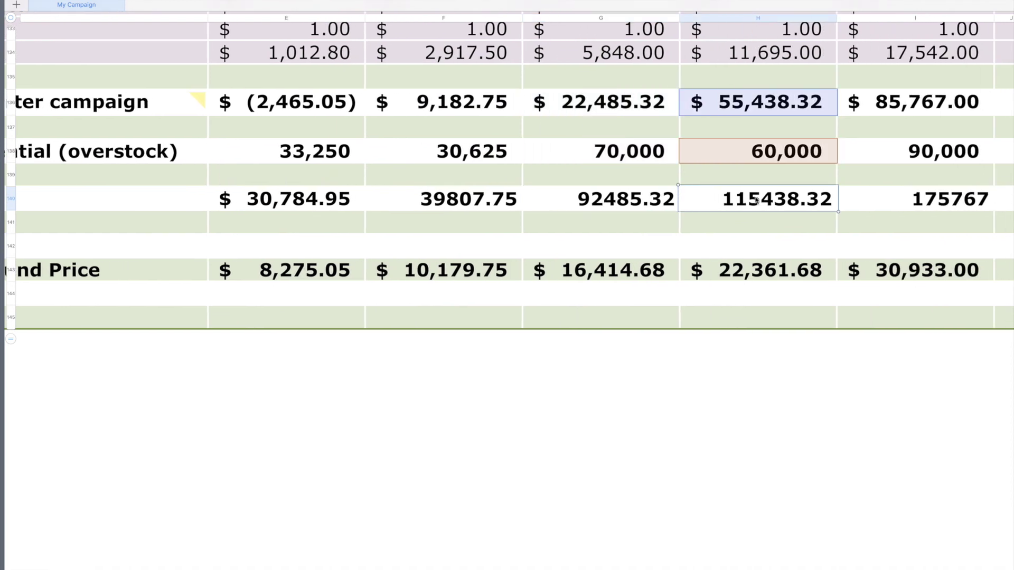
scroll(757, 201, "right", 3)
left_click(781, 199)
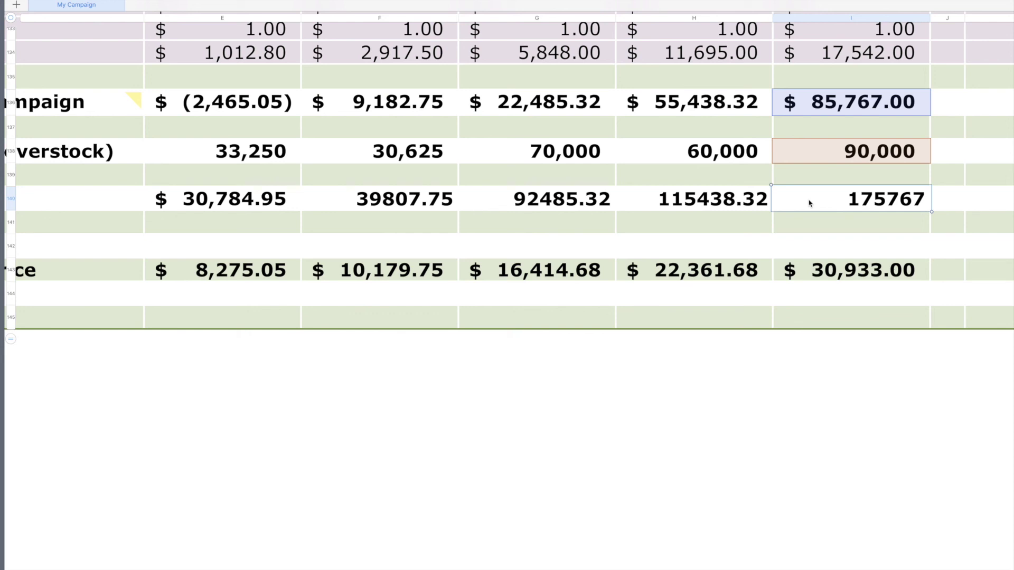
scroll(639, 209, "left", 3)
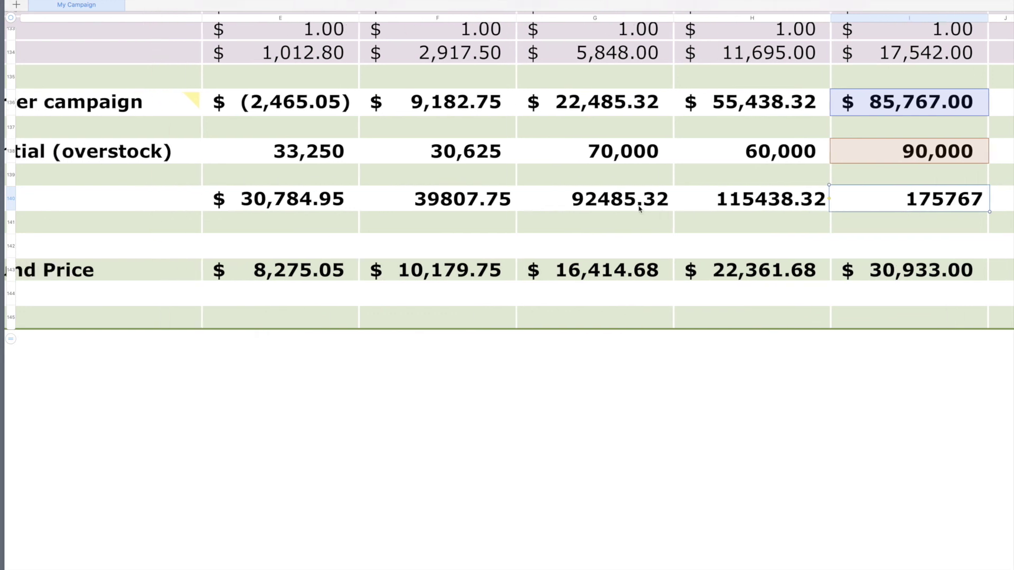
Step: Inspect the Total Profit formula in column I without changing it, and return to the column E total for comparison
scroll(639, 209, "right", 5)
double_click(812, 199)
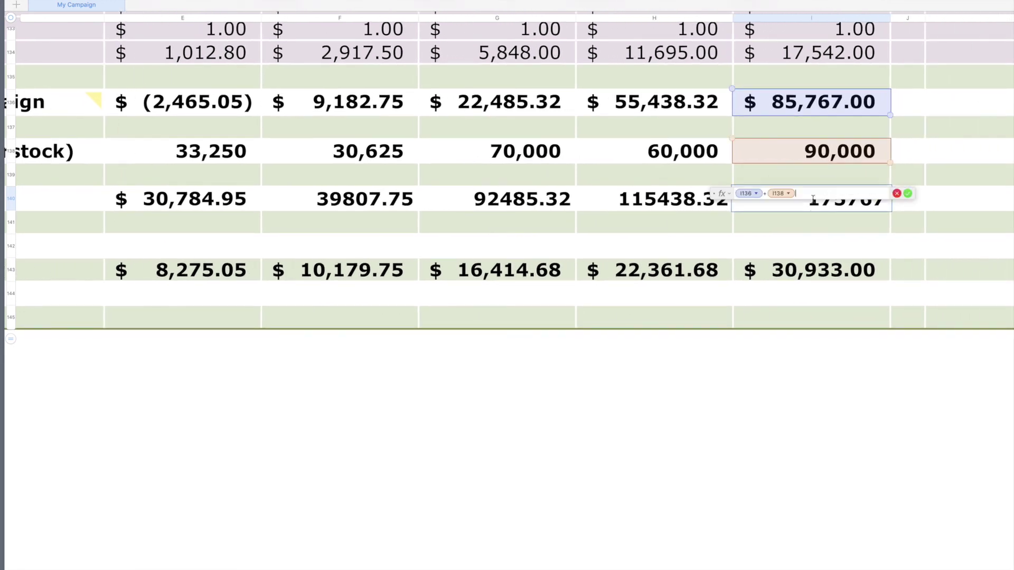
left_click(898, 194)
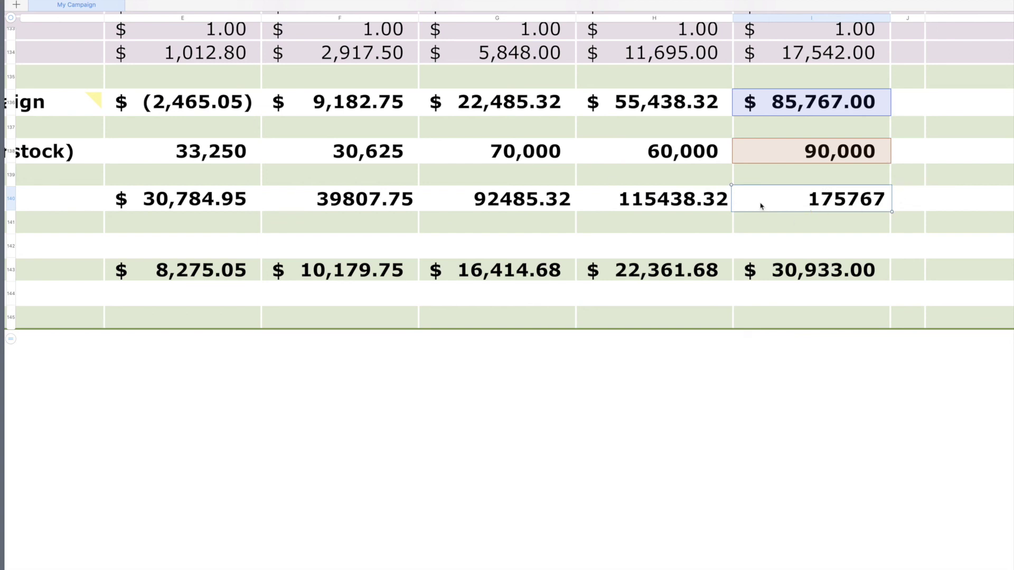
left_click(177, 205)
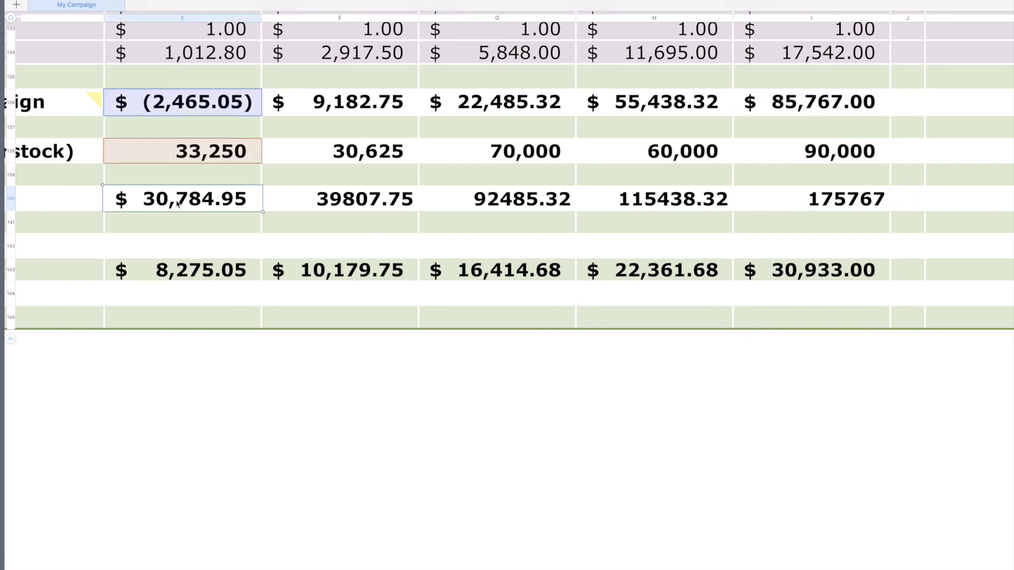
scroll(578, 357, "left", 2)
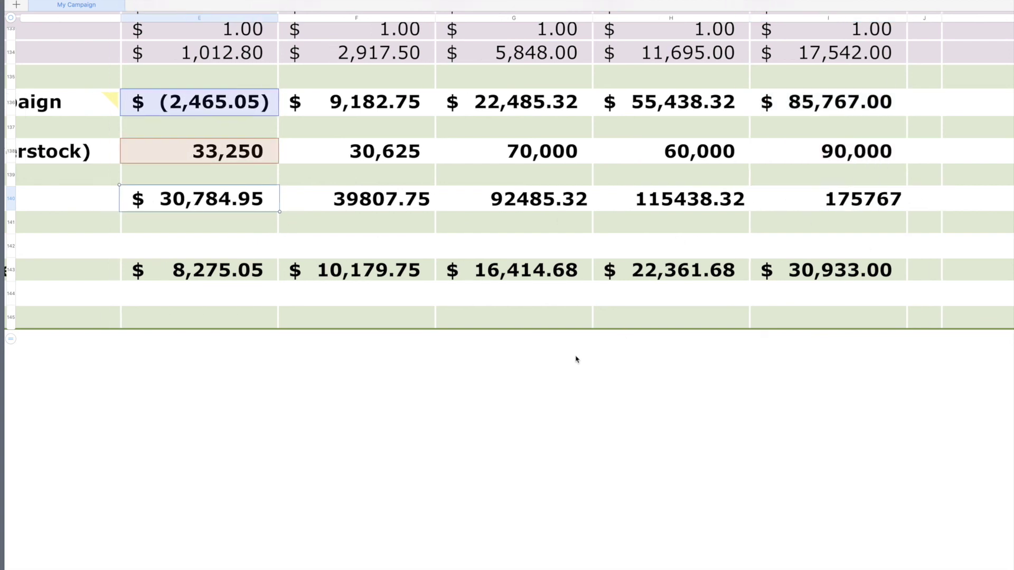
scroll(577, 360, "left", 10)
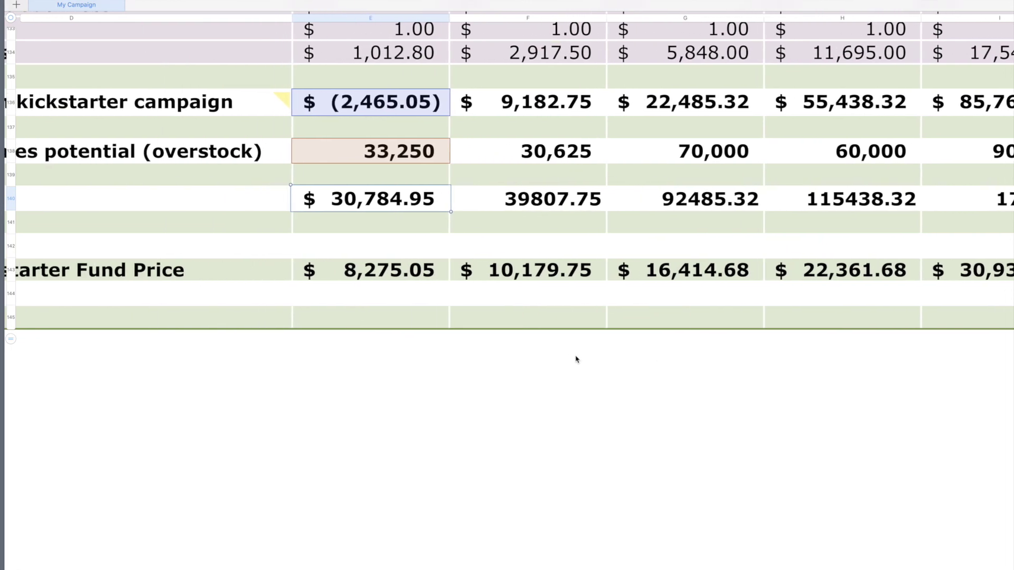
scroll(577, 359, "left", 3)
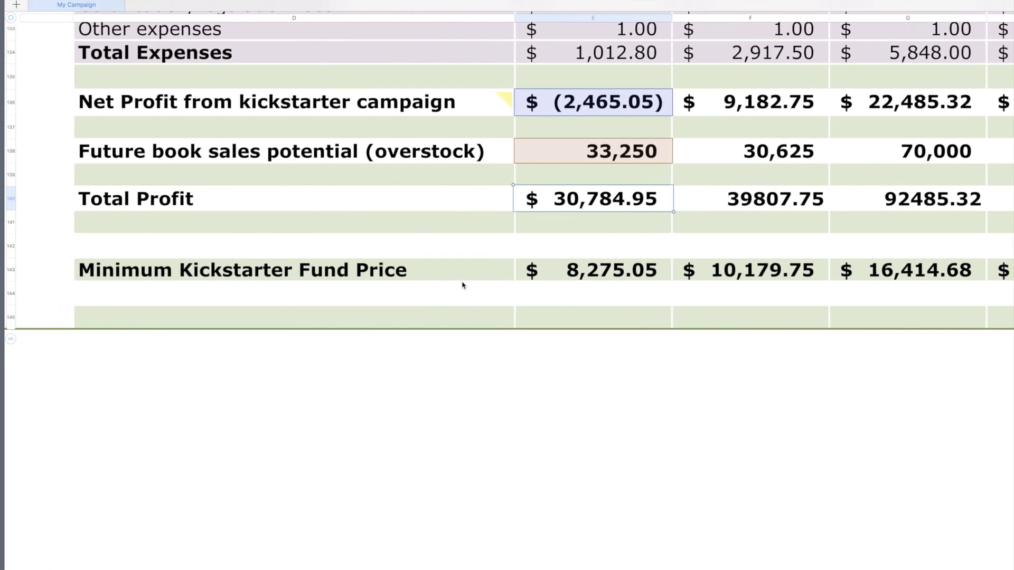
Step: Review the Minimum Kickstarter Fund Price row across columns E through I, returning to columns F and E
left_click(473, 273)
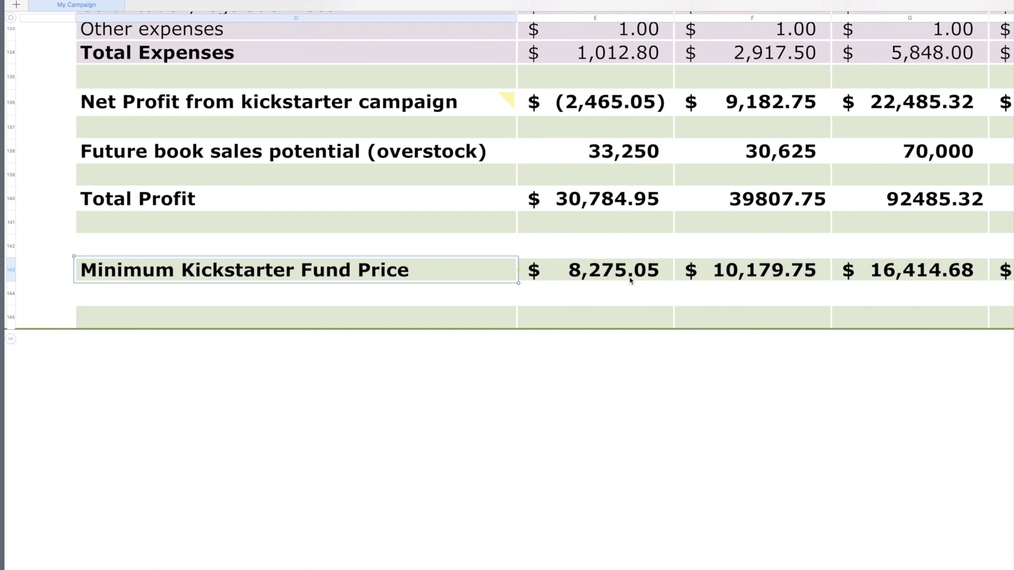
scroll(630, 281, "right", 3)
scroll(537, 275, "right", 2)
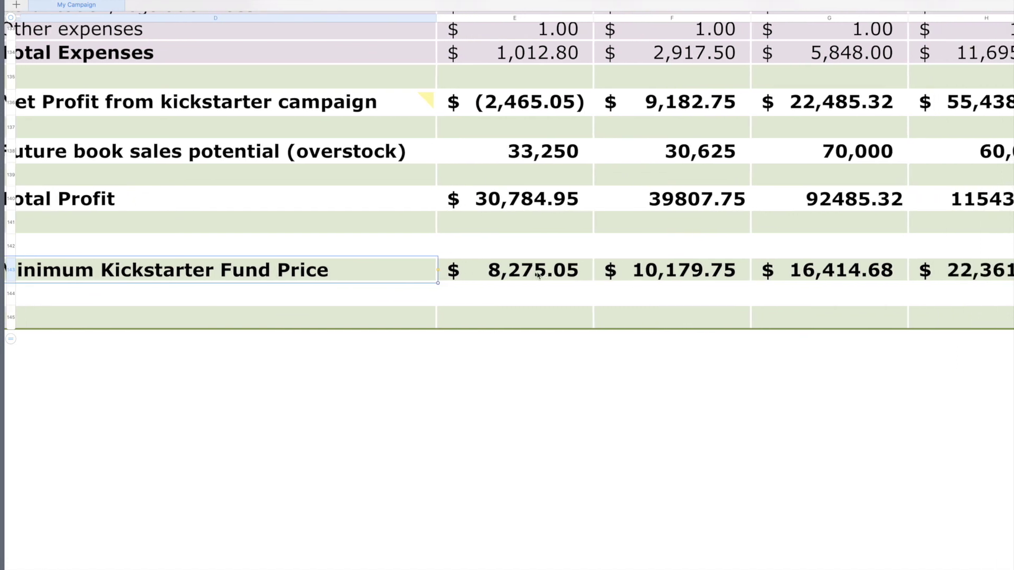
left_click(483, 273)
left_click(631, 272)
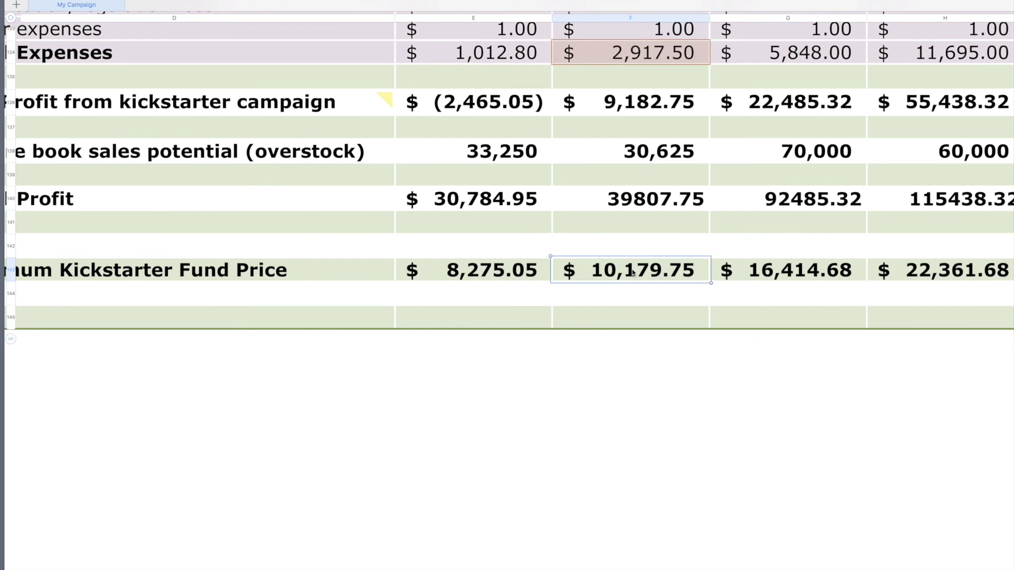
left_click(756, 273)
scroll(760, 273, "right", 3)
scroll(761, 273, "right", 2)
left_click(760, 272)
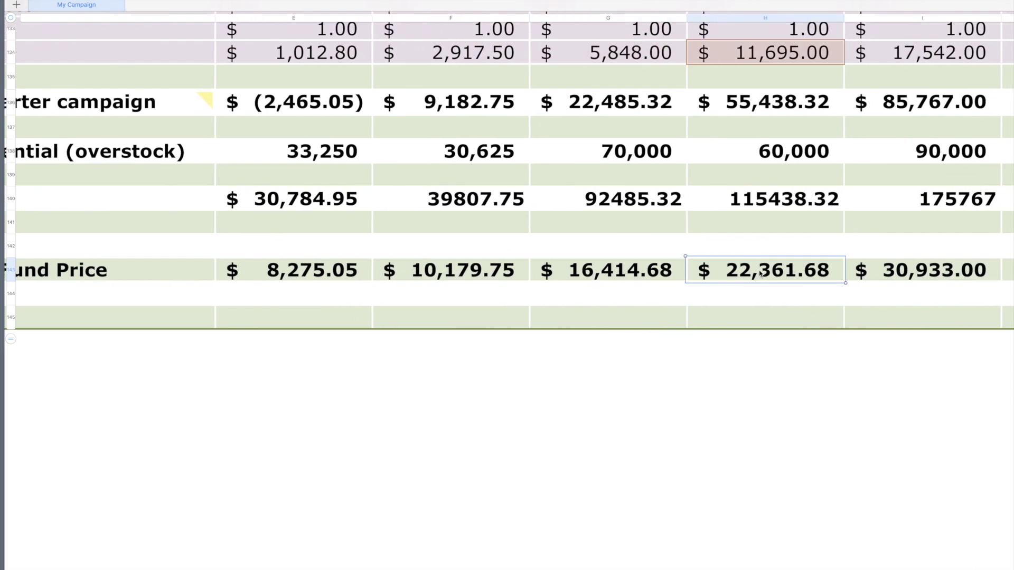
left_click(892, 273)
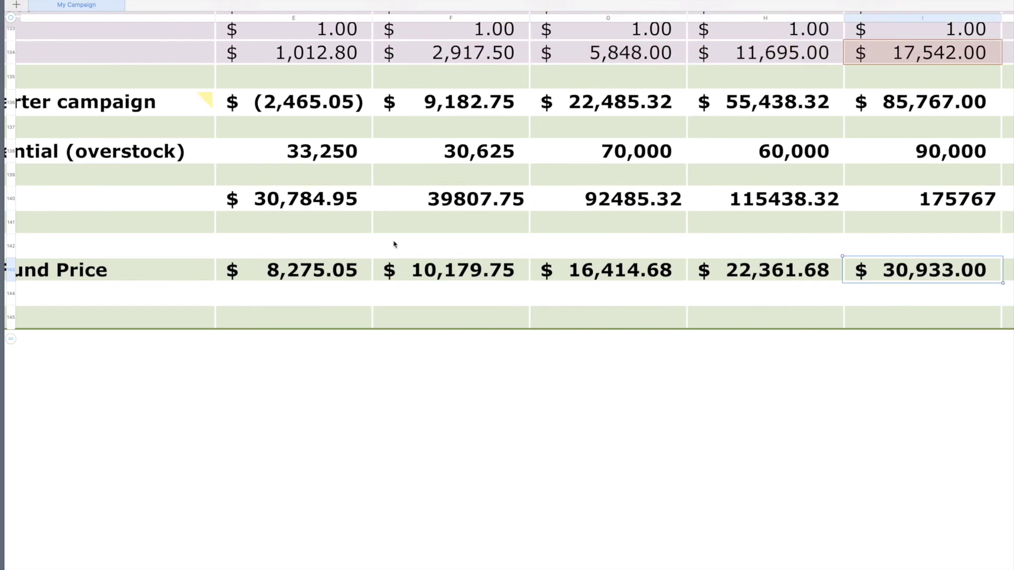
left_click(444, 273)
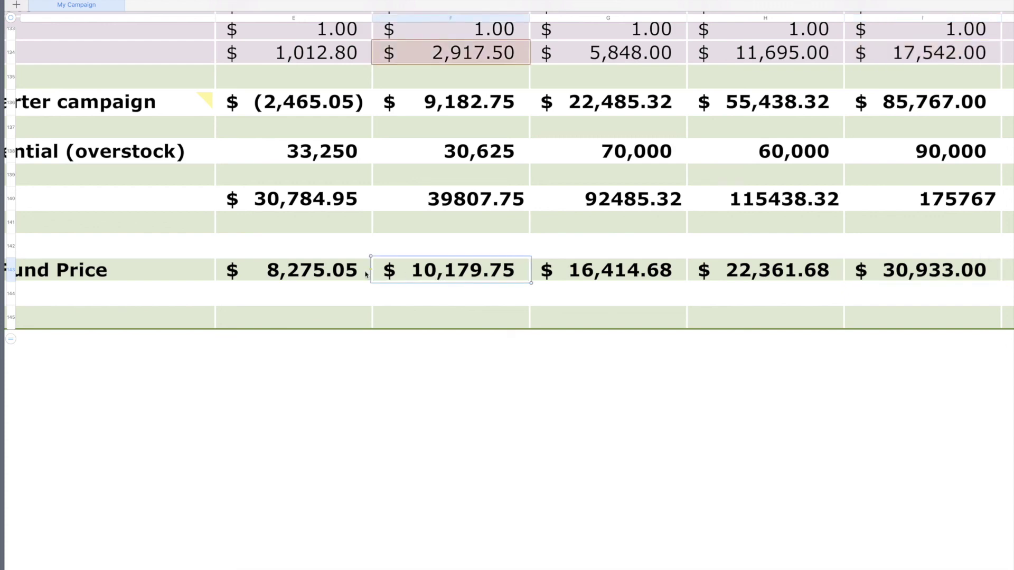
left_click(324, 271)
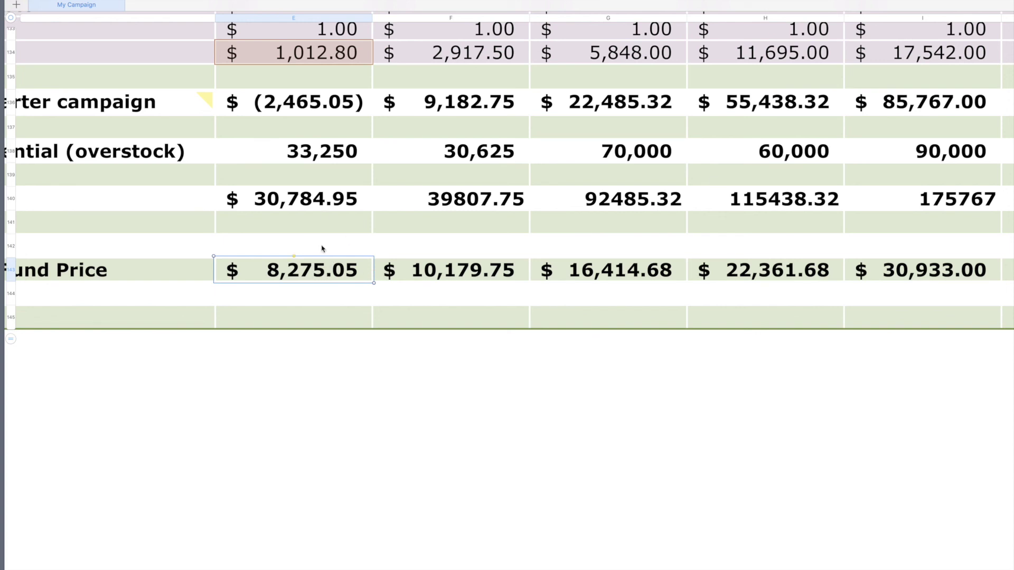
Step: Highlight the scenario columns from E to I one after another to compare their final figures
left_click(344, 17)
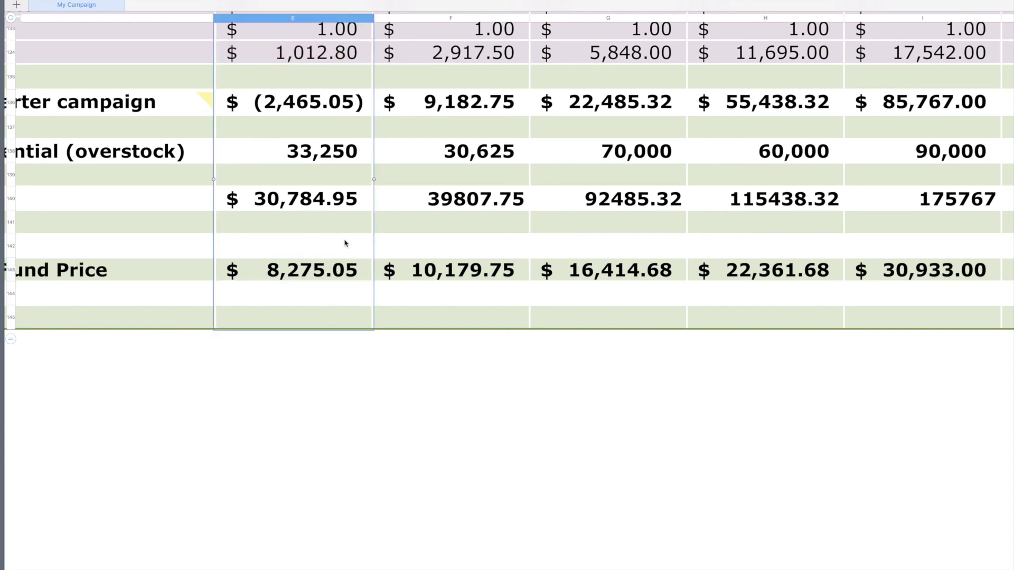
left_click(445, 19)
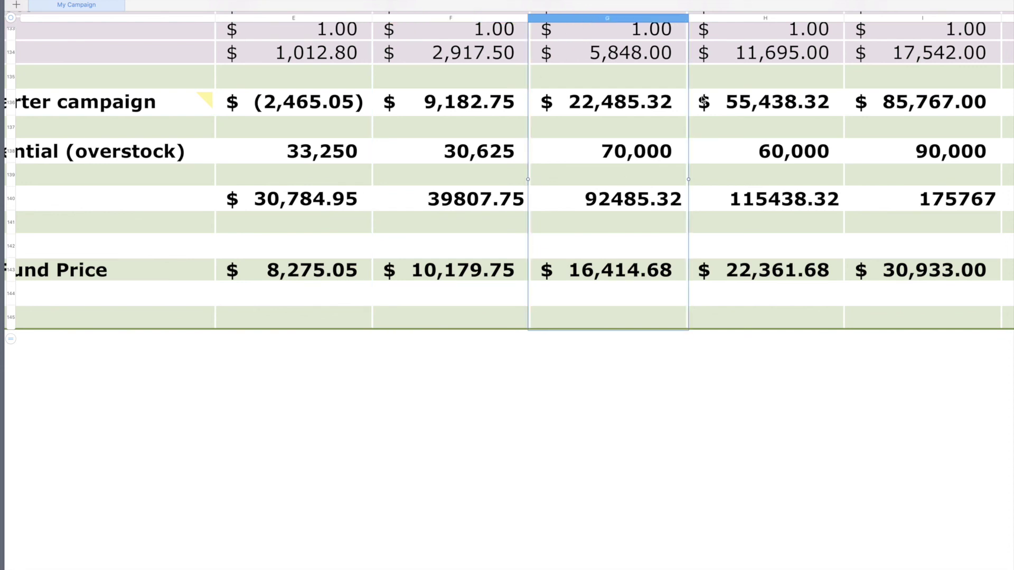
left_click(747, 18)
left_click(878, 23)
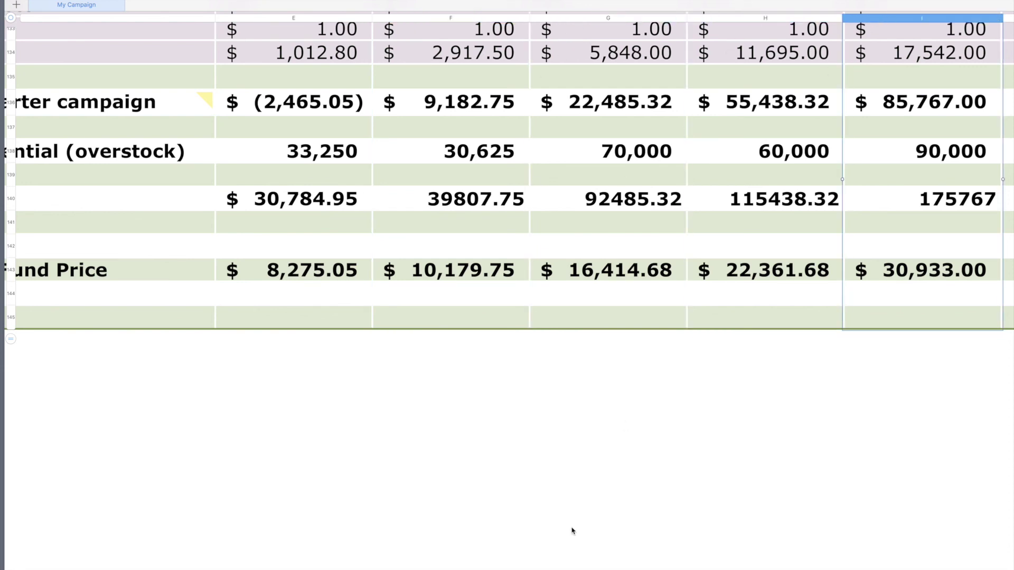
scroll(504, 172, "down", 2)
scroll(504, 171, "right", 3)
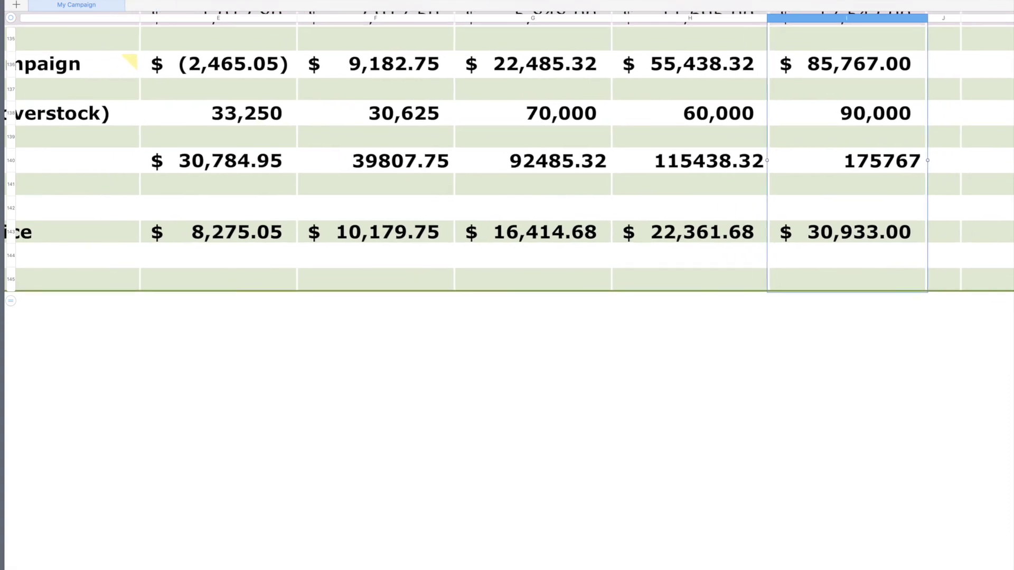
Step: Reset the sheet to actual size and return to the What-If Assumptions at its beginning
left_click(200, 0)
mouse_move(222, 56)
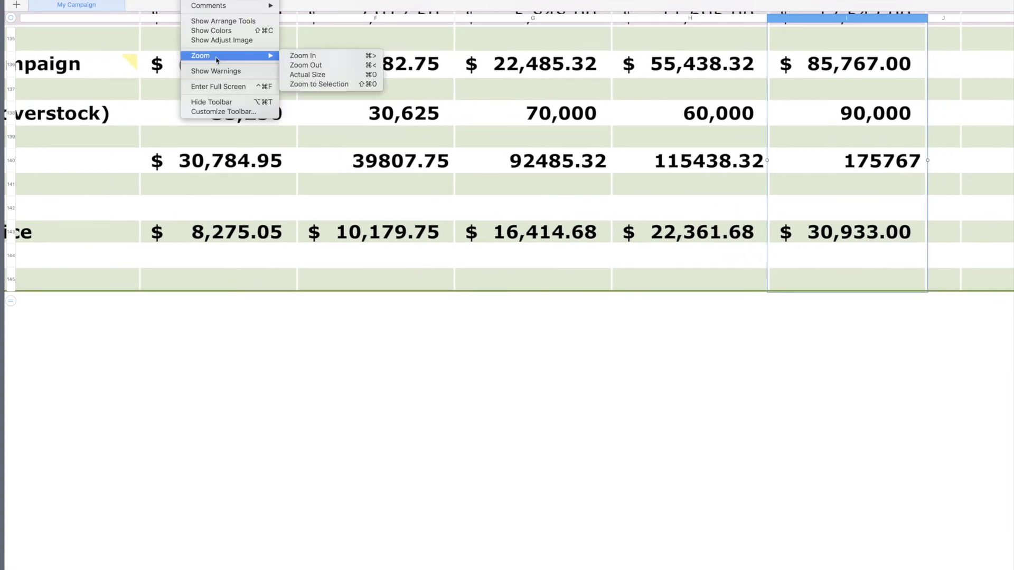
left_click(309, 78)
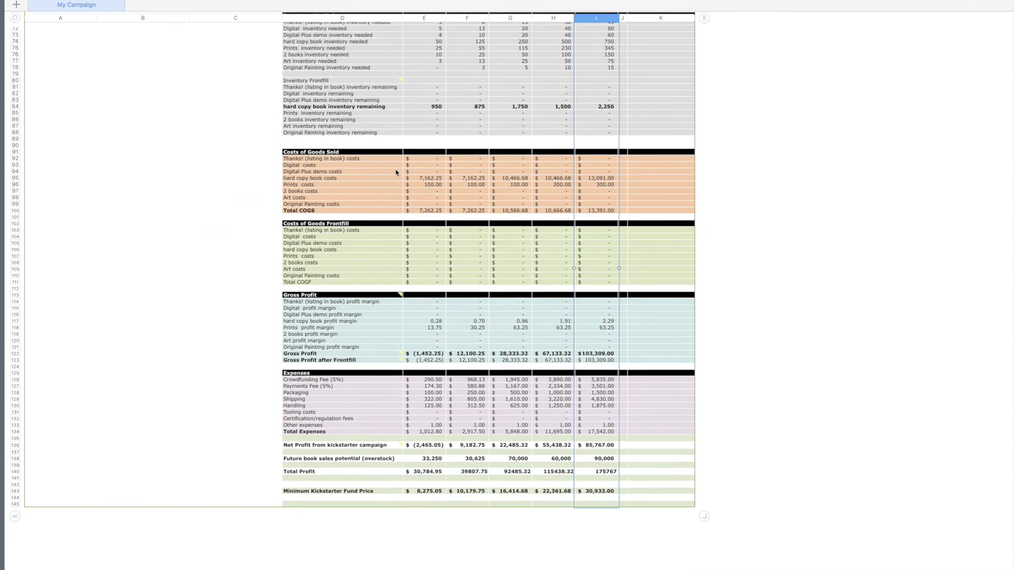
scroll(396, 172, "up", 10)
scroll(396, 172, "up", 5)
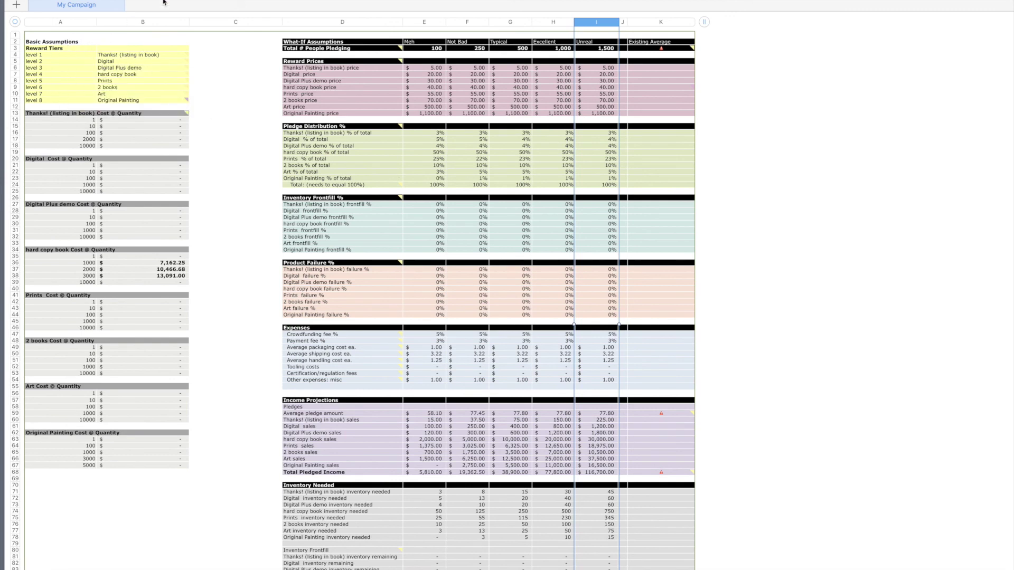
left_click(200, 1)
mouse_move(250, 57)
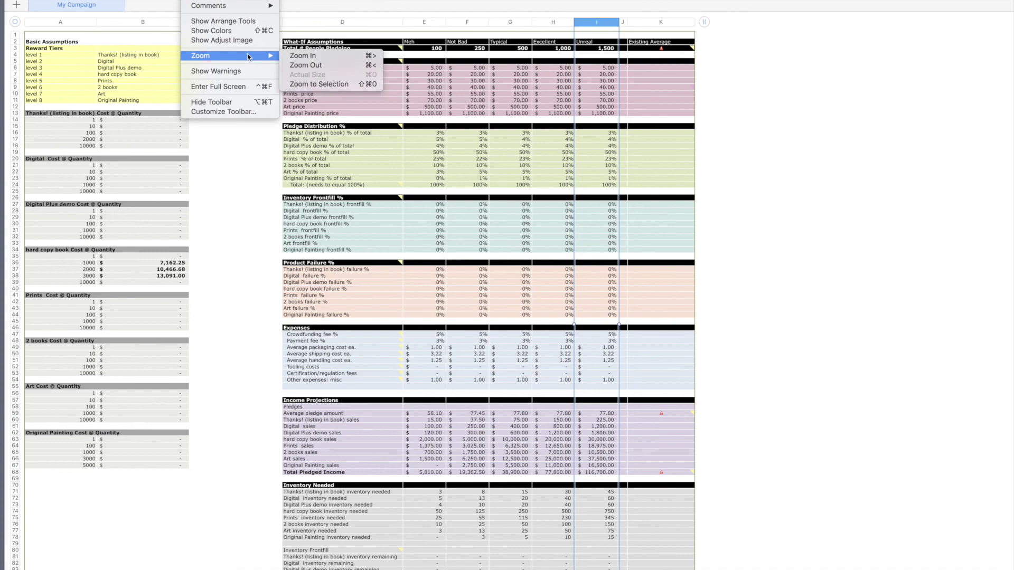
left_click(297, 65)
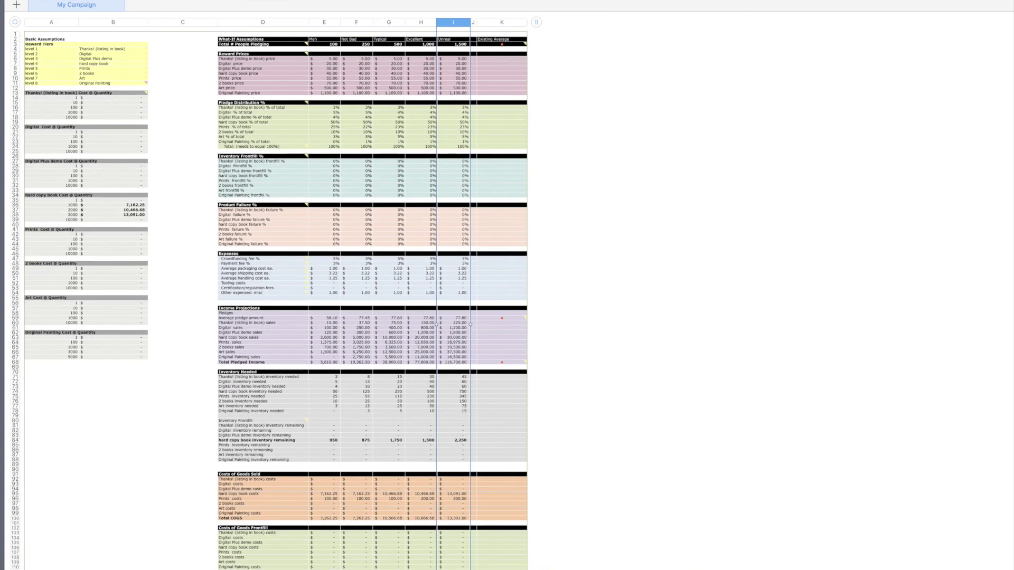
left_click(201, 0)
mouse_move(222, 56)
left_click(297, 56)
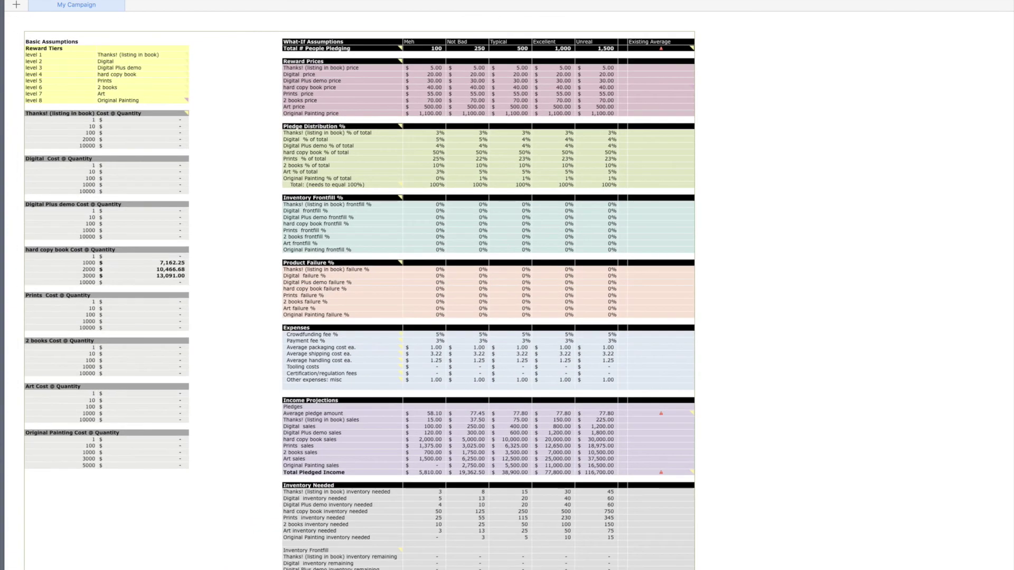
Step: Enlarge the sheet one zoom level above actual size and look at the Reward Prices section
left_click(201, 0)
left_click(297, 55)
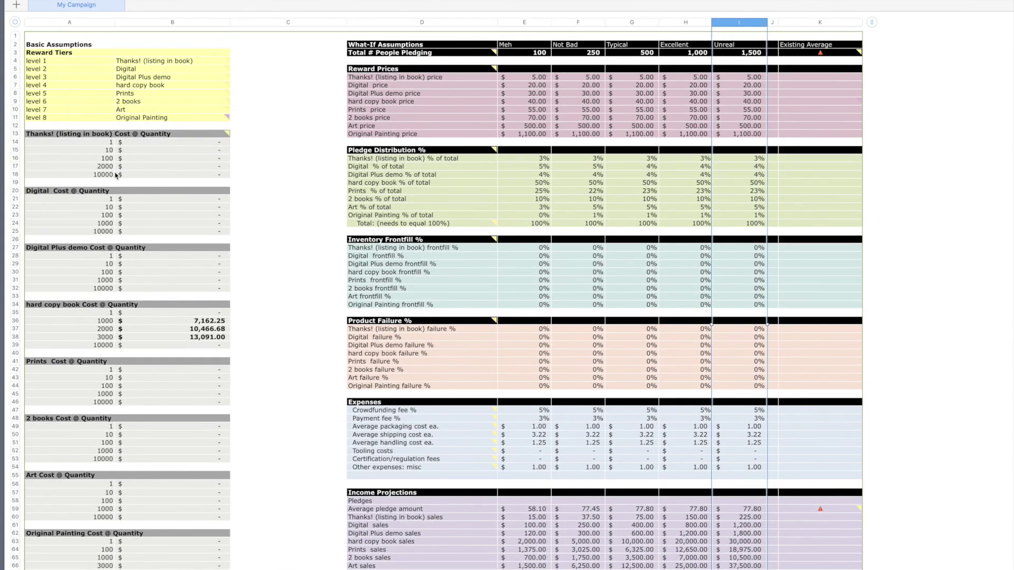
left_click(423, 76)
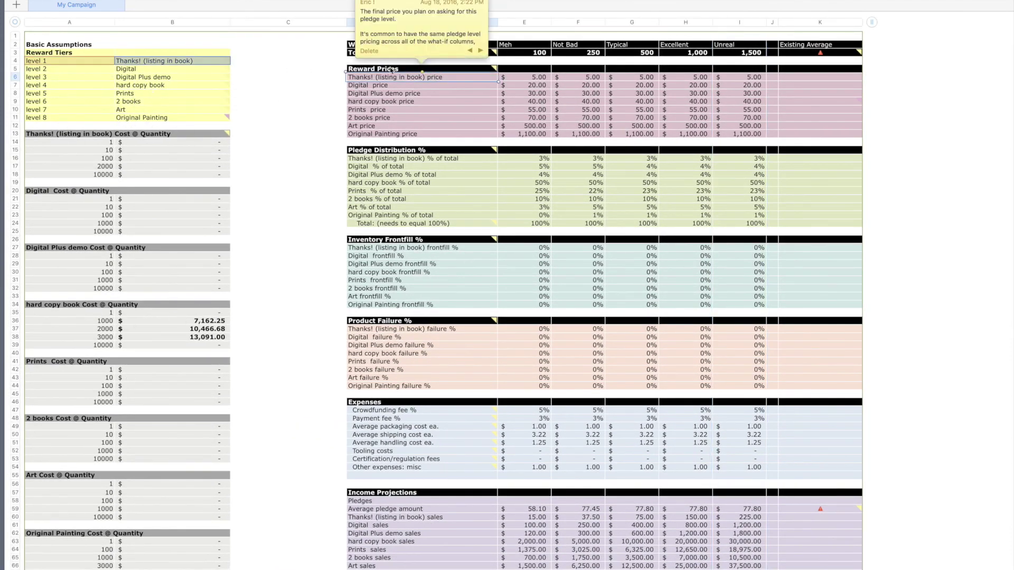
right_click(827, 138)
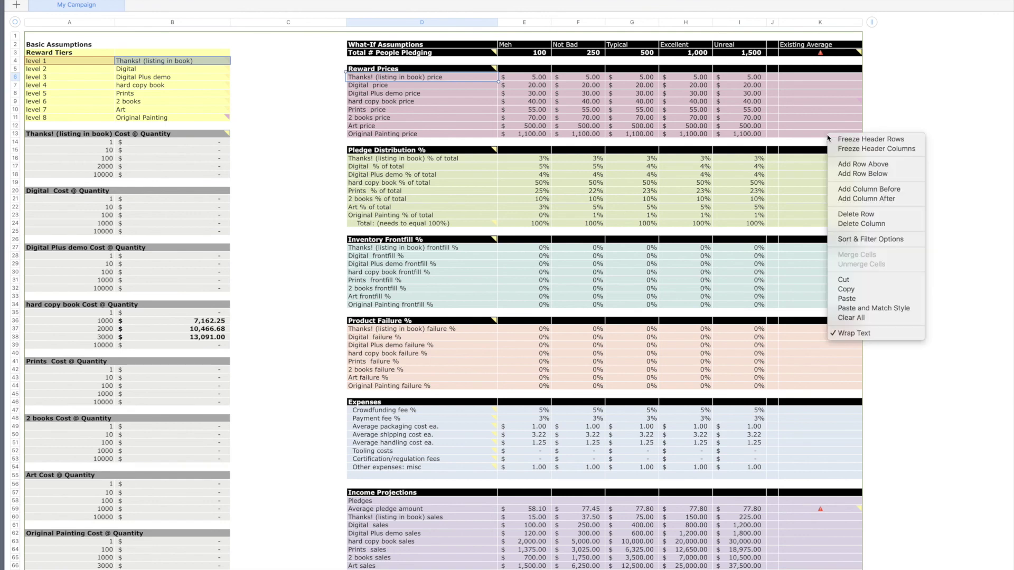
left_click(312, 86)
Step: Skim the campaign sections and check column E's Pledge Distribution percentages down to their total
scroll(312, 86, "down", 2)
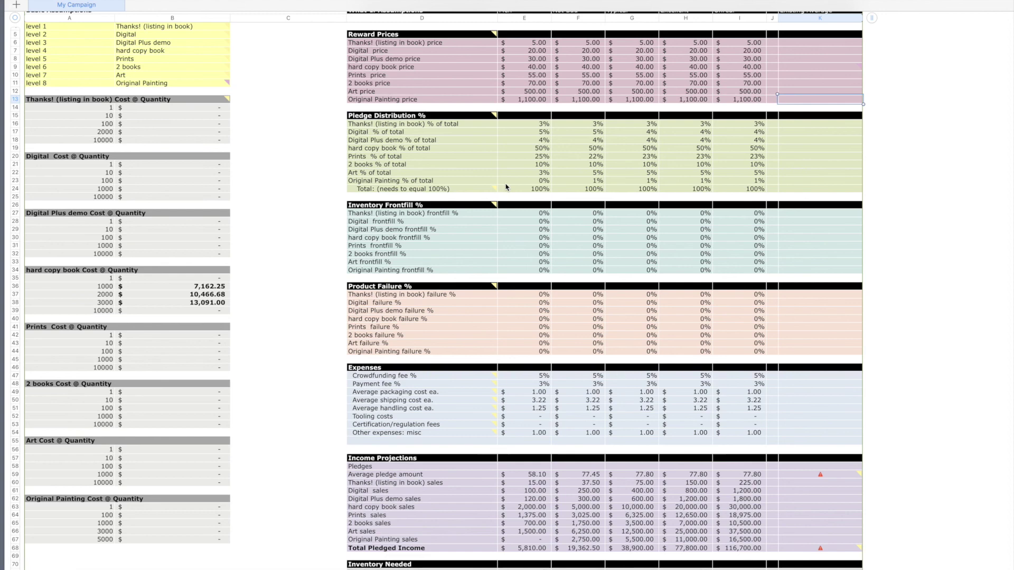
scroll(503, 211, "down", 6)
scroll(504, 211, "down", 6)
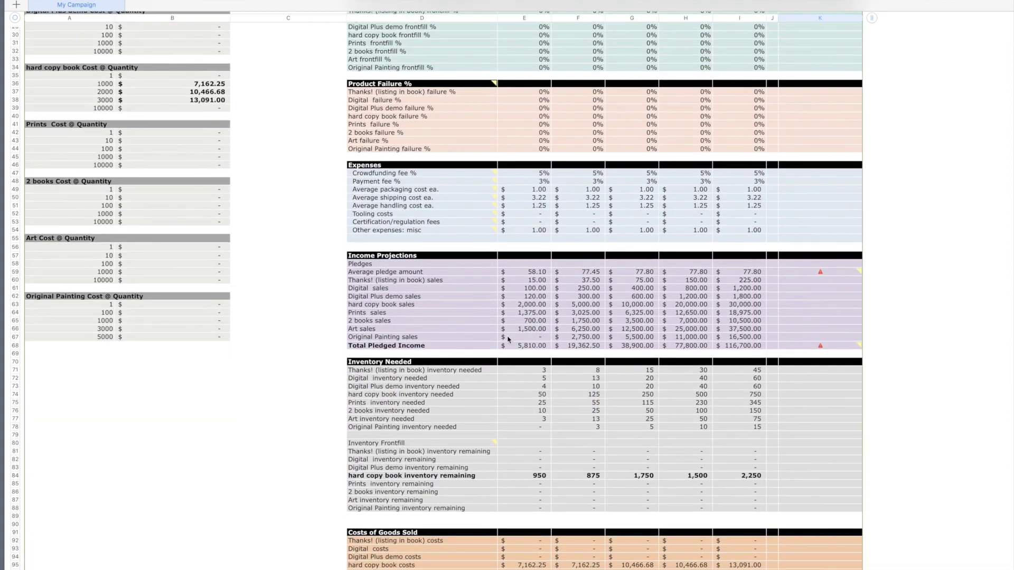
scroll(528, 183, "up", 8)
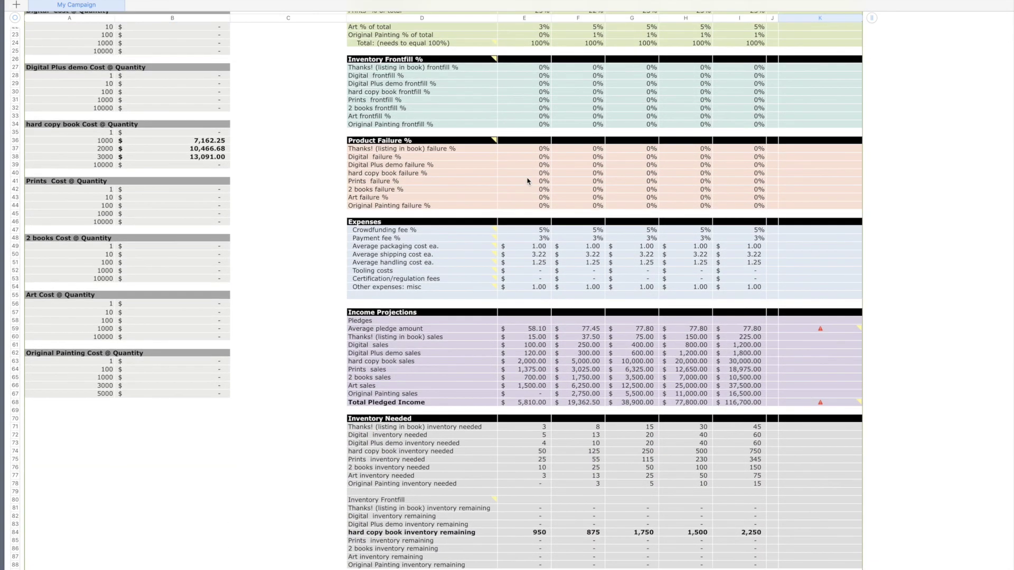
left_click(545, 55)
left_click(545, 71)
left_click(544, 87)
left_click(542, 103)
left_click(541, 111)
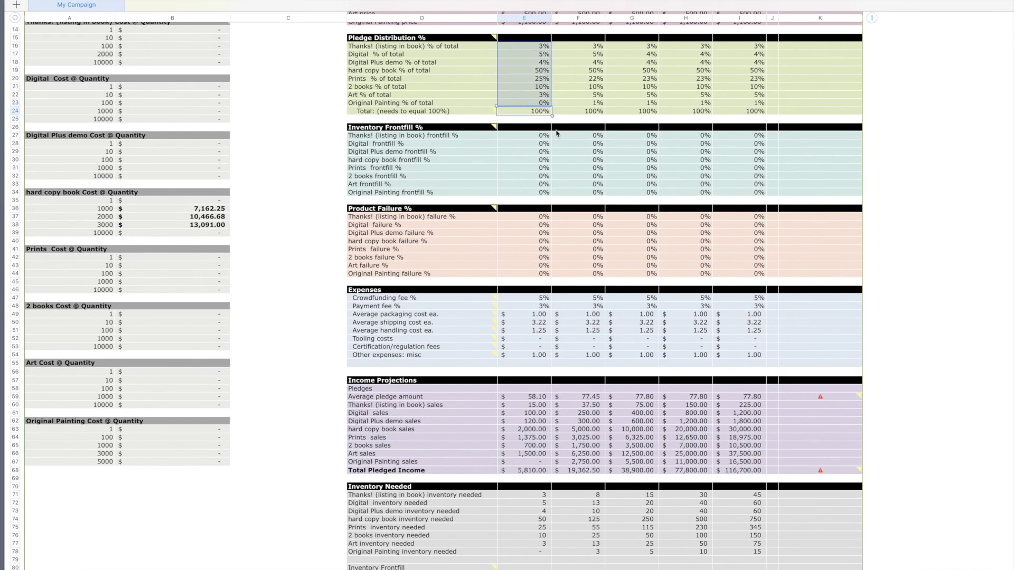
scroll(597, 240, "down", 1)
scroll(597, 240, "down", 5)
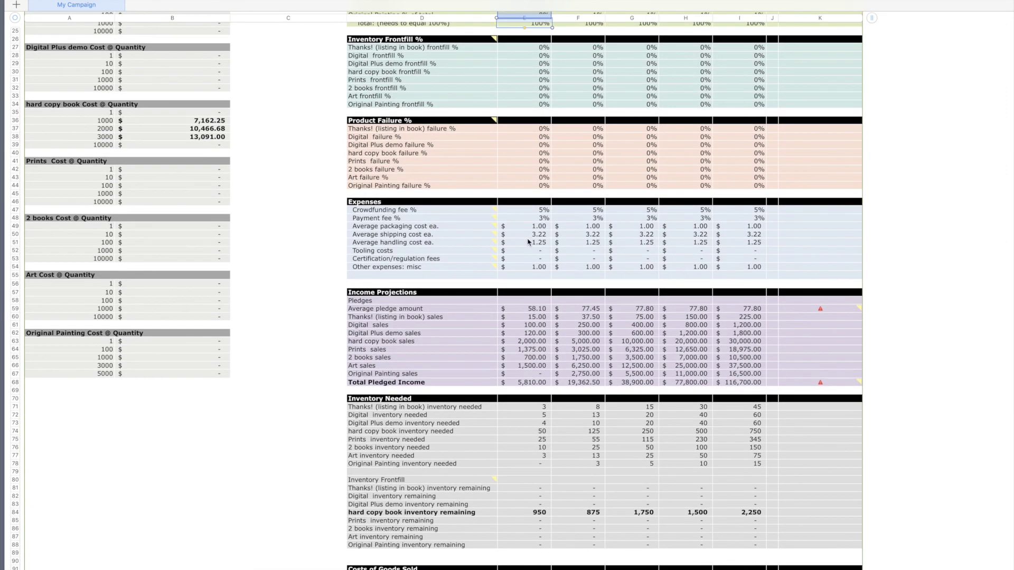
Step: Check column E's payment fee, average handling cost and average packaging cost in the Expenses assumptions
left_click(536, 218)
left_click(538, 243)
left_click(536, 229)
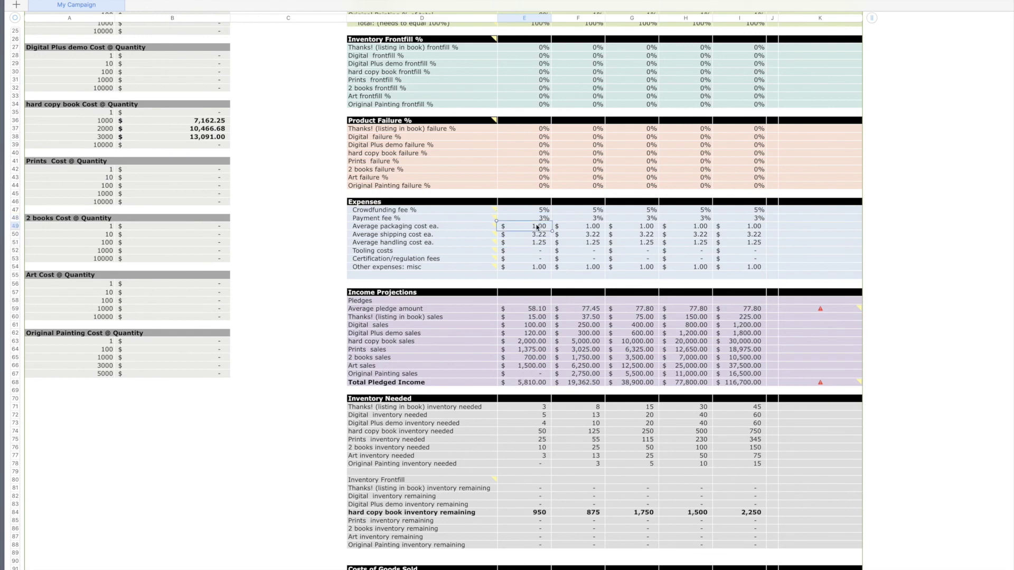
left_click(309, 305)
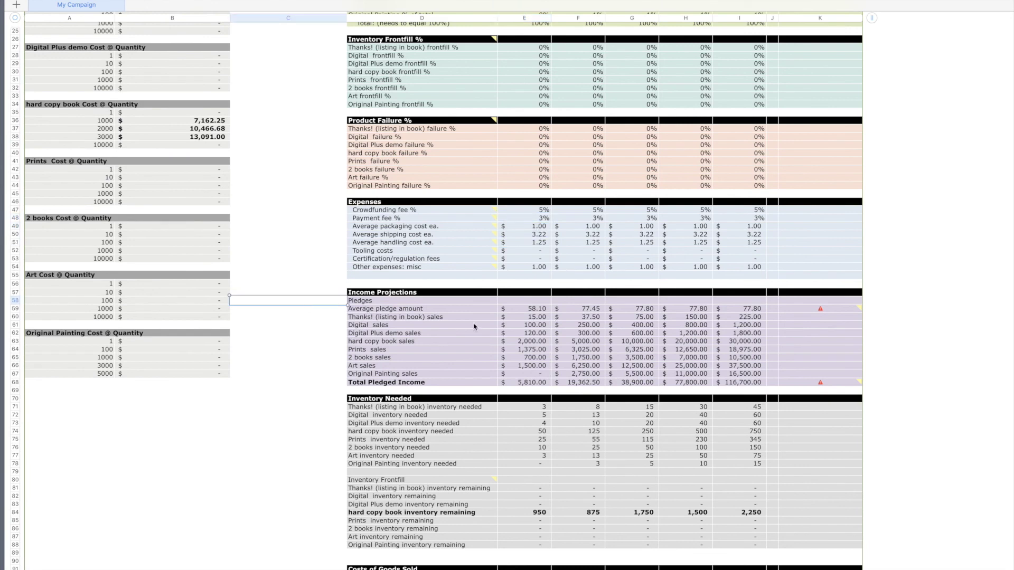
Step: Review the sections from Income Projections through the campaign Expenses and Minimum Kickstarter Fund Price, and return to the sheet's beginning
left_click(379, 292)
scroll(666, 424, "down", 5)
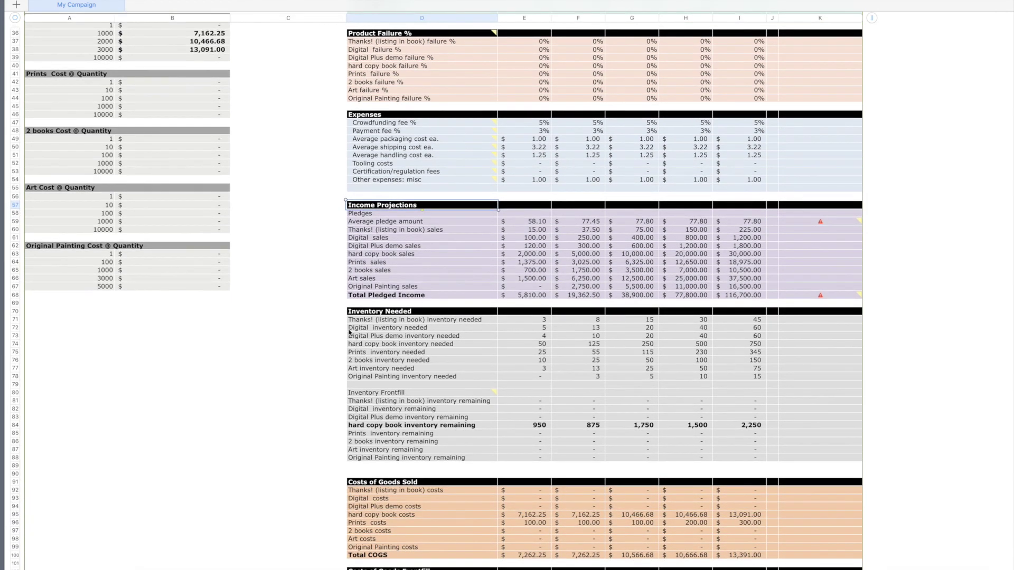
scroll(349, 333, "down", 10)
scroll(349, 333, "down", 1)
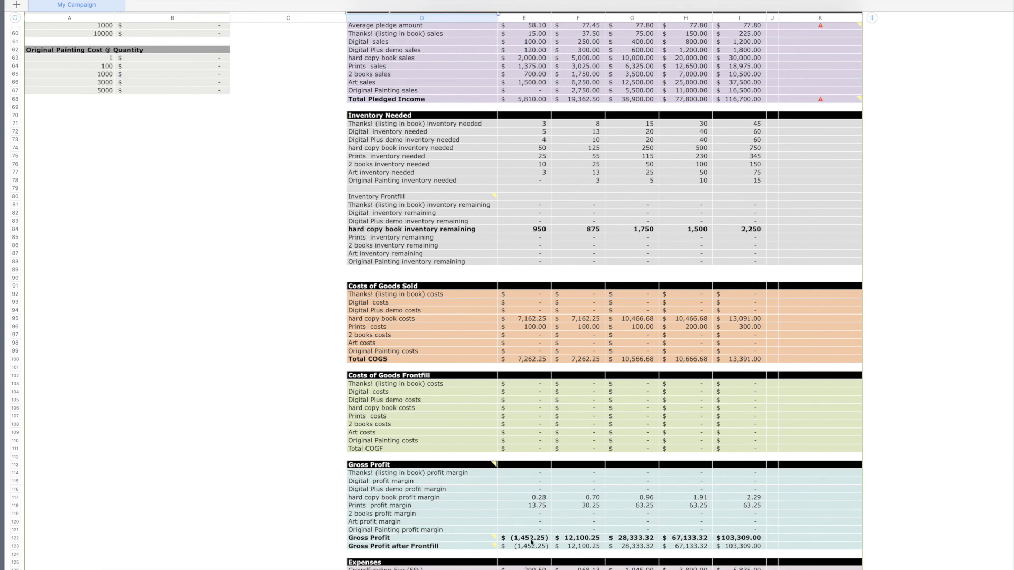
scroll(626, 441, "down", 9)
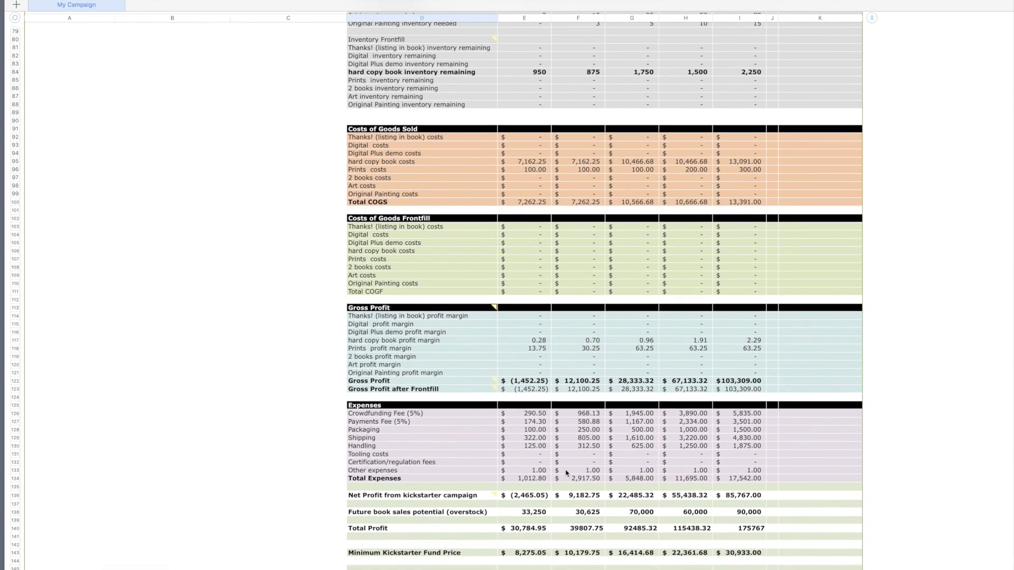
left_click(416, 431)
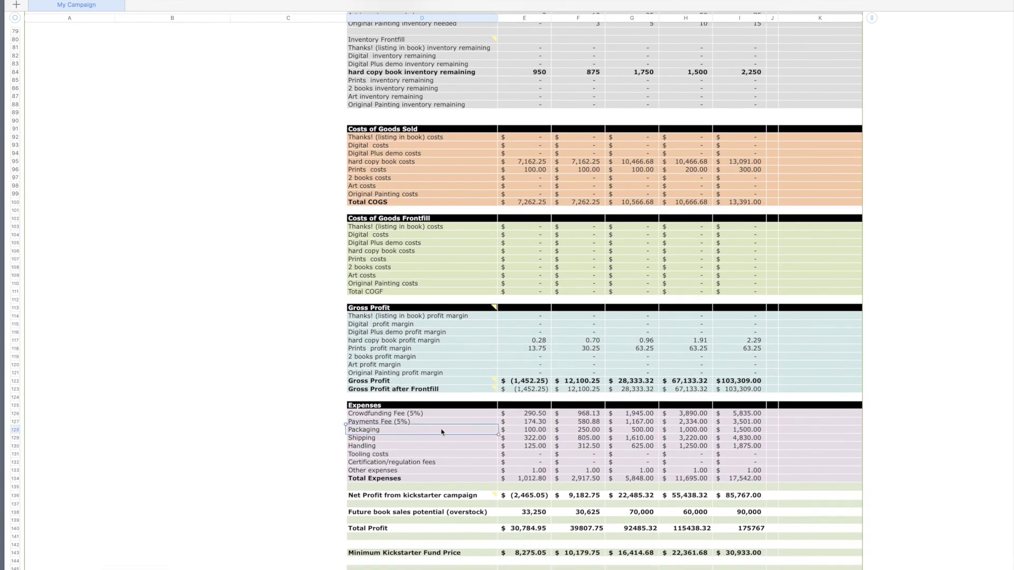
left_click(294, 387)
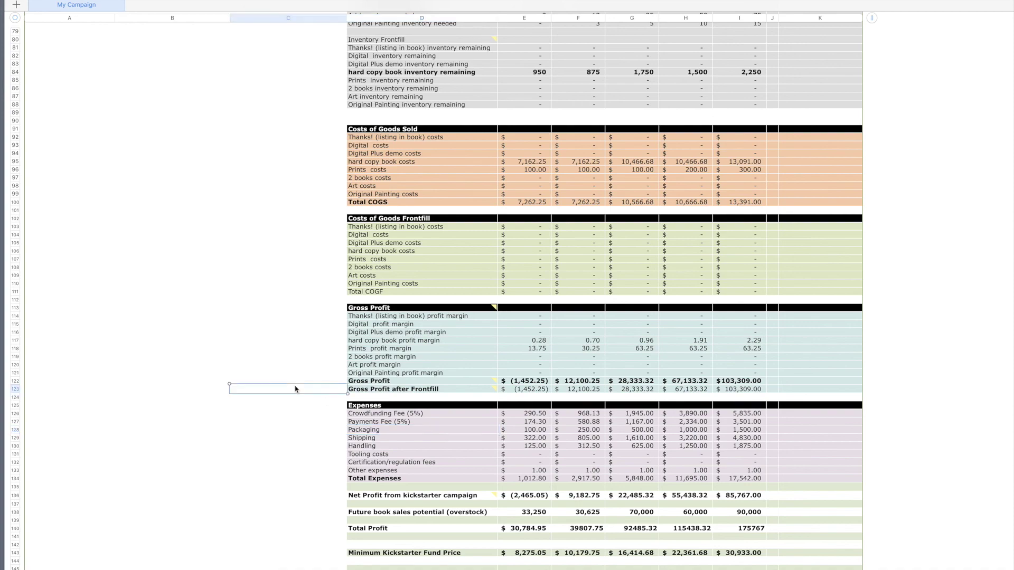
scroll(294, 326, "up", 12)
scroll(294, 326, "up", 20)
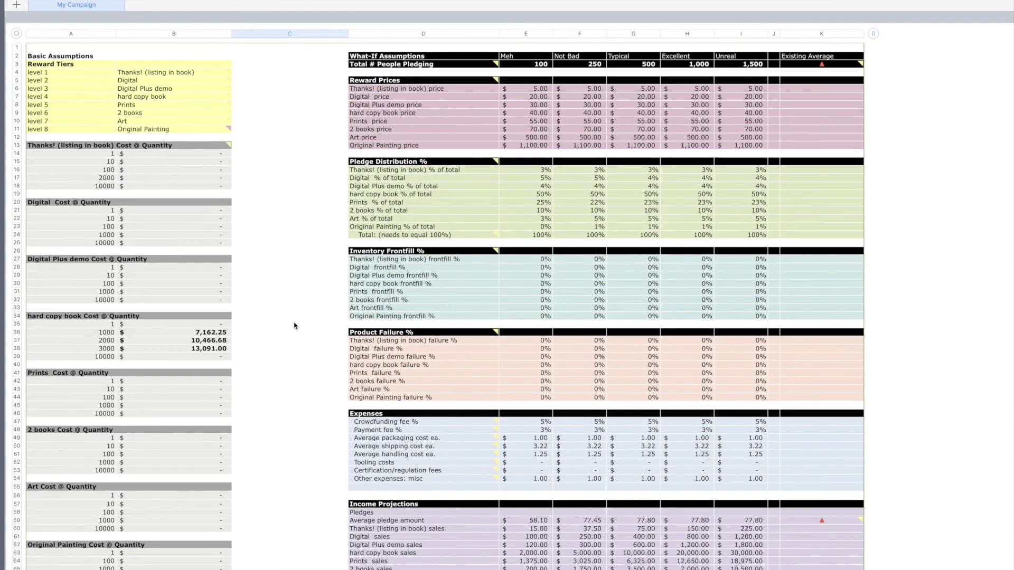